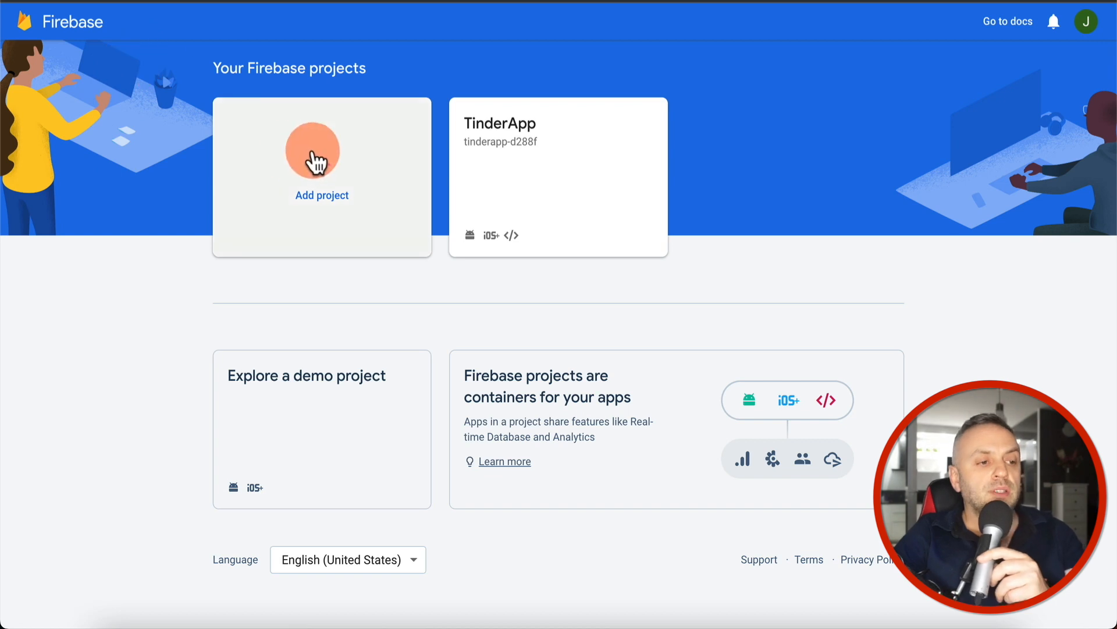
Step: Start a new Firebase project and name it UberEatsApp
{"action": "left_click", "coordinate": [340, 175]}
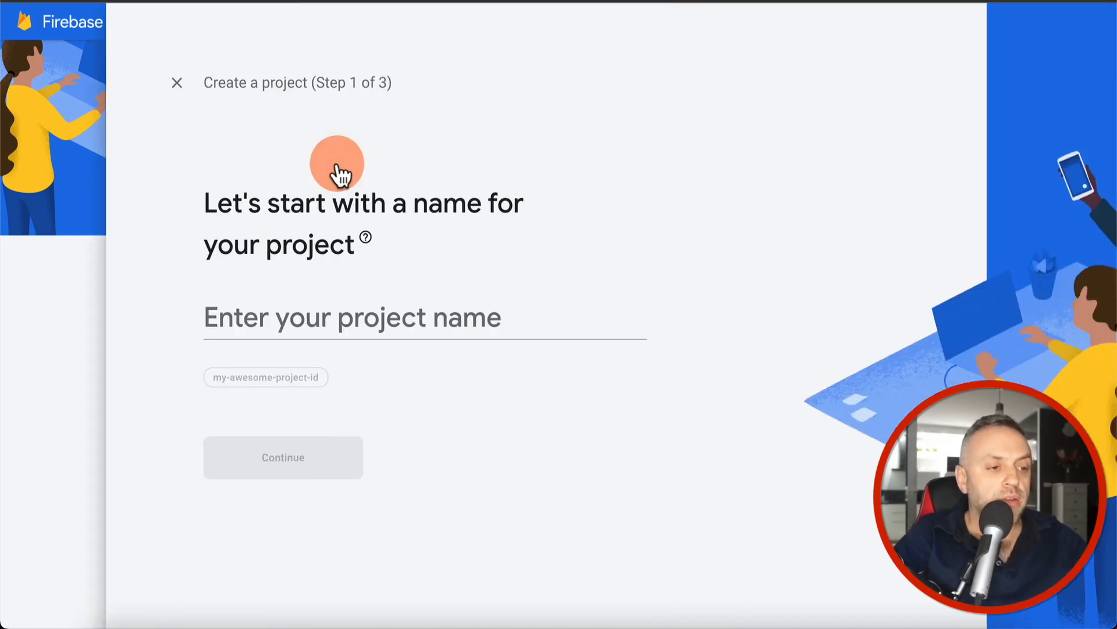
{"action": "left_click", "coordinate": [303, 314]}
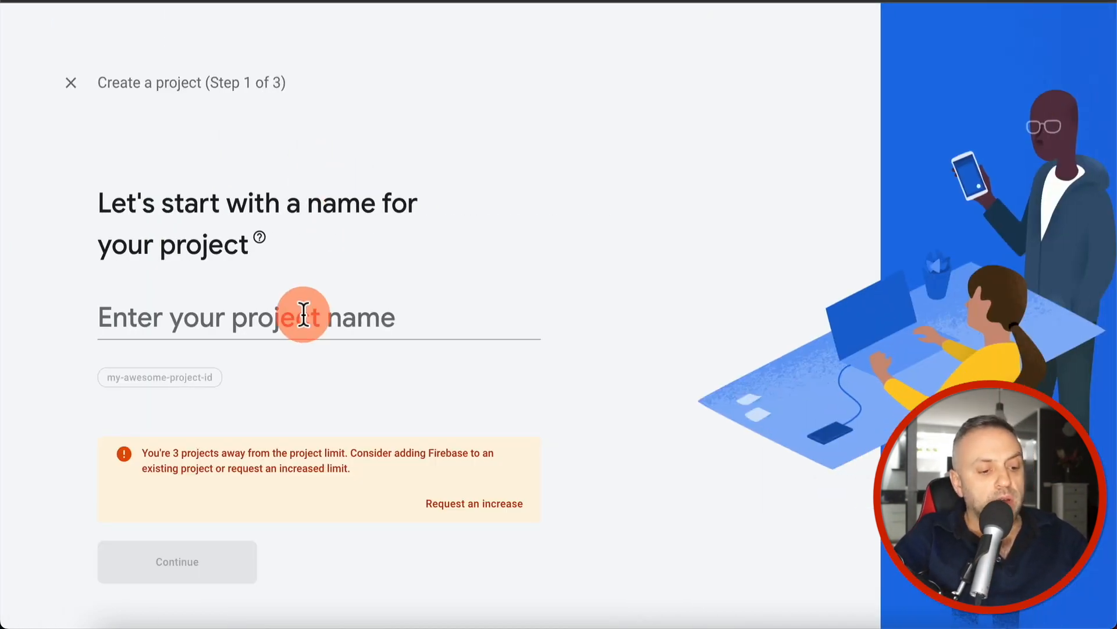
{"action": "type", "text": "UberEatsAp"}
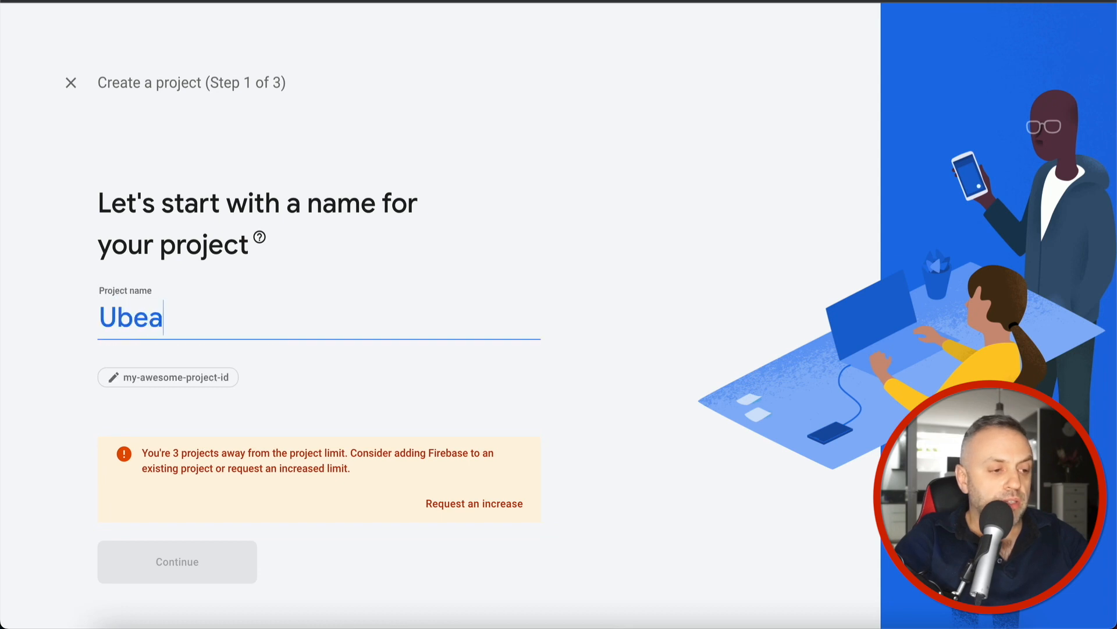
{"action": "type", "text": "p"}
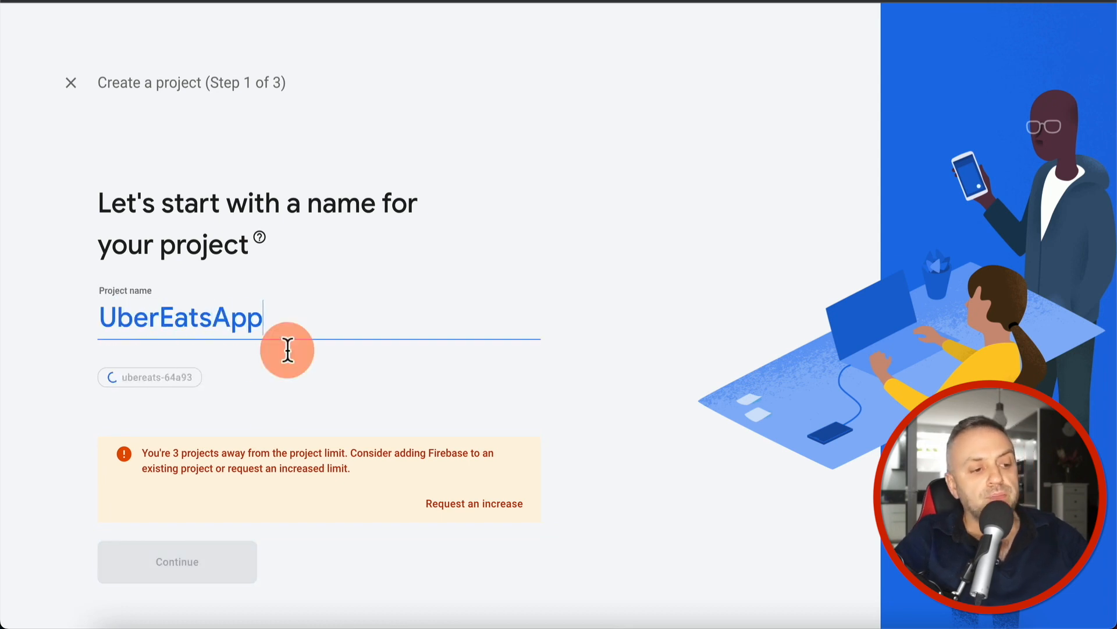
{"action": "left_click", "coordinate": [194, 561]}
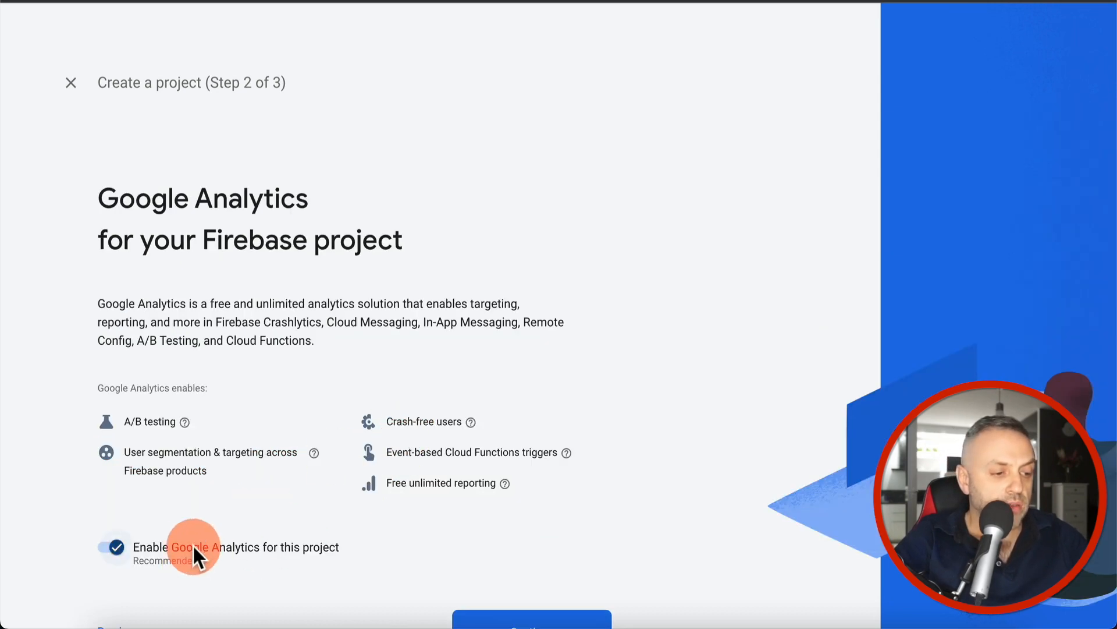
Step: Turn off Google Analytics for the new project, create it and continue to its overview
{"action": "left_click", "coordinate": [117, 550]}
{"action": "left_click", "coordinate": [528, 567]}
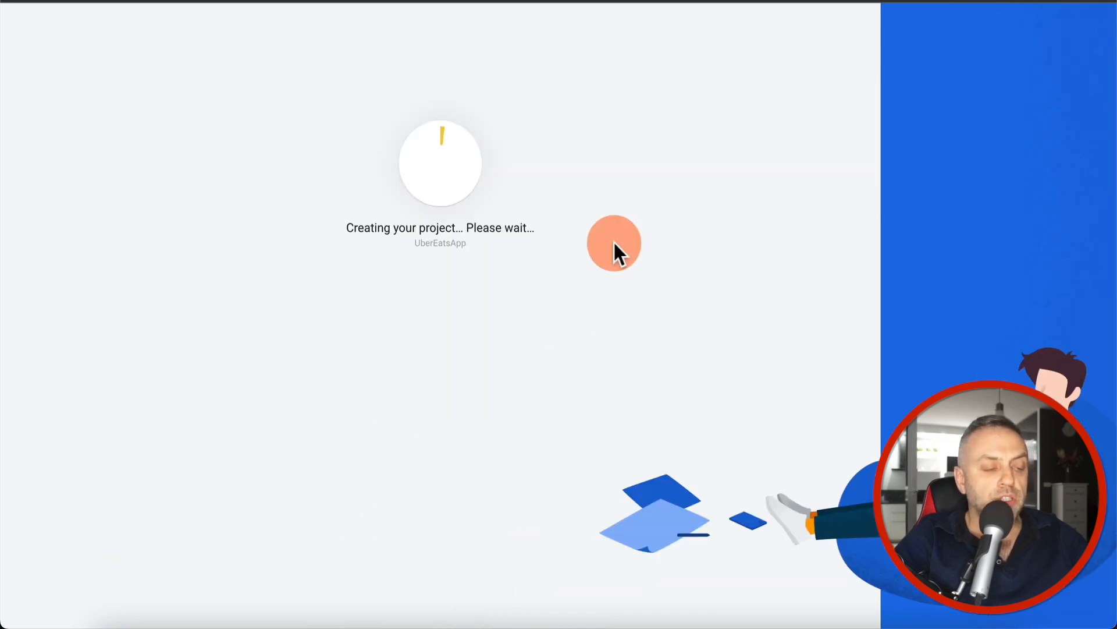
{"action": "left_click", "coordinate": [457, 331]}
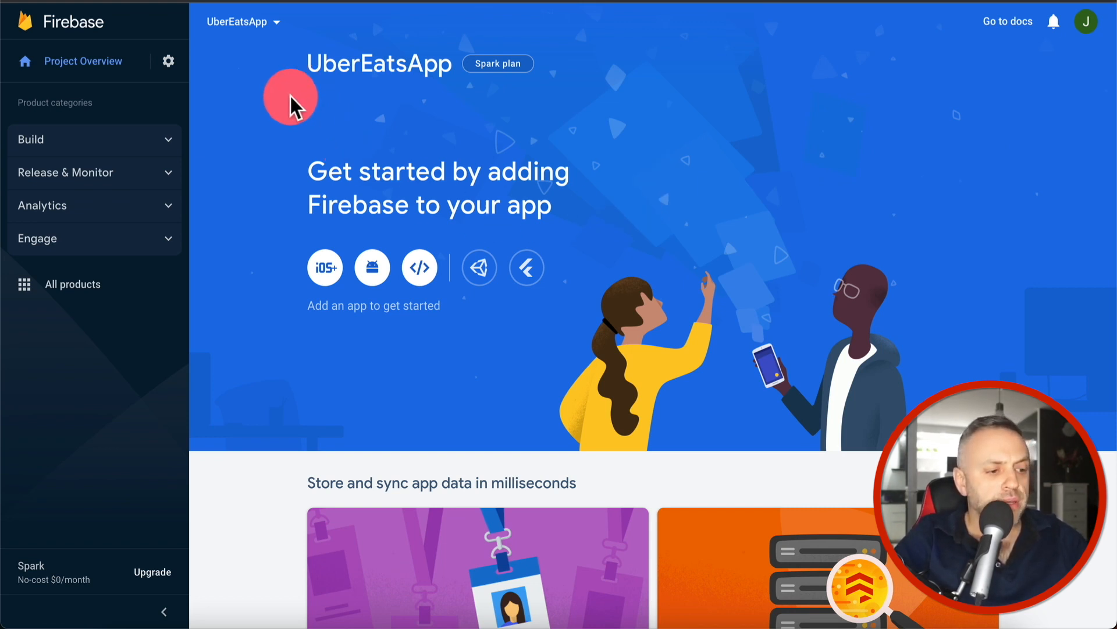
Step: Enable Email/Password as a sign-in provider in the project's Authentication and save it
{"action": "left_click", "coordinate": [99, 140]}
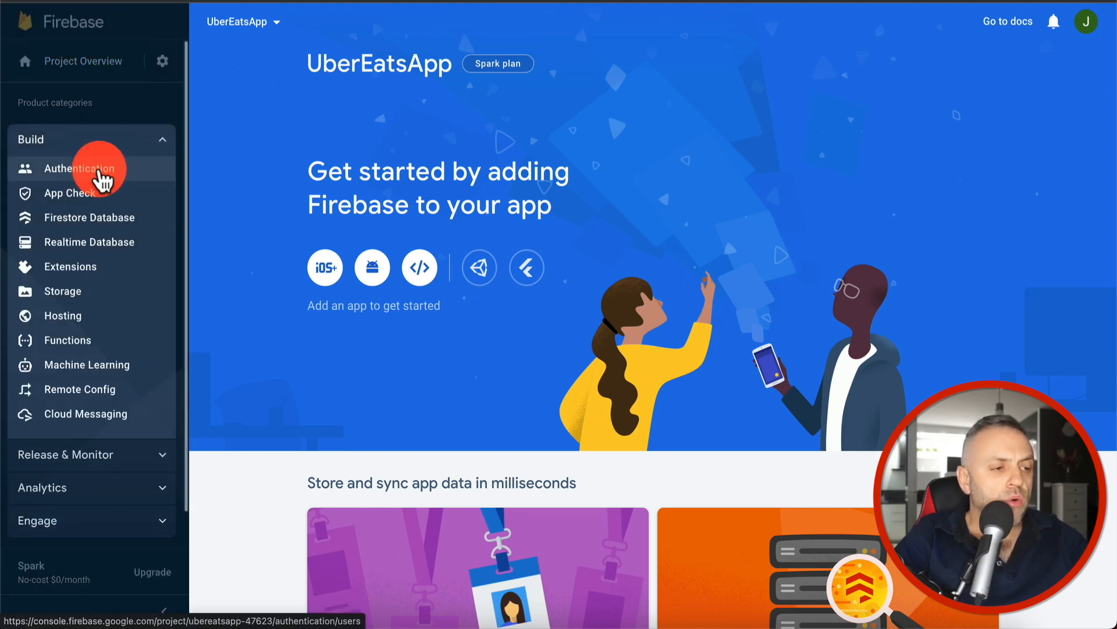
{"action": "left_click", "coordinate": [87, 174]}
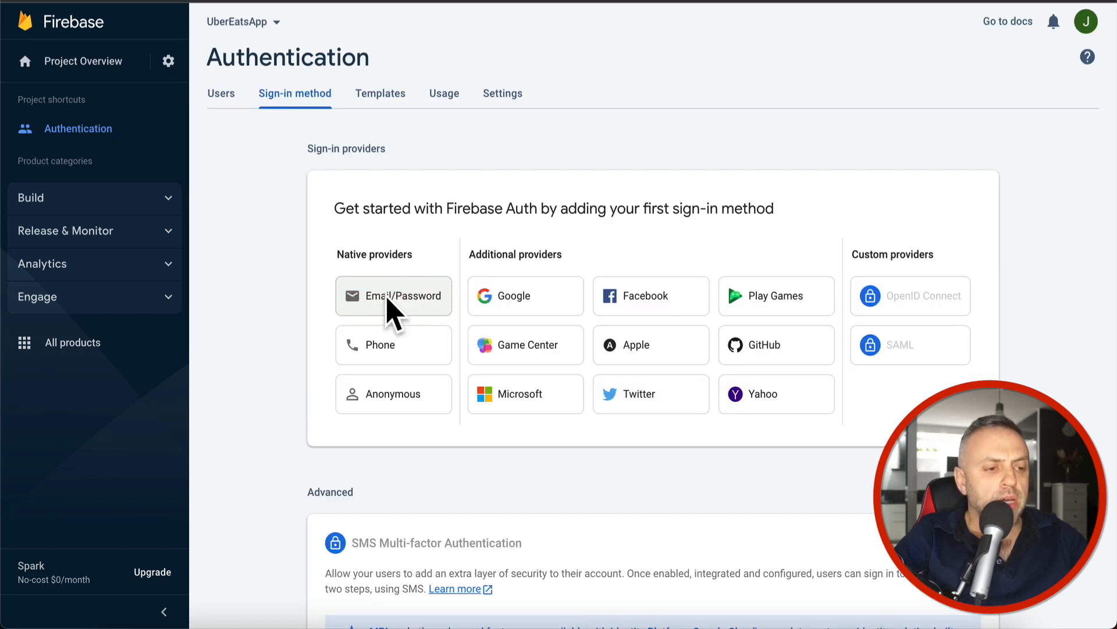
{"action": "left_click", "coordinate": [451, 305]}
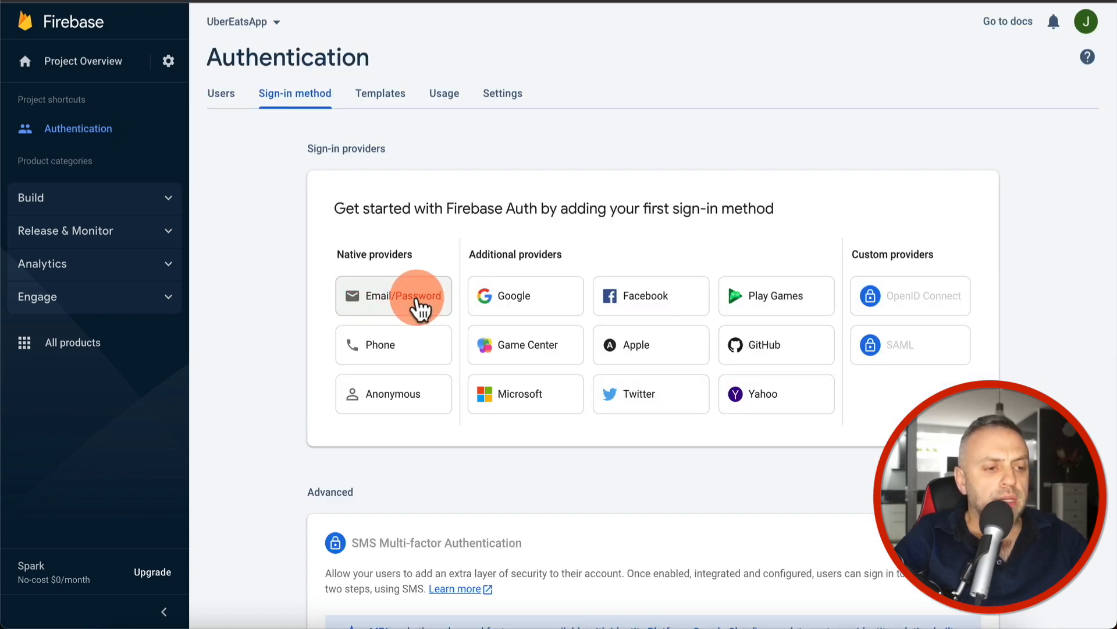
{"action": "left_click", "coordinate": [796, 249]}
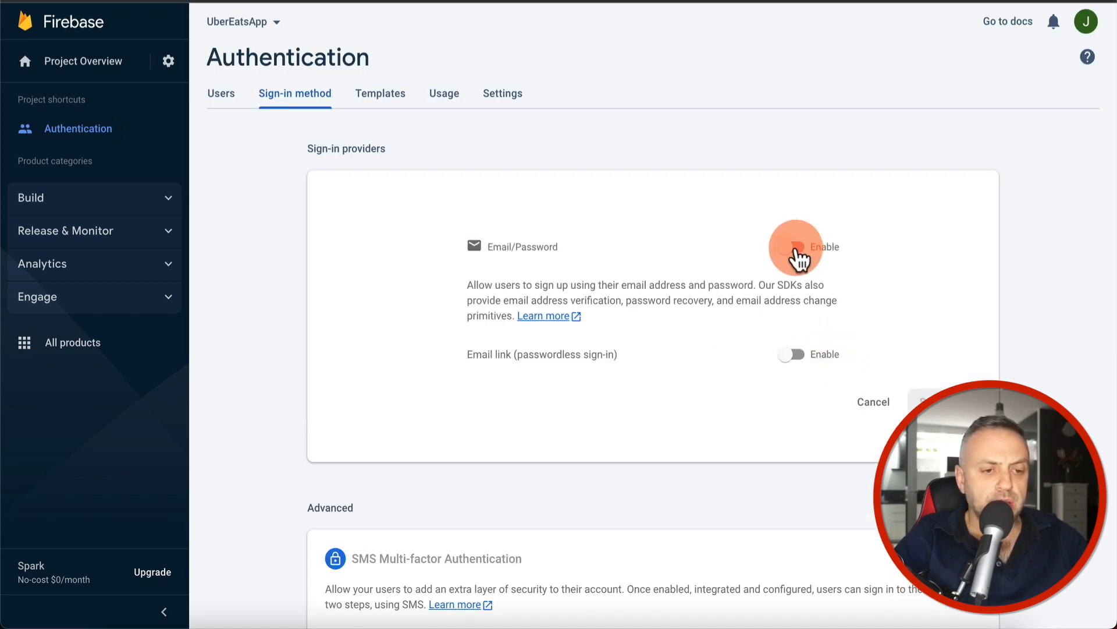
{"action": "left_click", "coordinate": [930, 401]}
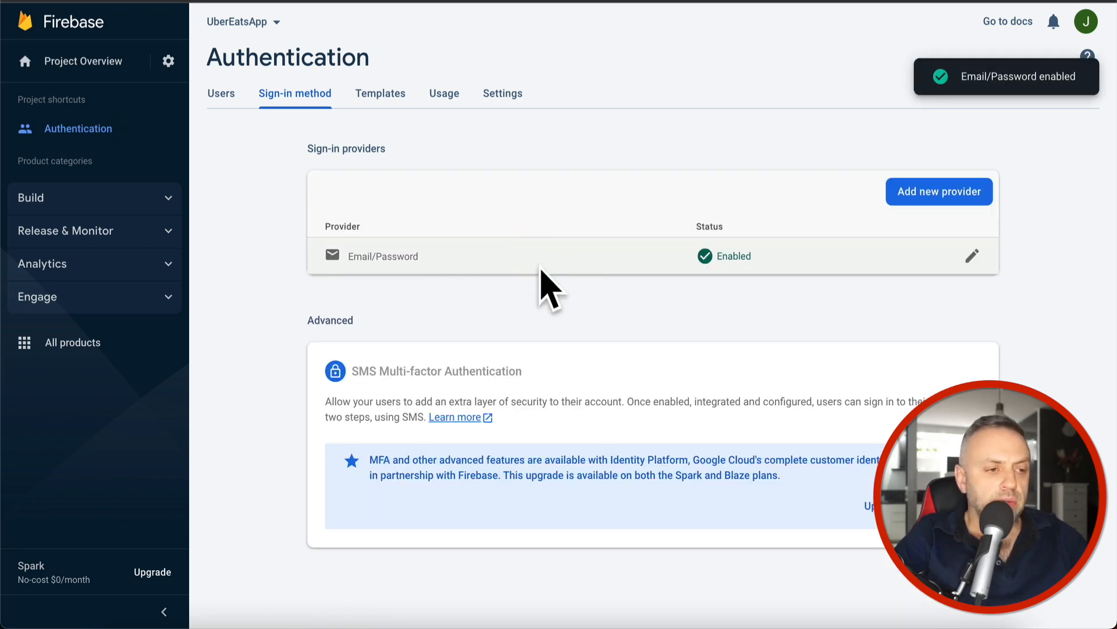
Step: Create a Cloud Firestore database in test mode at location nam5 (us-central) and dismiss the App Check banner
{"action": "left_click", "coordinate": [48, 197]}
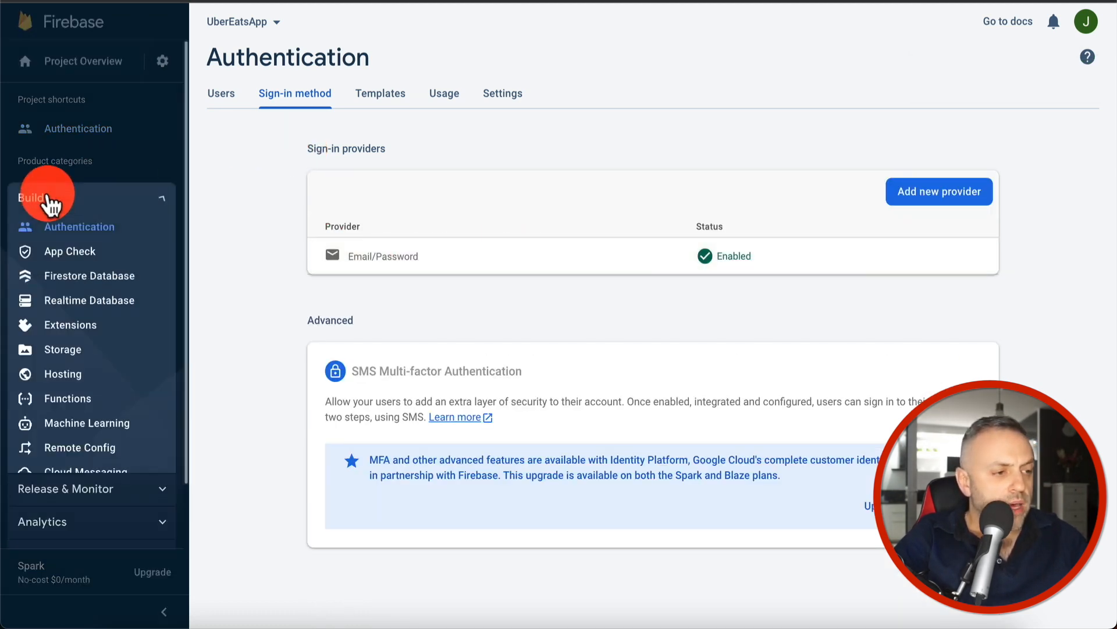
{"action": "left_click", "coordinate": [75, 277]}
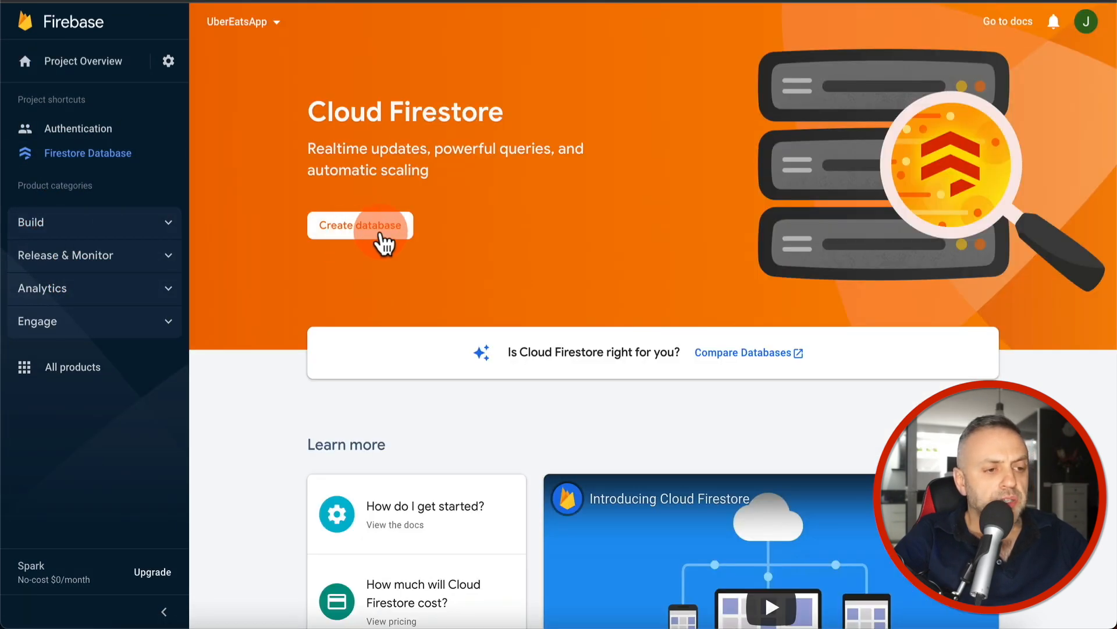
{"action": "left_click", "coordinate": [381, 233]}
{"action": "left_click", "coordinate": [351, 347]}
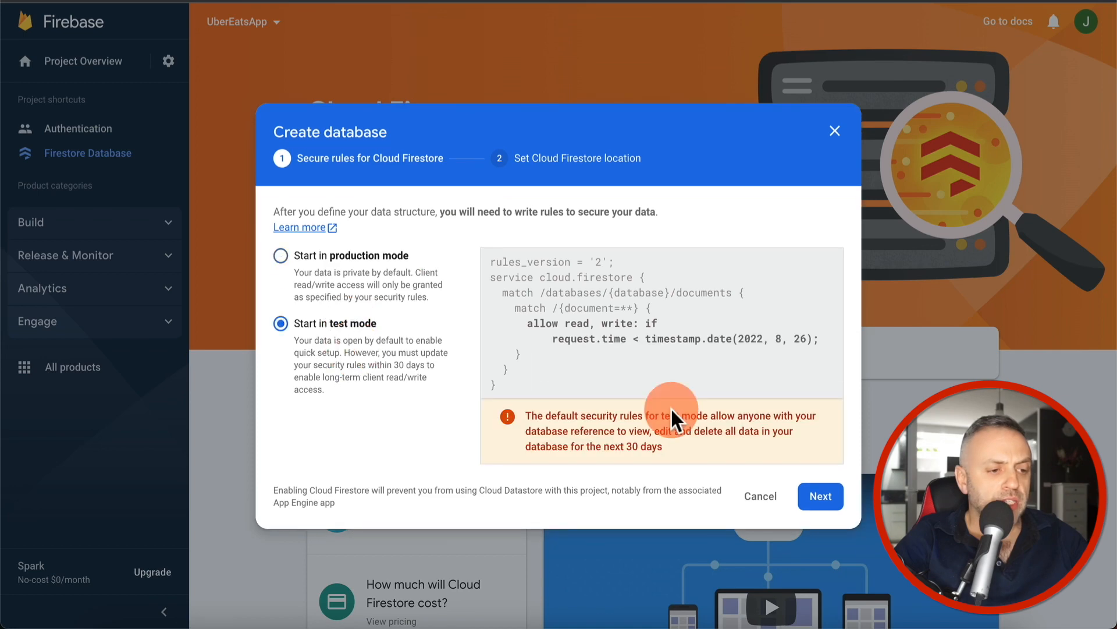
{"action": "left_click", "coordinate": [818, 495]}
{"action": "left_click", "coordinate": [815, 466]}
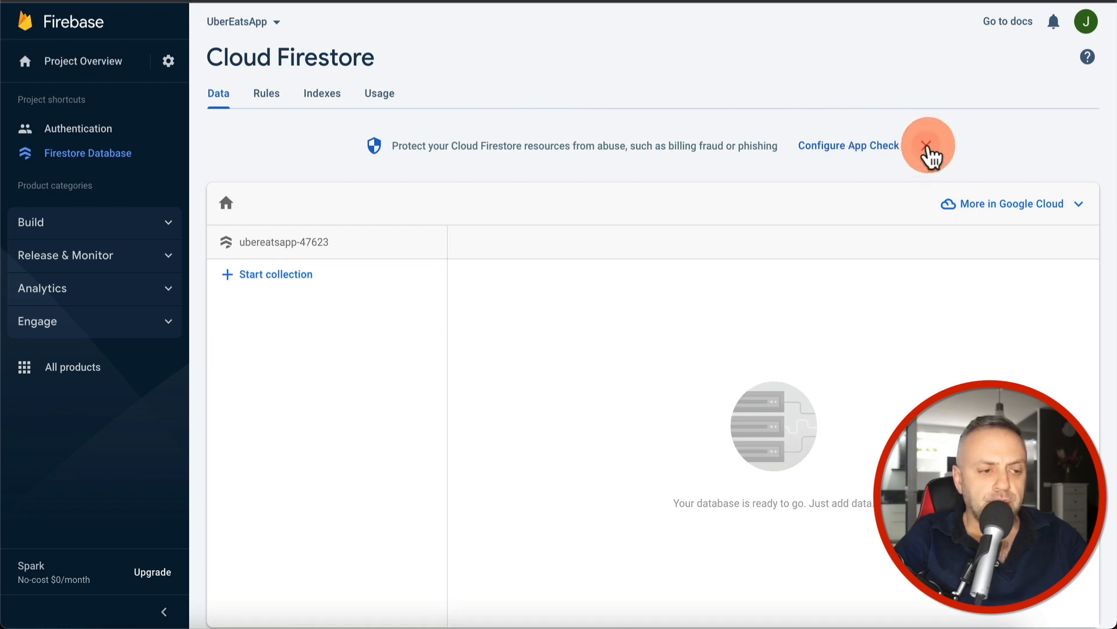
{"action": "left_click", "coordinate": [926, 145]}
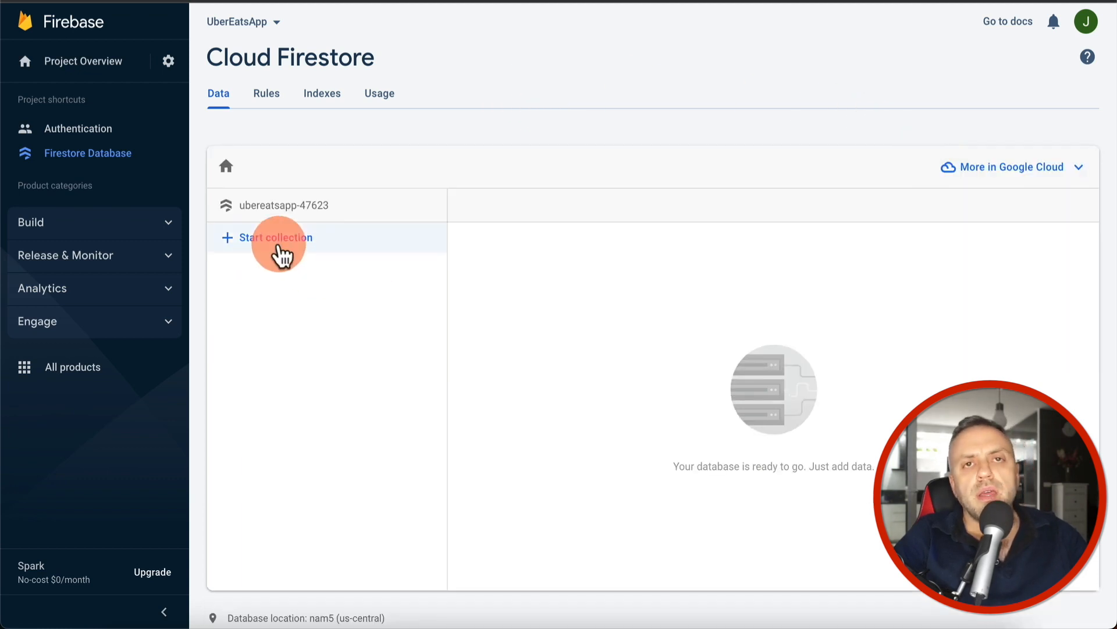
Step: Start a root-level Firestore collection with the ID restaurants and proceed to its first document
{"action": "left_click", "coordinate": [279, 250]}
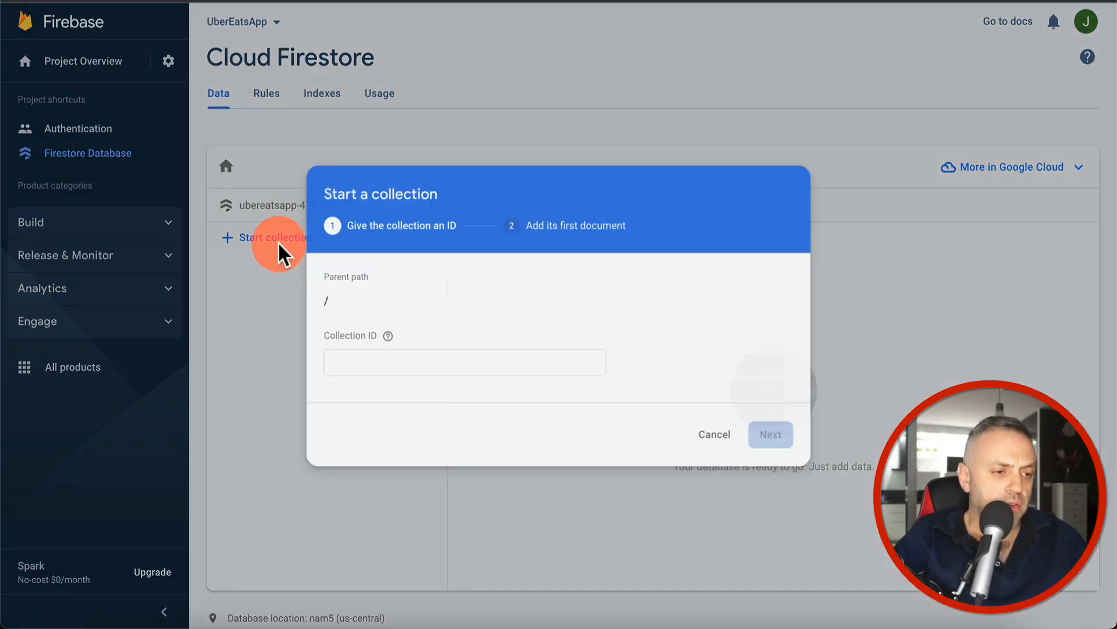
{"action": "left_click", "coordinate": [448, 364]}
{"action": "type", "text": "restaur"}
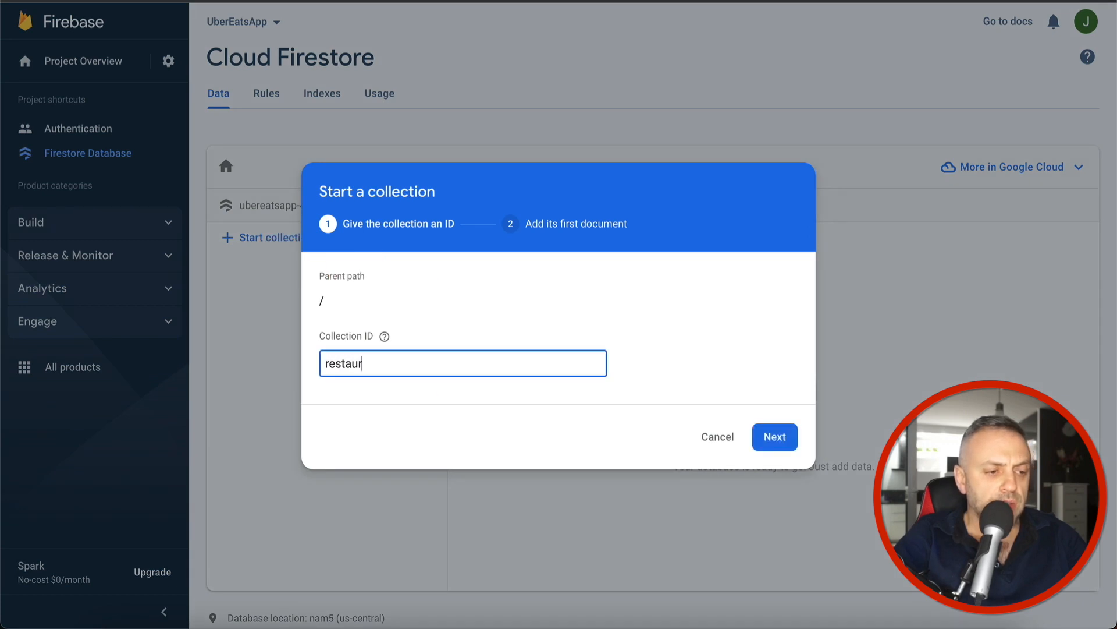
{"action": "type", "text": "ants"}
{"action": "key", "text": "Return"}
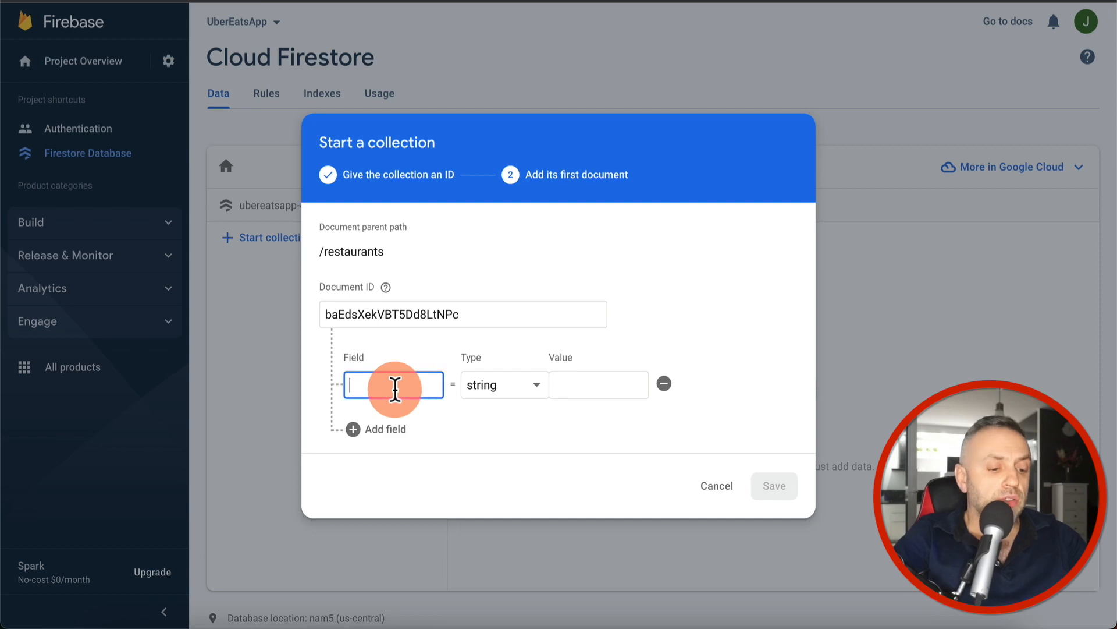
{"action": "type", "text": "name"}
{"action": "left_click", "coordinate": [581, 381]}
{"action": "type", "text": "Jam"}
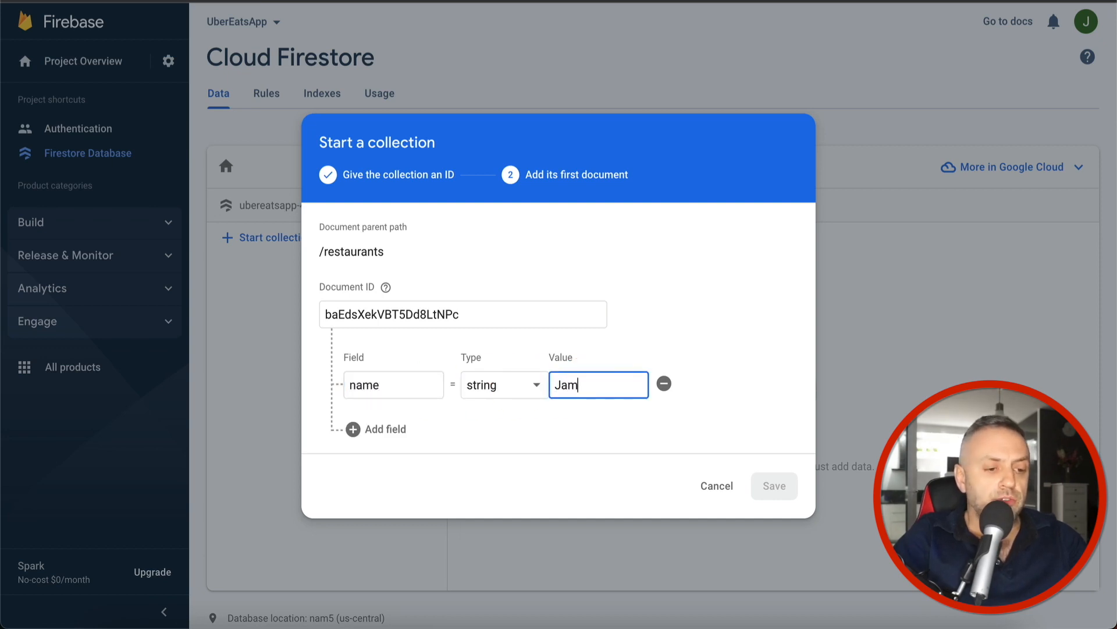
{"action": "type", "text": "es Burger"}
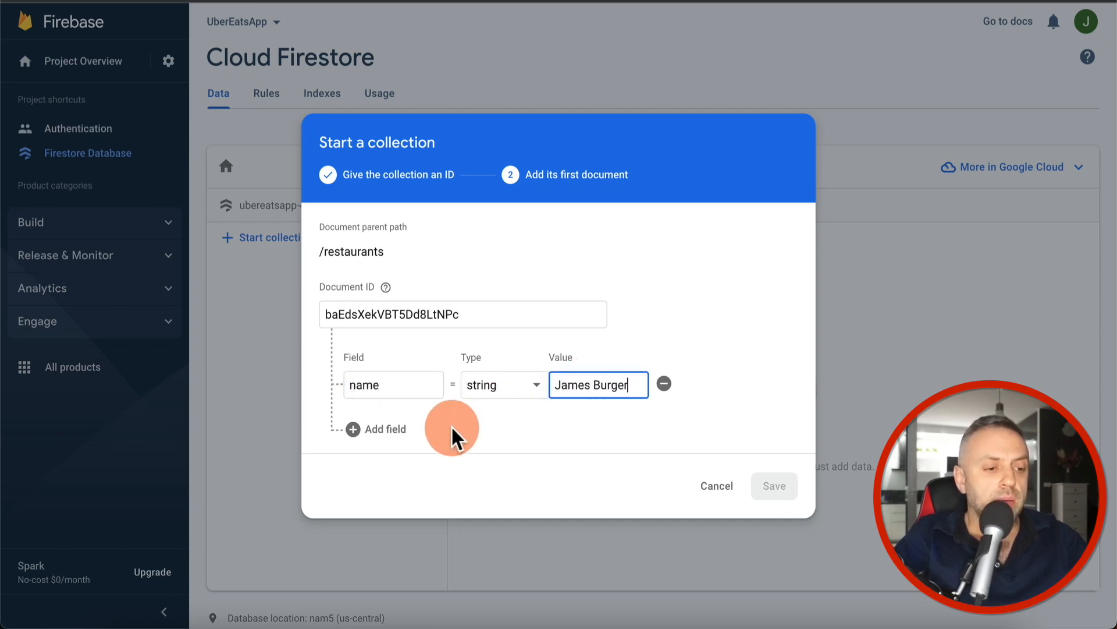
Step: Add a string field desc with the value "The best burgers in town" to the document
{"action": "left_click", "coordinate": [381, 429]}
{"action": "type", "text": "de"}
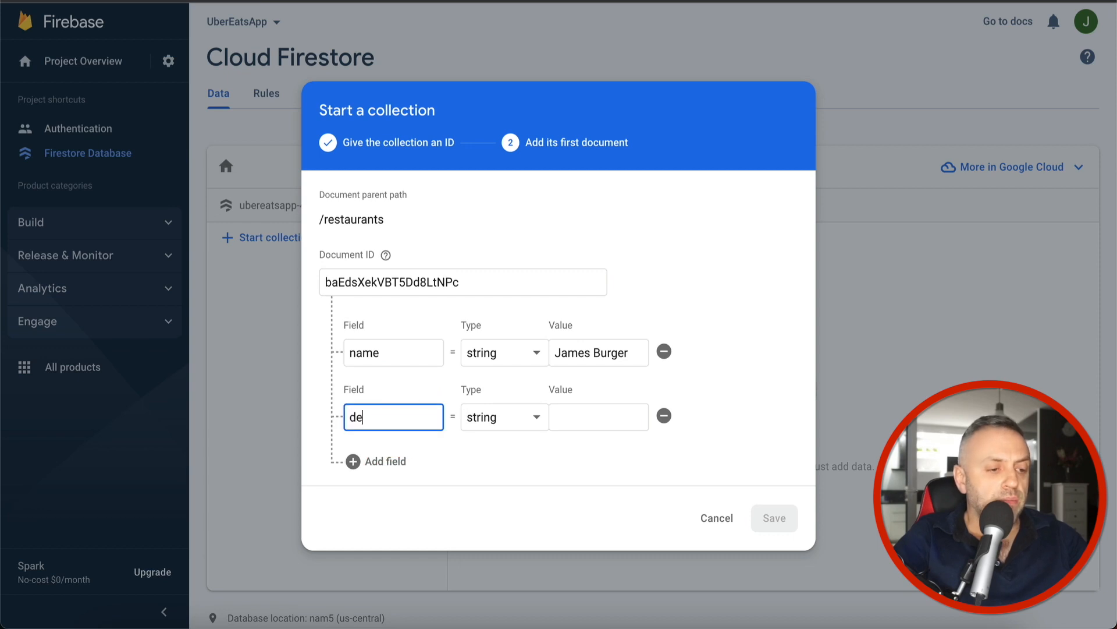
{"action": "type", "text": "sc"}
{"action": "left_click", "coordinate": [575, 418]}
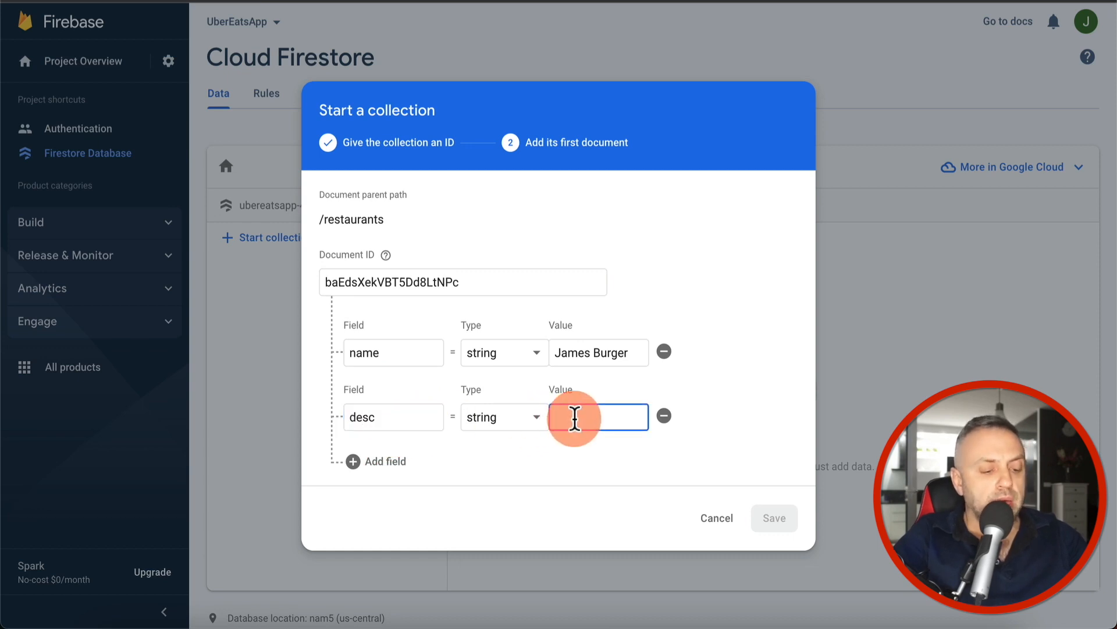
{"action": "type", "text": "The best burg"}
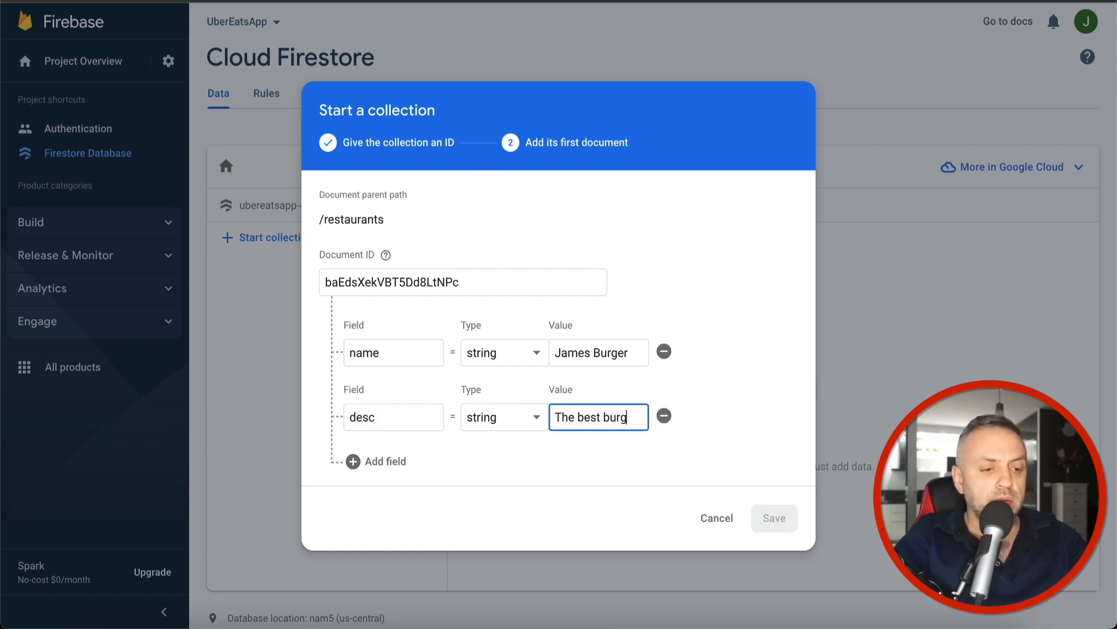
{"action": "type", "text": "ers in town"}
Step: Add a string field img holding the copied Pexels image URL and save the first restaurant document
{"action": "left_click", "coordinate": [381, 462]}
{"action": "left_click", "coordinate": [419, 451]}
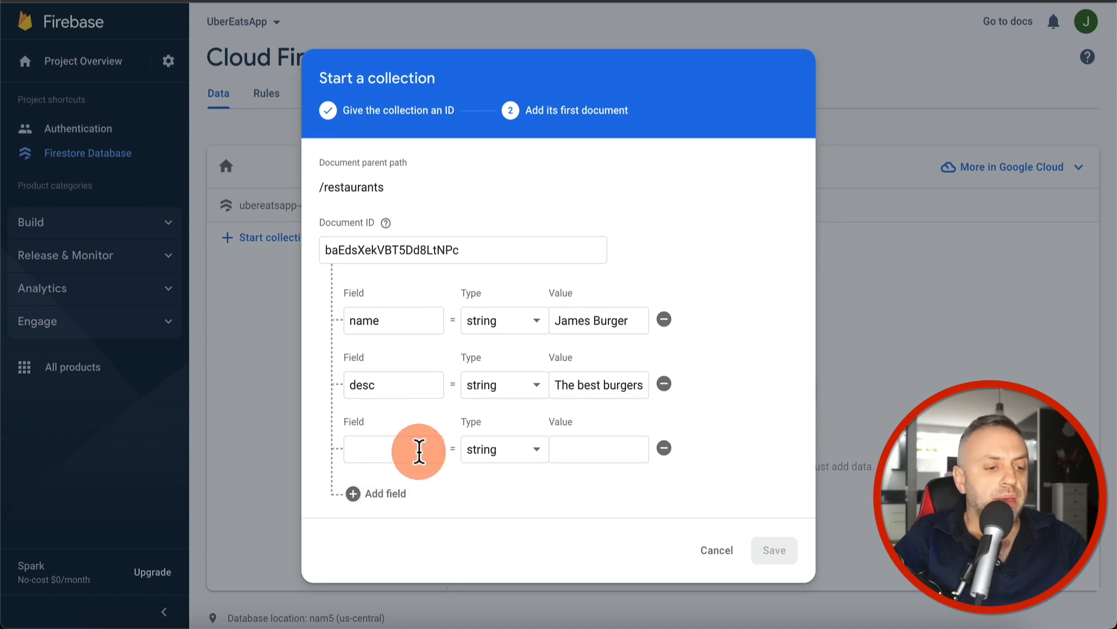
{"action": "type", "text": "img"}
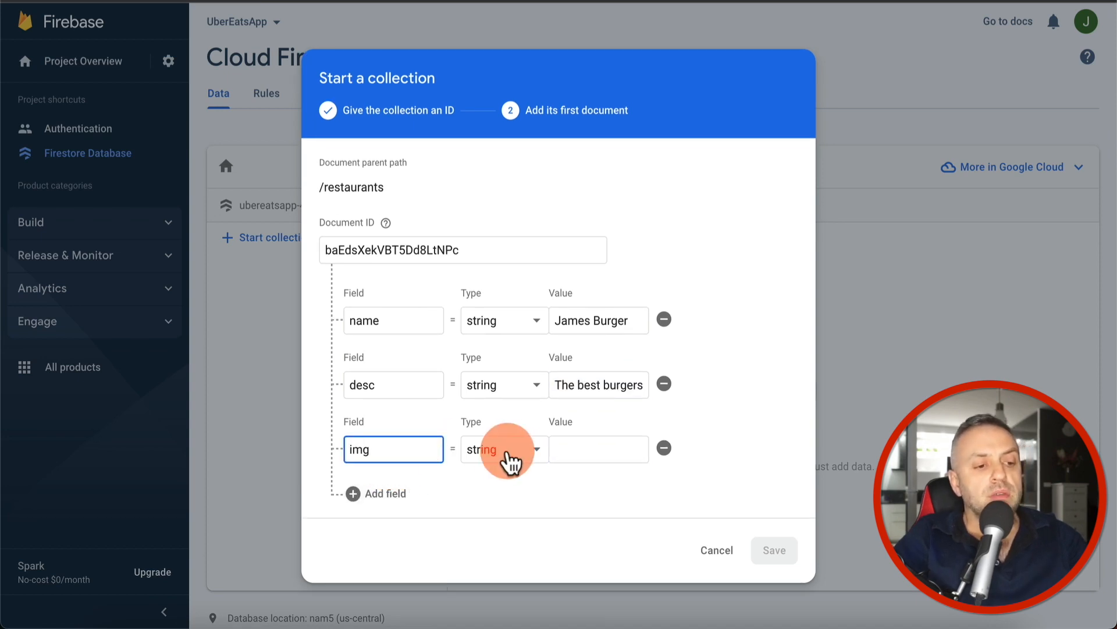
{"action": "left_click", "coordinate": [505, 455]}
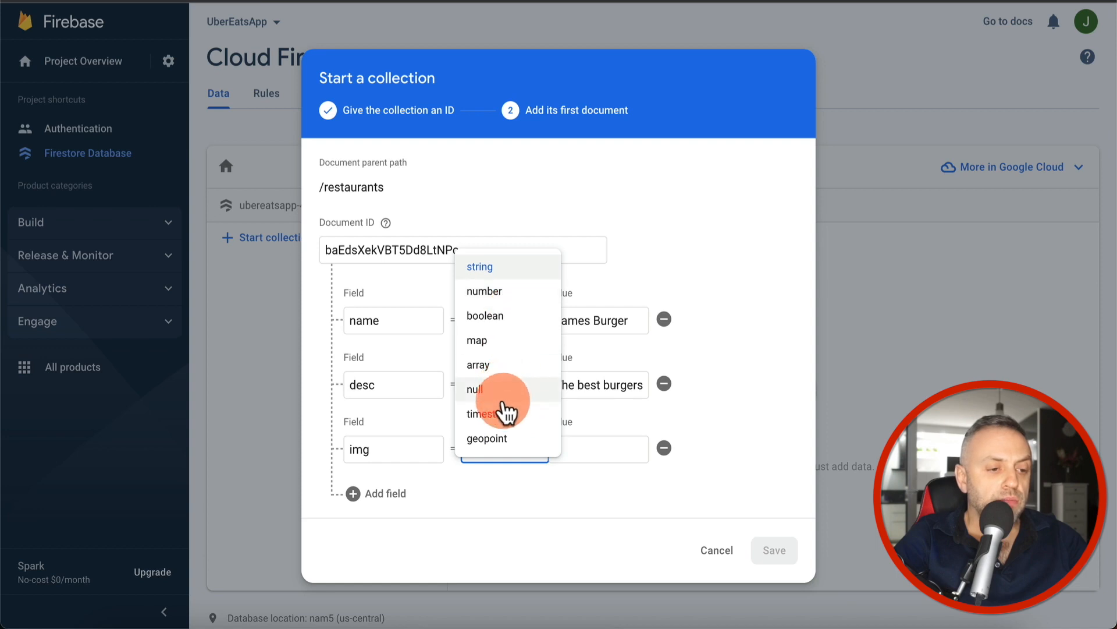
{"action": "scroll", "coordinate": [506, 411], "scroll_direction": "down", "scroll_amount": 1}
{"action": "left_click", "coordinate": [602, 449]}
{"action": "left_click", "coordinate": [601, 450]}
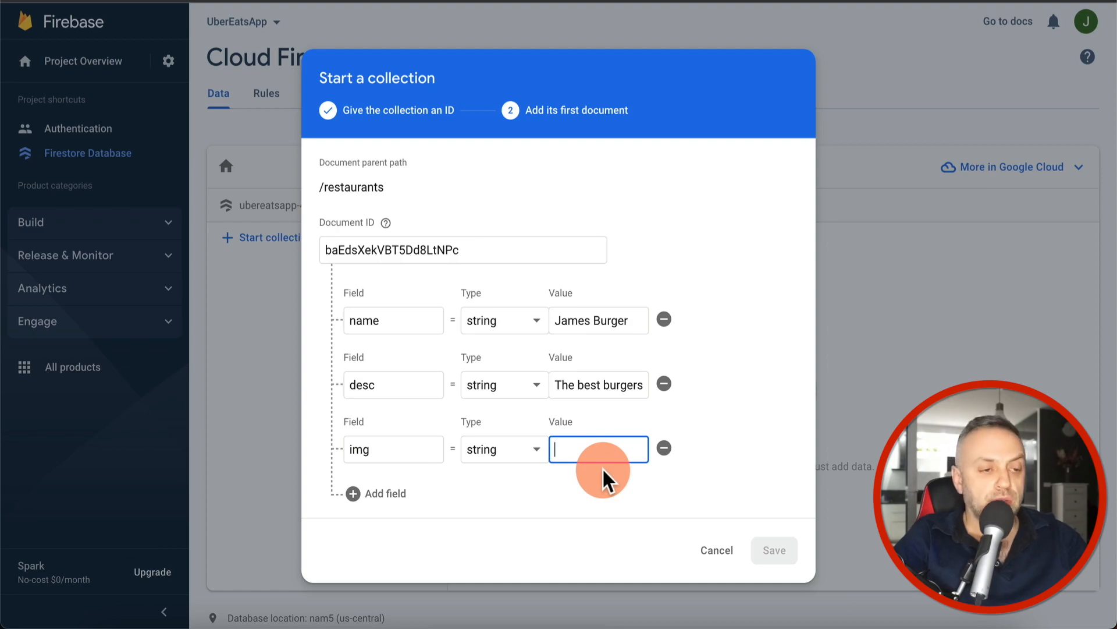
{"action": "key", "text": "ctrl+v"}
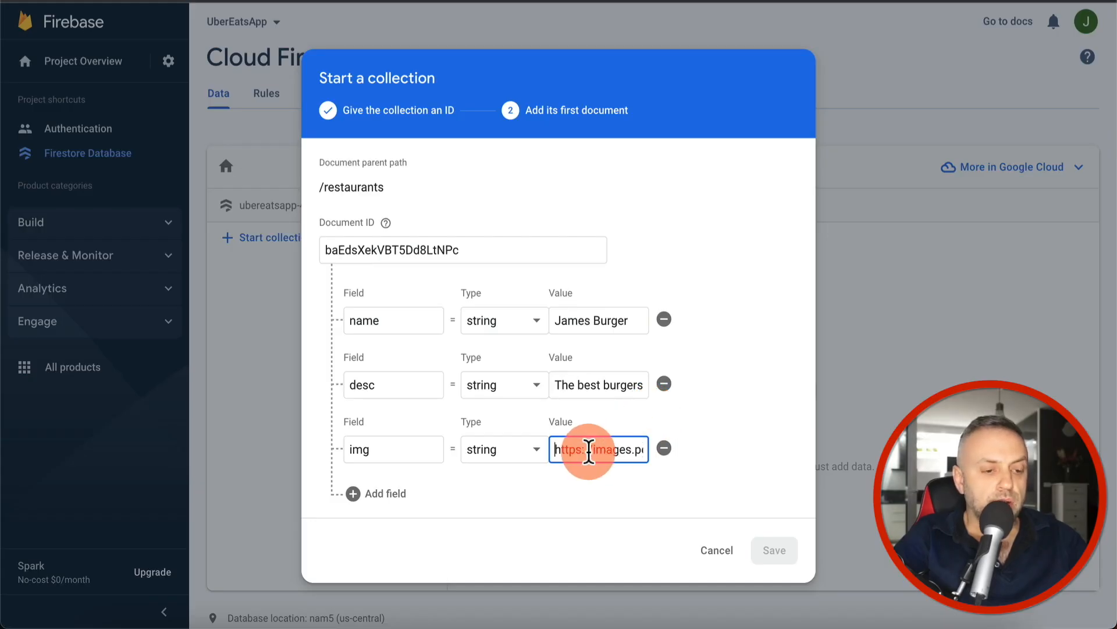
{"action": "key", "text": "Return"}
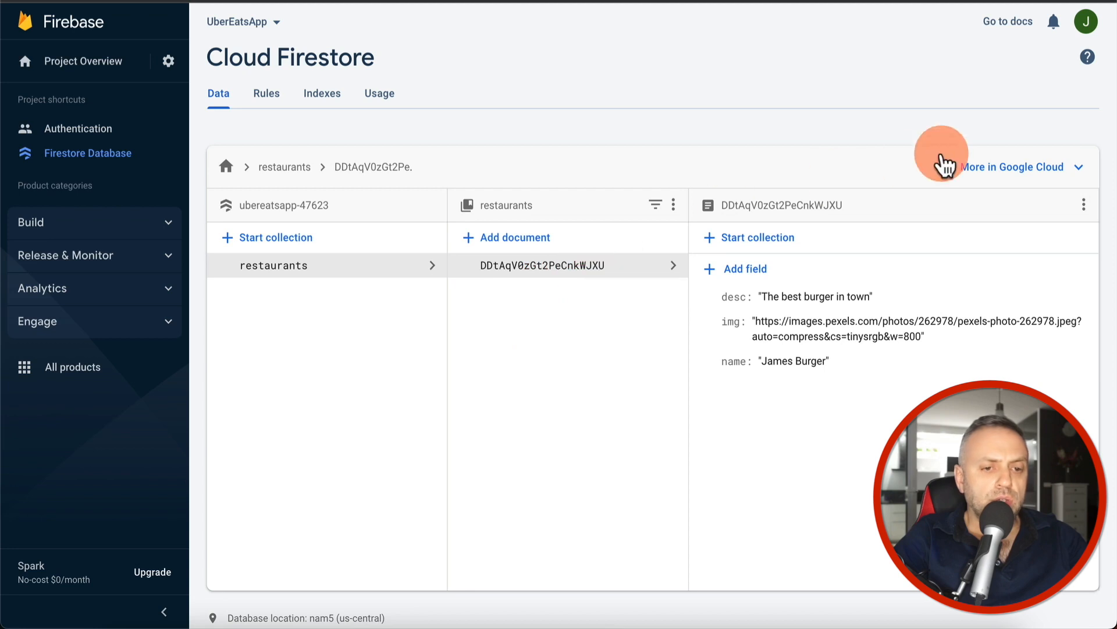
Step: Open the Firestore data in Google Cloud and start a new restaurant document copied from the James Burger document
{"action": "left_click", "coordinate": [1005, 181]}
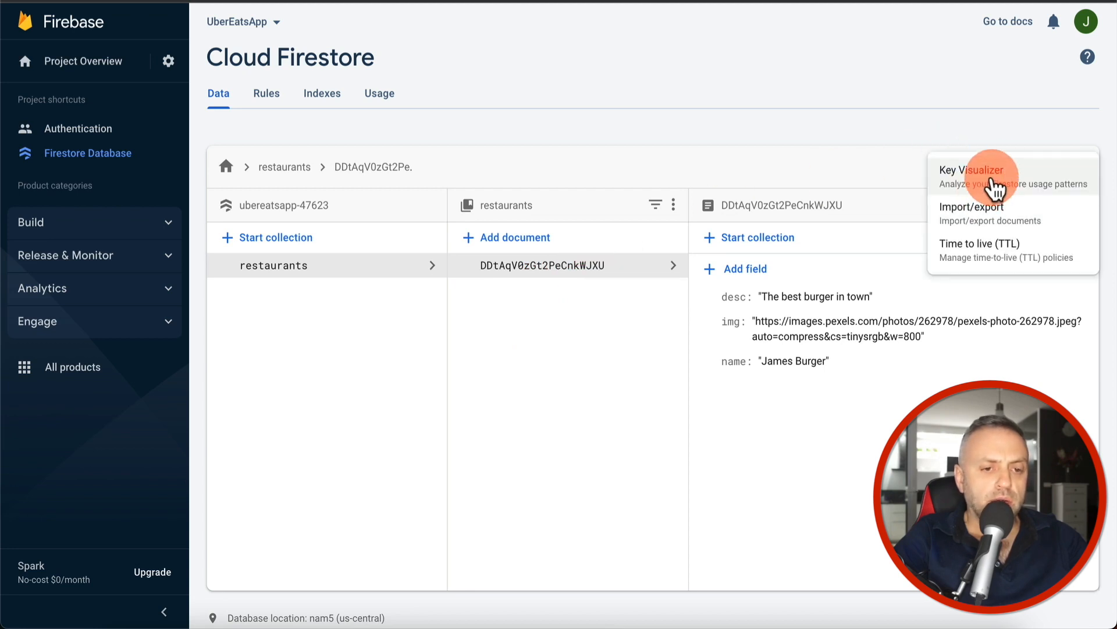
{"action": "left_click", "coordinate": [983, 174]}
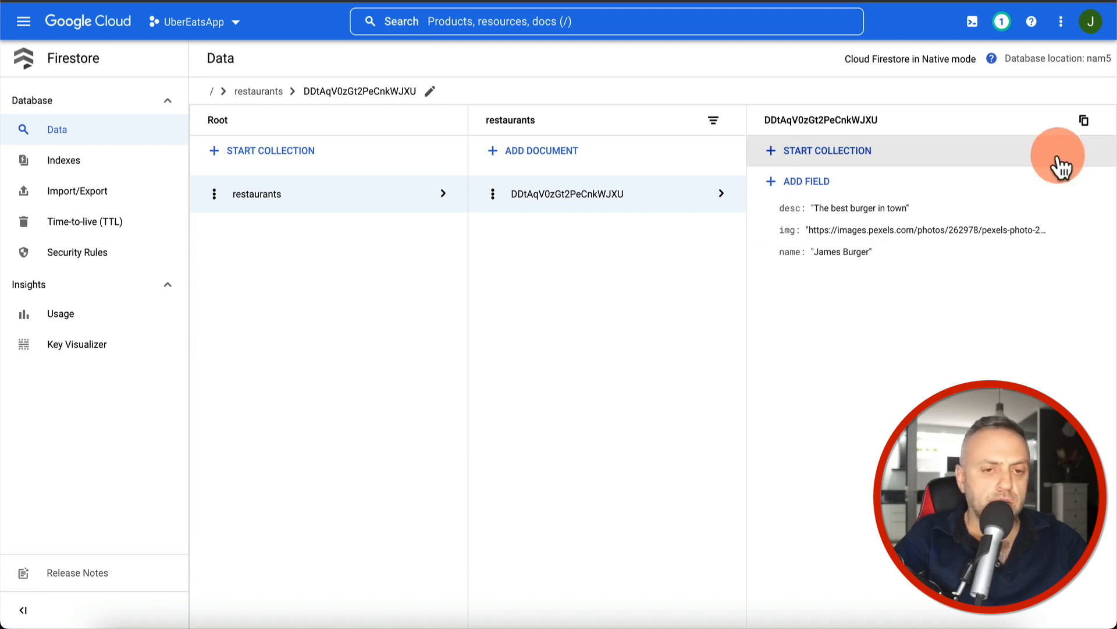
{"action": "left_click", "coordinate": [1086, 123]}
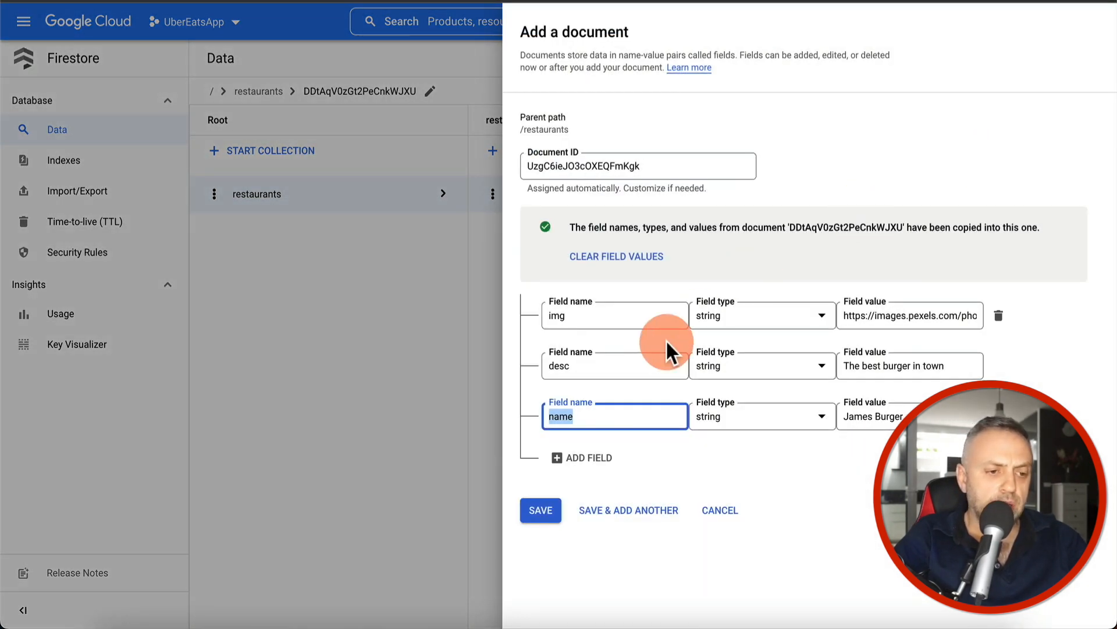
Step: Select the name field's value in the copied restaurant document for replacement
{"action": "left_click", "coordinate": [769, 417]}
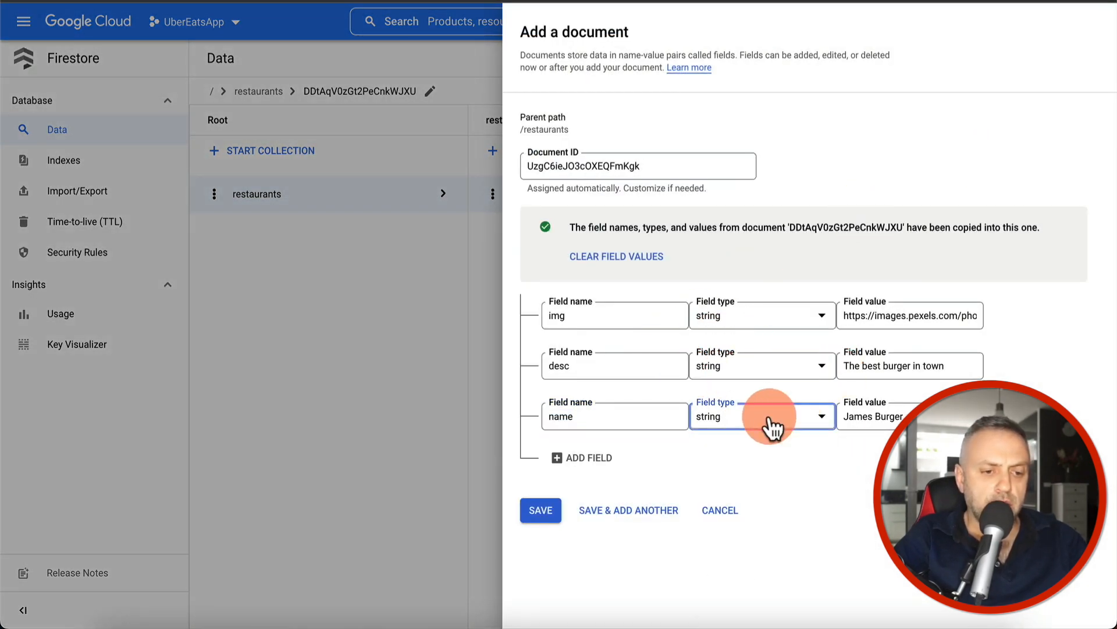
{"action": "left_click", "coordinate": [887, 417]}
{"action": "left_click_drag", "start_coordinate": [917, 417], "coordinate": [842, 417]}
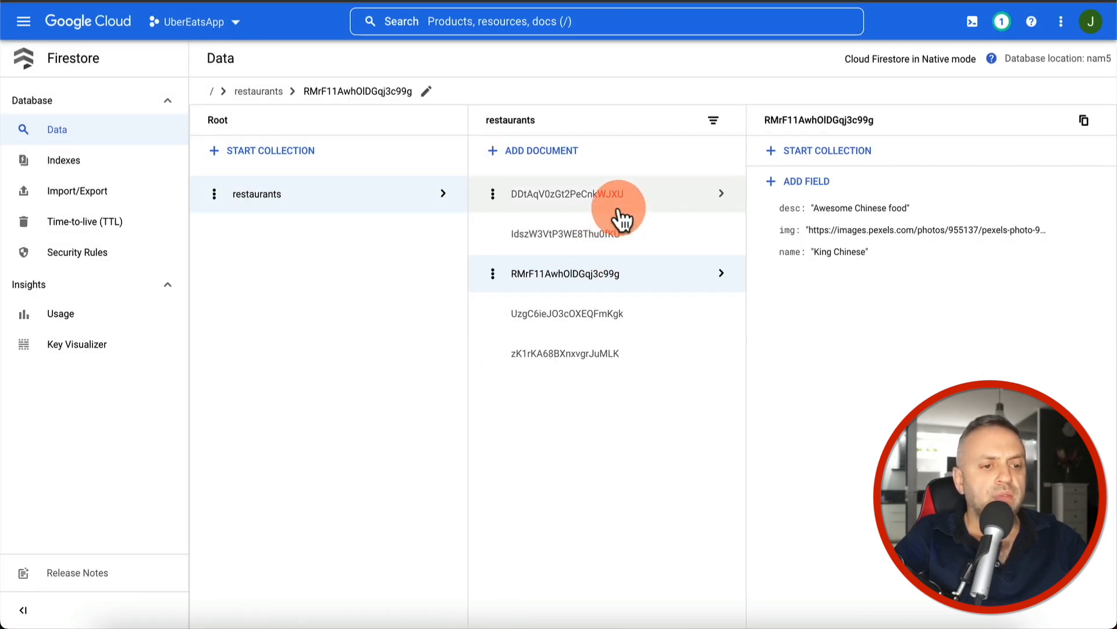
Step: Start a subcollection with the ID dishes under the James Burger restaurant document
{"action": "left_click", "coordinate": [620, 212]}
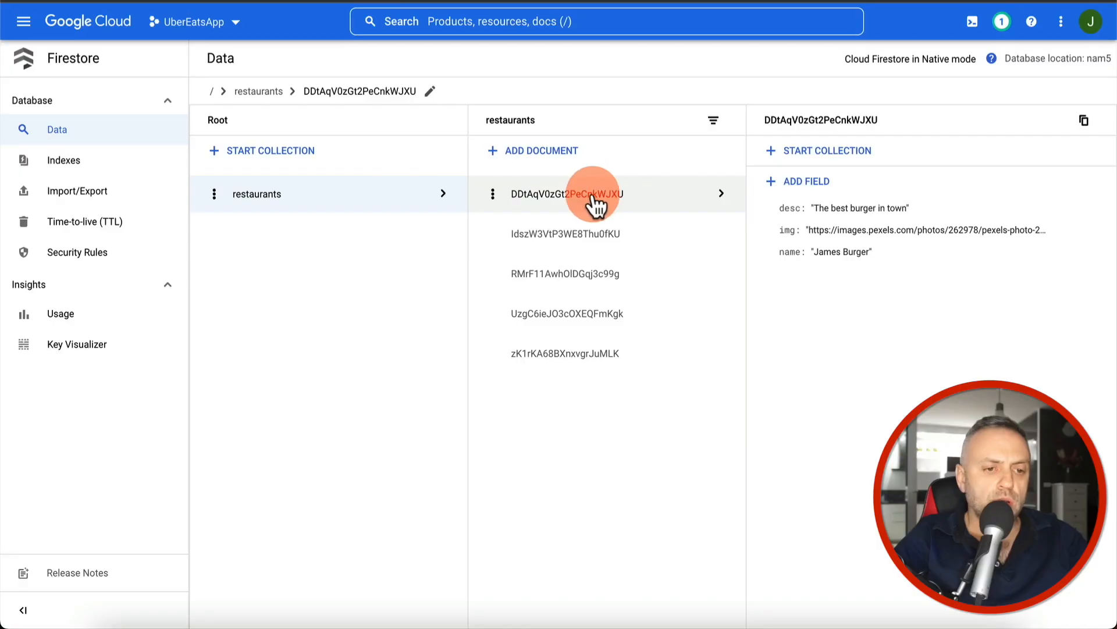
{"action": "left_click", "coordinate": [823, 153]}
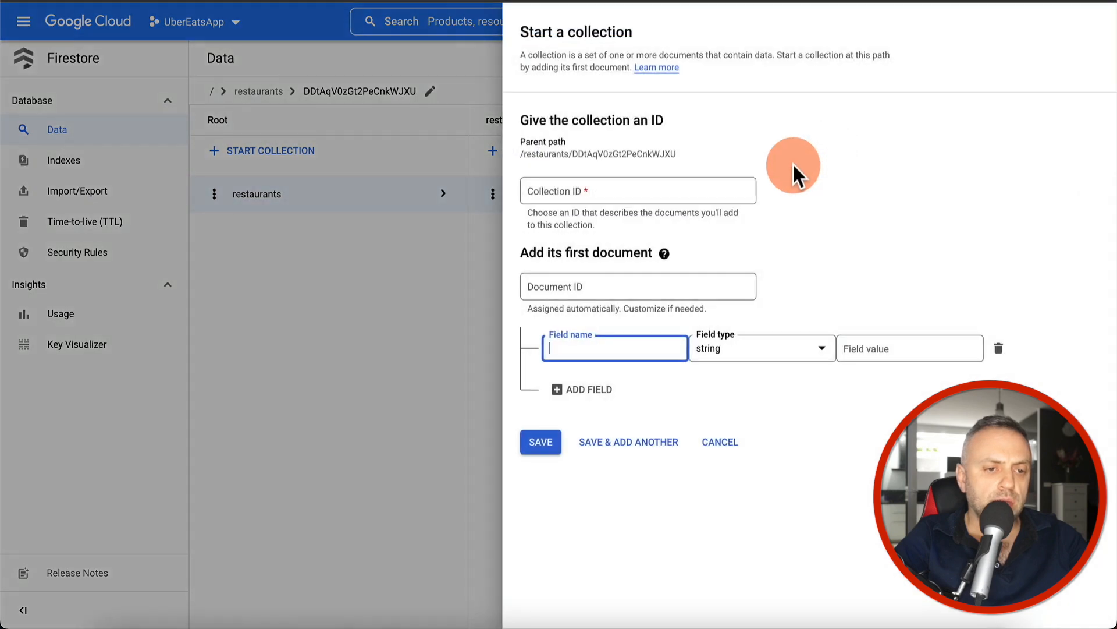
{"action": "left_click", "coordinate": [618, 338]}
{"action": "left_click", "coordinate": [640, 188]}
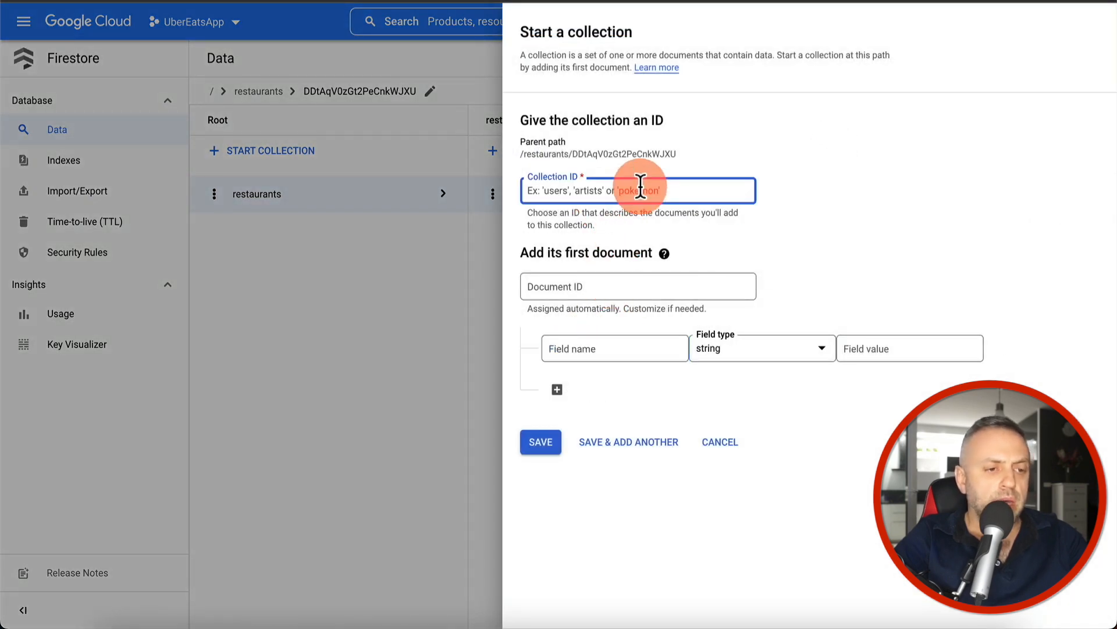
{"action": "type", "text": "dishes"}
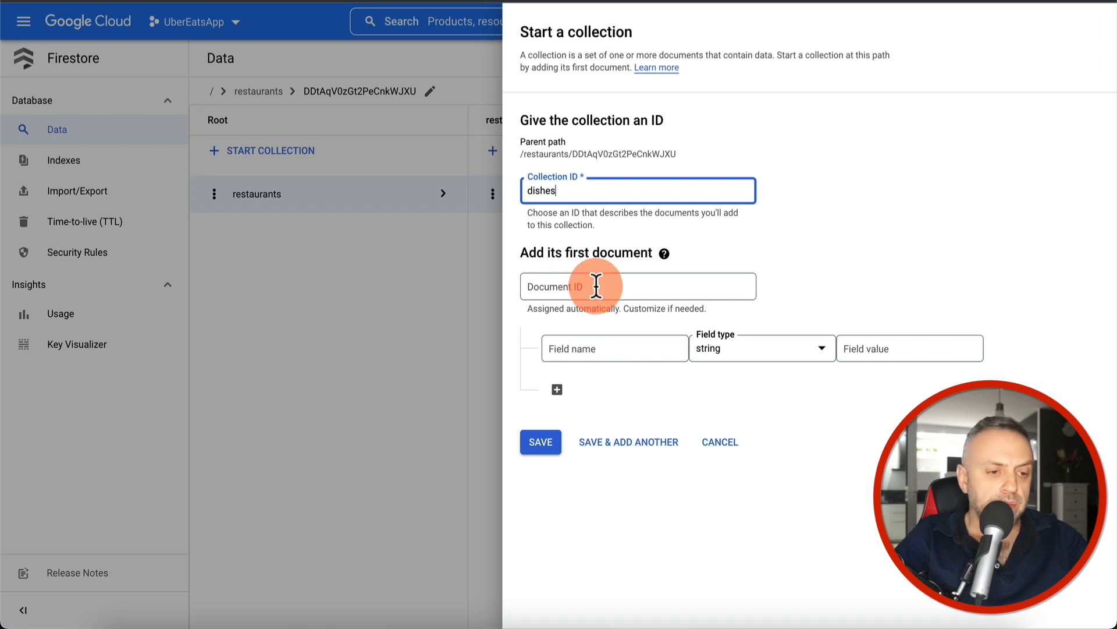
Step: Give the first dish document an automatic ID and a string field name with the value Traditional Burger
{"action": "left_click", "coordinate": [648, 348]}
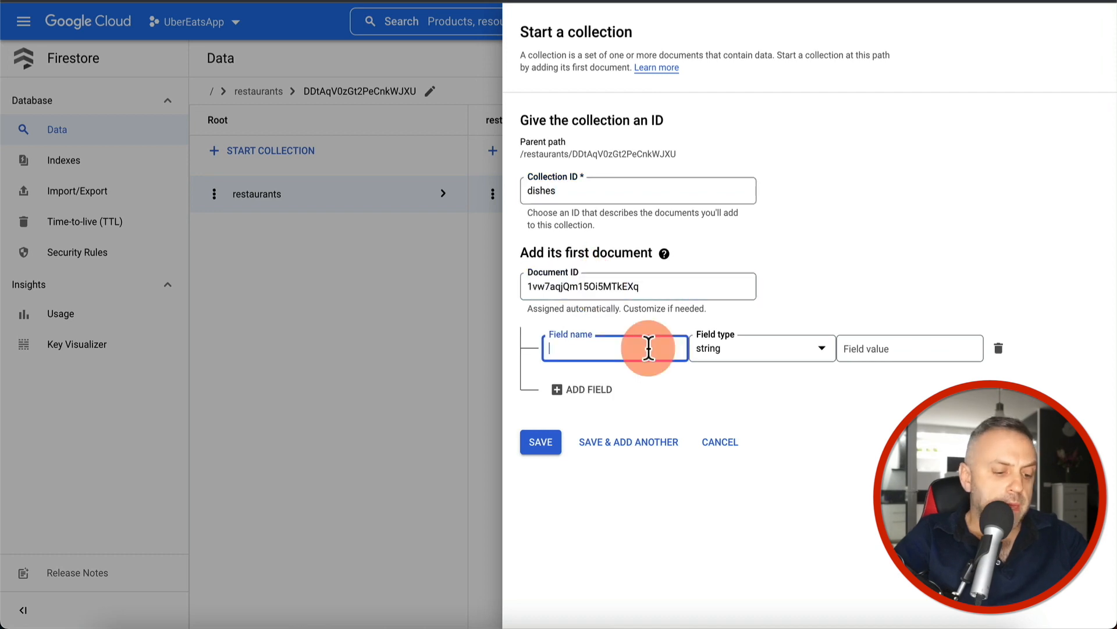
{"action": "type", "text": "name"}
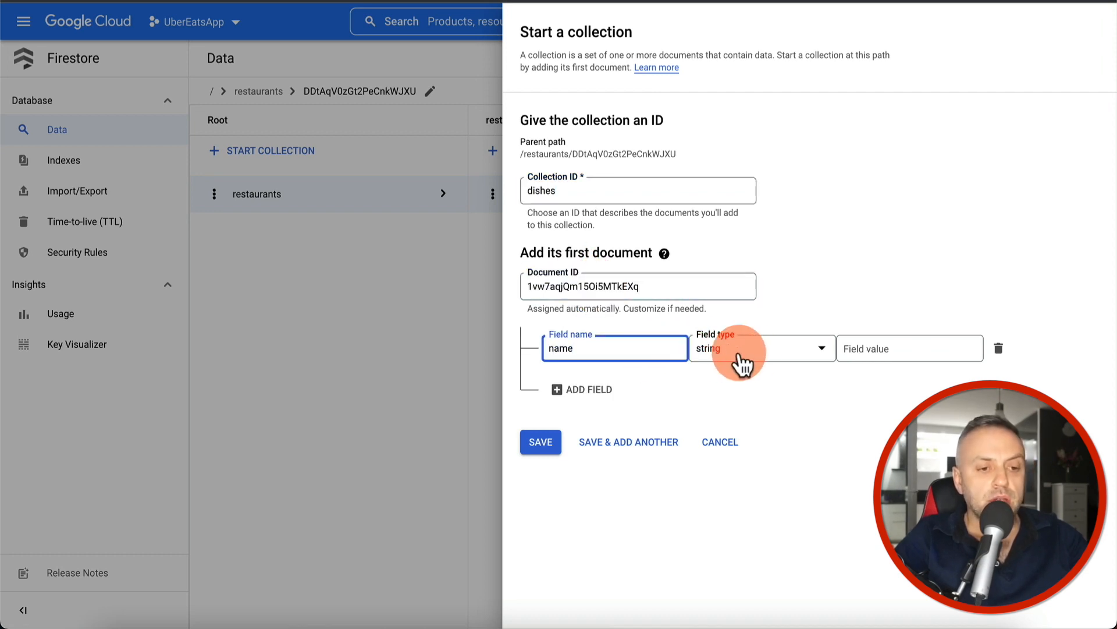
{"action": "left_click", "coordinate": [887, 348]}
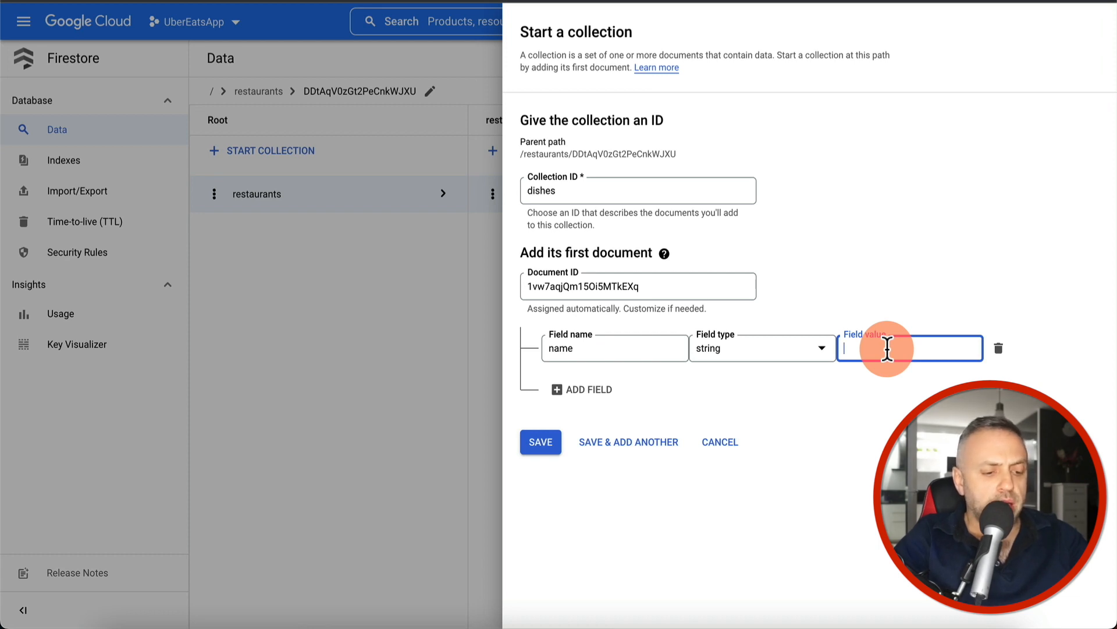
{"action": "type", "text": "Traditiona"}
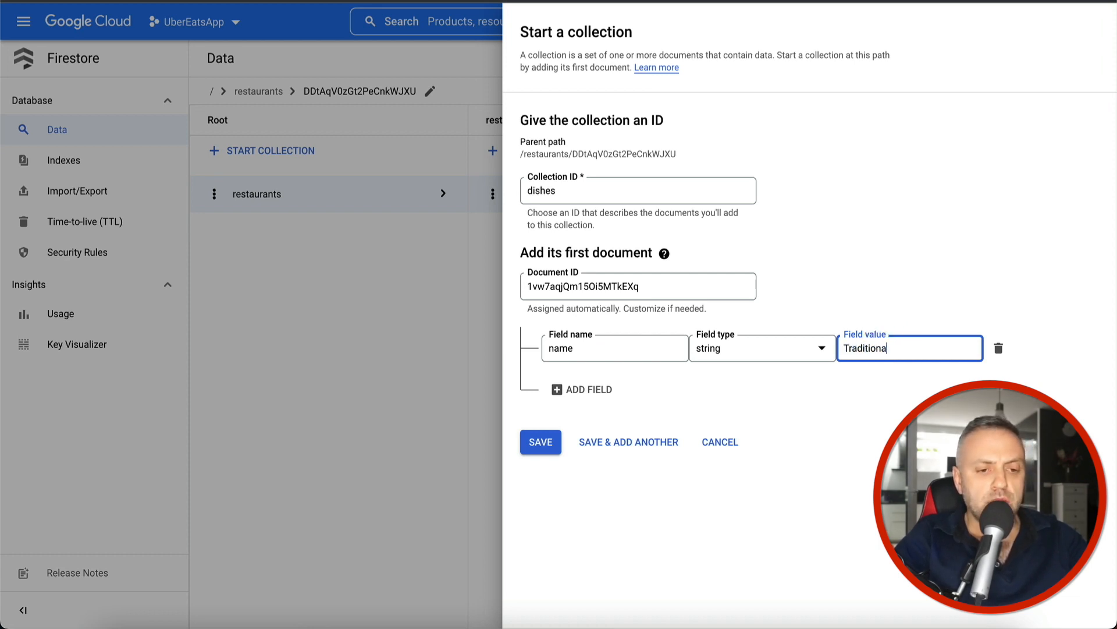
{"action": "type", "text": "l Burger"}
Step: Add a string field desc with the value "Our best burger" to the dish document
{"action": "key", "text": "Return"}
{"action": "type", "text": "desc"}
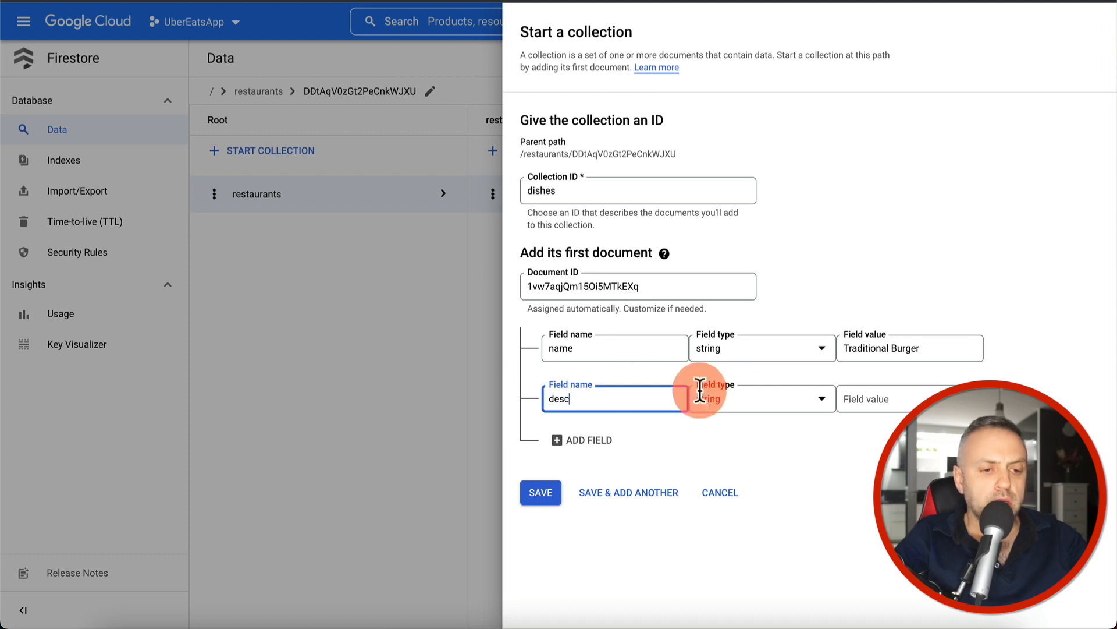
{"action": "left_click", "coordinate": [870, 407]}
{"action": "type", "text": "Our b"}
{"action": "key", "text": "BackSpace"}
{"action": "key", "text": "BackSpace"}
{"action": "type", "text": "burger"}
Step: Add a string field img holding a Pexels photo URL to the dish and save the document
{"action": "left_click", "coordinate": [609, 443]}
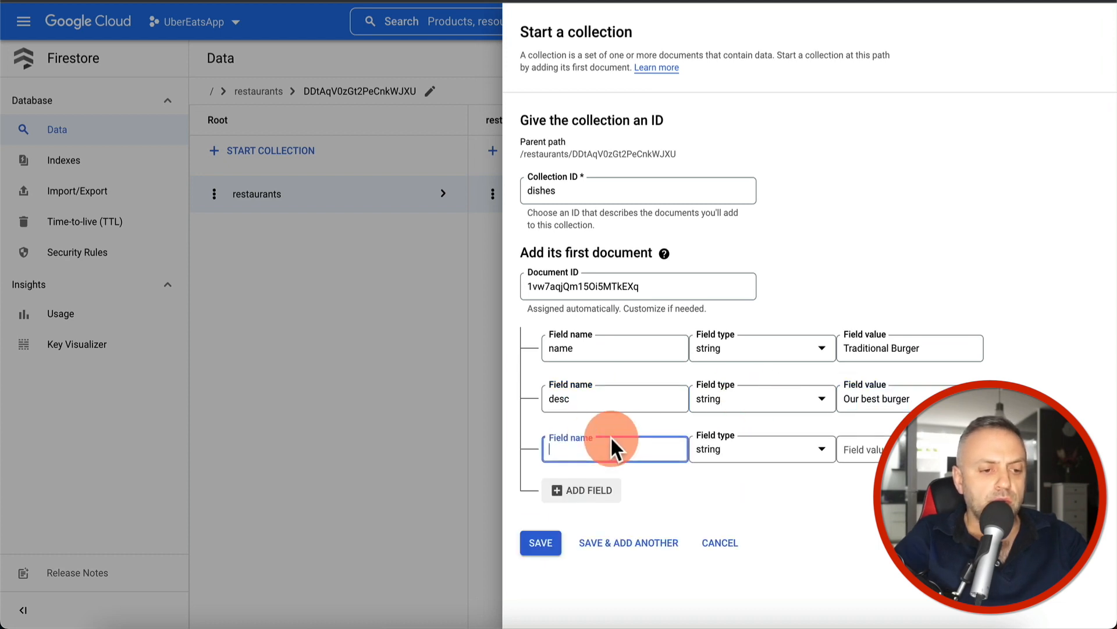
{"action": "type", "text": "img"}
{"action": "key", "text": "Tab"}
{"action": "key", "text": "Tab"}
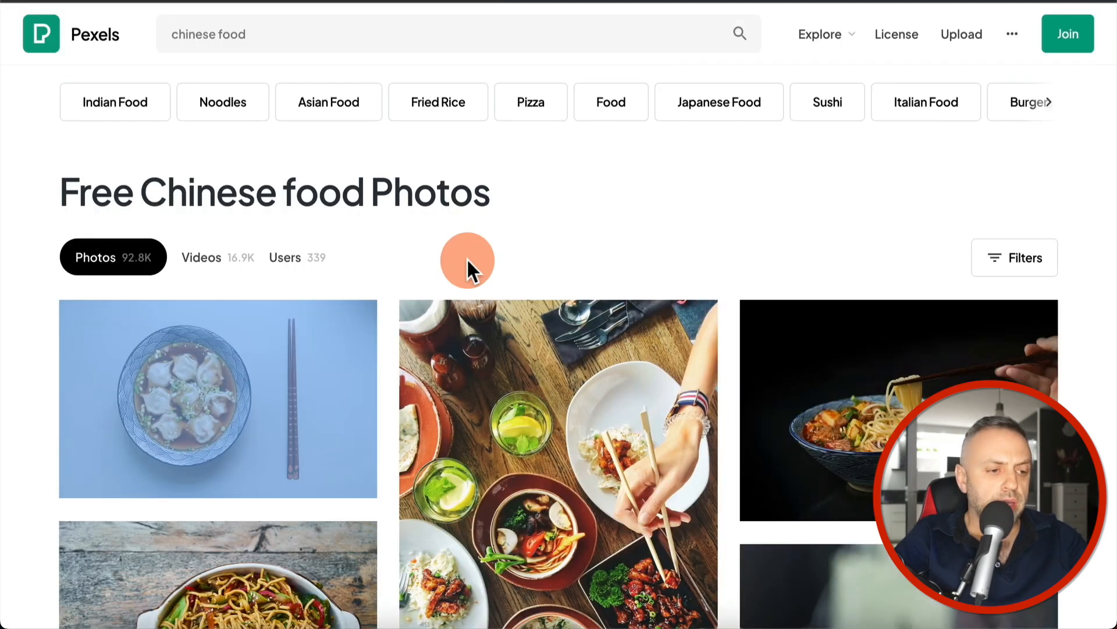
{"action": "scroll", "coordinate": [460, 271], "scroll_direction": "down", "scroll_amount": 4}
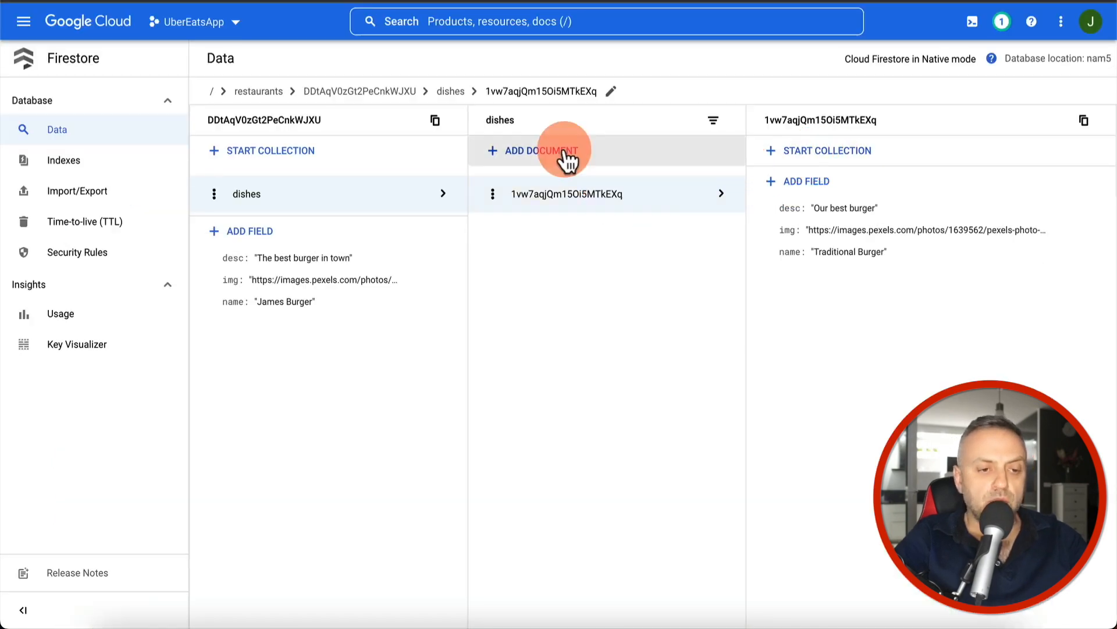
Step: Add a number field price with the value 7.99 to the Traditional Burger dish
{"action": "left_click", "coordinate": [822, 182]}
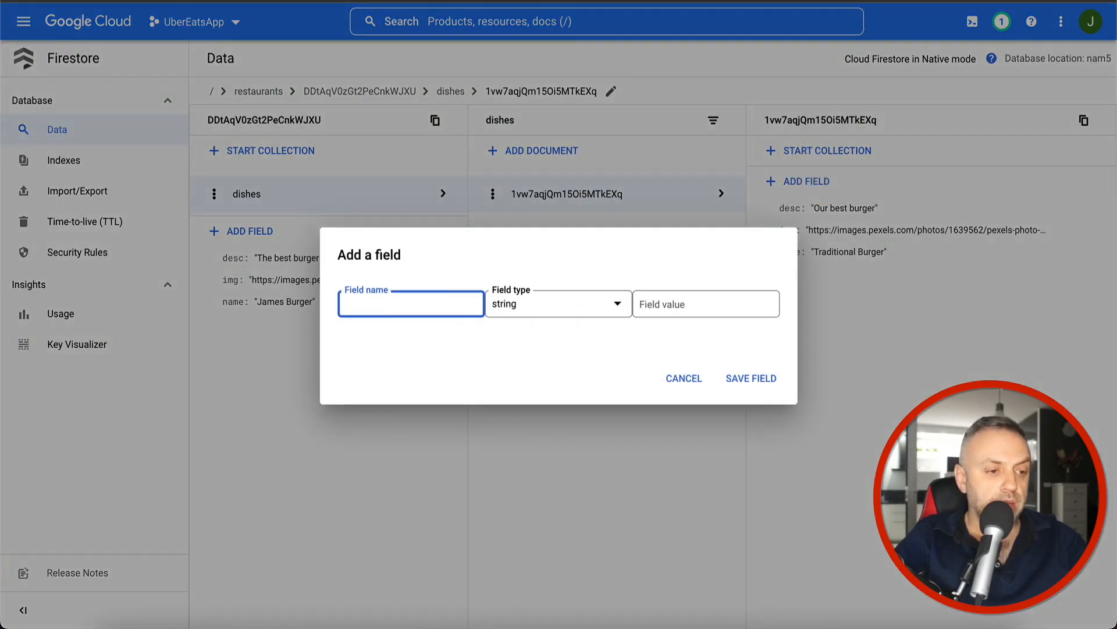
{"action": "left_click", "coordinate": [557, 319]}
{"action": "left_click", "coordinate": [554, 337]}
{"action": "left_click", "coordinate": [592, 318]}
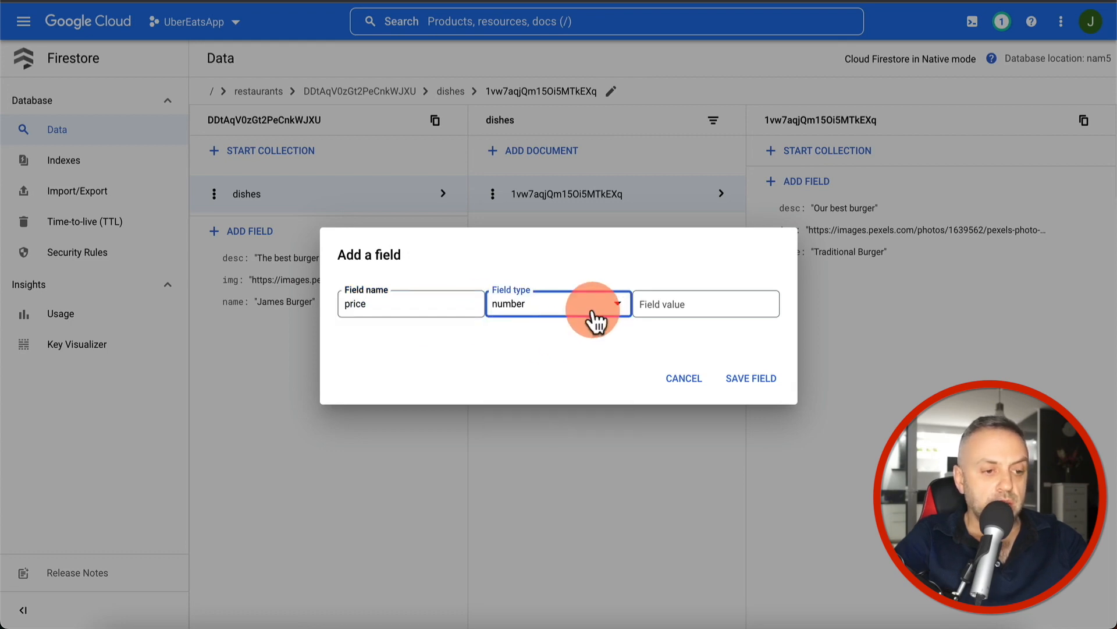
{"action": "left_click", "coordinate": [579, 340]}
{"action": "left_click", "coordinate": [707, 308]}
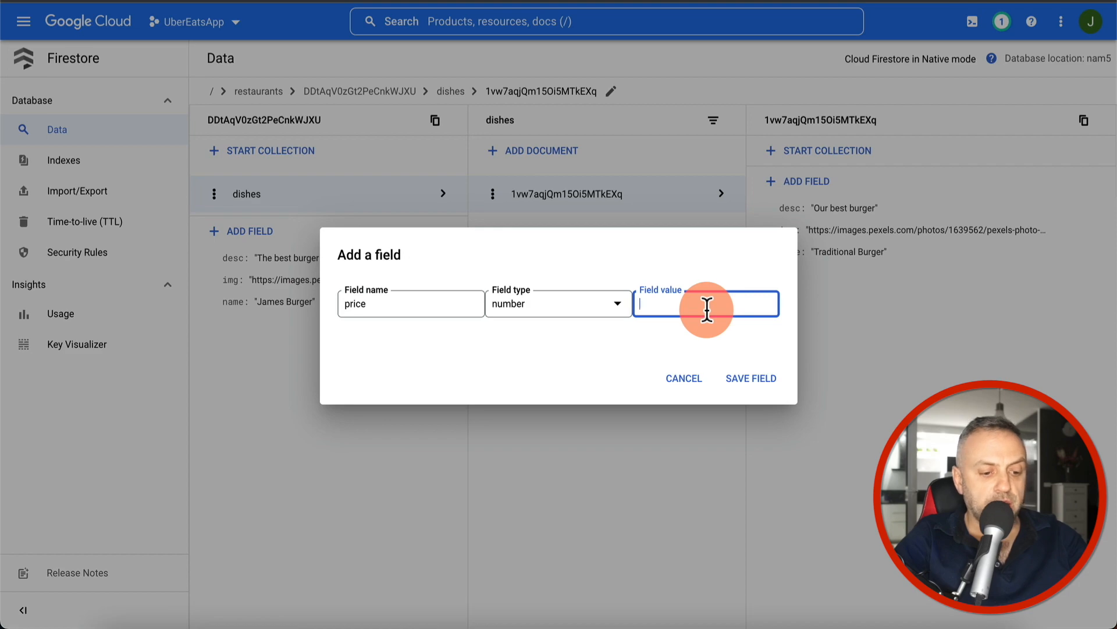
{"action": "type", "text": "7.99"}
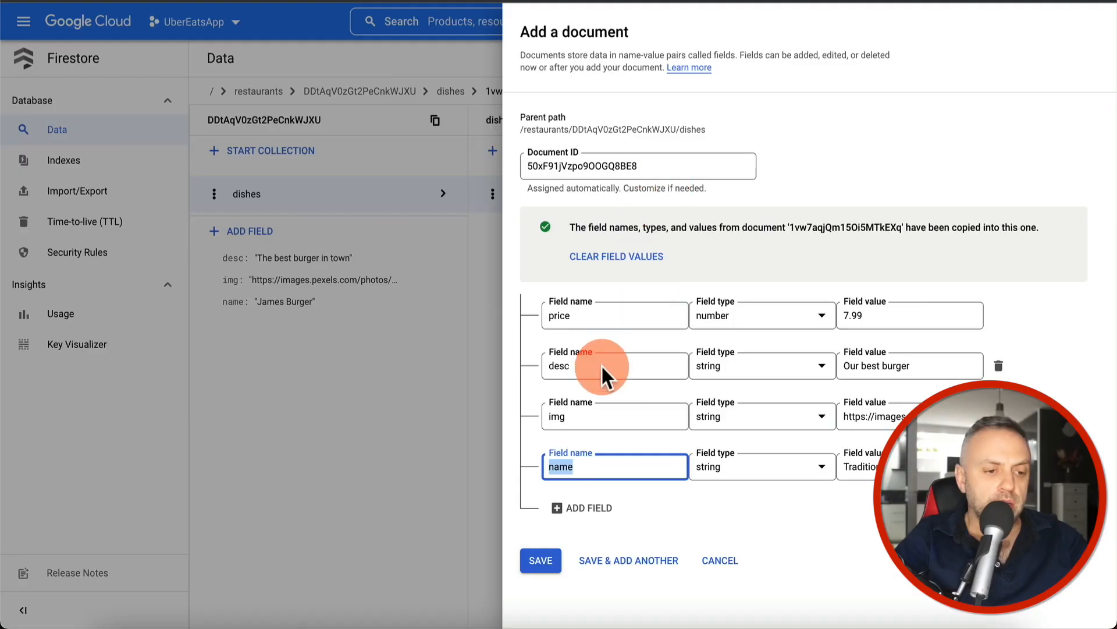
Step: In the copy of the Traditional Burger dish, set name to Steak Burger and price to 12.99
{"action": "left_click", "coordinate": [866, 465]}
{"action": "type", "text": "Che"}
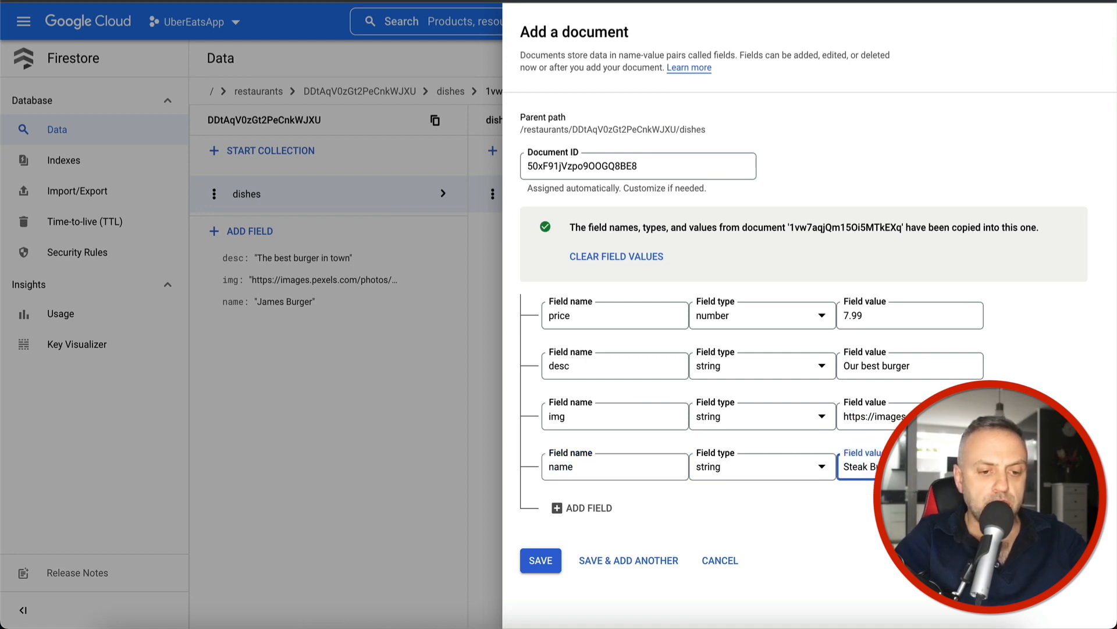
{"action": "left_click", "coordinate": [918, 319]}
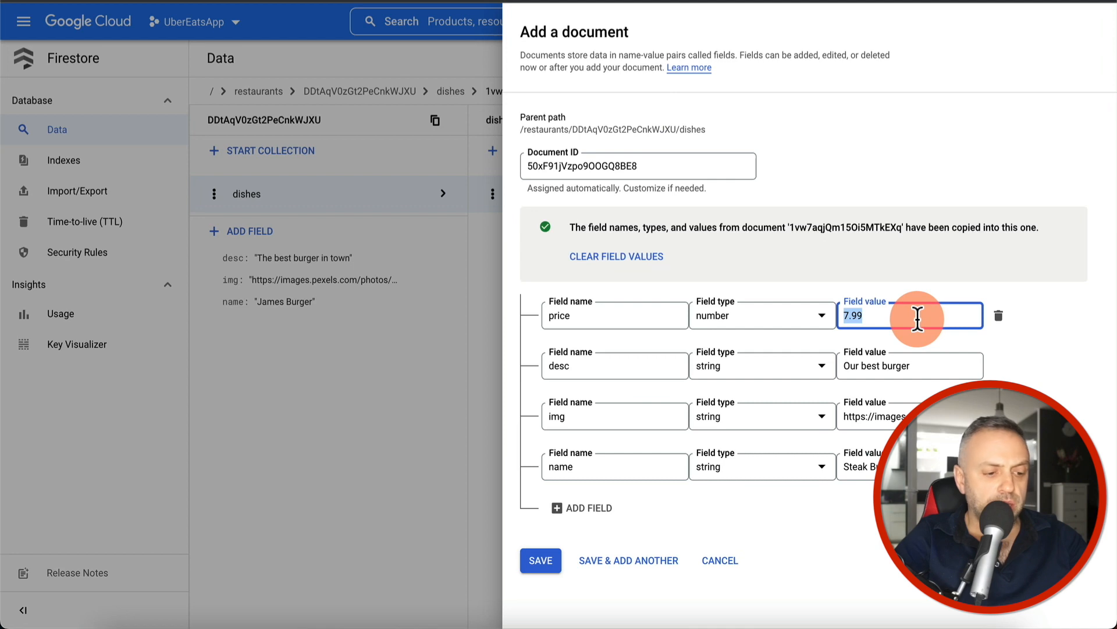
{"action": "type", "text": "12"}
Step: Set the copied dish's desc to "Try our new Steak Burger" and its img to the Pexels egg-and-vegetable hamburger photo URL, saving the document
{"action": "triple_click", "coordinate": [928, 364]}
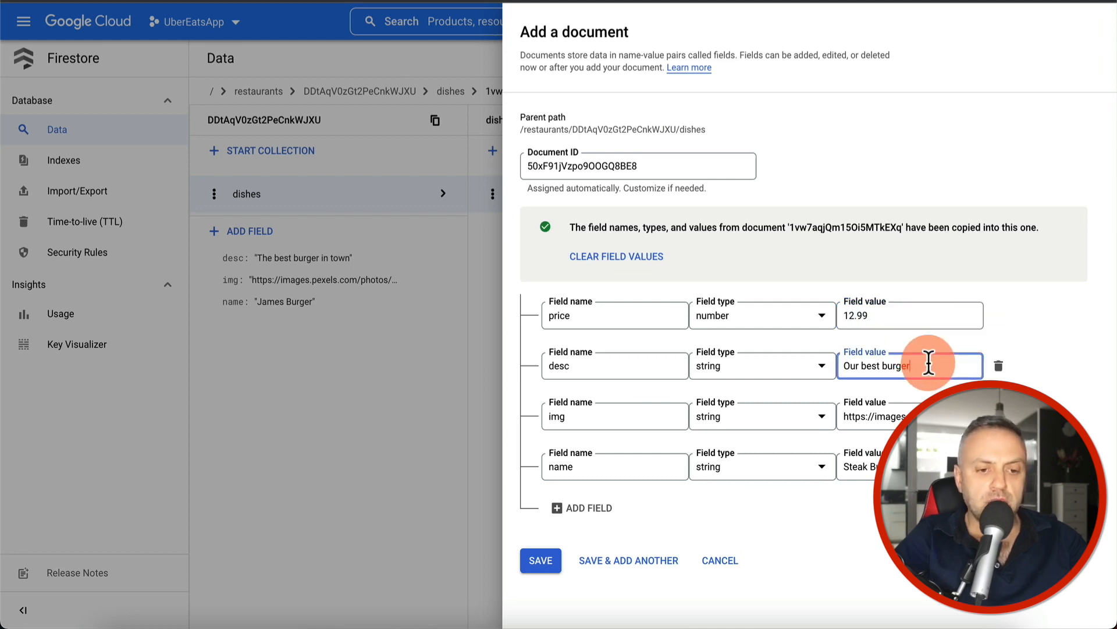
{"action": "type", "text": "Try our new Steak"}
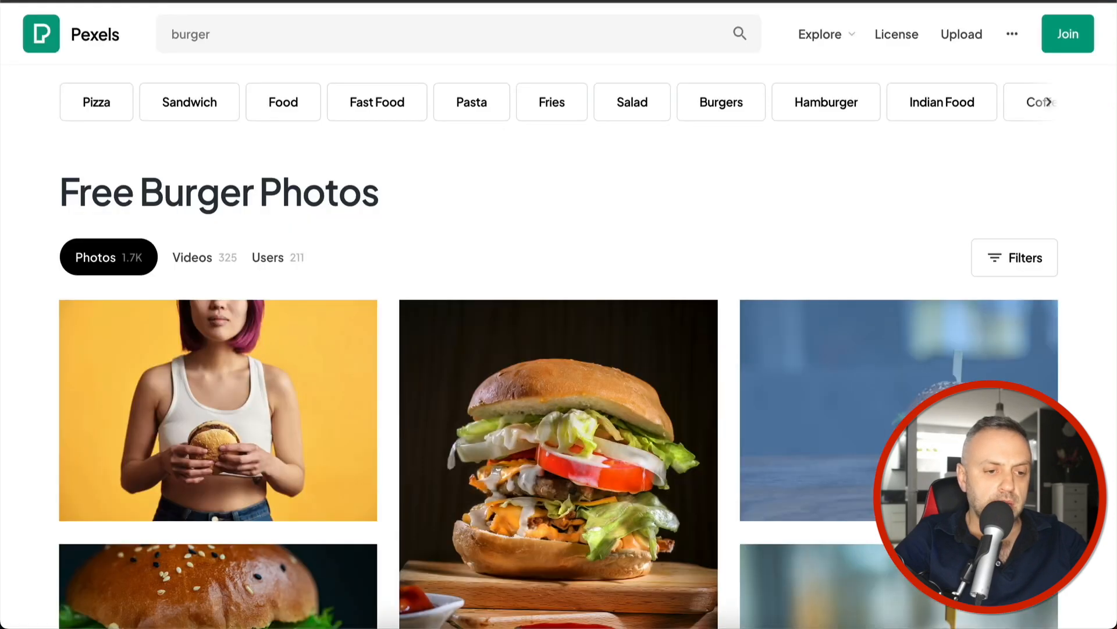
{"action": "scroll", "coordinate": [689, 337], "scroll_direction": "down", "scroll_amount": 10}
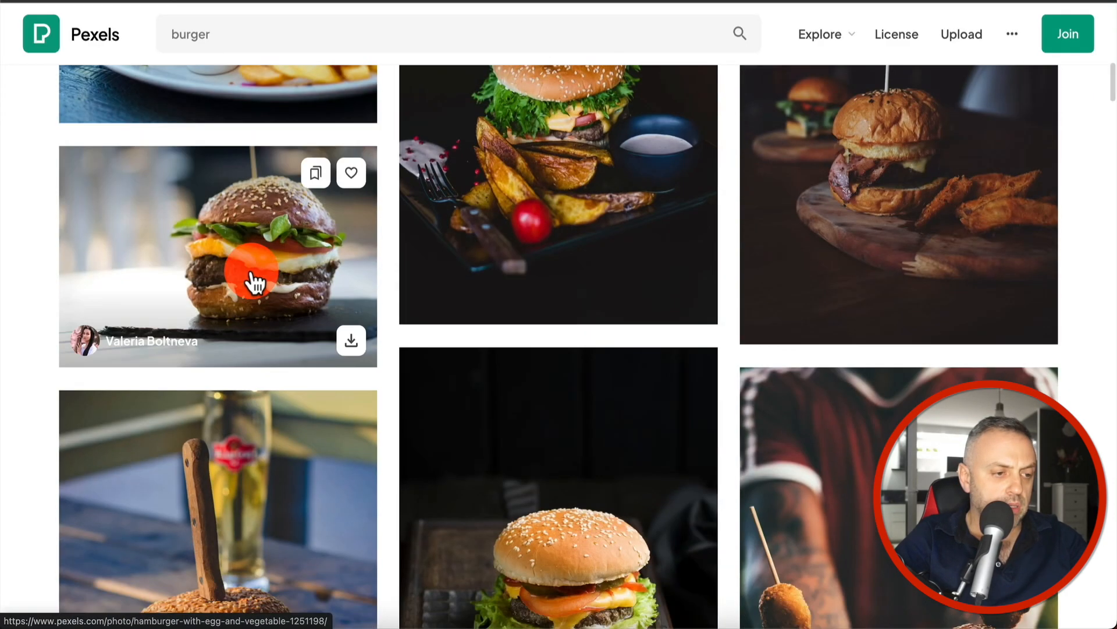
{"action": "right_click", "coordinate": [254, 277]}
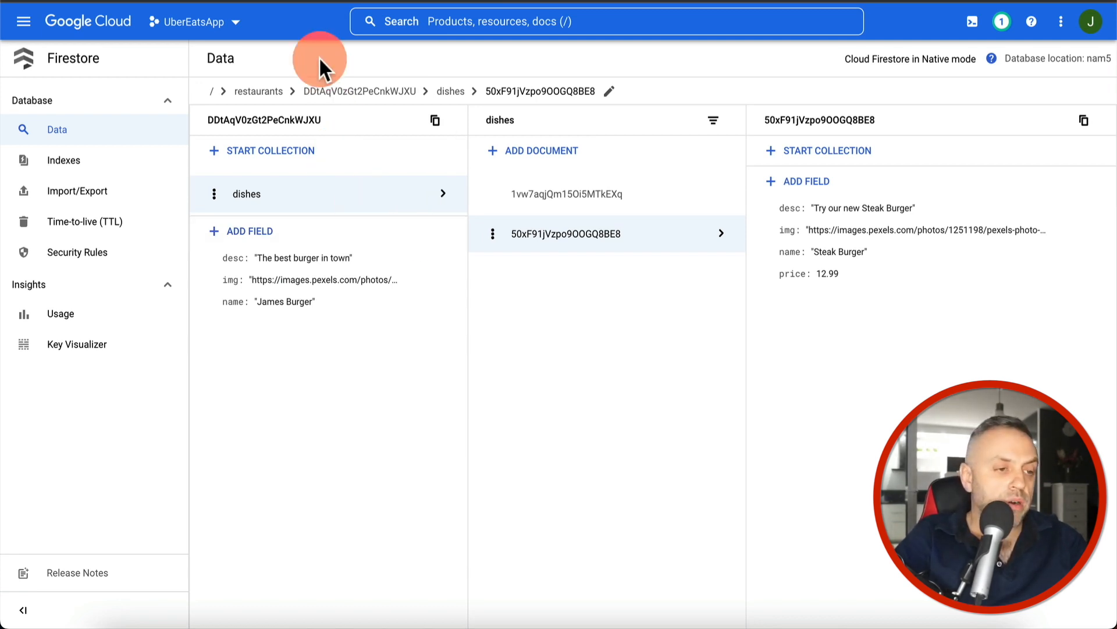
Step: Return to the restaurants collection and check each restaurant document for its fields and dishes subcollection
{"action": "left_click", "coordinate": [263, 92]}
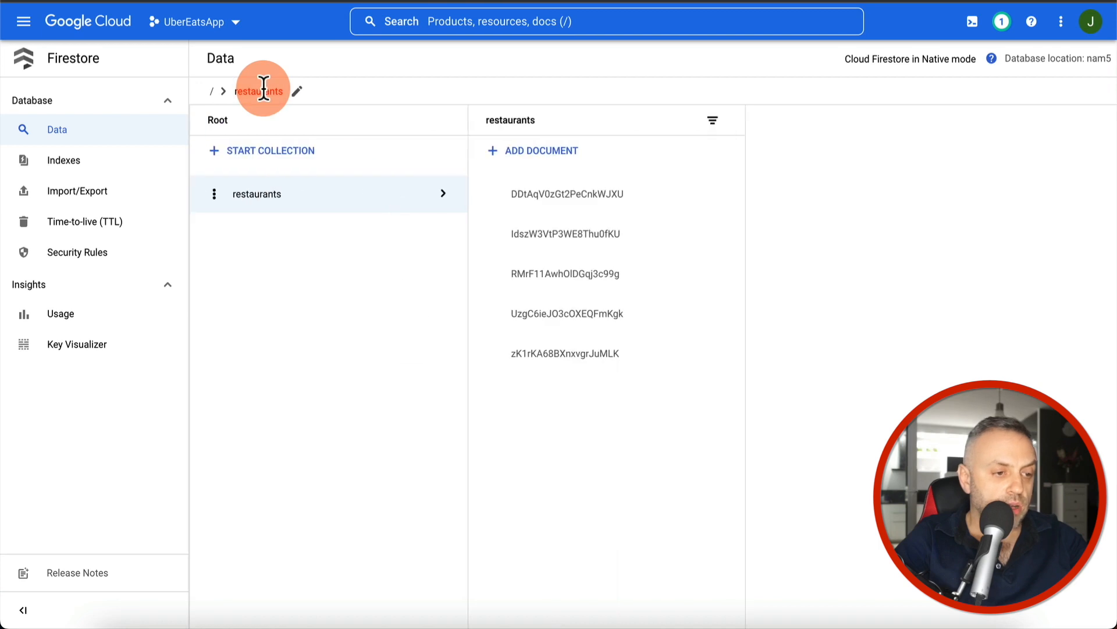
{"action": "left_click", "coordinate": [543, 198]}
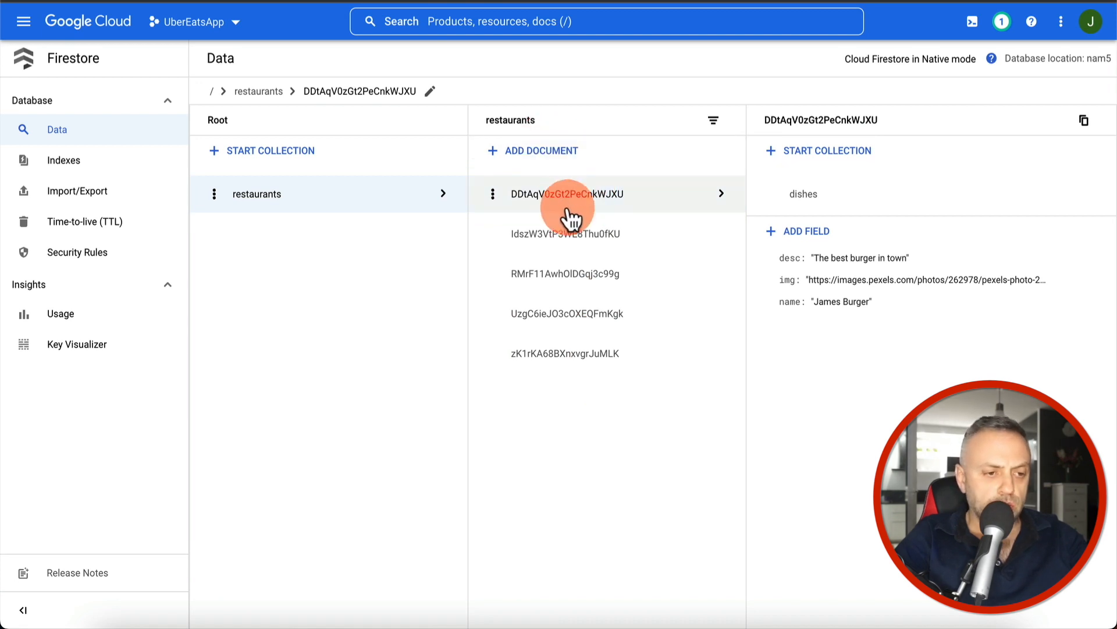
{"action": "left_click", "coordinate": [582, 243]}
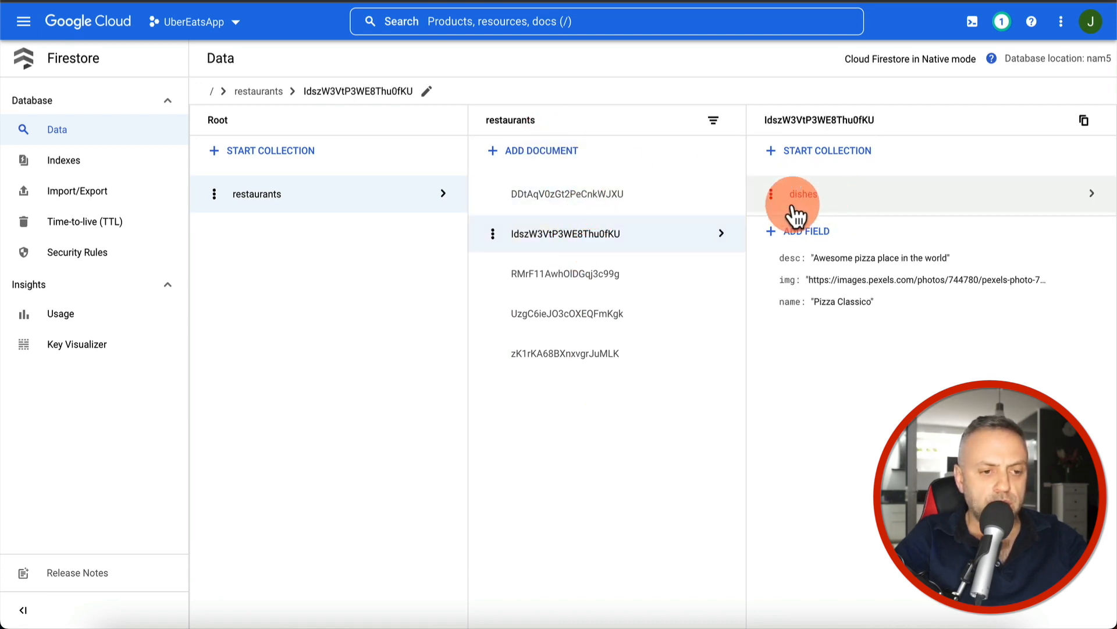
{"action": "left_click", "coordinate": [618, 285]}
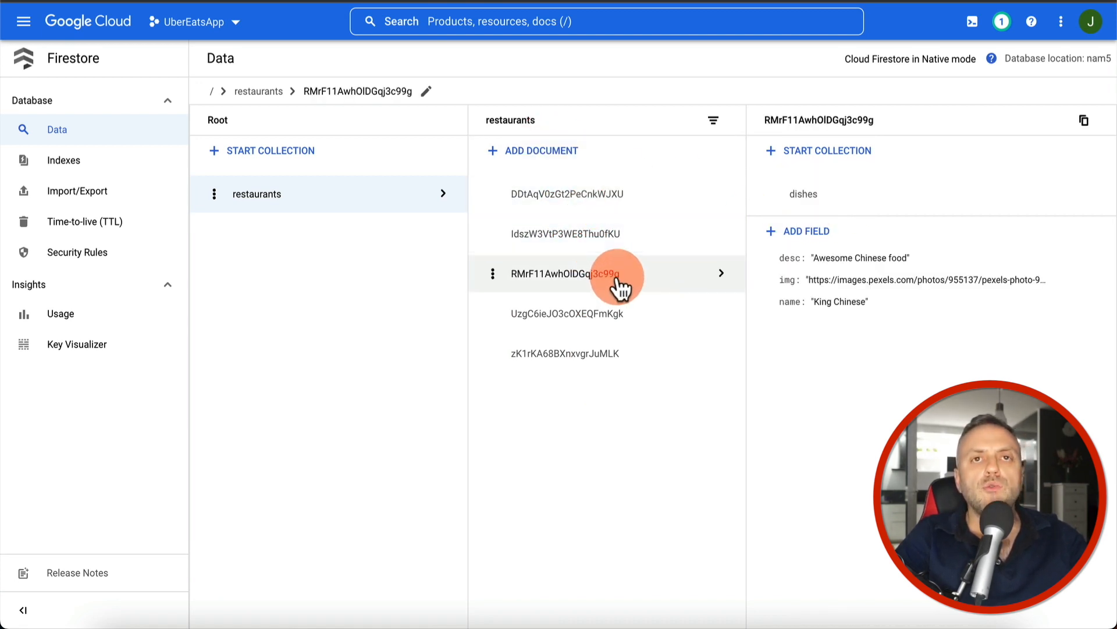
{"action": "left_click", "coordinate": [598, 319]}
{"action": "left_click", "coordinate": [598, 357]}
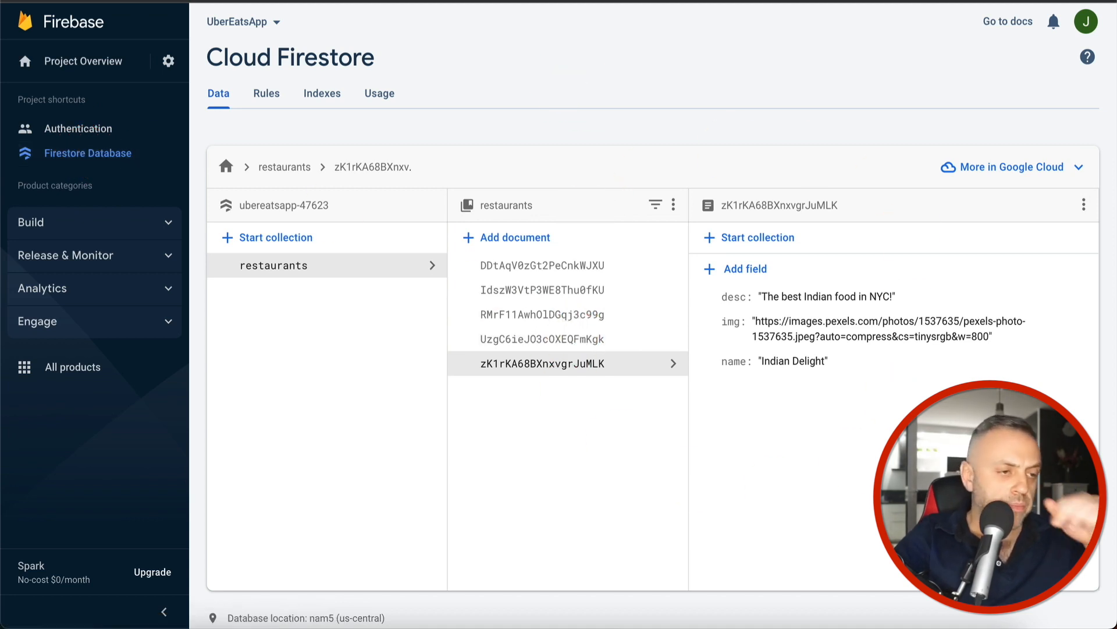
Step: Switch to FlutterFlow and create a blank project named UberEatsApp
{"action": "left_click", "coordinate": [326, 0]}
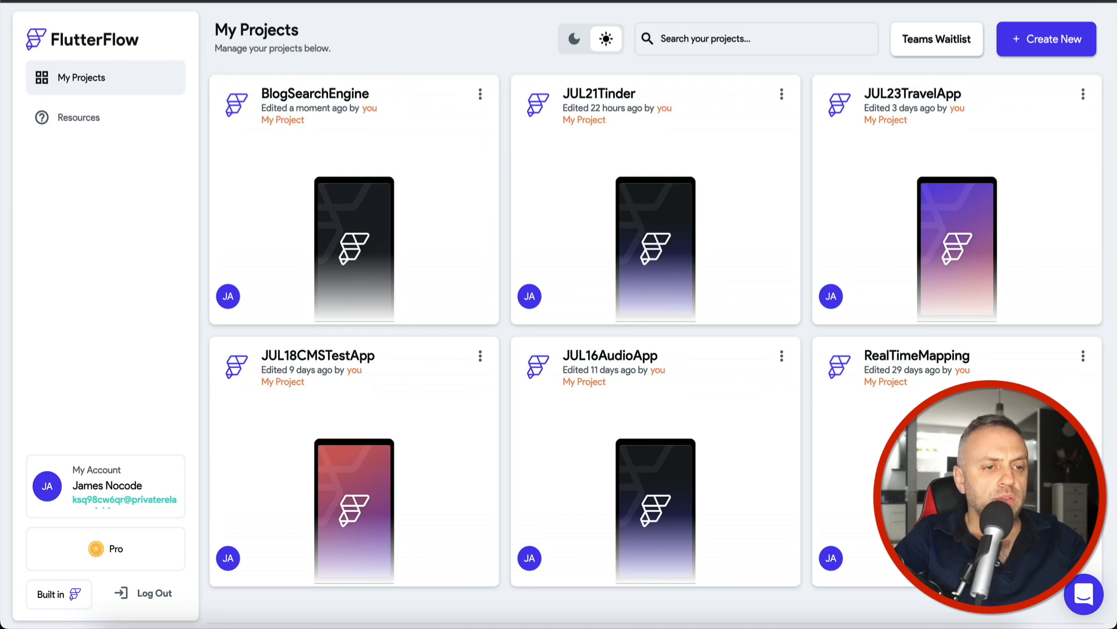
{"action": "left_click", "coordinate": [1071, 41]}
{"action": "type", "text": "UberEatsApp"}
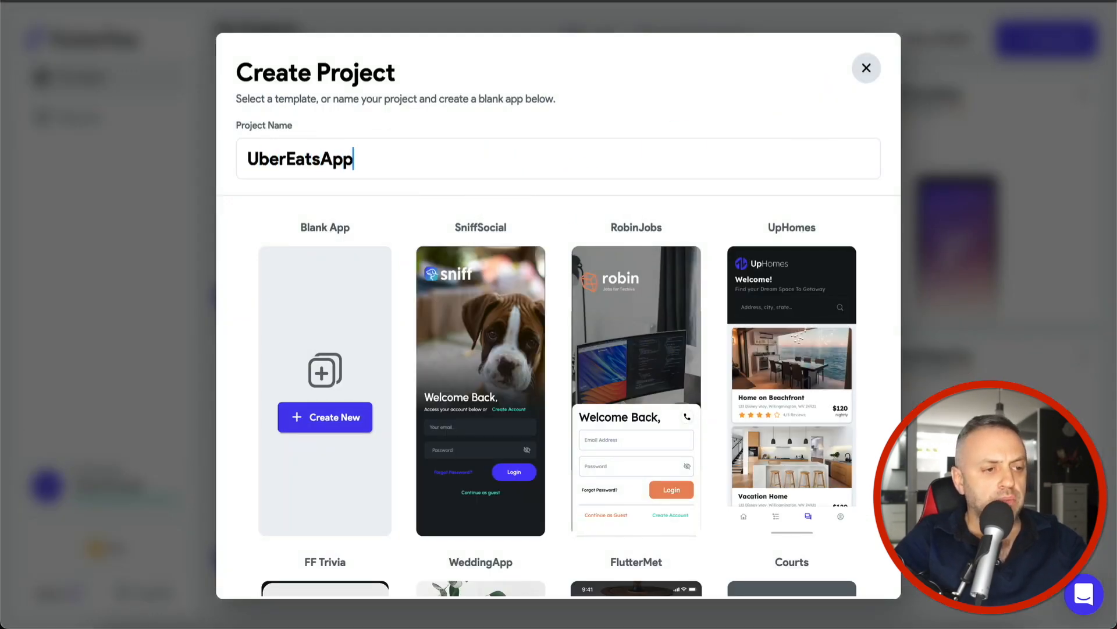
{"action": "left_click", "coordinate": [349, 429]}
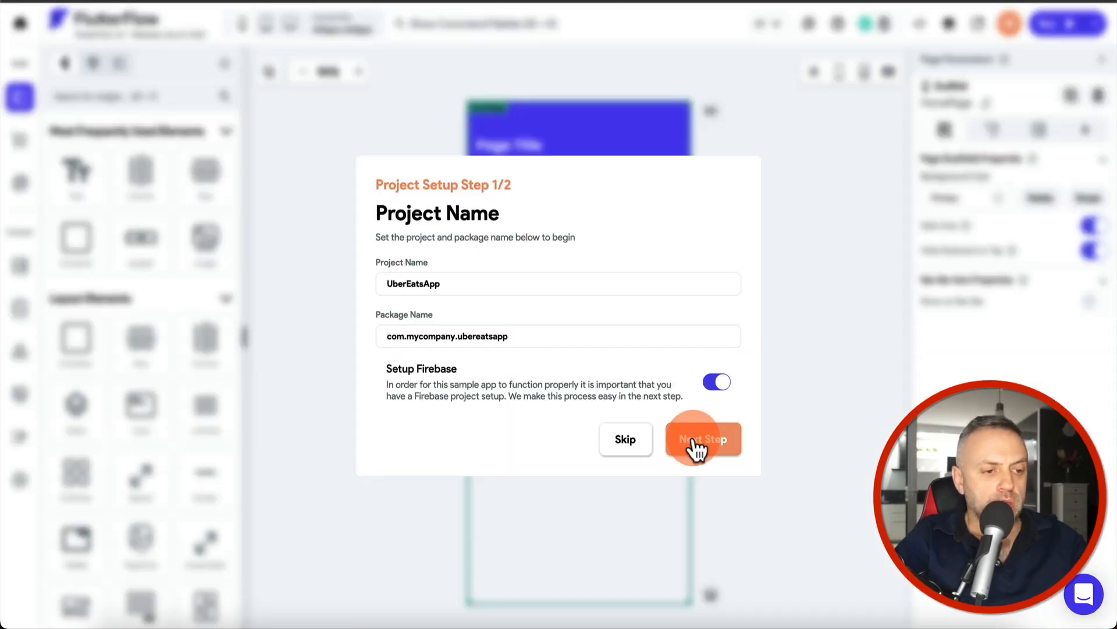
Step: Continue to the Firebase setup, then switch to Firebase and copy the project ID from the UberEatsApp project settings
{"action": "left_click", "coordinate": [705, 441]}
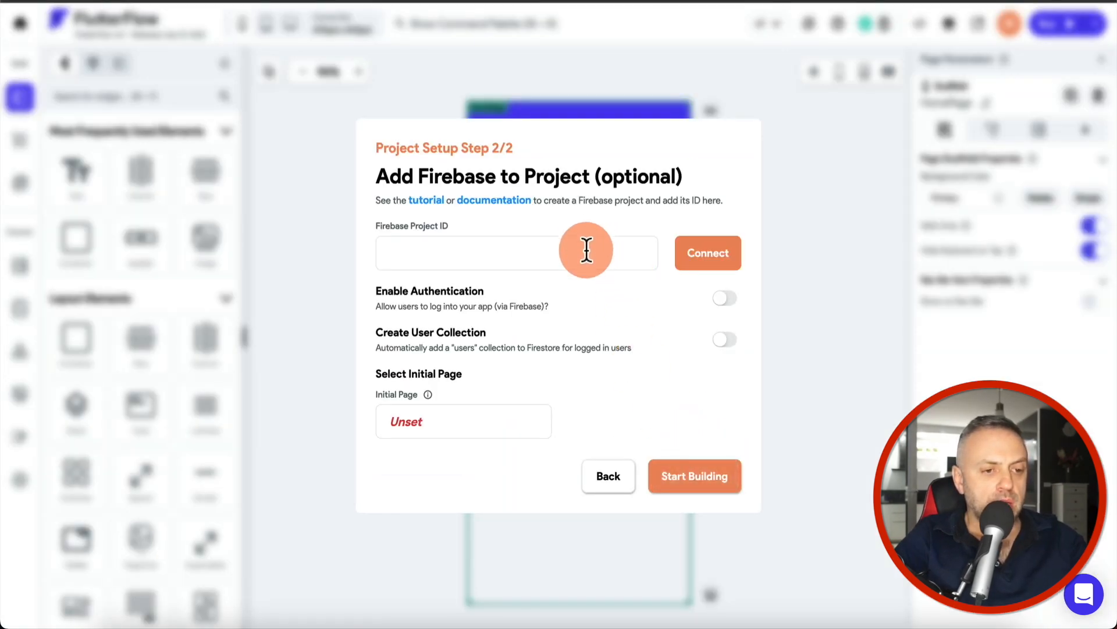
{"action": "left_click", "coordinate": [461, 252]}
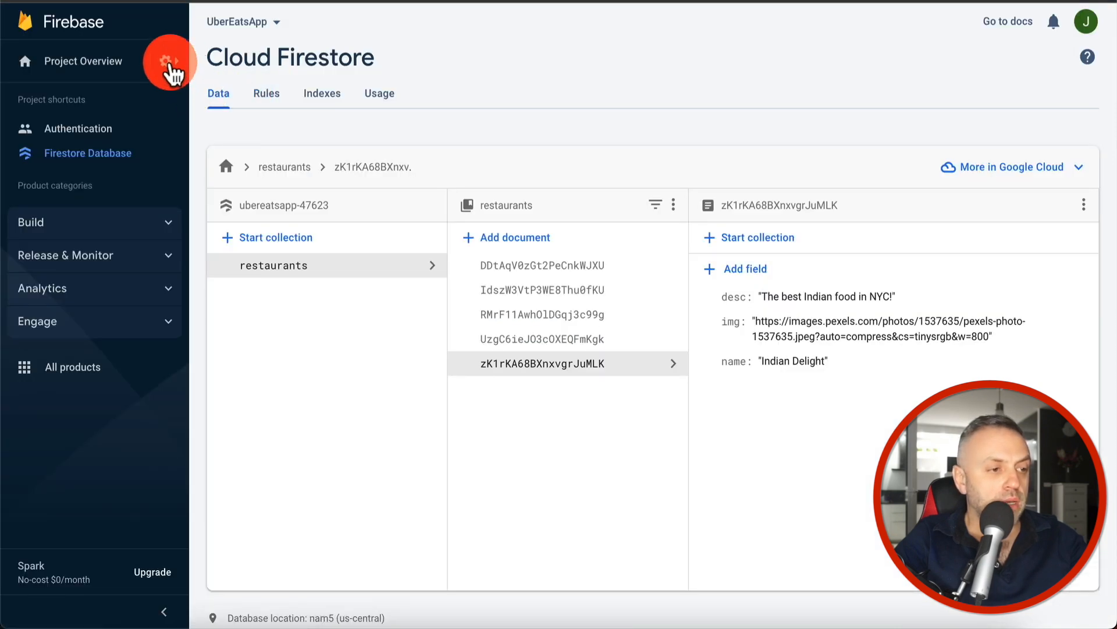
{"action": "left_click", "coordinate": [167, 61]}
{"action": "left_click", "coordinate": [207, 66]}
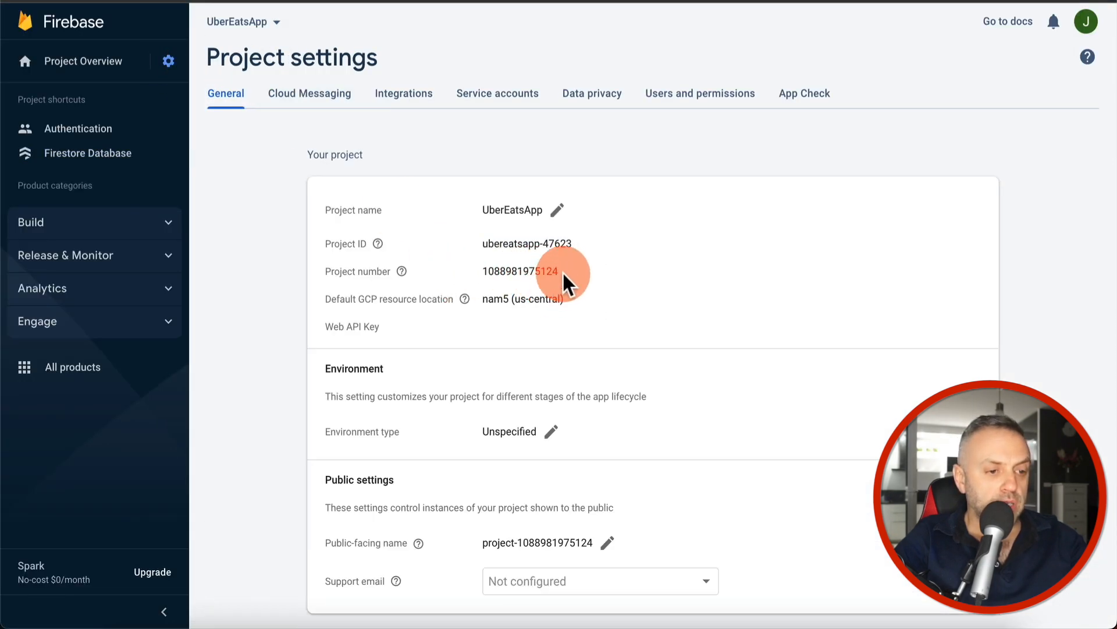
{"action": "left_click_drag", "start_coordinate": [568, 243], "coordinate": [481, 242]}
{"action": "key", "text": "ctrl+c"}
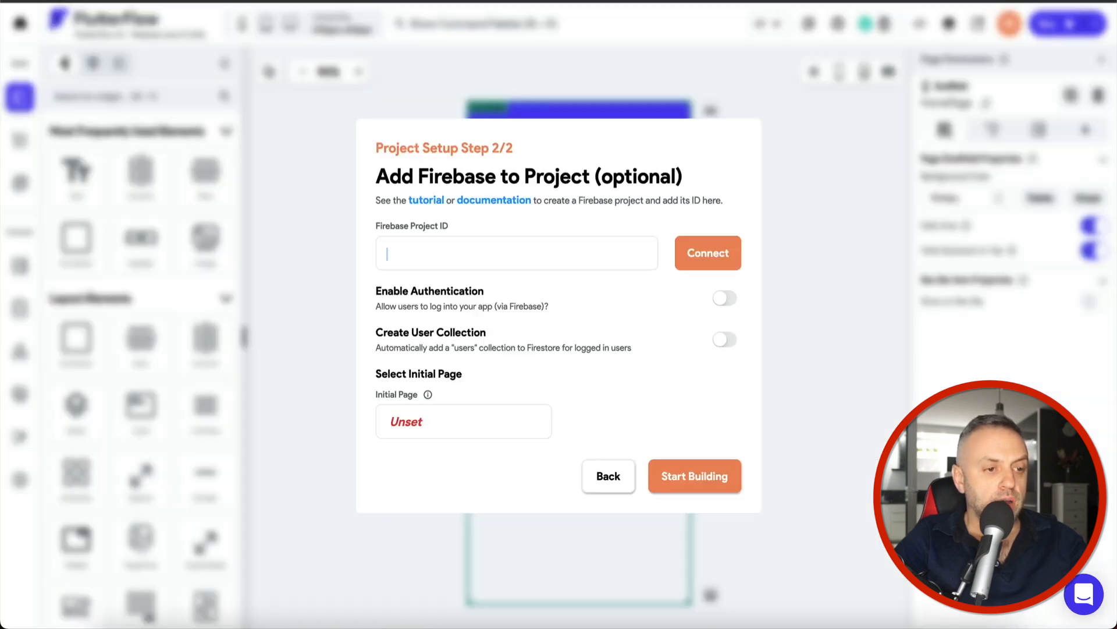
Step: Back in FlutterFlow, connect the project to the Firebase project ID ubereatsapp-47623
{"action": "left_click", "coordinate": [492, 240]}
{"action": "key", "text": "ctrl+v"}
{"action": "left_click", "coordinate": [706, 256]}
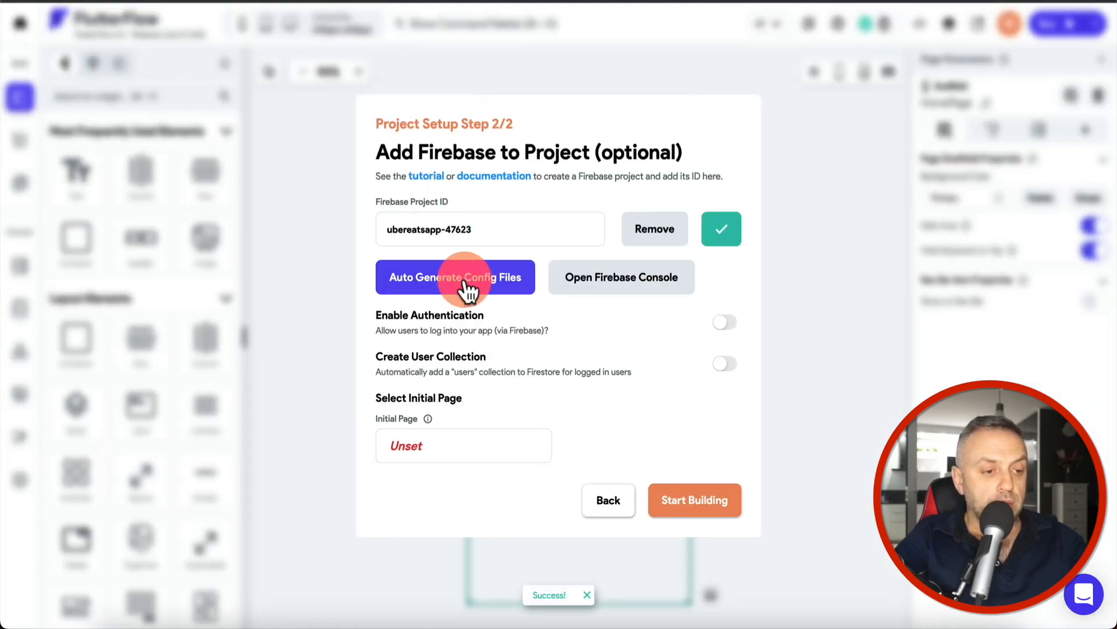
Step: Auto-generate the Firebase config files, and enable authentication and automatic creation of the user collection
{"action": "left_click", "coordinate": [464, 289]}
{"action": "left_click", "coordinate": [698, 516]}
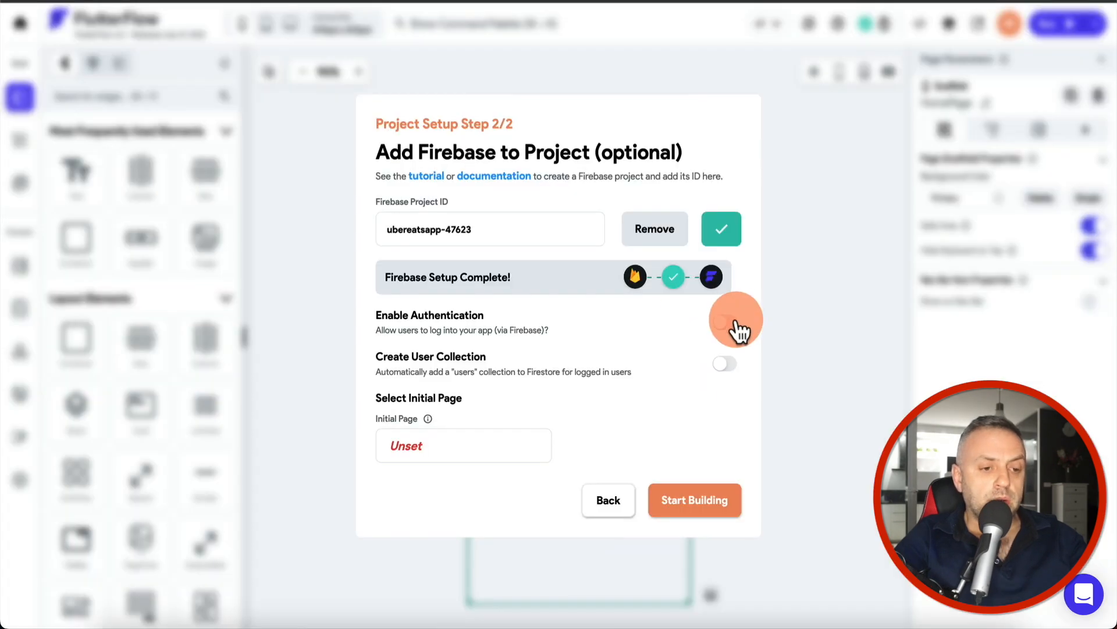
{"action": "left_click", "coordinate": [735, 323]}
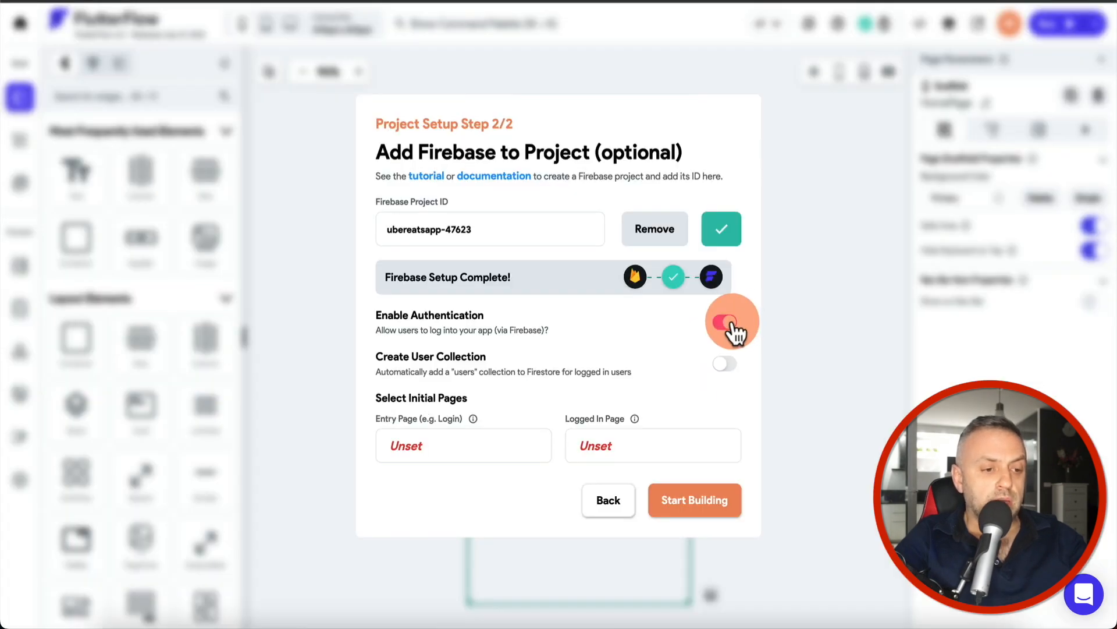
{"action": "left_click", "coordinate": [732, 369]}
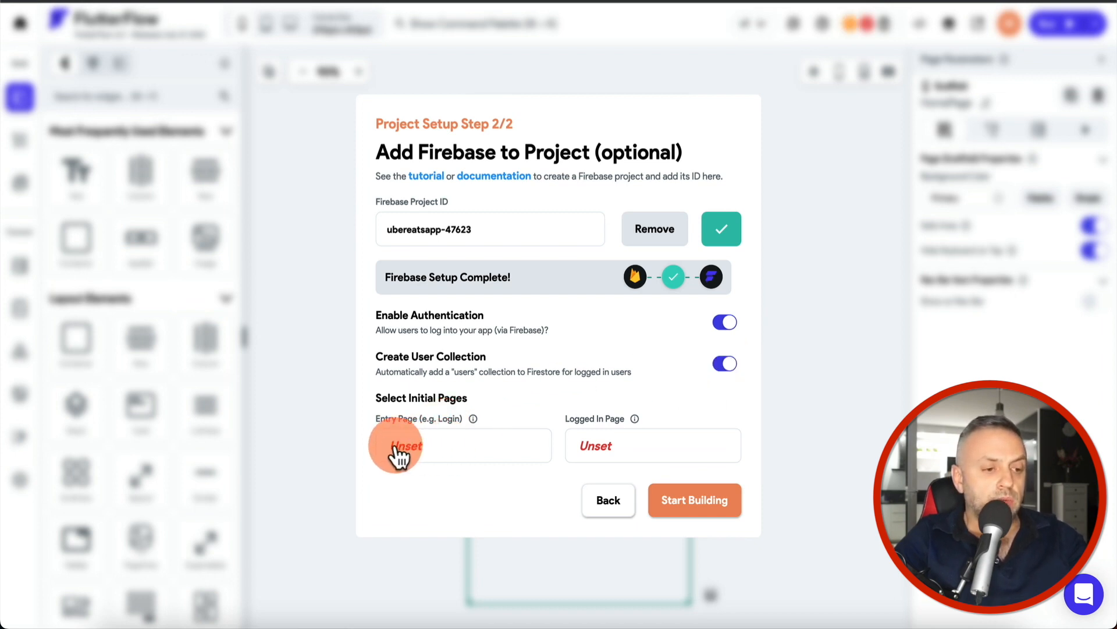
Step: Create an entry page named Login from the Authenticate Solo Alt template, using the project's own theme
{"action": "left_click", "coordinate": [451, 457]}
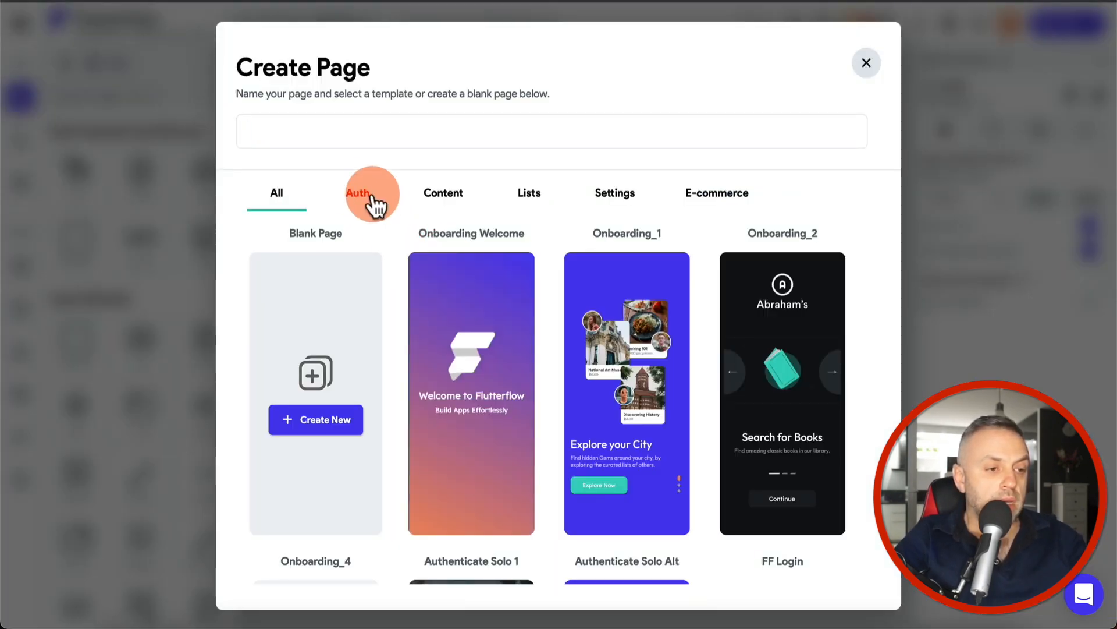
{"action": "left_click", "coordinate": [356, 194]}
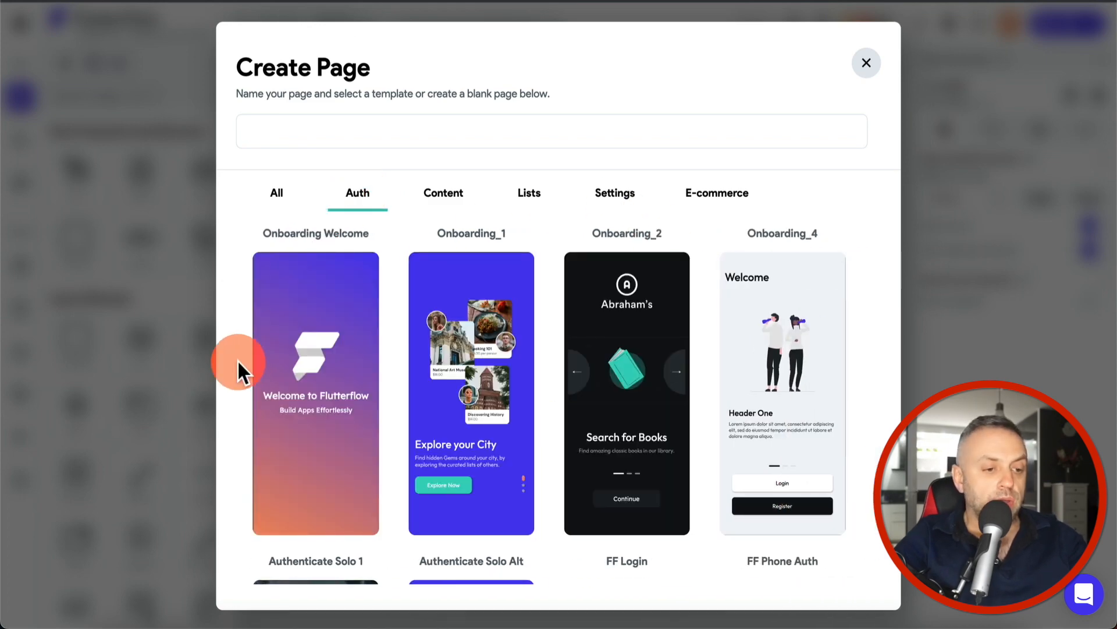
{"action": "scroll", "coordinate": [323, 340], "scroll_direction": "down", "scroll_amount": 8}
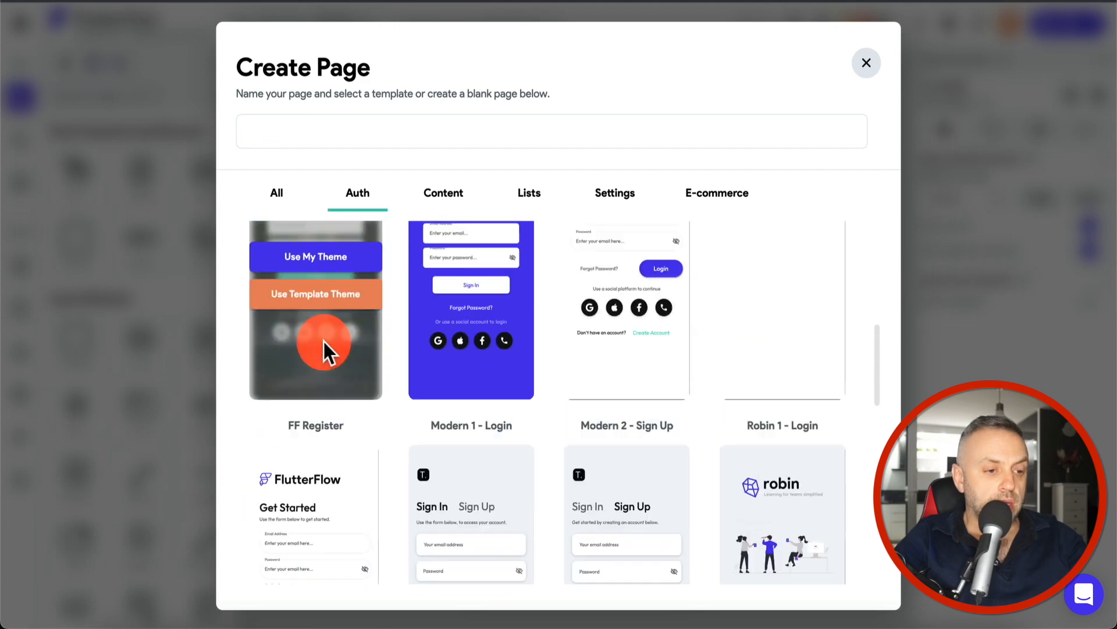
{"action": "scroll", "coordinate": [324, 341], "scroll_direction": "up", "scroll_amount": 3}
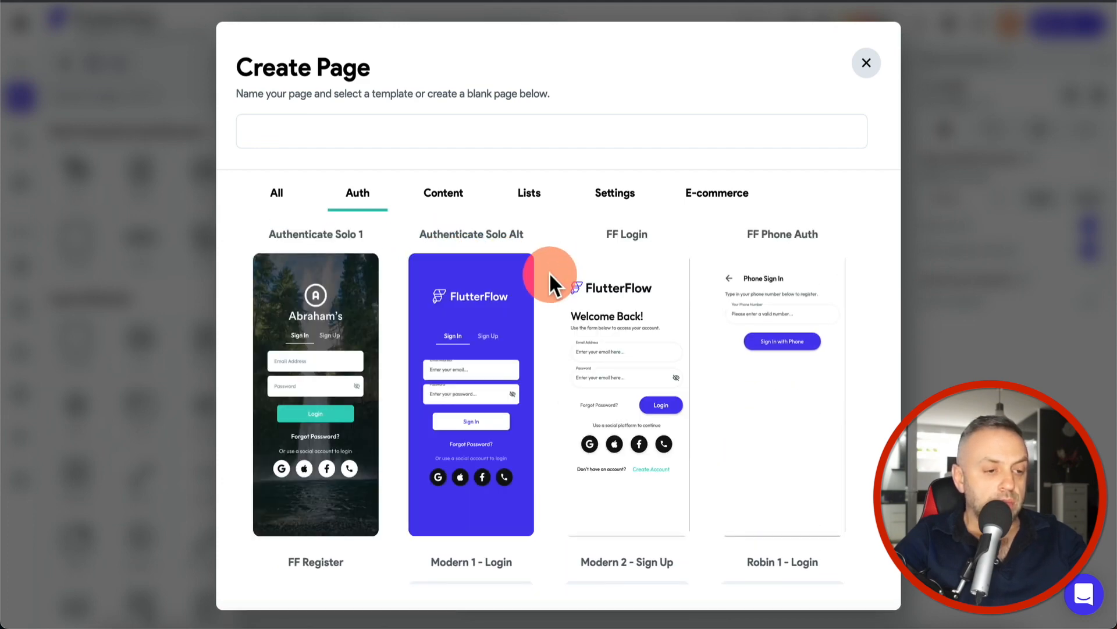
{"action": "mouse_move", "coordinate": [470, 334]}
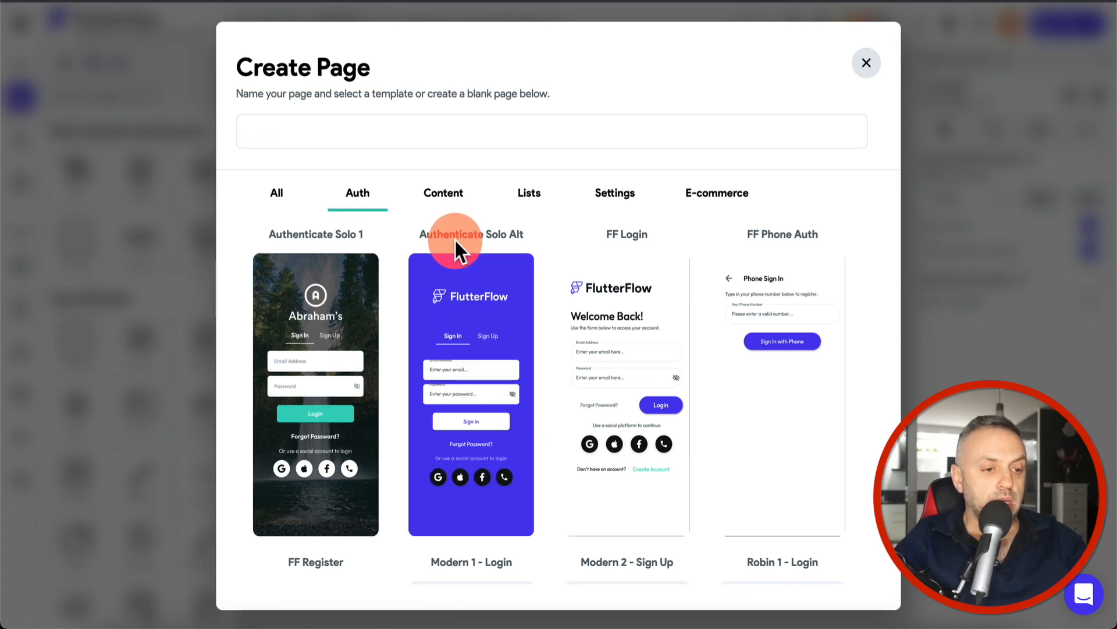
{"action": "left_click", "coordinate": [492, 401]}
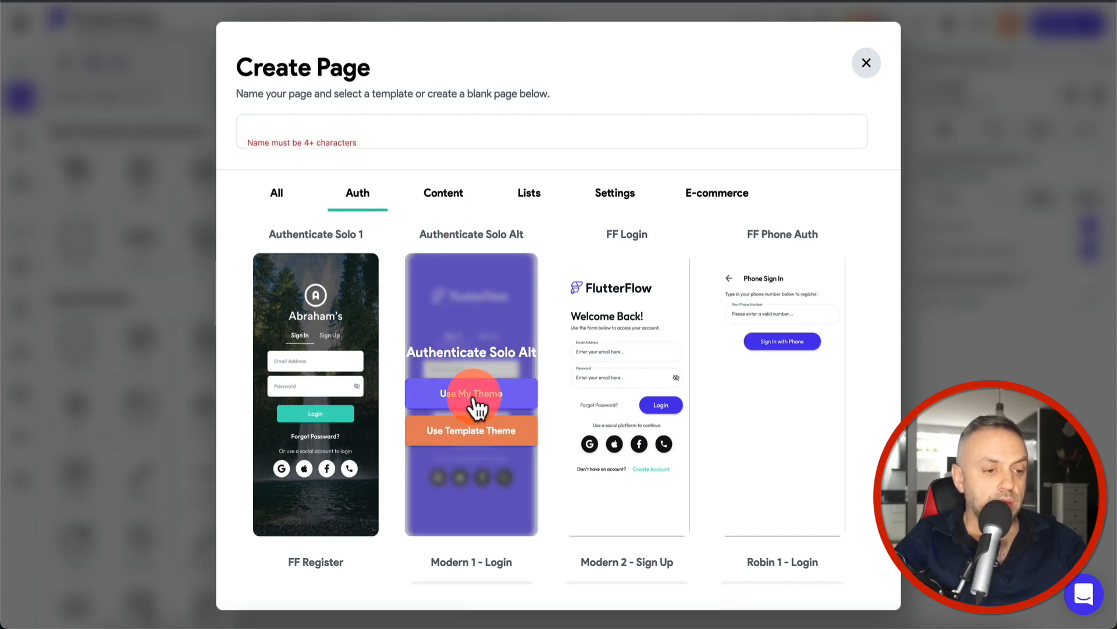
{"action": "left_click", "coordinate": [375, 124]}
{"action": "type", "text": "Login"}
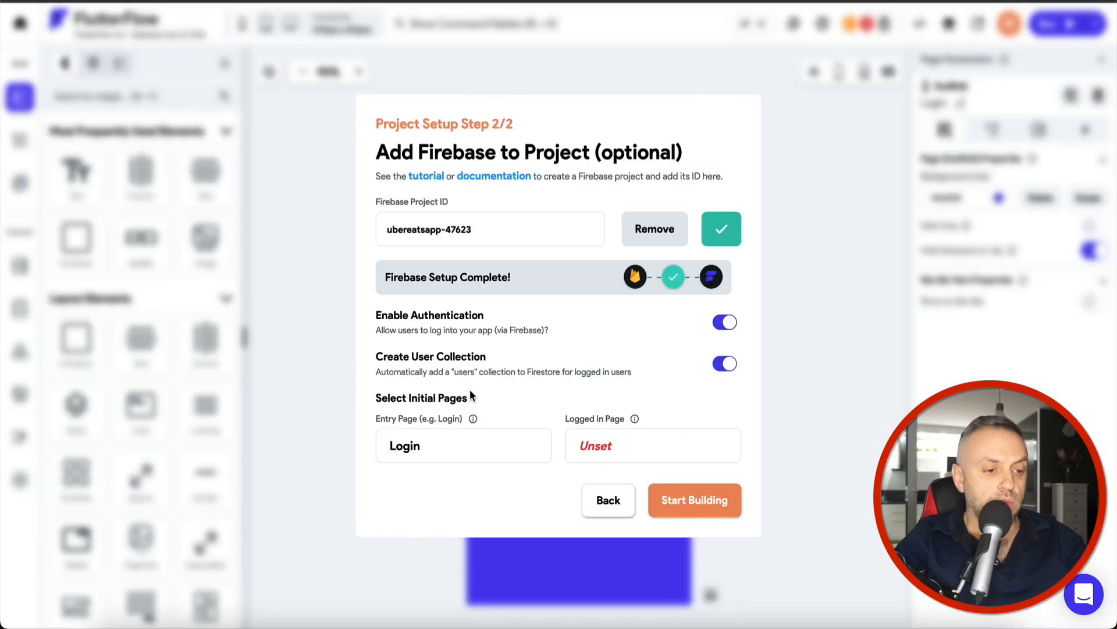
Step: Check the Whimsical app plan and create the logged-in page RestaurantList from the Menu_Page list template with the project's own theme
{"action": "left_click", "coordinate": [605, 448]}
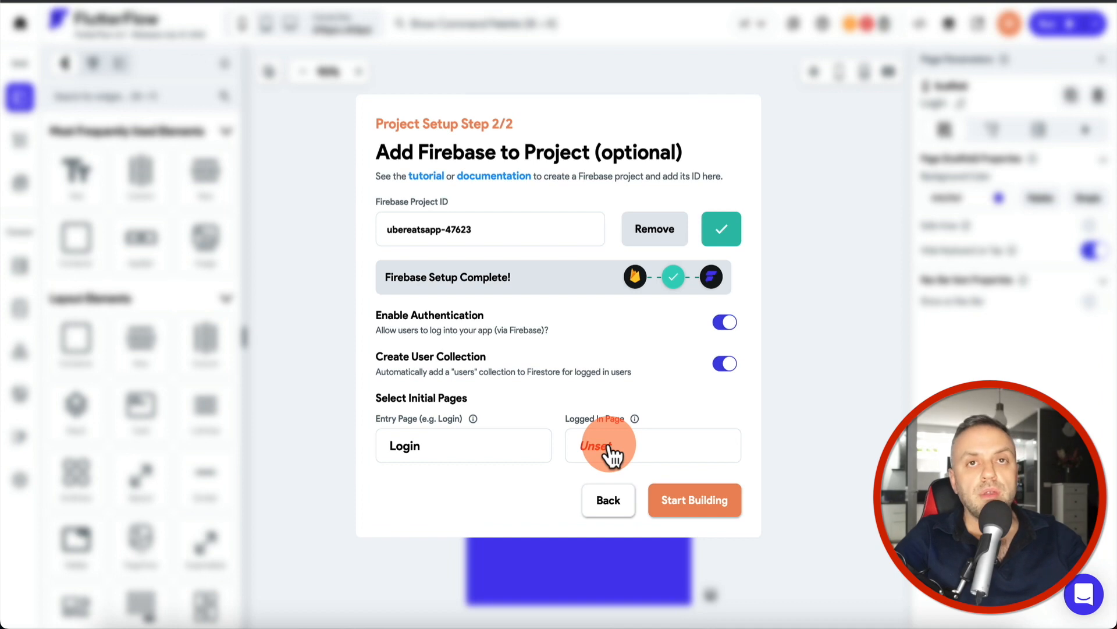
{"action": "left_click", "coordinate": [538, 147]}
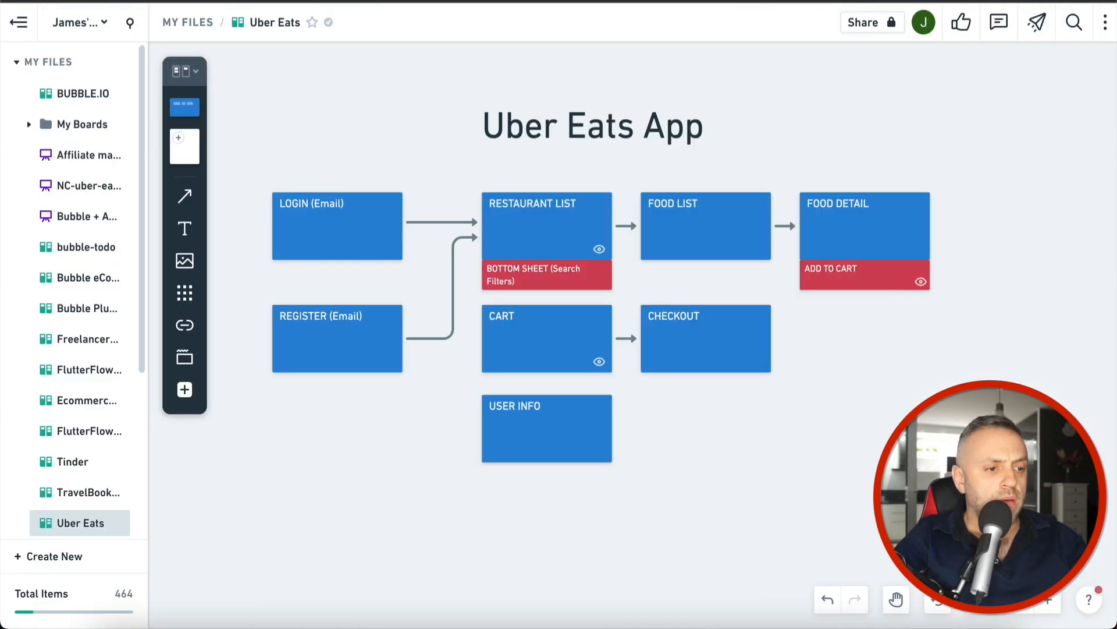
{"action": "left_click", "coordinate": [588, 185]}
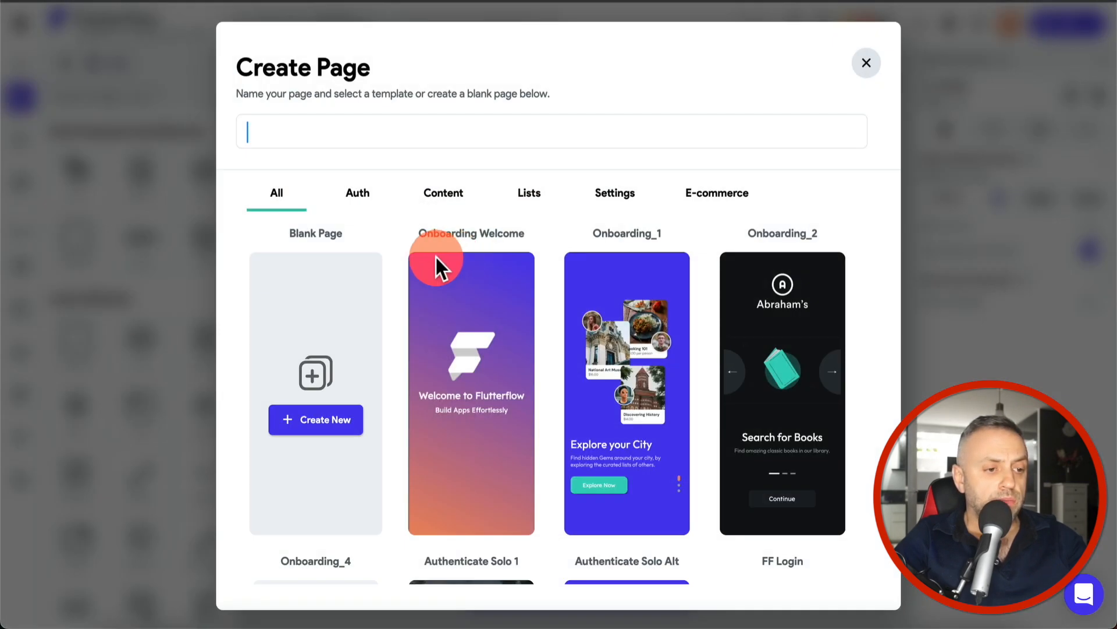
{"action": "left_click", "coordinate": [391, 137]}
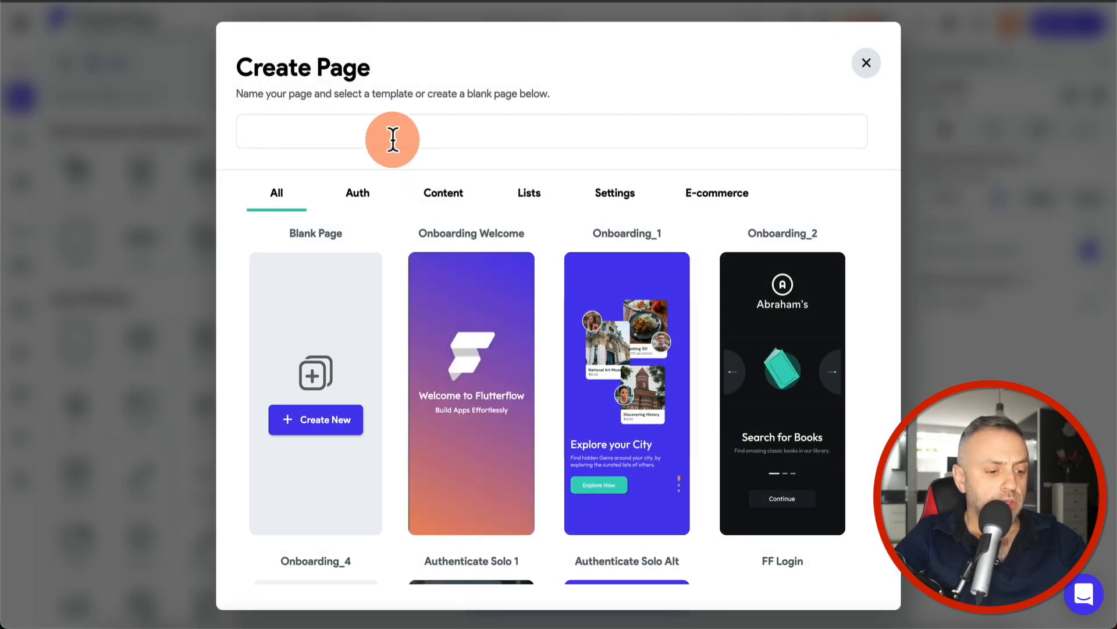
{"action": "type", "text": "RestaurantList"}
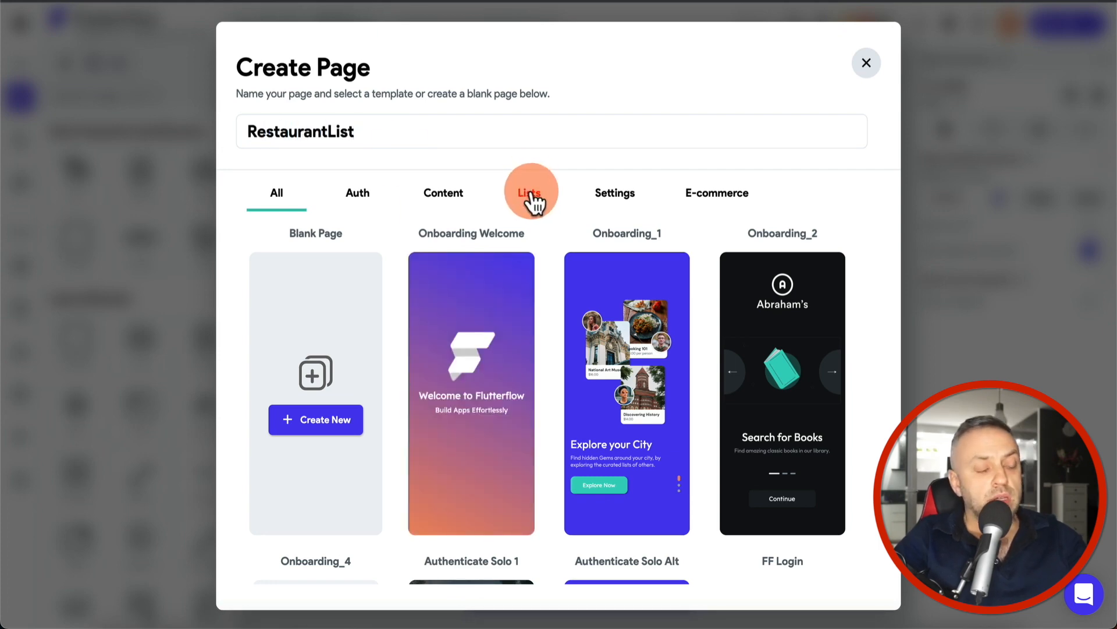
{"action": "left_click", "coordinate": [532, 195]}
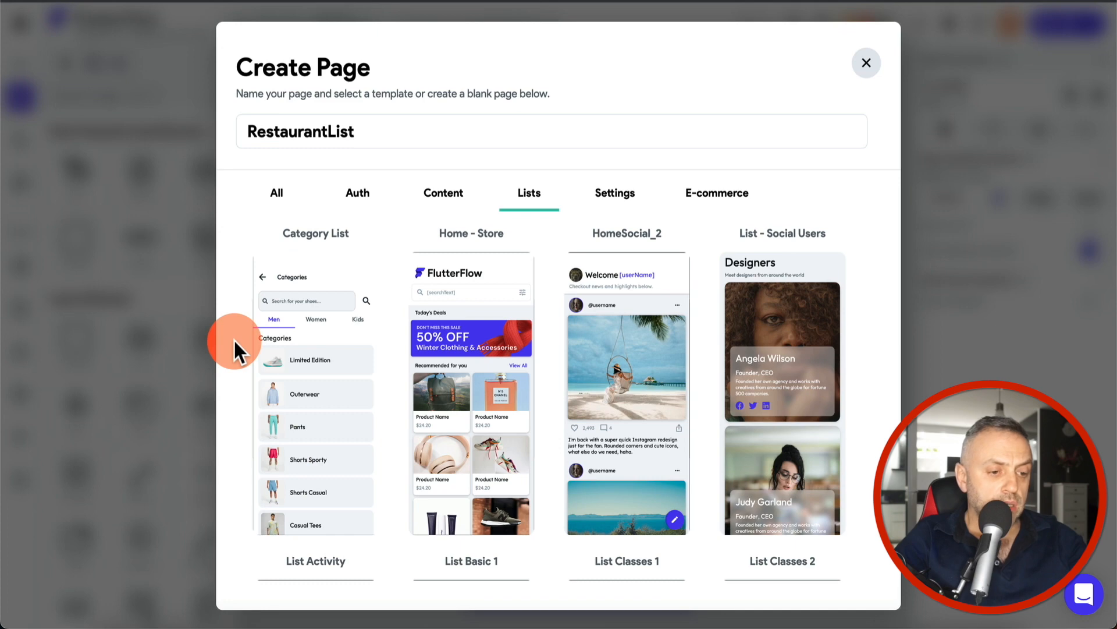
{"action": "scroll", "coordinate": [306, 358], "scroll_direction": "down", "scroll_amount": 10}
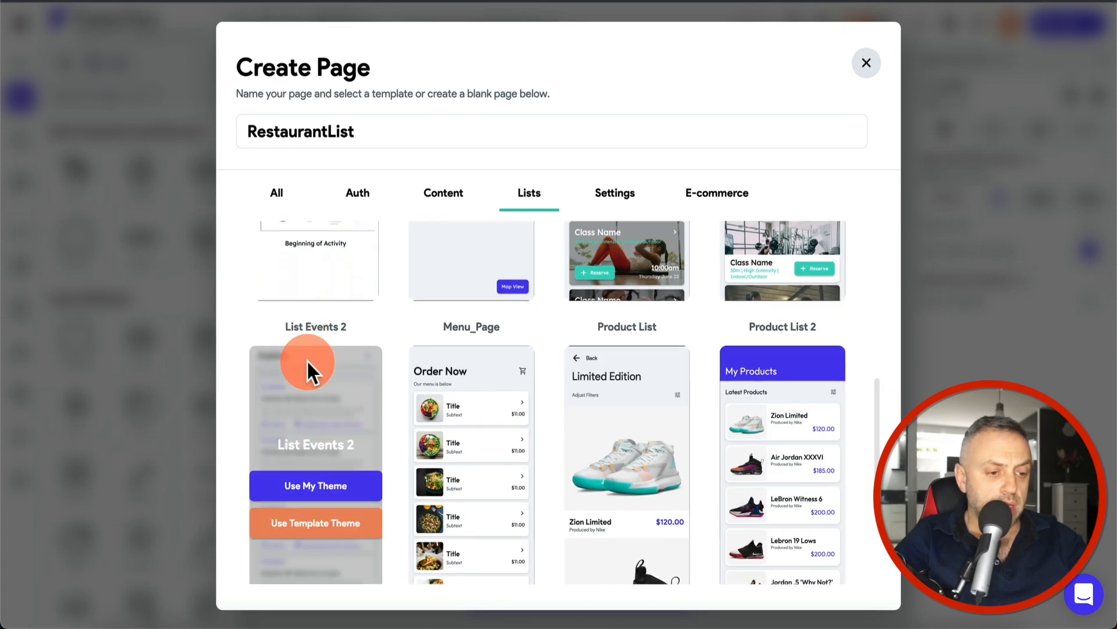
{"action": "scroll", "coordinate": [306, 358], "scroll_direction": "down", "scroll_amount": 2}
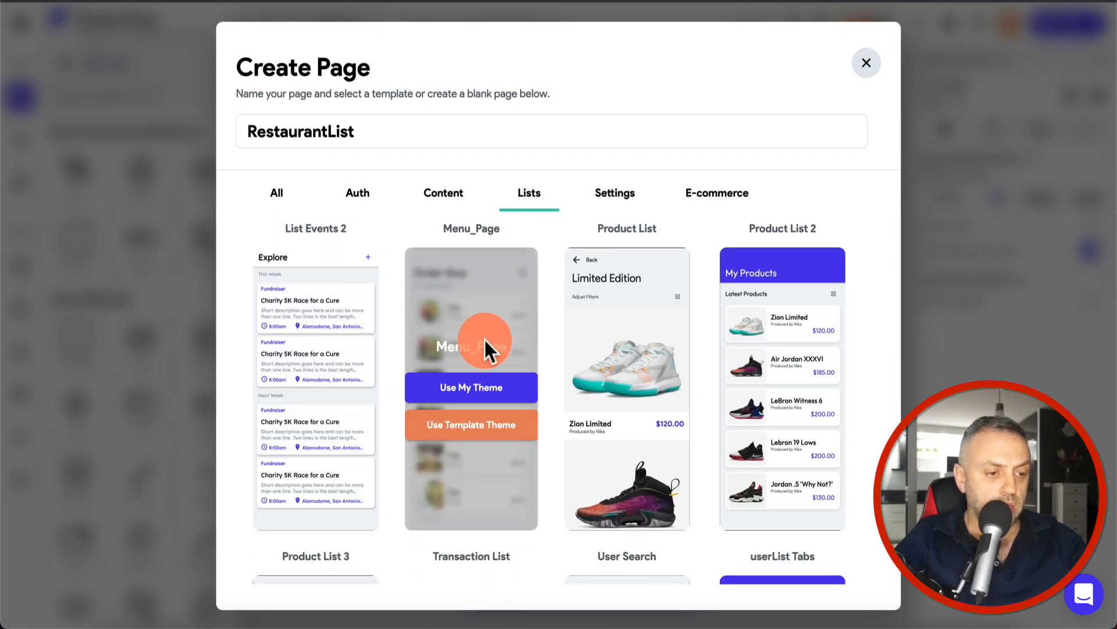
{"action": "left_click", "coordinate": [487, 389]}
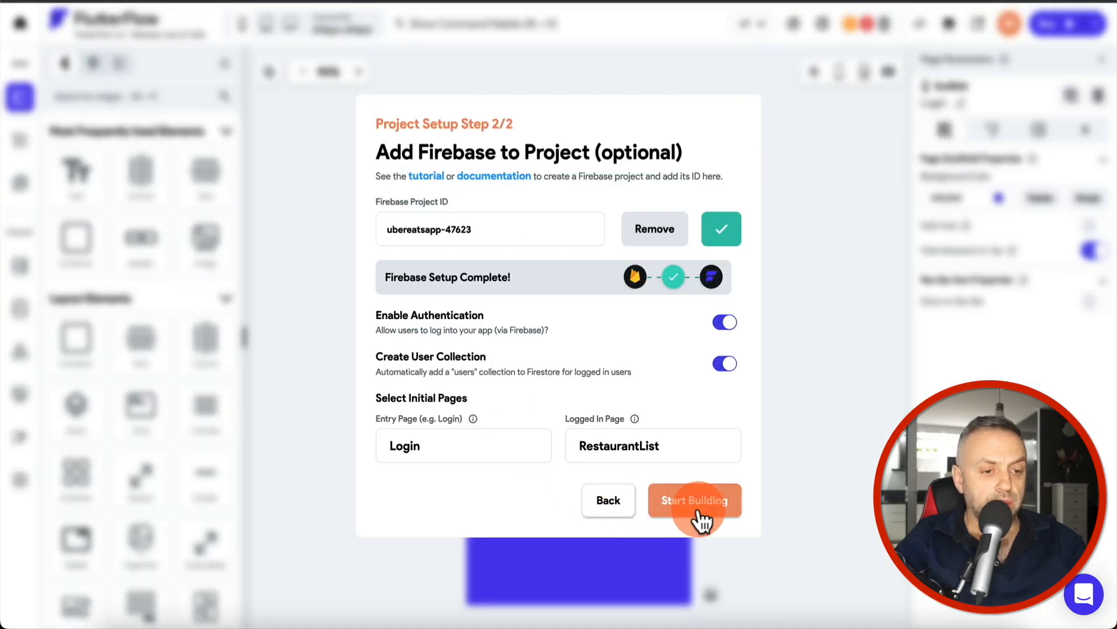
Step: Finish the project setup and open the RestaurantList page in the builder
{"action": "left_click", "coordinate": [699, 502]}
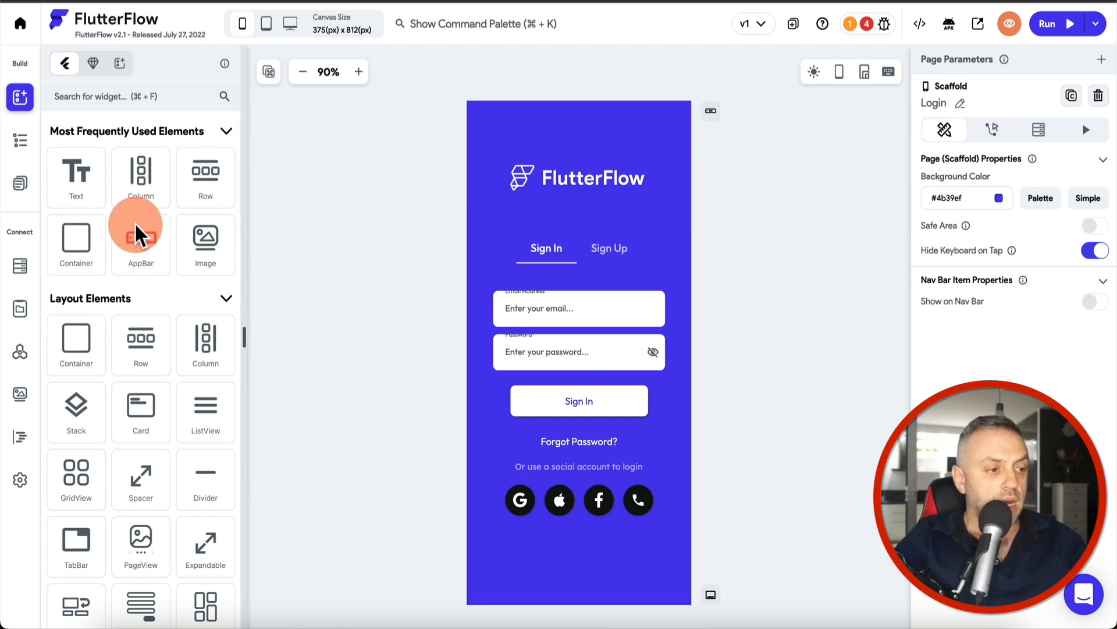
{"action": "left_click", "coordinate": [21, 140]}
{"action": "left_click", "coordinate": [20, 183]}
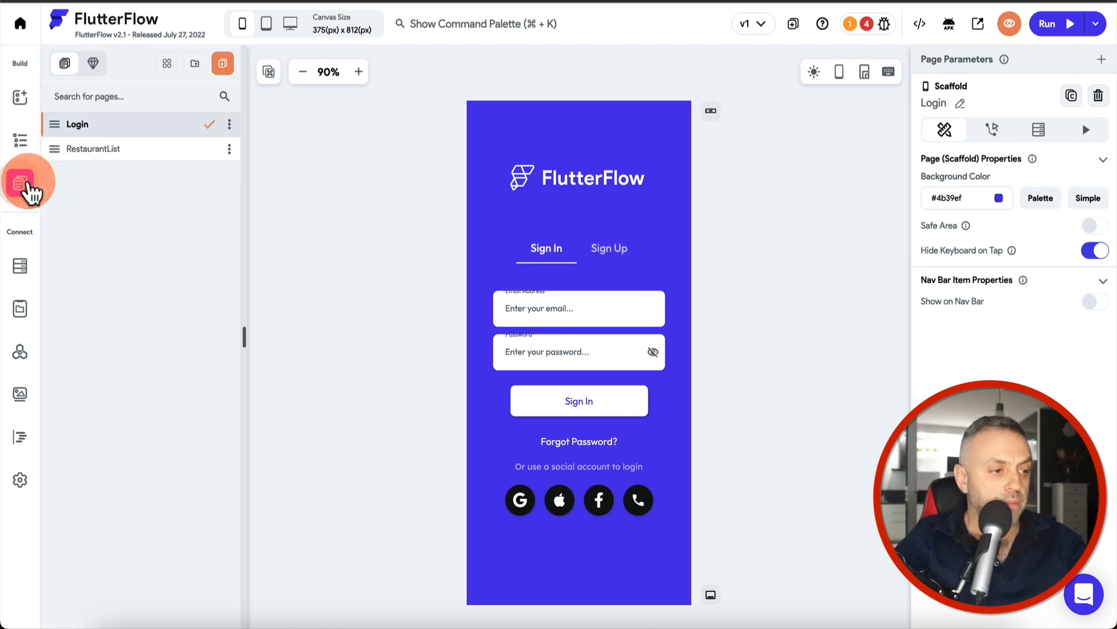
{"action": "left_click", "coordinate": [103, 164]}
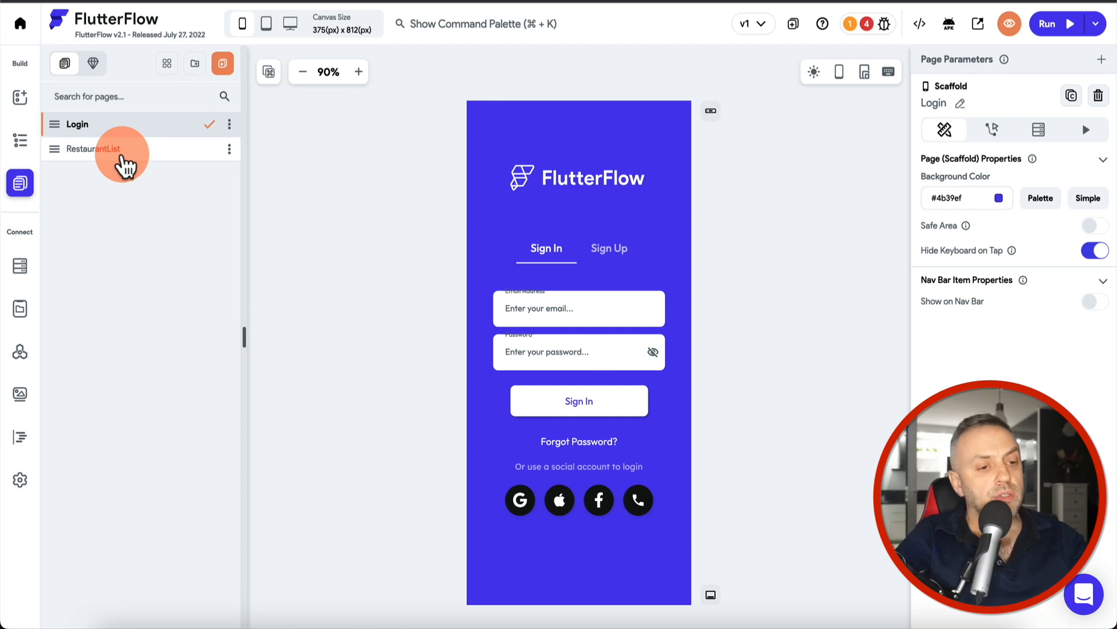
{"action": "left_click", "coordinate": [124, 165]}
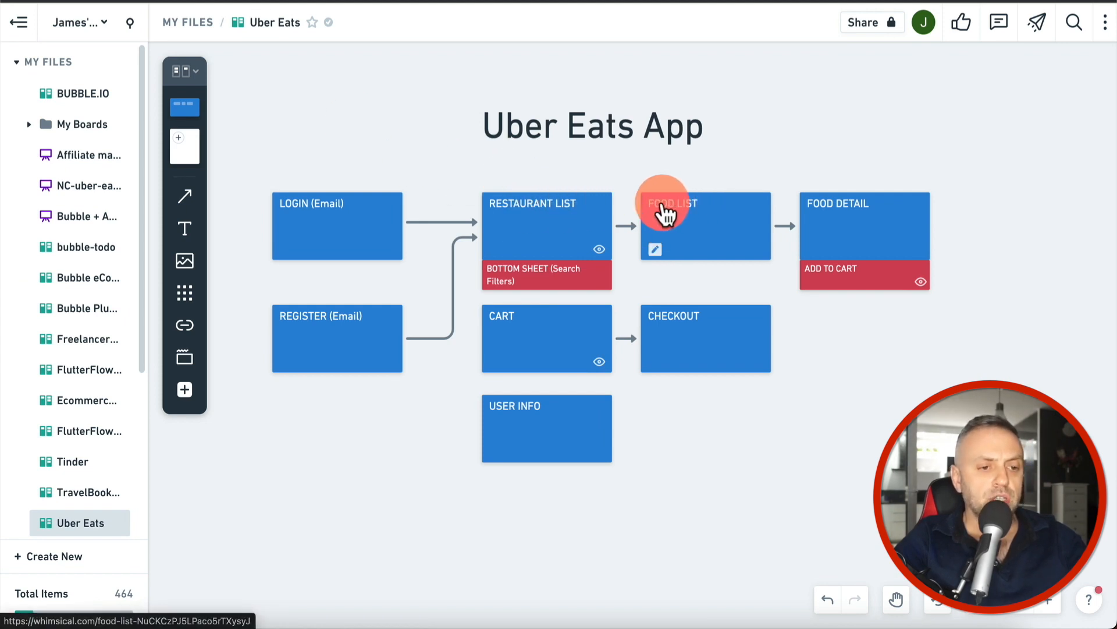
Step: Switch to the Uber Eats board in Whimsical and rename the FOOD LIST card to DISHES LIST and FOOD DETAIL to DISH DETAIL
{"action": "left_click", "coordinate": [663, 215]}
{"action": "double_click", "coordinate": [273, 111]}
{"action": "type", "text": "DISHES LIST"}
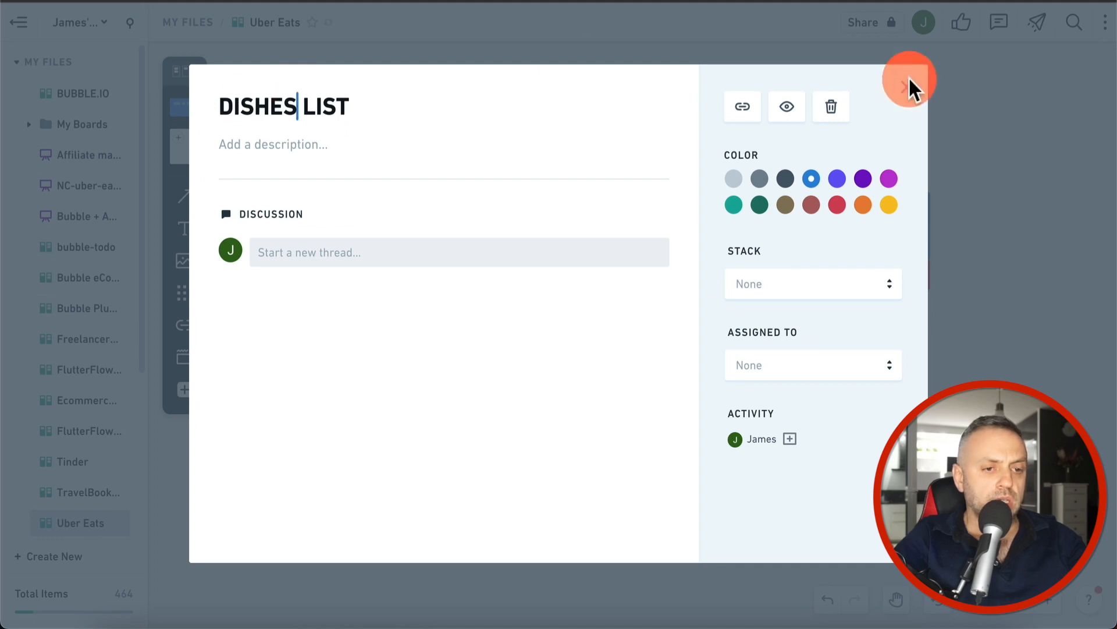
{"action": "left_click", "coordinate": [908, 87]}
{"action": "left_click", "coordinate": [850, 185]}
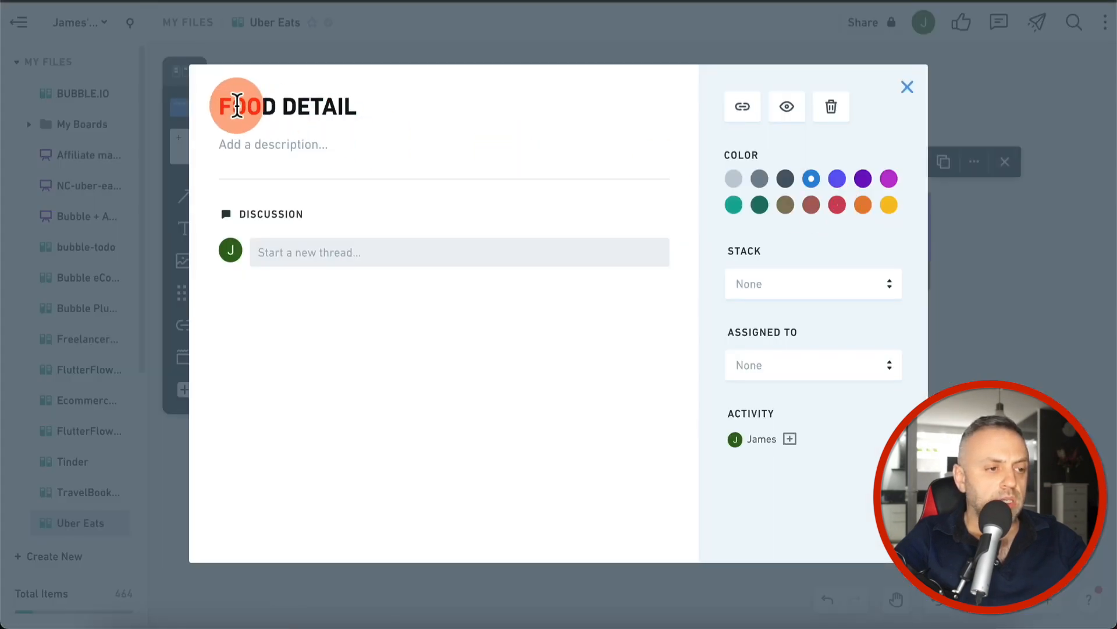
{"action": "type", "text": "DISH"}
{"action": "key", "text": "Escape"}
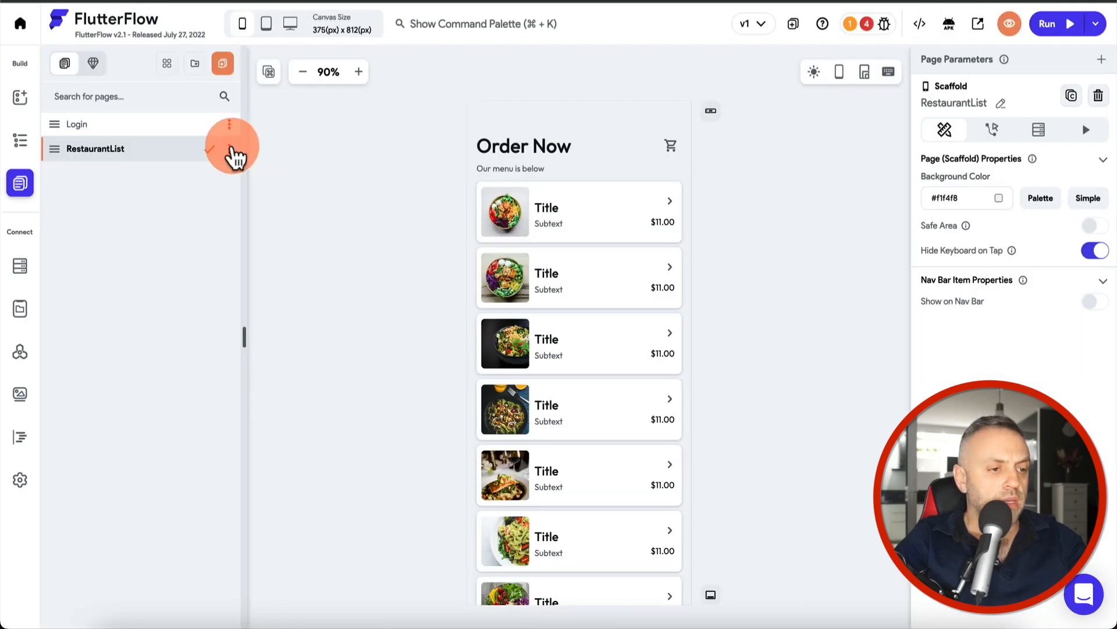
Step: Return to FlutterFlow and duplicate the RestaurantList page, then duplicate that copy as well
{"action": "left_click", "coordinate": [230, 150]}
{"action": "left_click", "coordinate": [212, 169]}
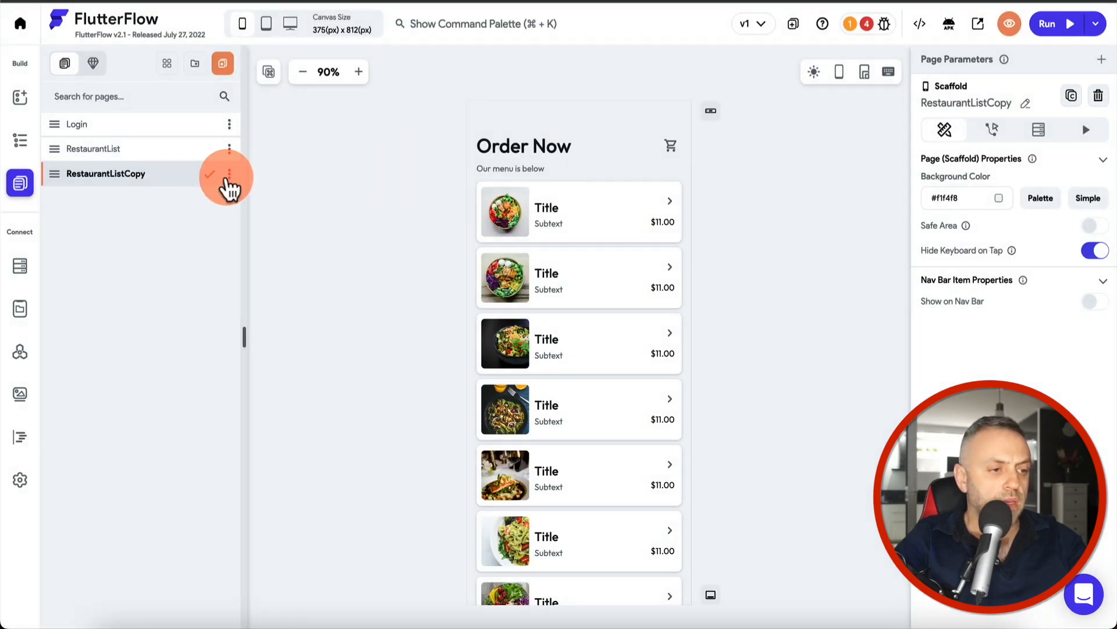
{"action": "left_click", "coordinate": [229, 174]}
{"action": "left_click", "coordinate": [212, 199]}
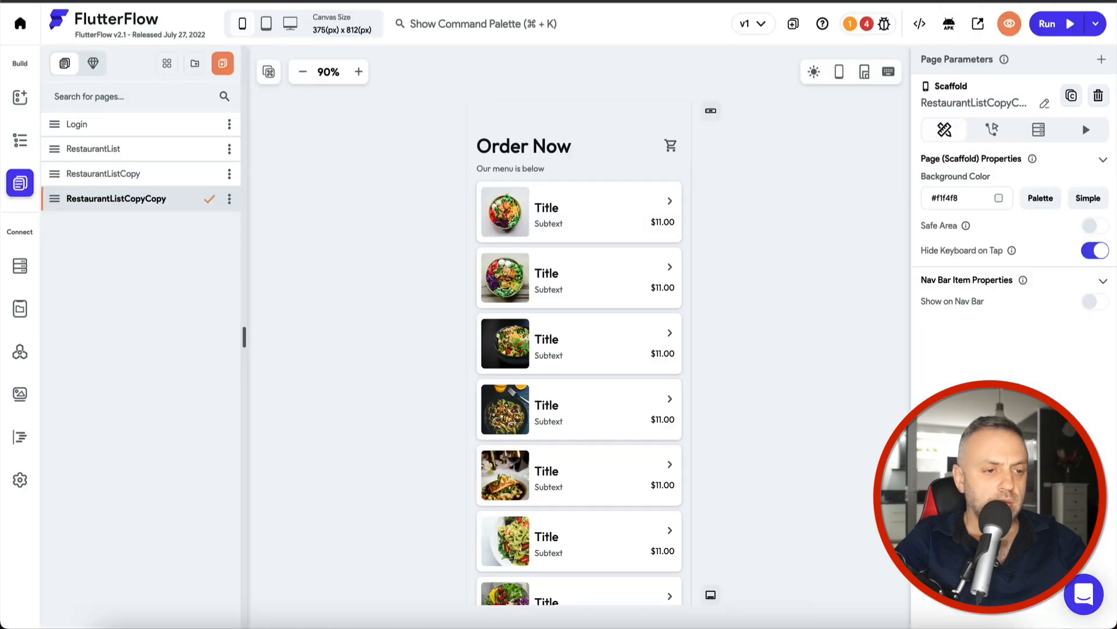
Step: Rename the RestaurantListCopy page to DishesList and the RestaurantListCopyCopy page to Cart
{"action": "left_click", "coordinate": [153, 175]}
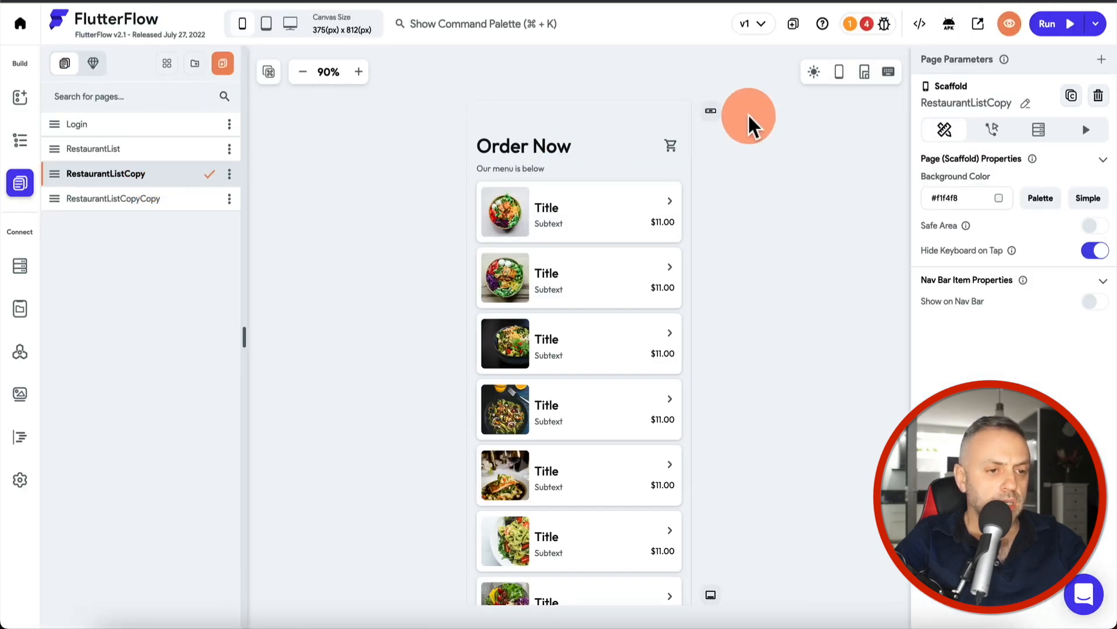
{"action": "left_click", "coordinate": [1026, 103]}
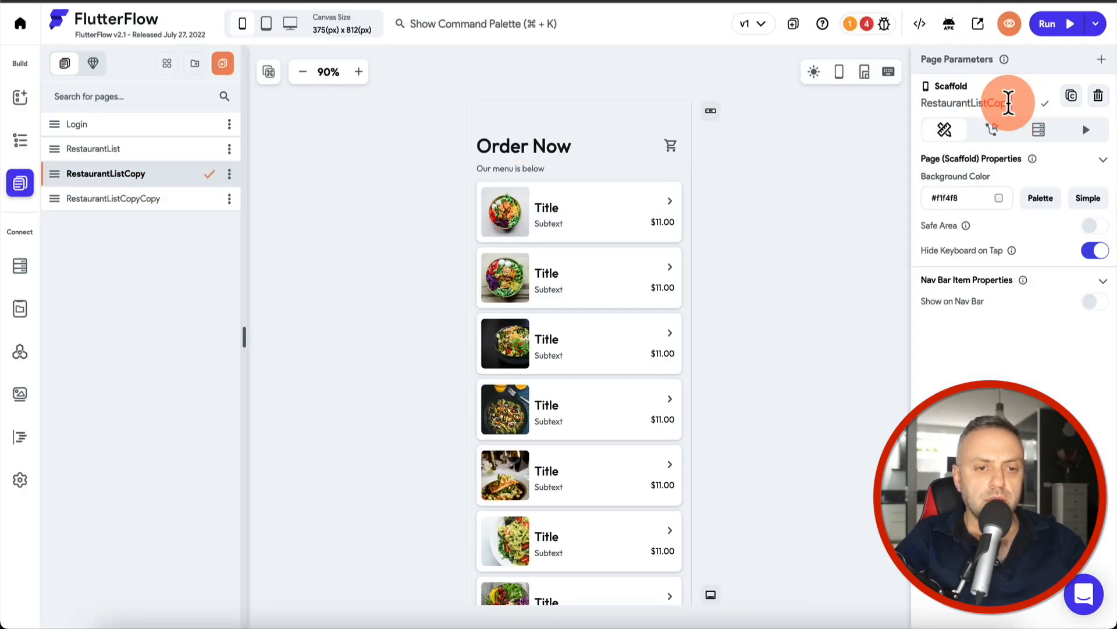
{"action": "type", "text": "DishesList"}
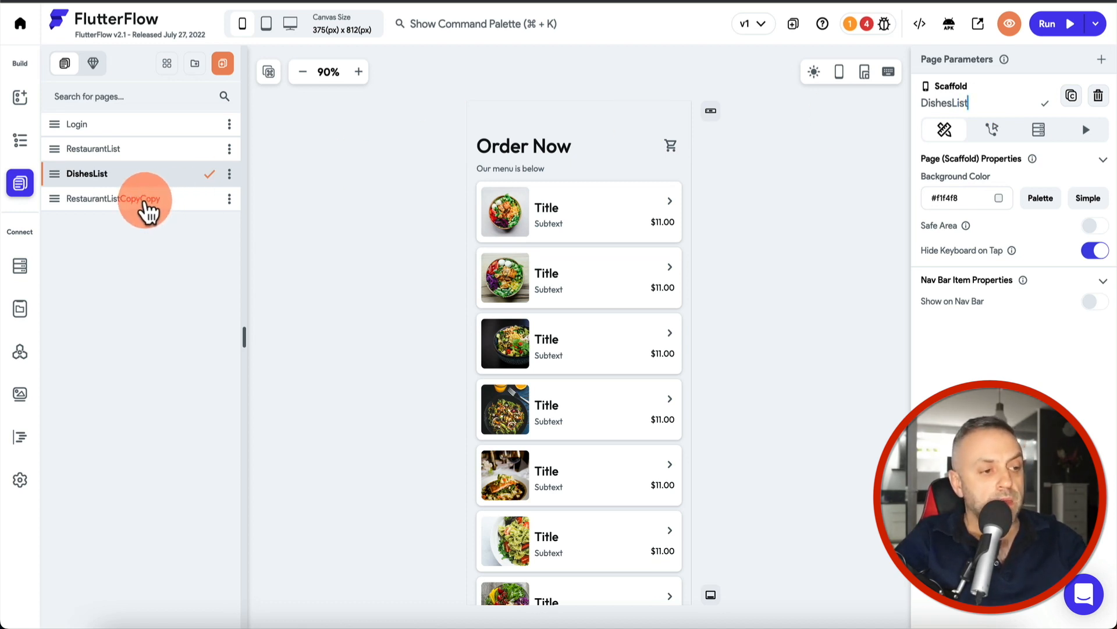
{"action": "left_click", "coordinate": [143, 201]}
{"action": "left_click", "coordinate": [992, 103]}
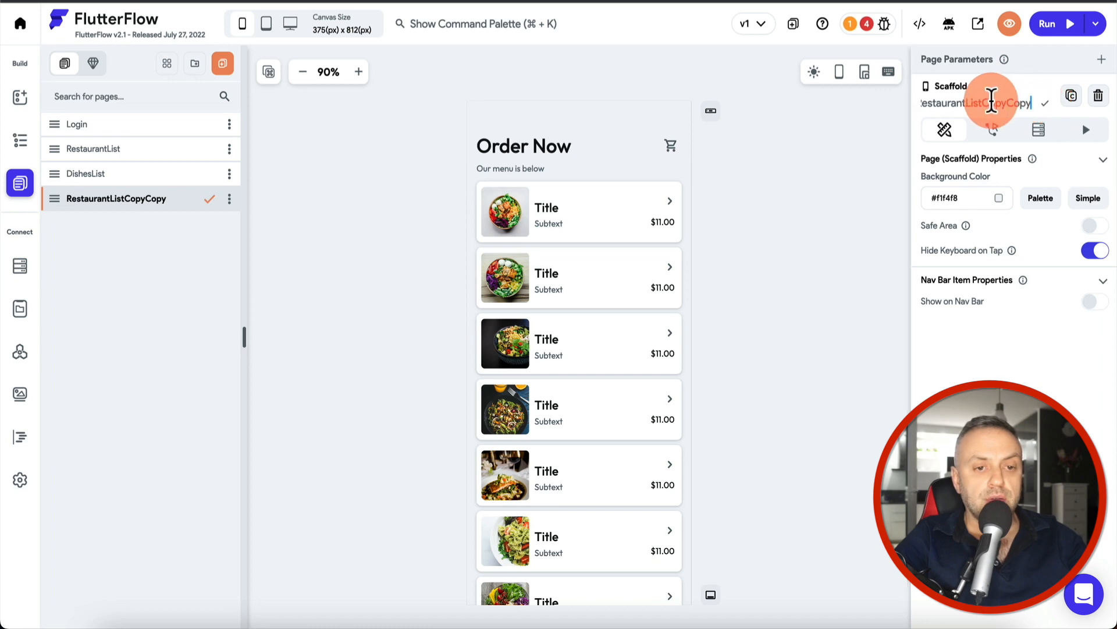
{"action": "type", "text": "Cart"}
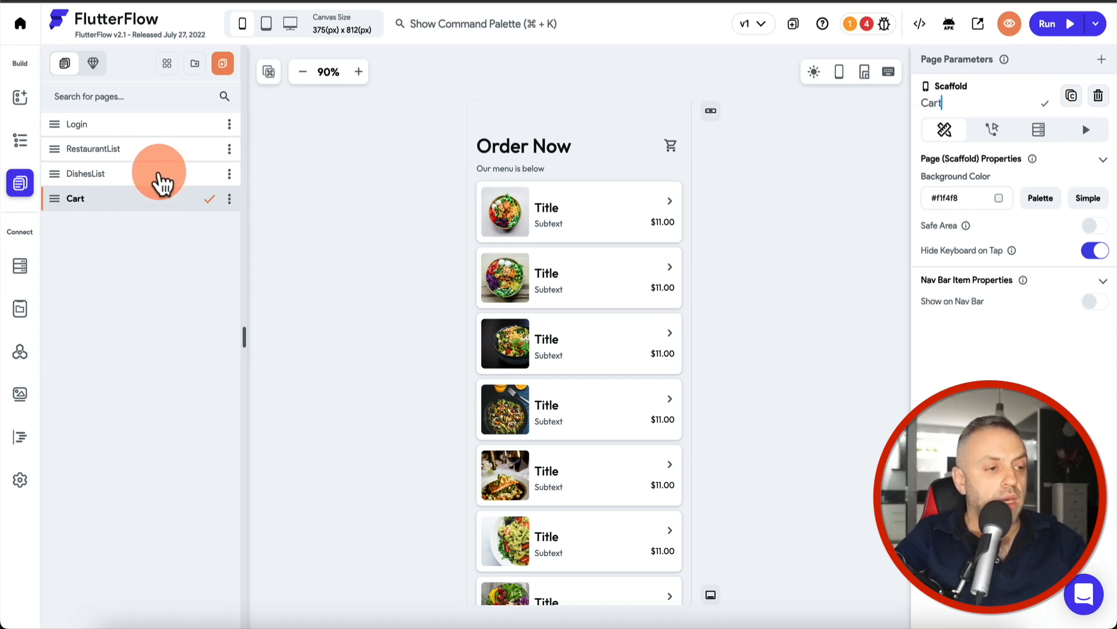
Step: Create a page named DishDetail from the Details - Event content template, using the project's own theme
{"action": "left_click", "coordinate": [162, 178]}
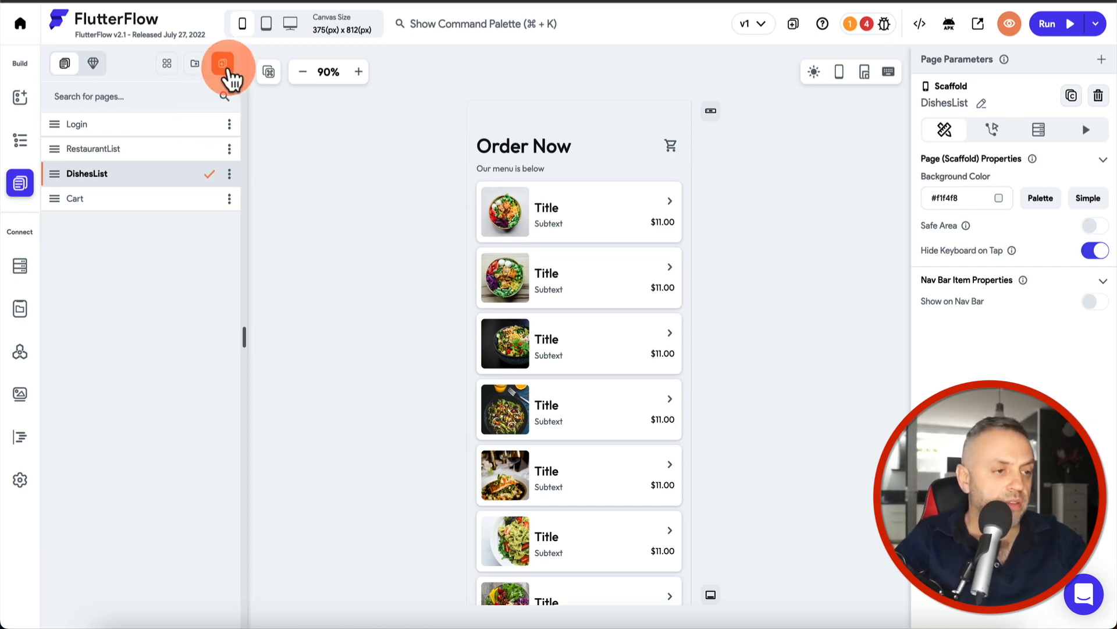
{"action": "left_click", "coordinate": [224, 66]}
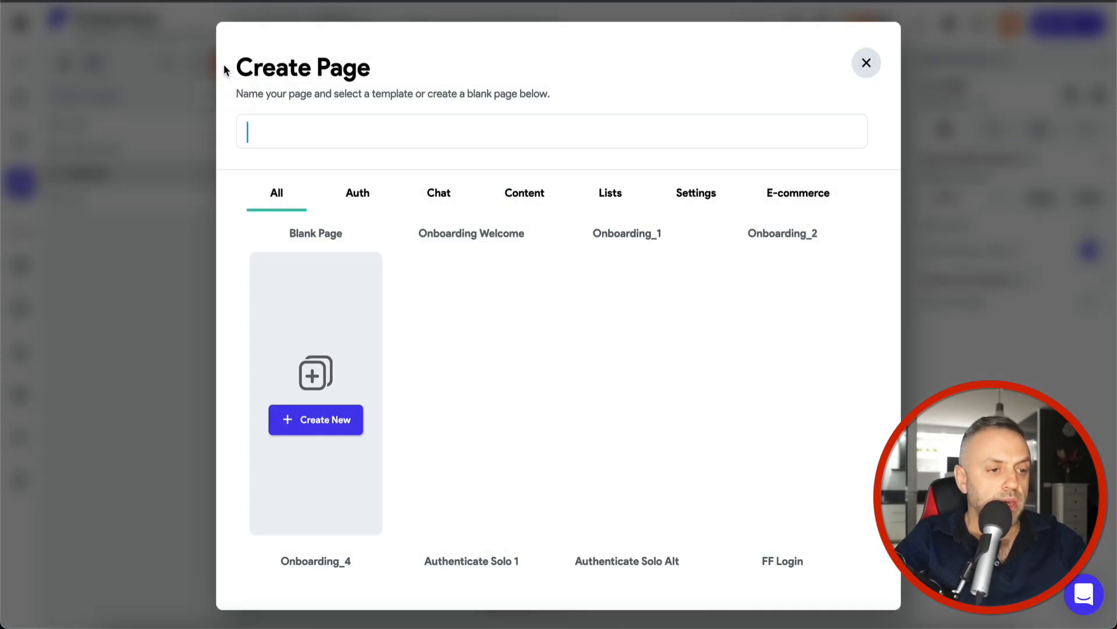
{"action": "type", "text": "DishDetail"}
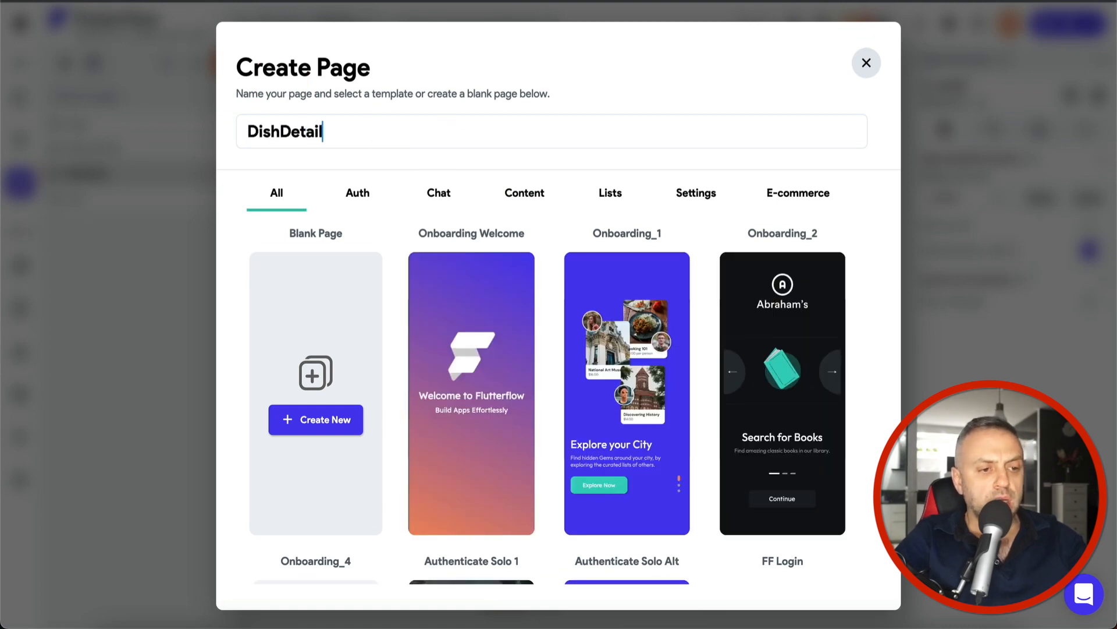
{"action": "left_click", "coordinate": [509, 198]}
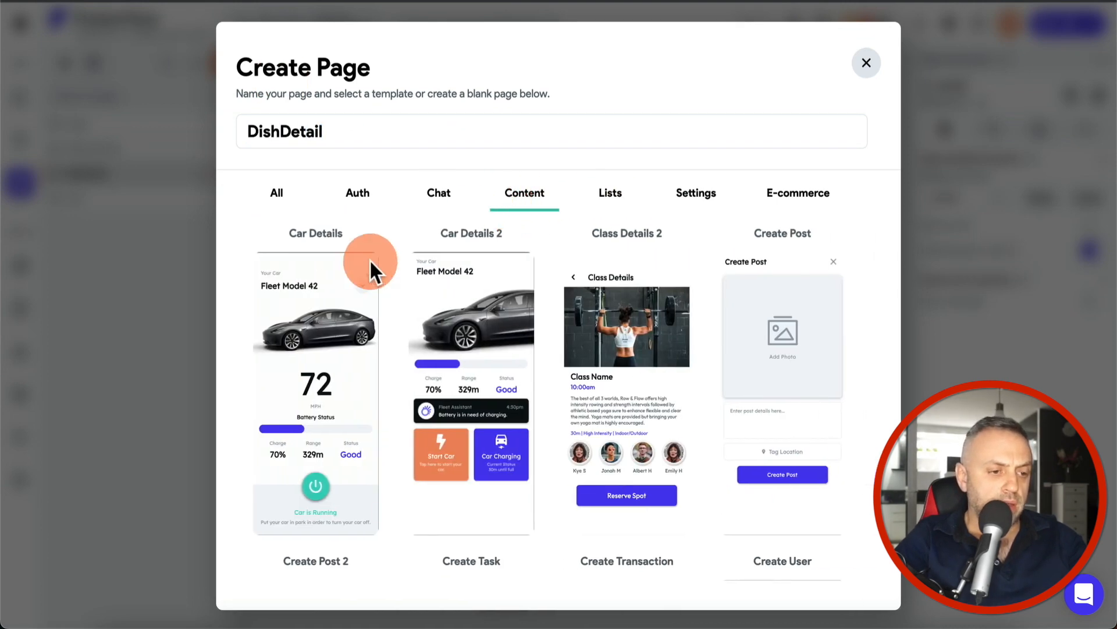
{"action": "scroll", "coordinate": [313, 328], "scroll_direction": "down", "scroll_amount": 9}
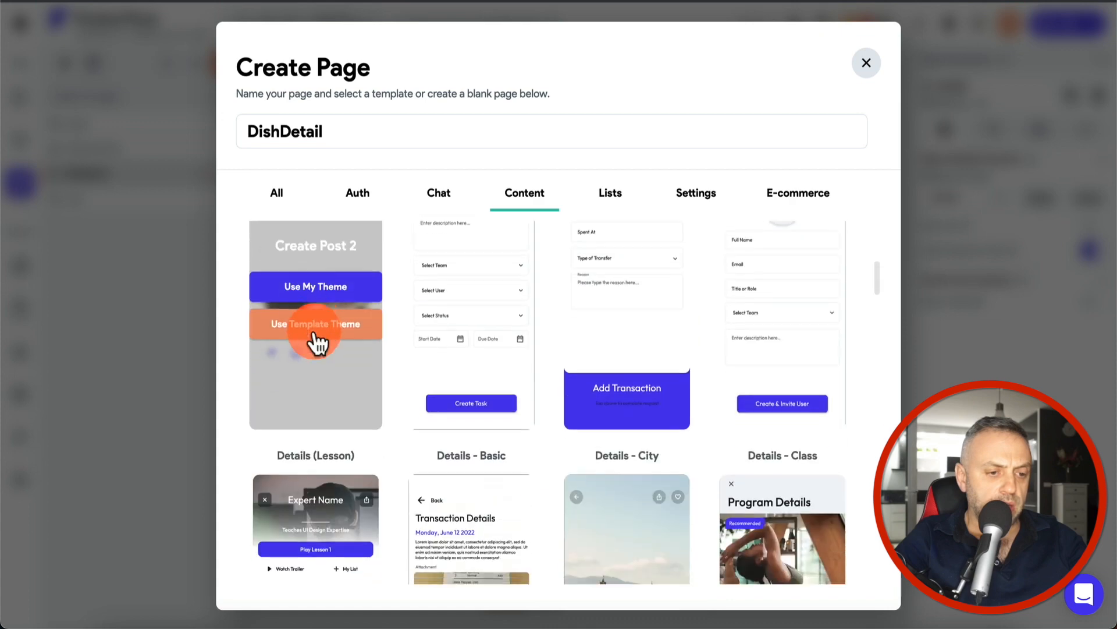
{"action": "scroll", "coordinate": [313, 328], "scroll_direction": "down", "scroll_amount": 4}
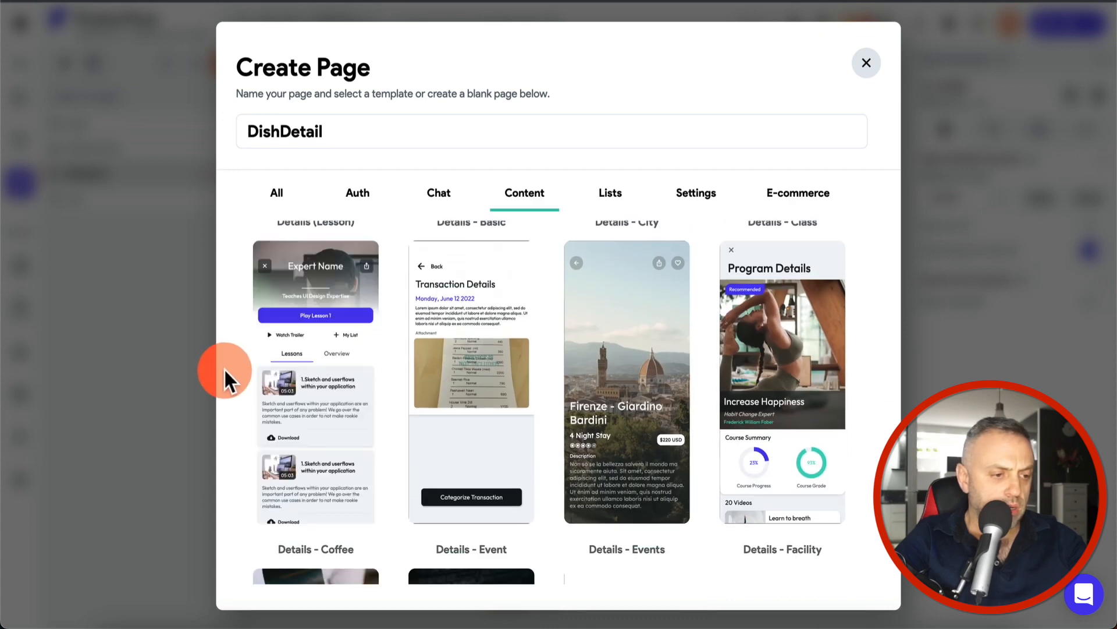
{"action": "scroll", "coordinate": [326, 368], "scroll_direction": "down", "scroll_amount": 6}
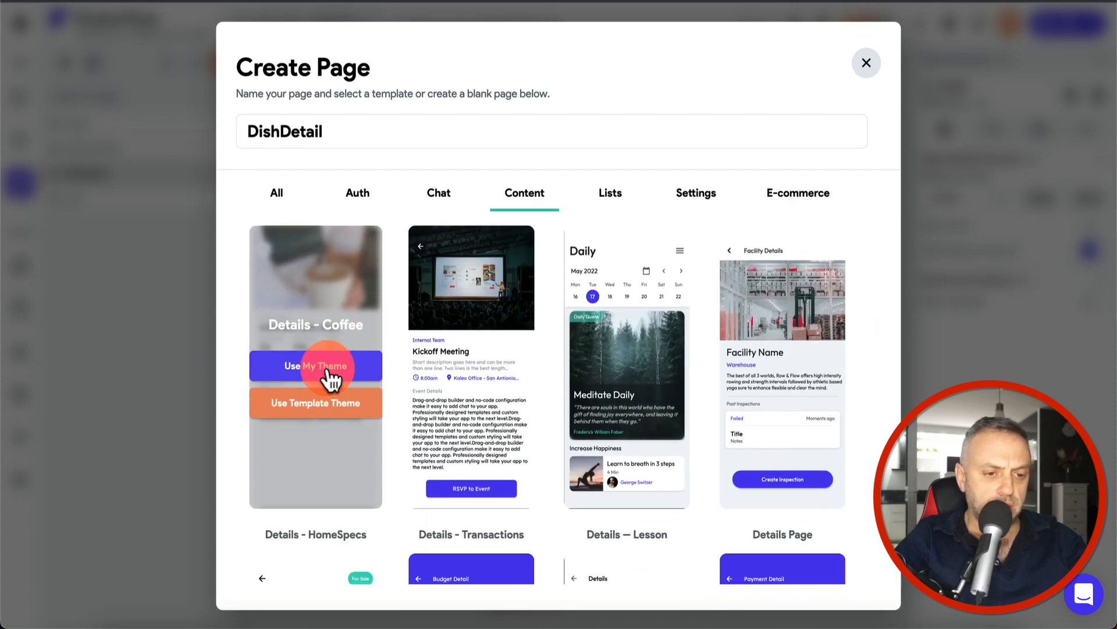
{"action": "scroll", "coordinate": [328, 371], "scroll_direction": "up", "scroll_amount": 1}
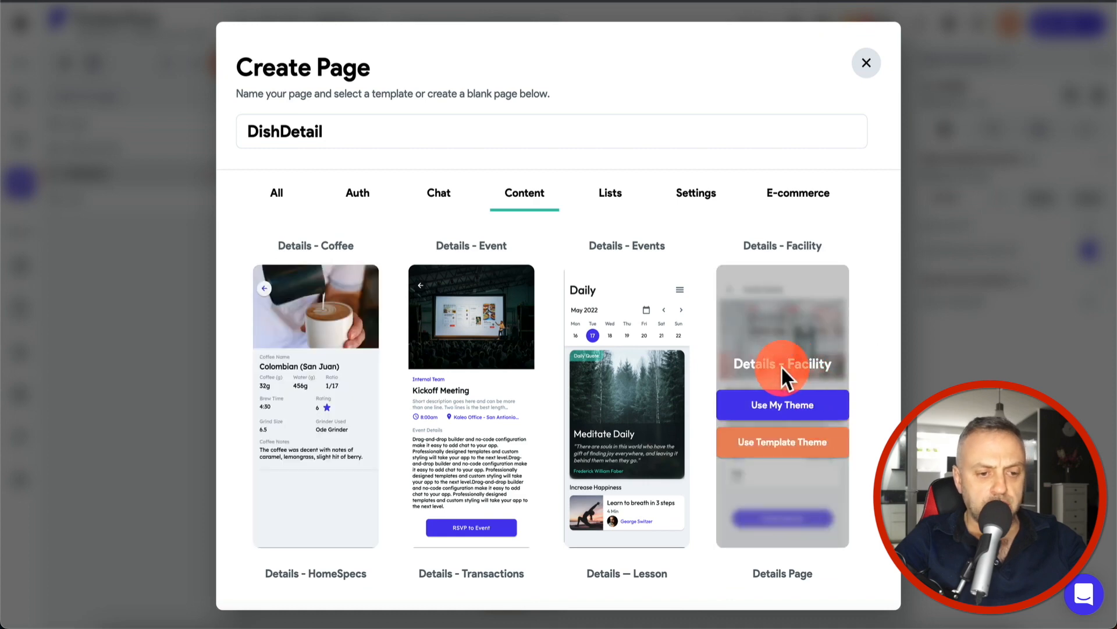
{"action": "mouse_move", "coordinate": [480, 374]}
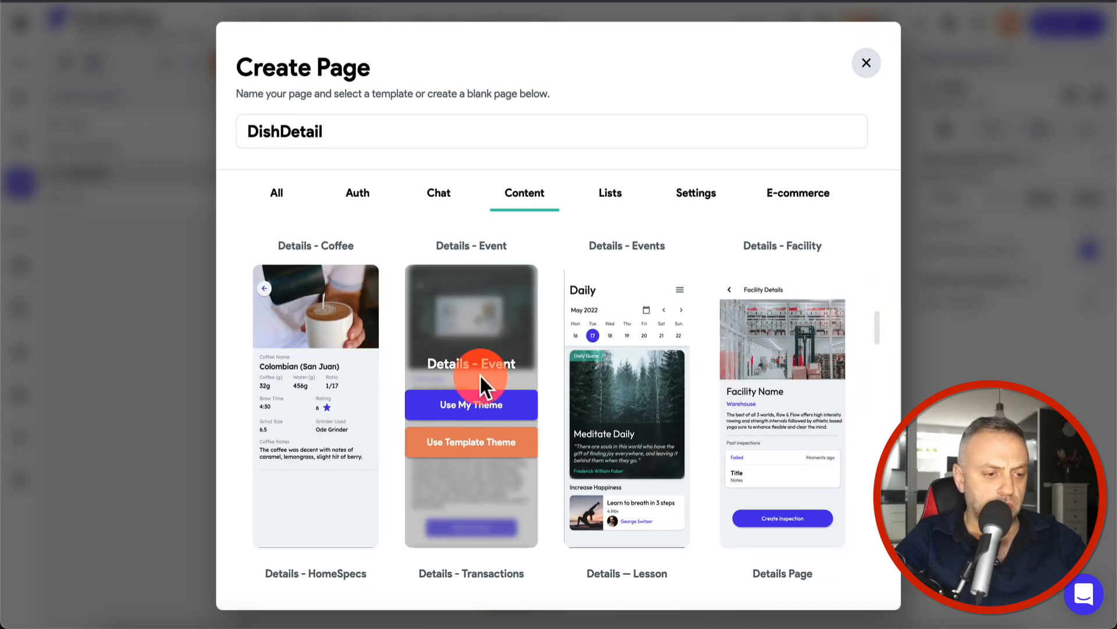
{"action": "left_click", "coordinate": [480, 407]}
{"action": "left_click", "coordinate": [558, 187]}
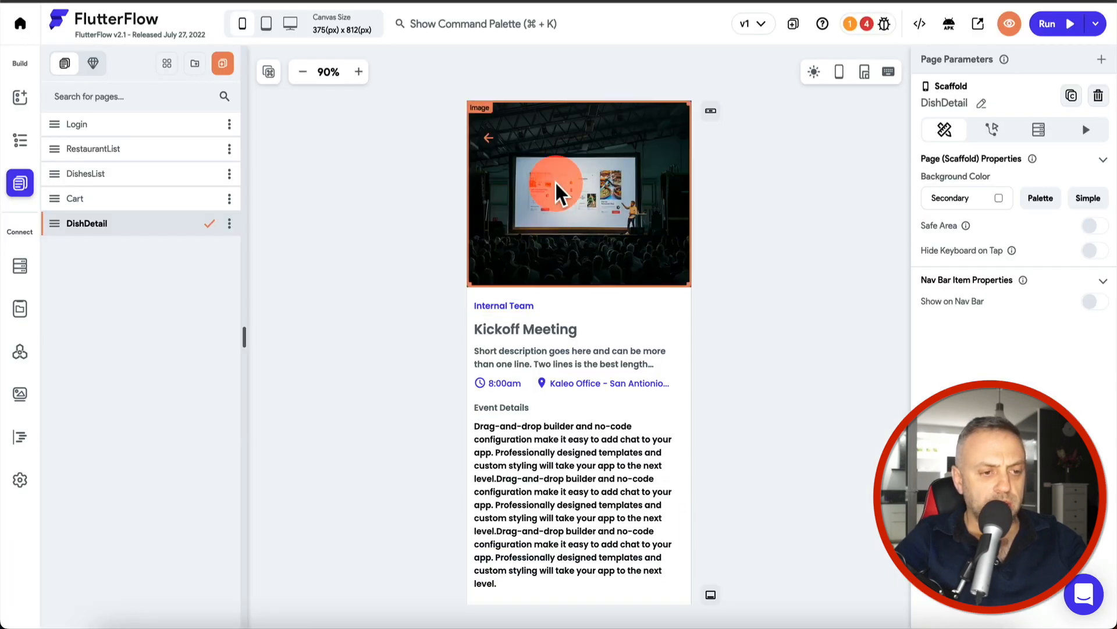
{"action": "left_click", "coordinate": [317, 163]}
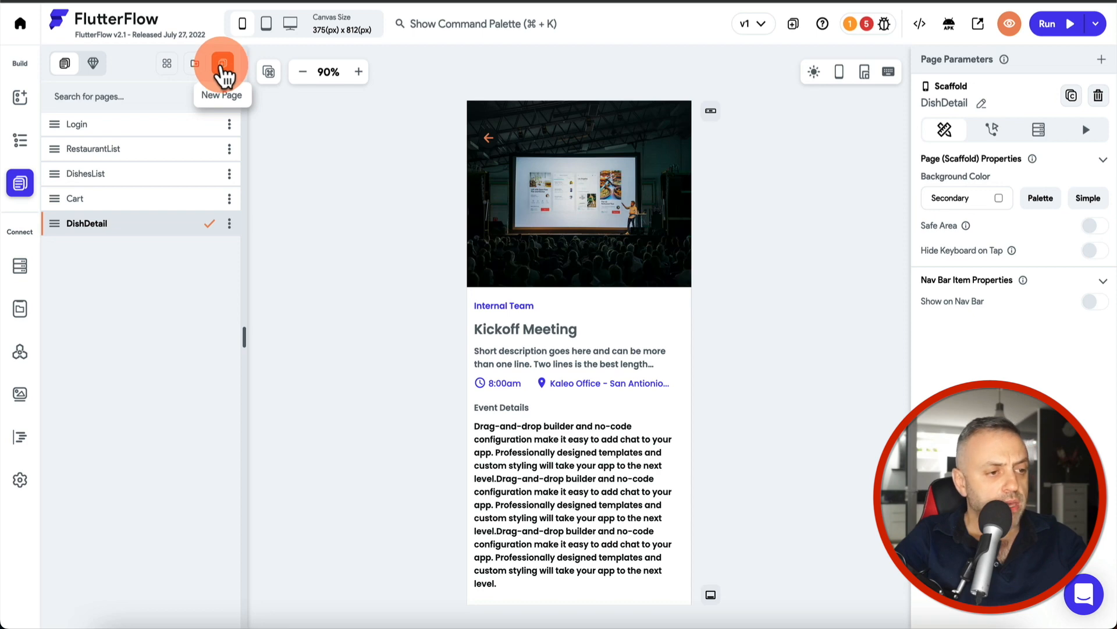
Step: Create a Checkout page from the Payment Method e-commerce template with the project's own theme, and move Cart below DishDetail in the page order
{"action": "left_click", "coordinate": [223, 72]}
{"action": "type", "text": "Checkout"}
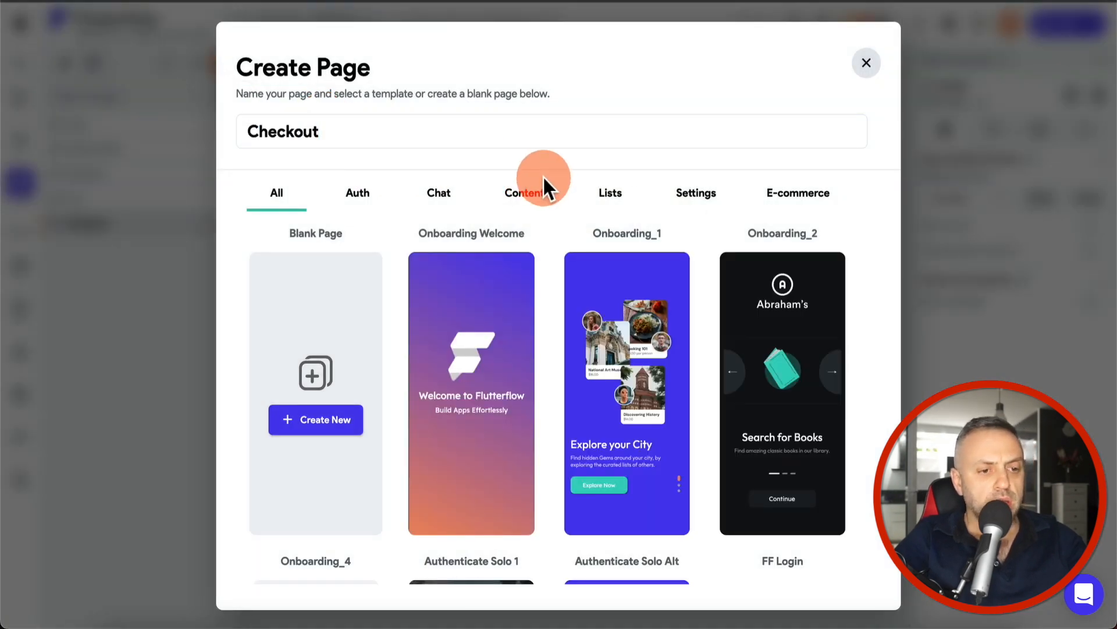
{"action": "left_click", "coordinate": [792, 195]}
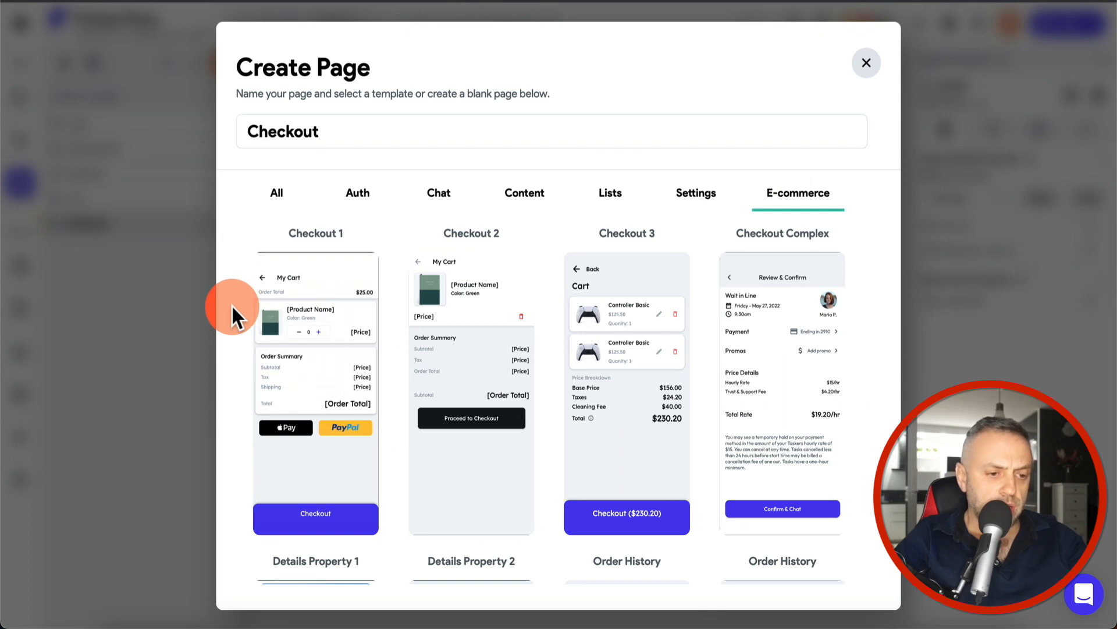
{"action": "scroll", "coordinate": [372, 320], "scroll_direction": "down", "scroll_amount": 10}
{"action": "mouse_move", "coordinate": [491, 342]}
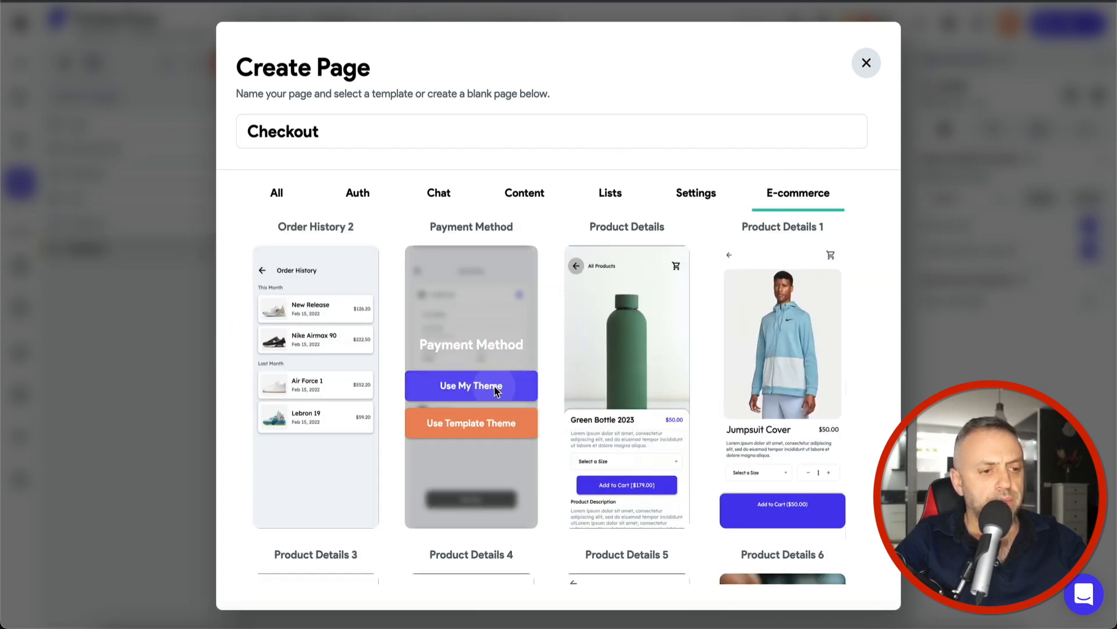
{"action": "left_click", "coordinate": [495, 387]}
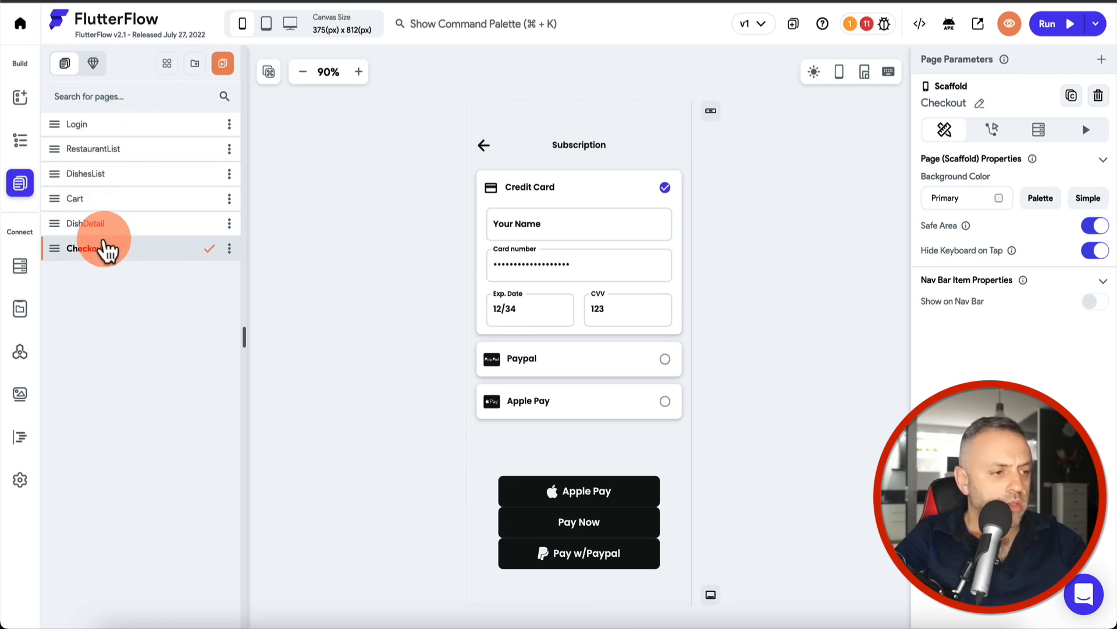
{"action": "left_click_drag", "start_coordinate": [124, 201], "coordinate": [117, 215]}
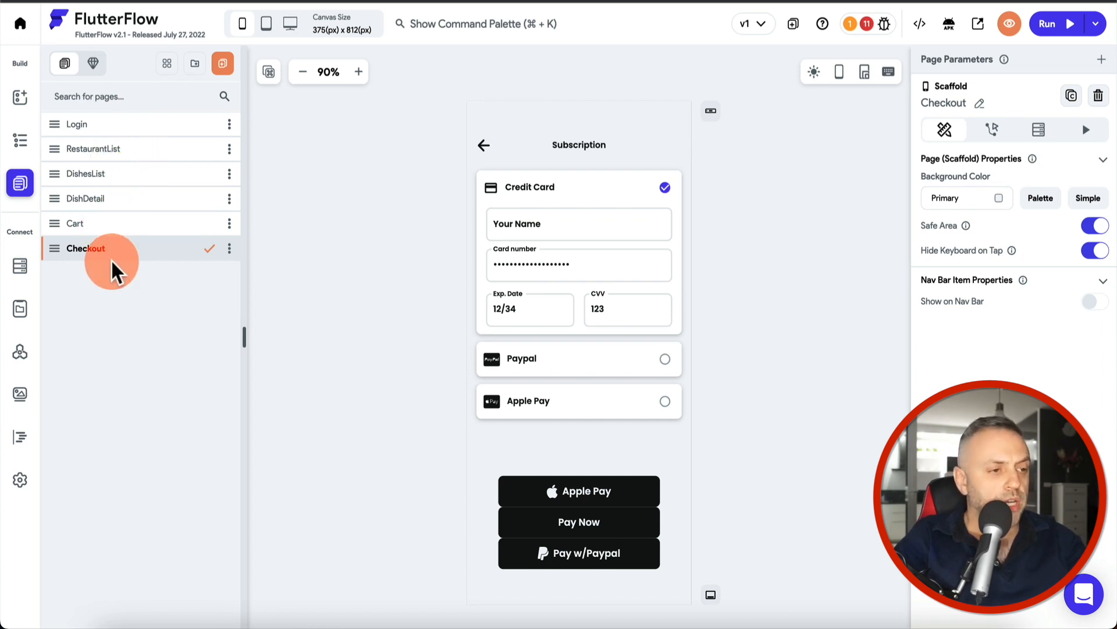
Step: Create a page named Profile from the Edit Profile 2 settings template, using the project's own theme
{"action": "left_click", "coordinate": [223, 64]}
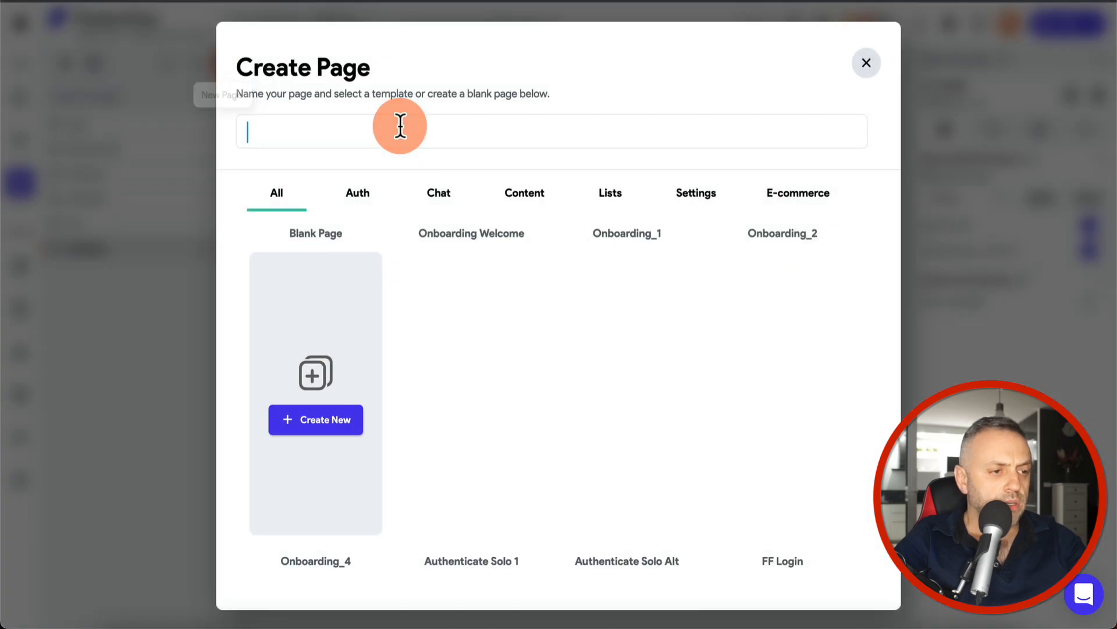
{"action": "type", "text": "Profile"}
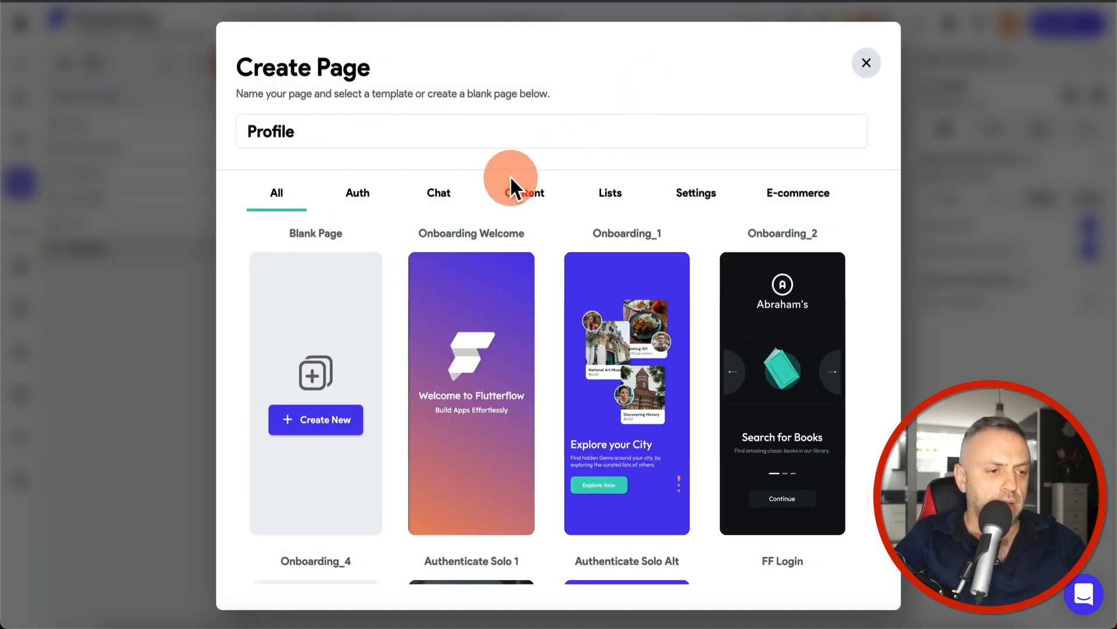
{"action": "left_click", "coordinate": [703, 198]}
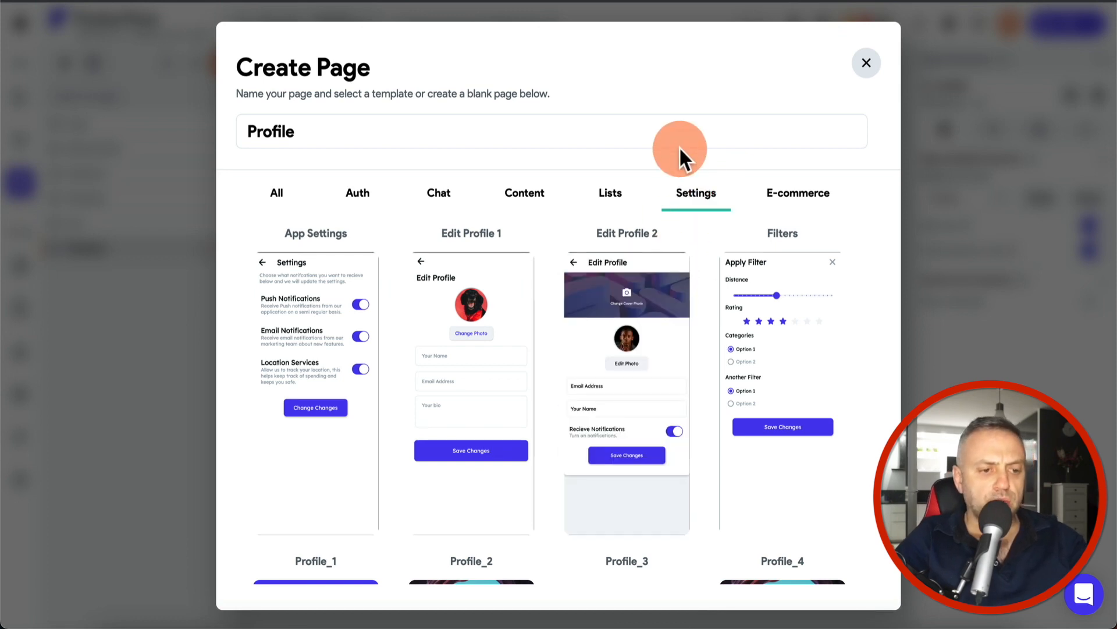
{"action": "mouse_move", "coordinate": [641, 307]}
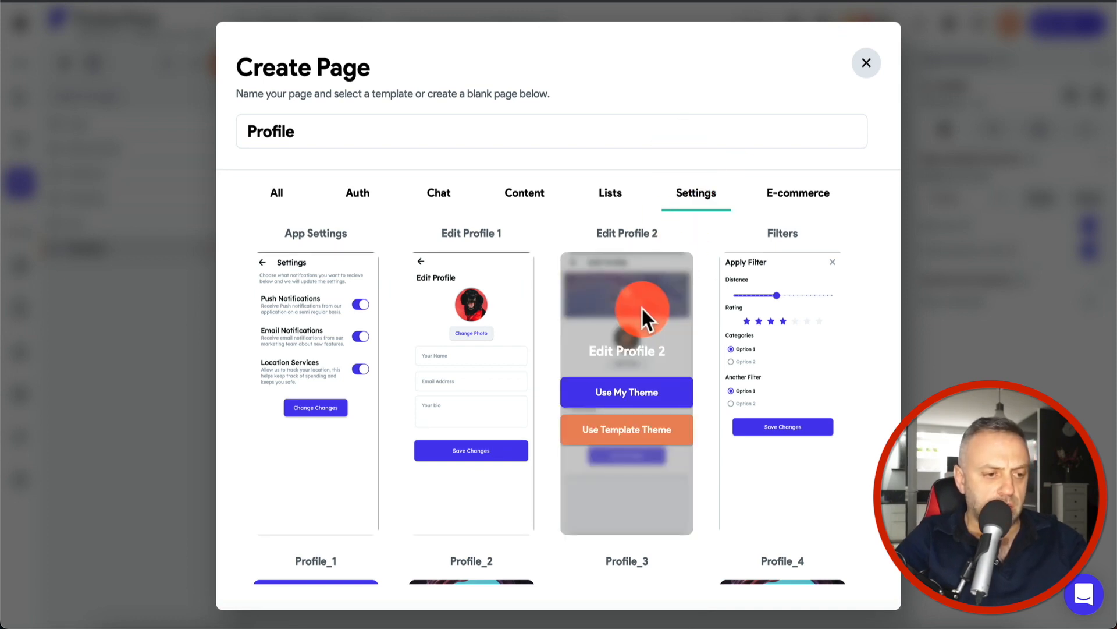
{"action": "left_click", "coordinate": [638, 393]}
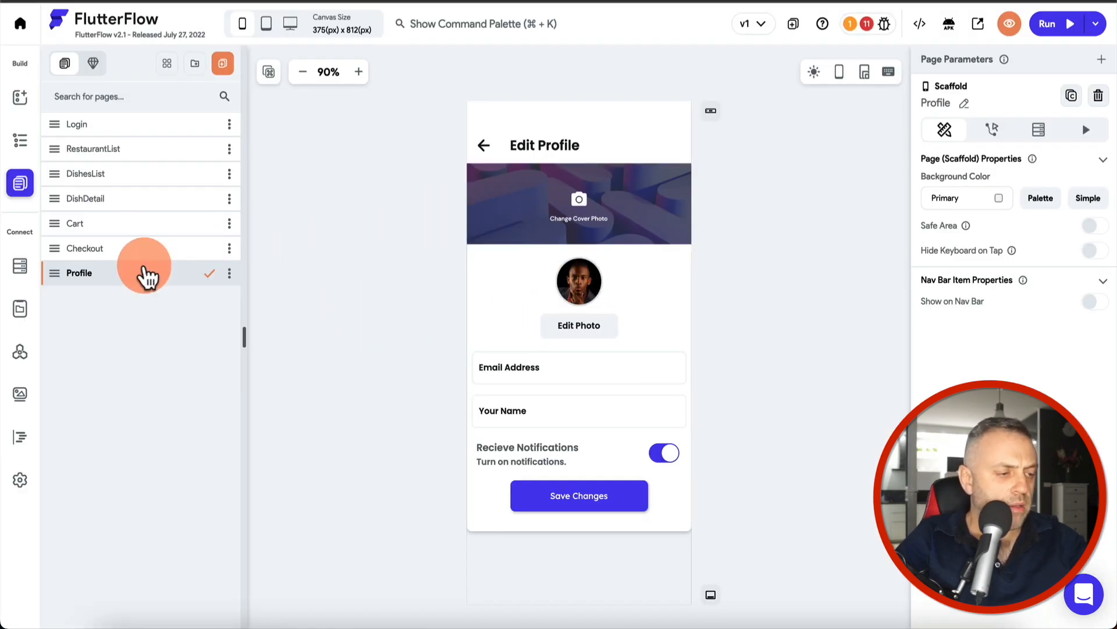
Step: View the Login page, open RestaurantList and inspect the ListView and its first menuItem in the widget tree
{"action": "left_click", "coordinate": [151, 126]}
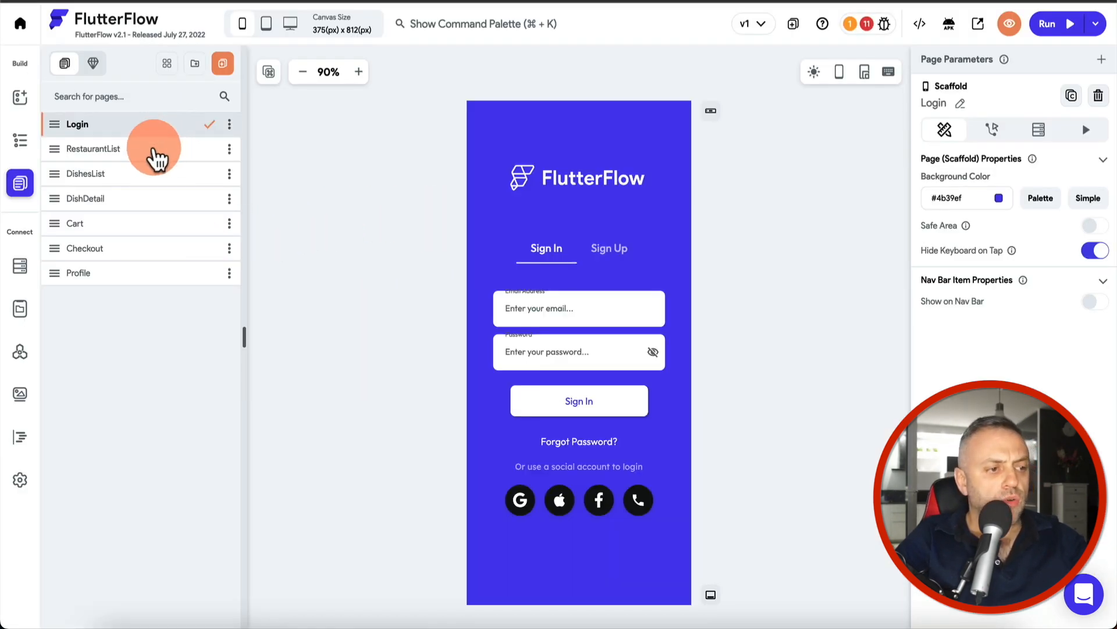
{"action": "left_click", "coordinate": [155, 155]}
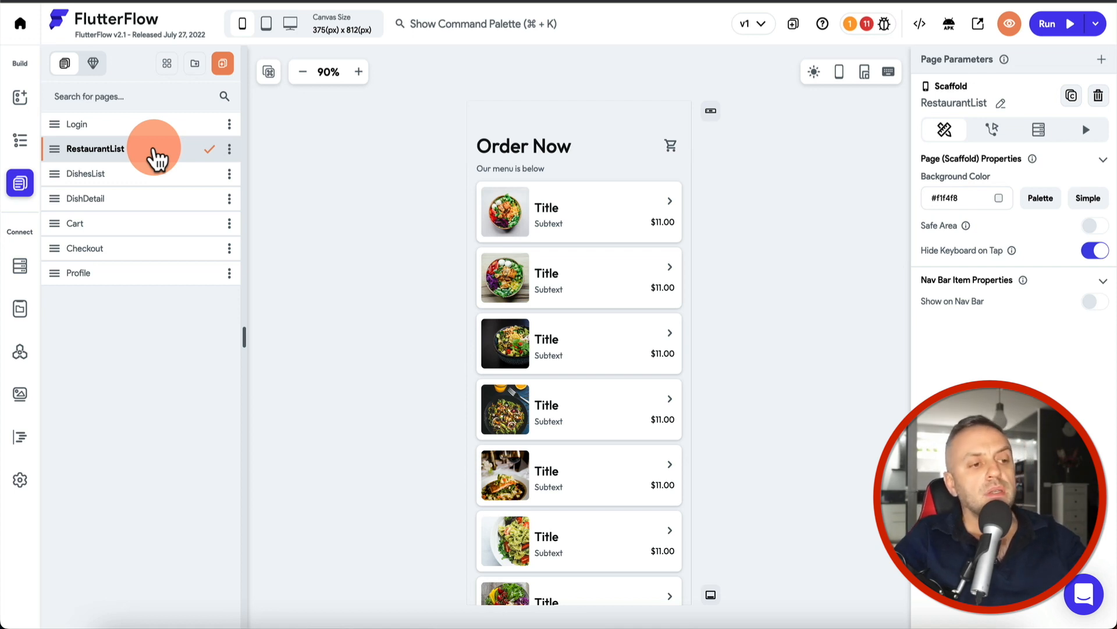
{"action": "left_click", "coordinate": [563, 209]}
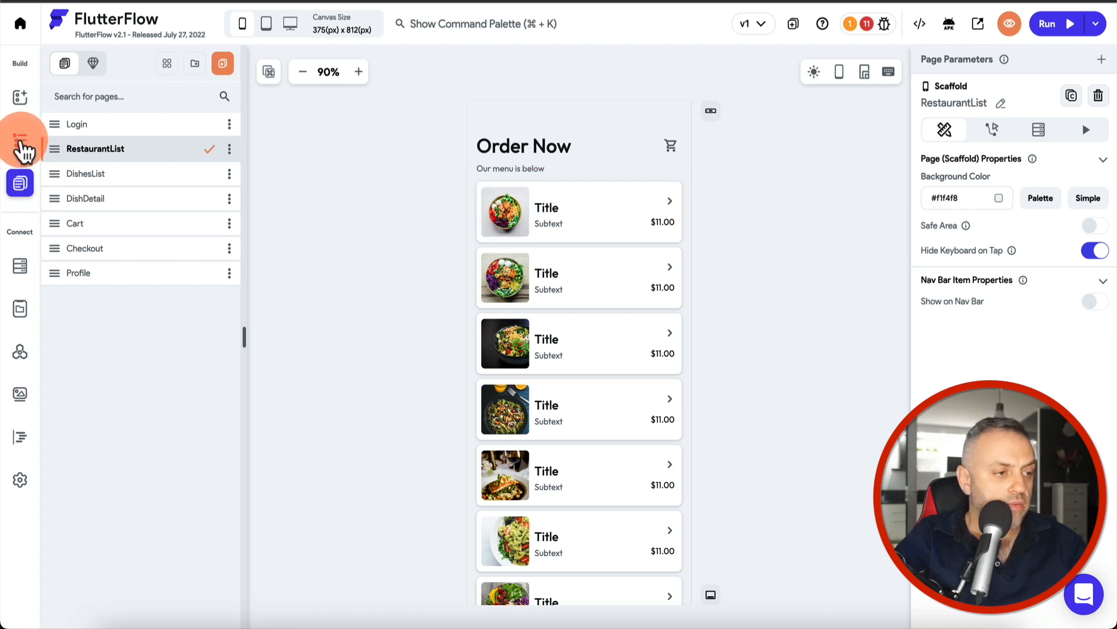
{"action": "left_click", "coordinate": [21, 141]}
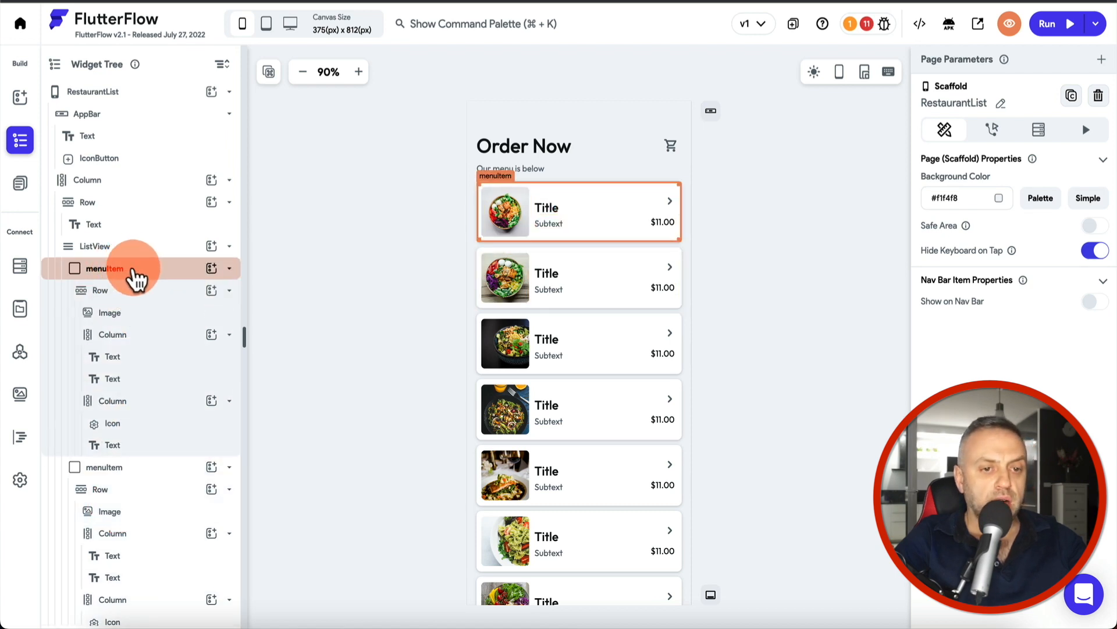
{"action": "left_click", "coordinate": [125, 271]}
{"action": "left_click", "coordinate": [131, 248]}
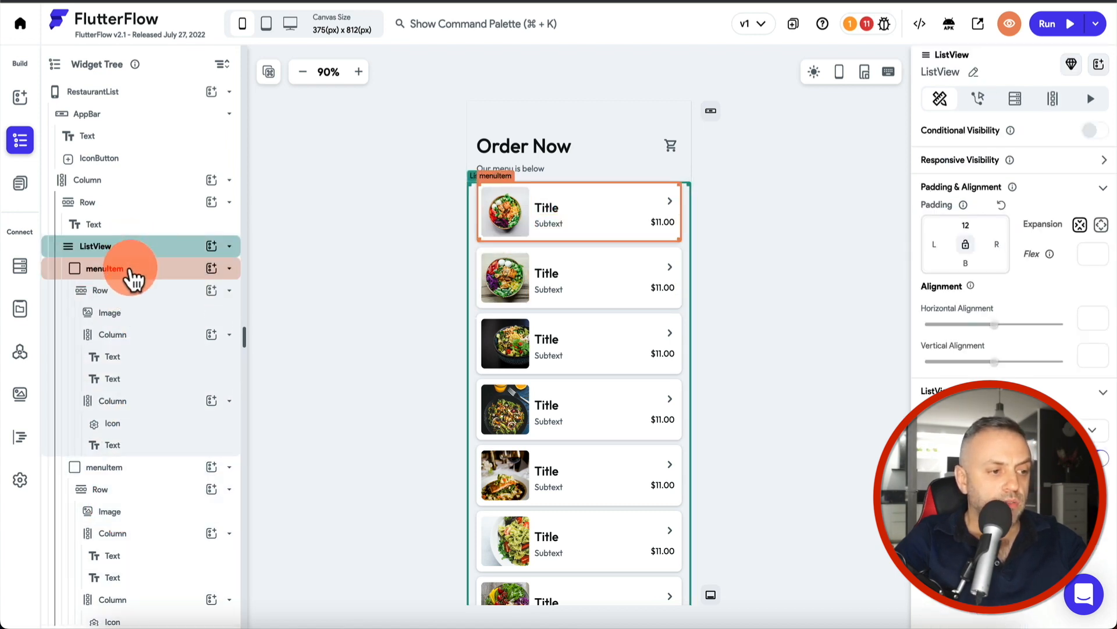
{"action": "left_click", "coordinate": [130, 269]}
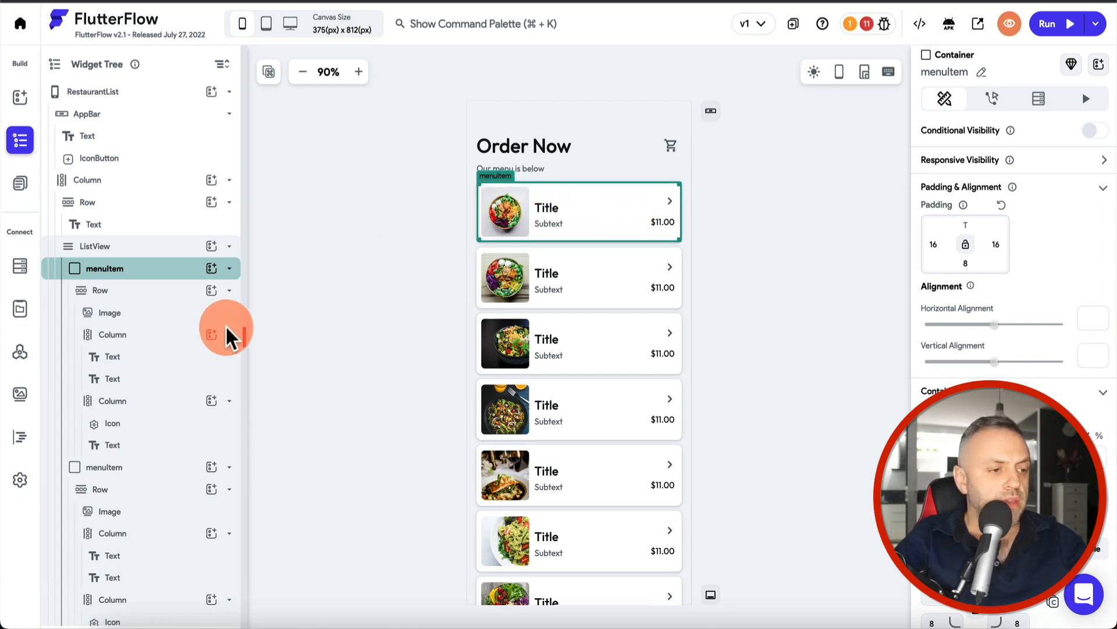
Step: Delete the duplicate menuItem containers from the RestaurantList ListView, keeping only the first one
{"action": "left_click", "coordinate": [121, 477]}
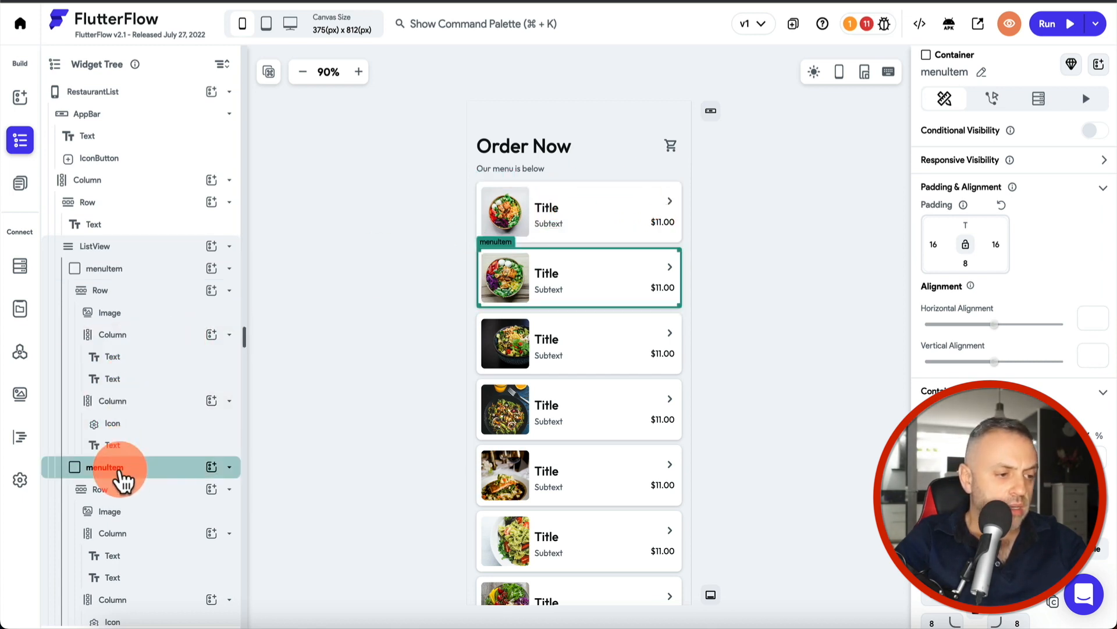
{"action": "key", "text": "Delete"}
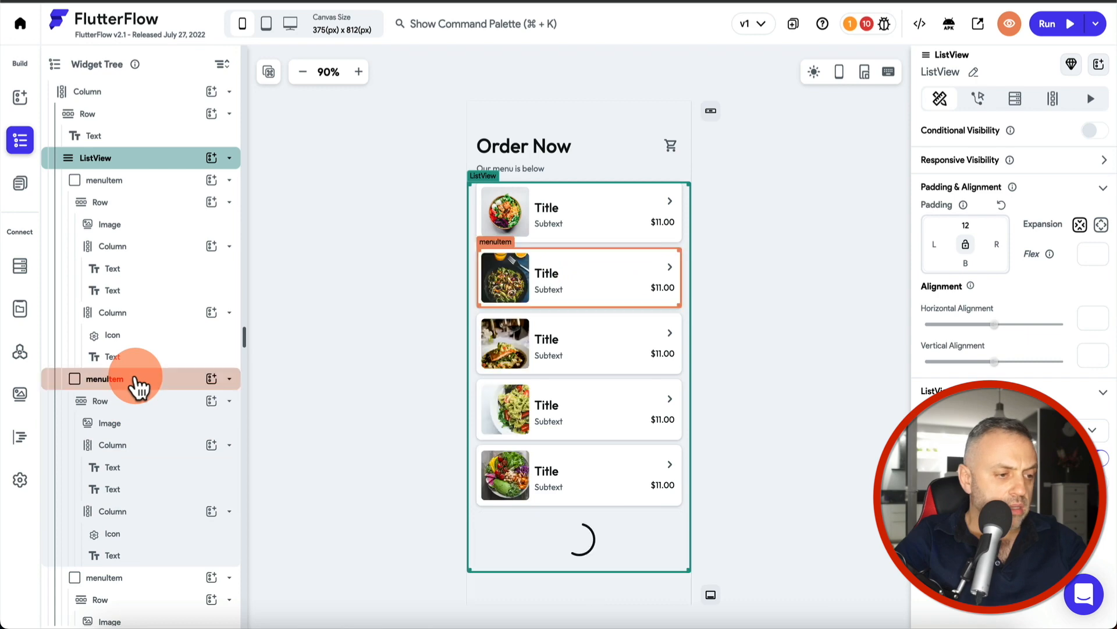
{"action": "left_click", "coordinate": [138, 384]}
{"action": "key", "text": "Delete"}
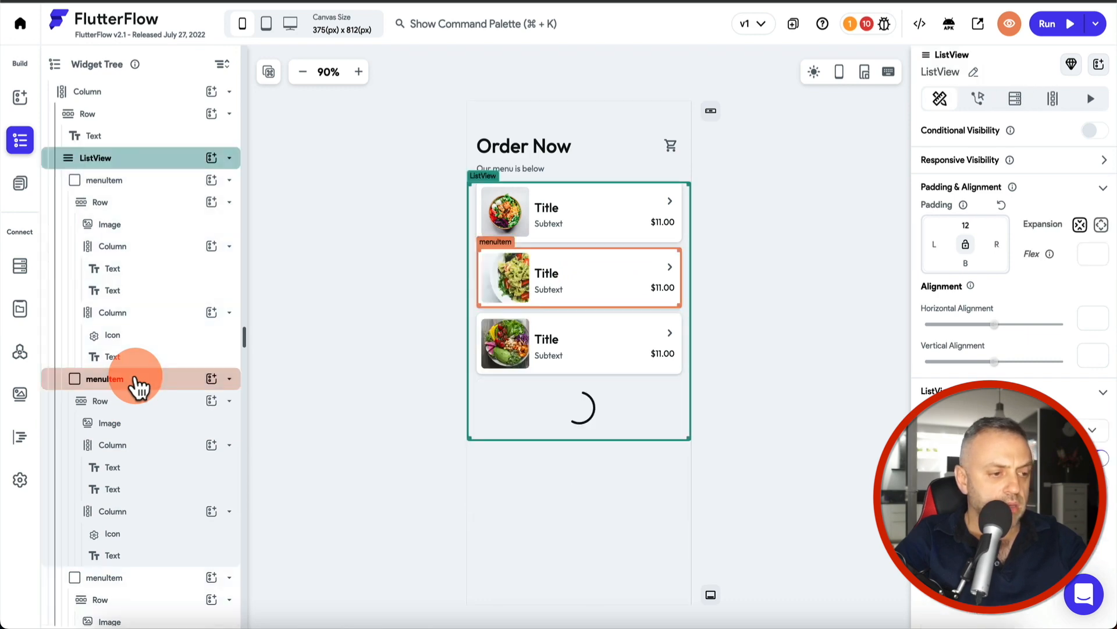
{"action": "left_click", "coordinate": [135, 381]}
{"action": "key", "text": "Delete"}
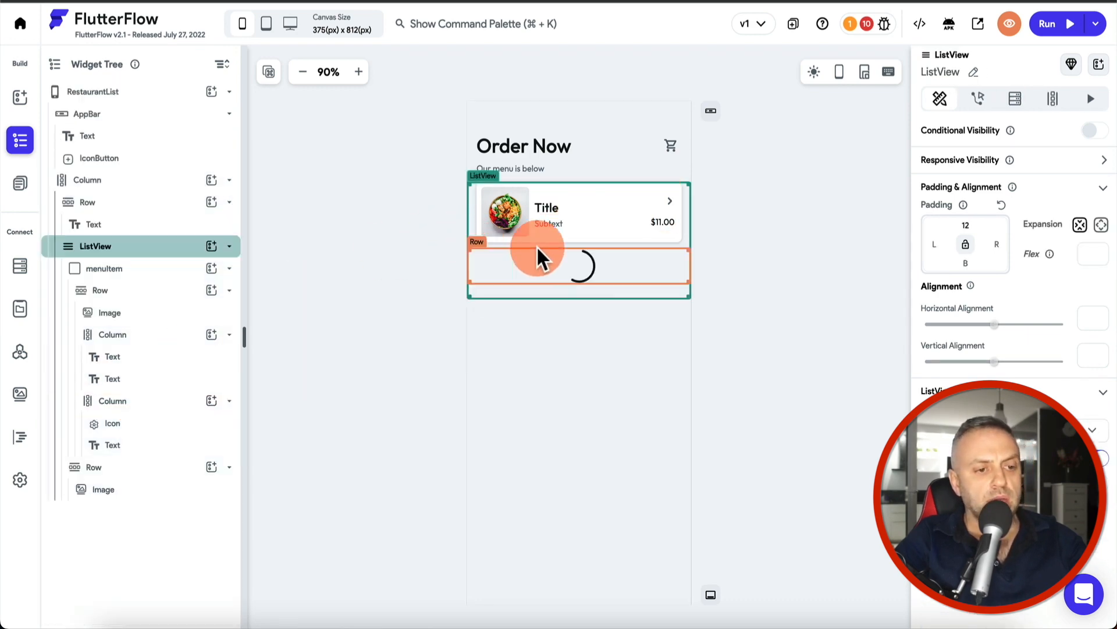
Step: Delete the Row with the loading spinner image below the remaining menuItem
{"action": "left_click", "coordinate": [564, 271]}
{"action": "left_click", "coordinate": [511, 271]}
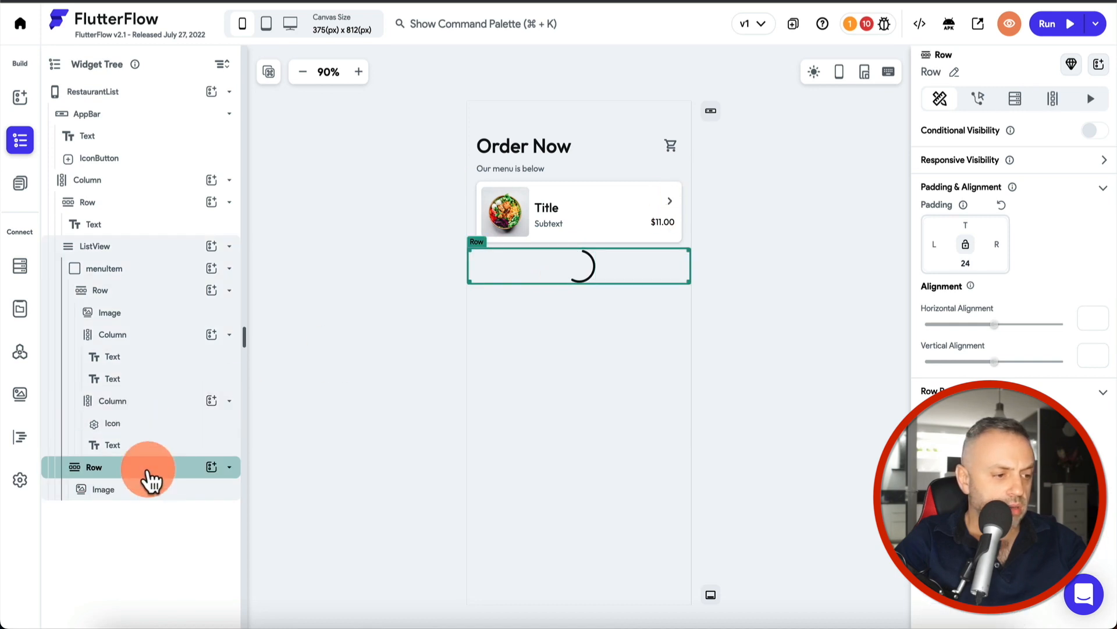
{"action": "key", "text": "Delete"}
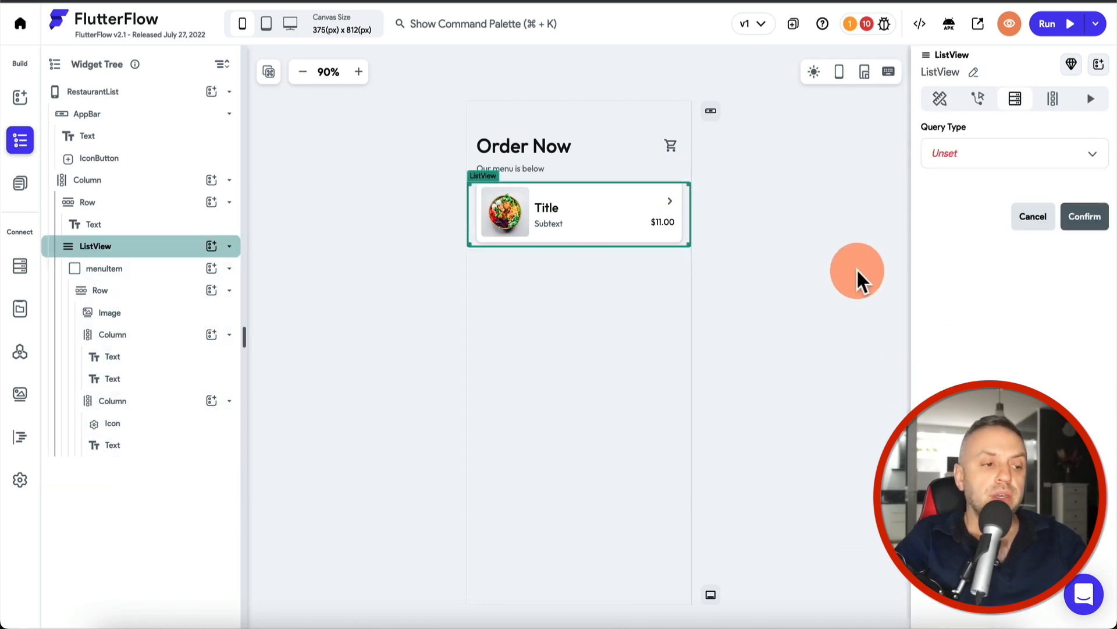
Step: Create a Firestore collection named restaurants in the project database
{"action": "left_click", "coordinate": [20, 269]}
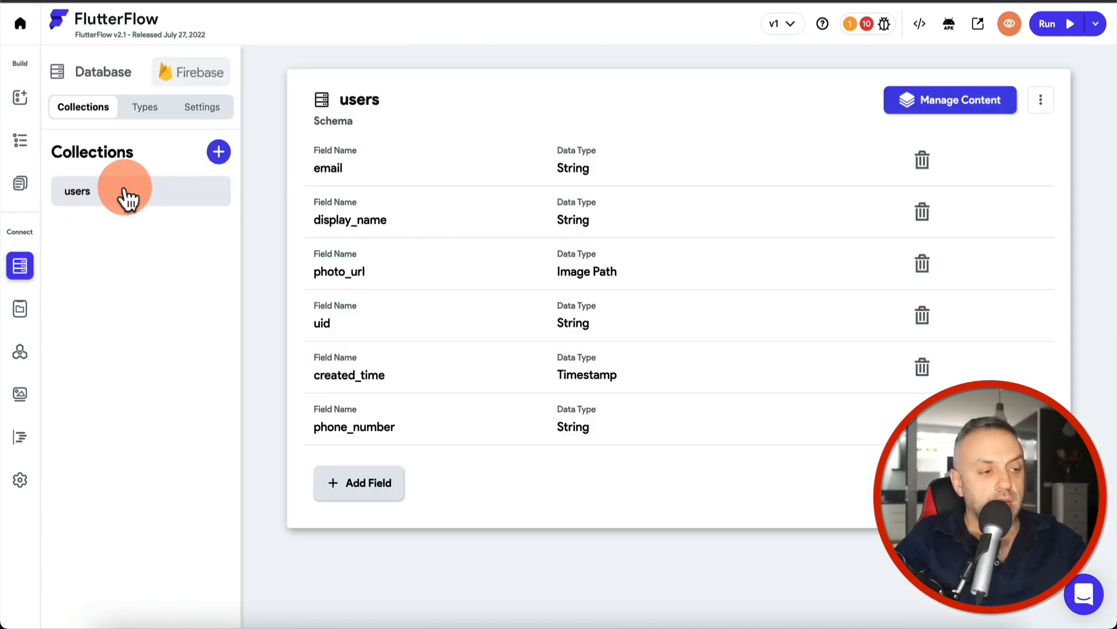
{"action": "left_click", "coordinate": [220, 153]}
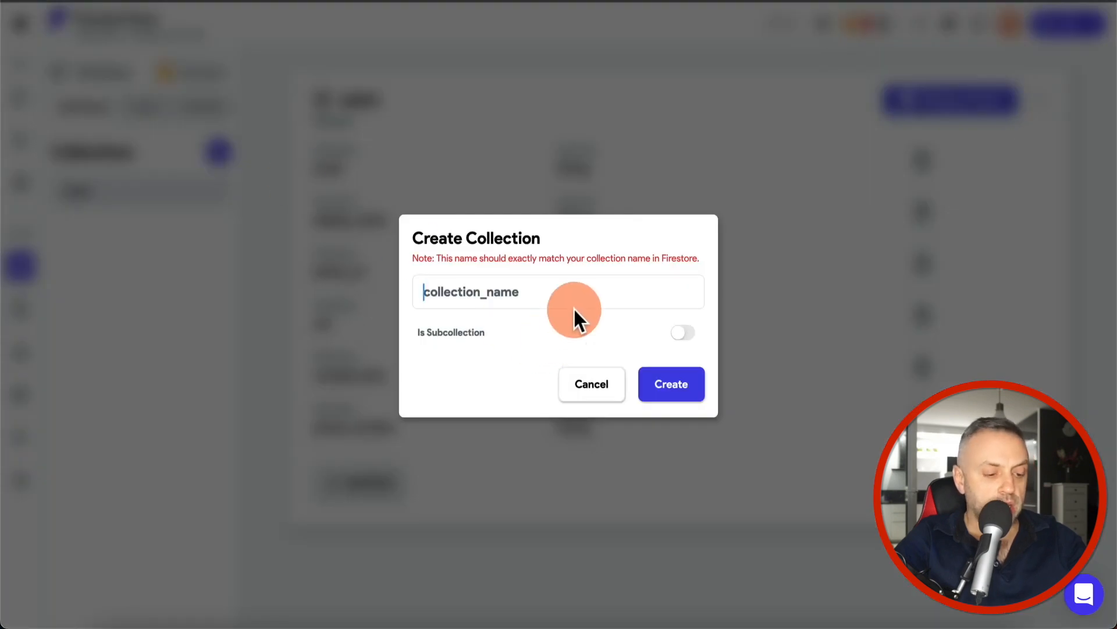
{"action": "type", "text": "restaurant"}
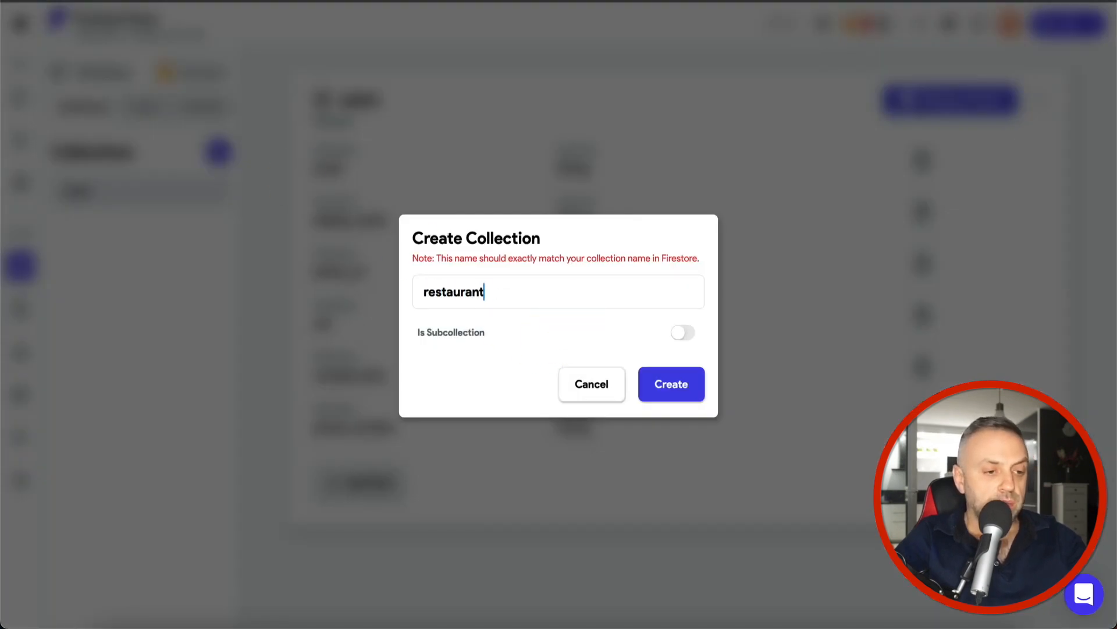
{"action": "type", "text": "s"}
{"action": "key", "text": "Return"}
Step: Create a dishes collection as a subcollection of restaurants
{"action": "left_click", "coordinate": [216, 153]}
{"action": "left_click", "coordinate": [532, 303]}
{"action": "type", "text": "d"}
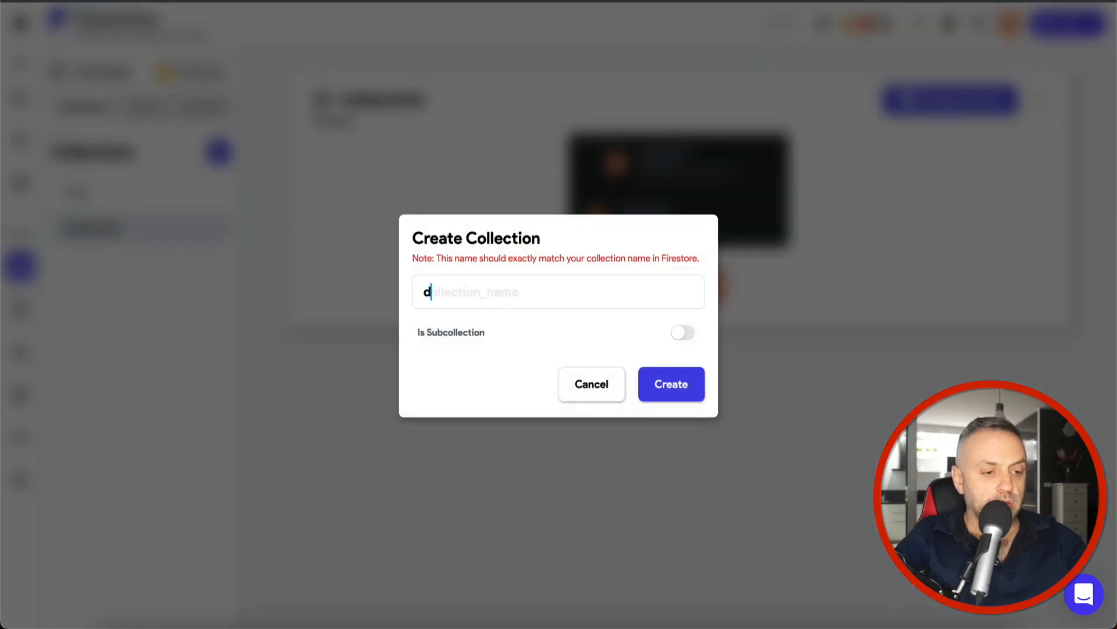
{"action": "left_click", "coordinate": [678, 336]}
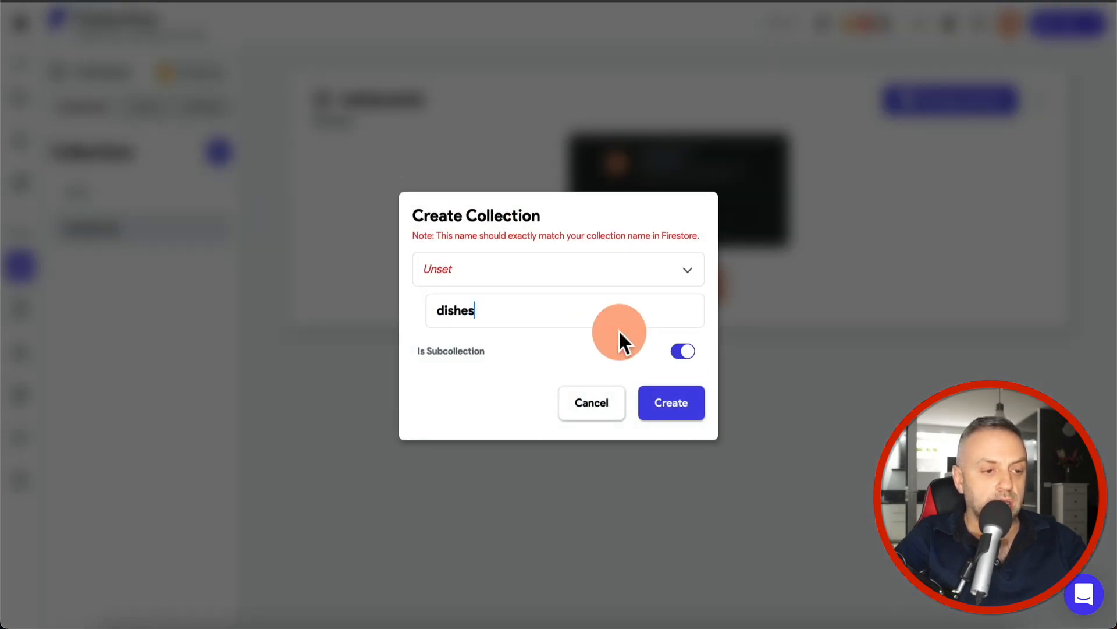
{"action": "left_click", "coordinate": [550, 272]}
{"action": "left_click", "coordinate": [525, 303]}
{"action": "left_click", "coordinate": [669, 407]}
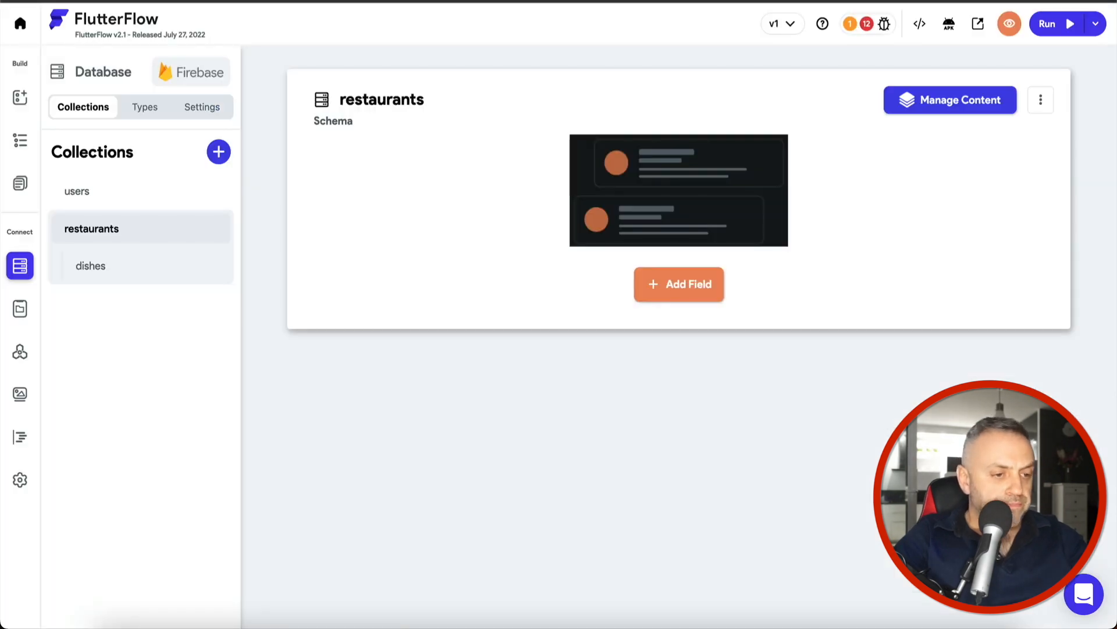
Step: Add name, desc and img fields to the restaurants collection schema
{"action": "left_click", "coordinate": [644, 283]}
{"action": "left_click", "coordinate": [537, 273]}
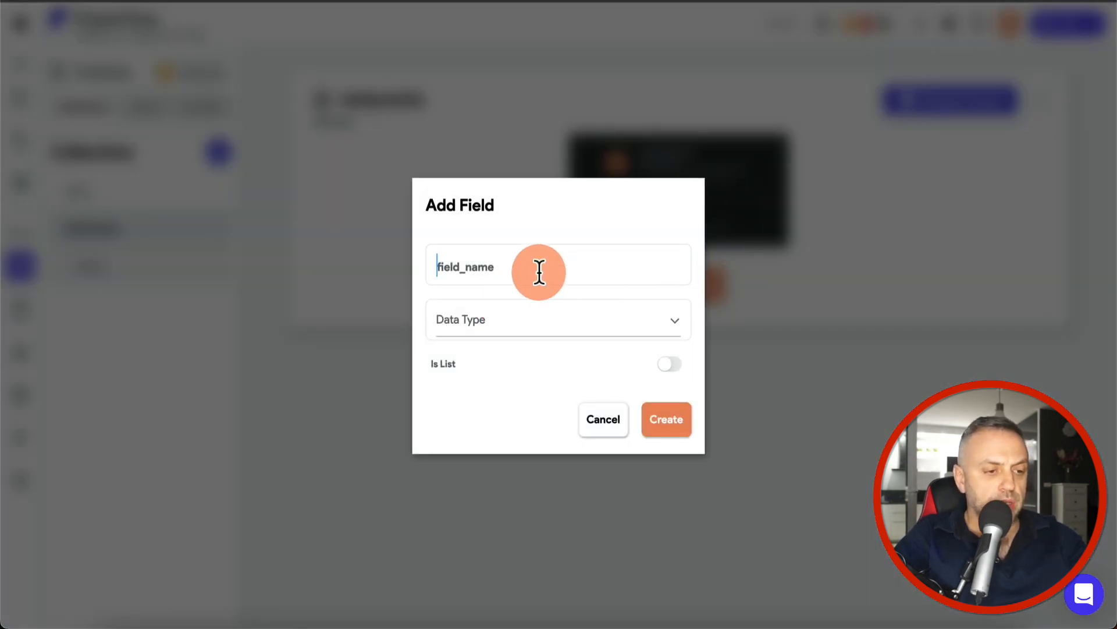
{"action": "type", "text": "name"}
{"action": "left_click", "coordinate": [512, 308]}
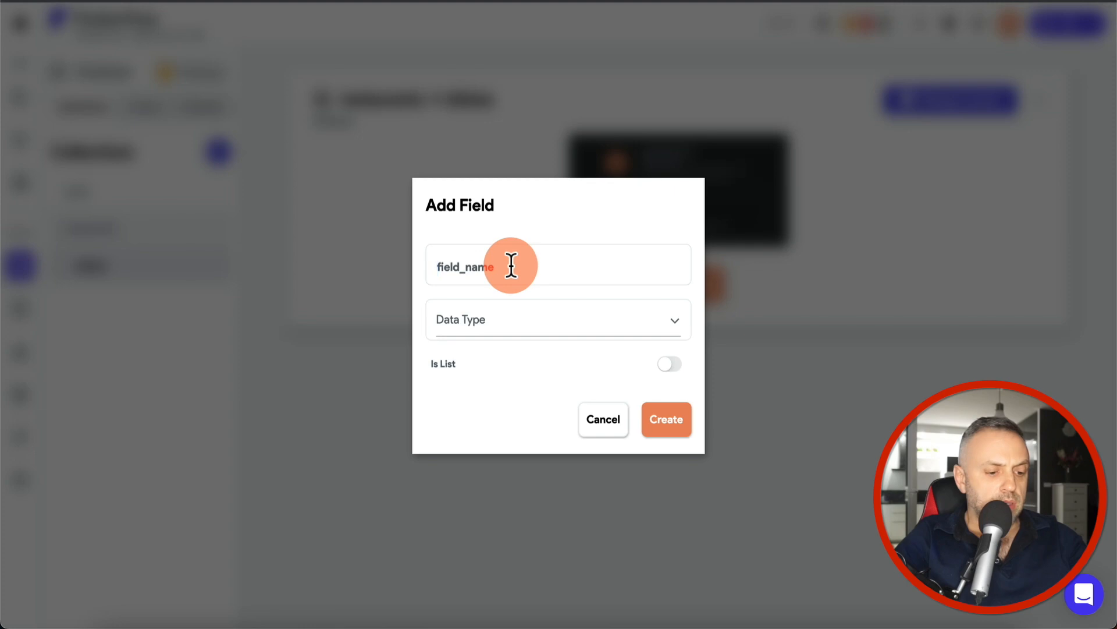
Step: Add name and desc String fields, an img Image Path field and a price Double field to dishes, and check the users collection
{"action": "left_click", "coordinate": [511, 265]}
{"action": "type", "text": "name"}
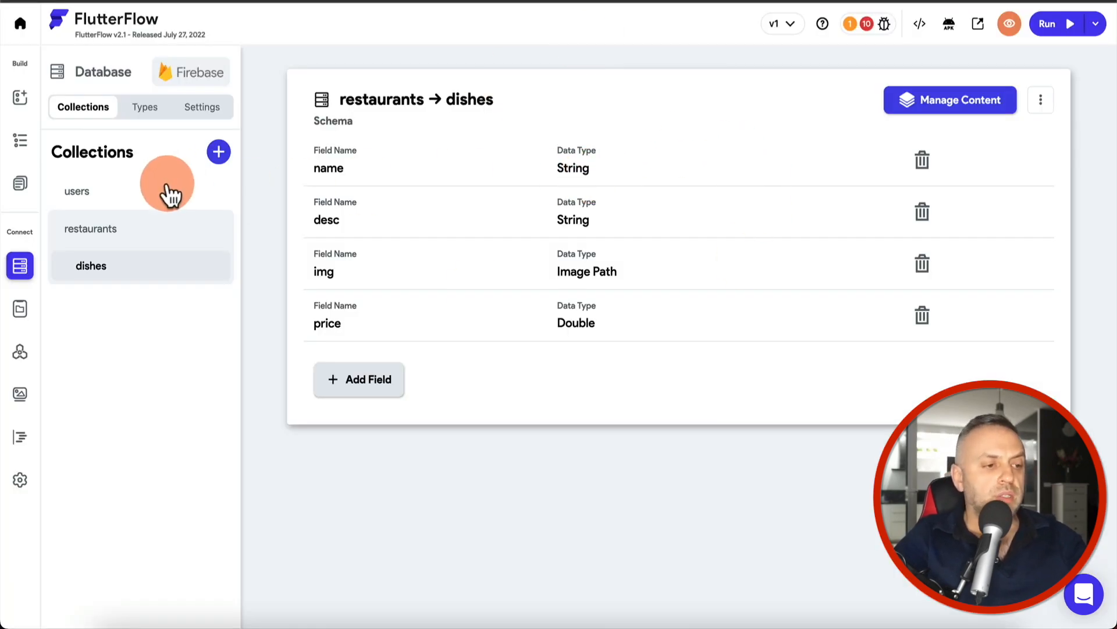
{"action": "left_click", "coordinate": [168, 192]}
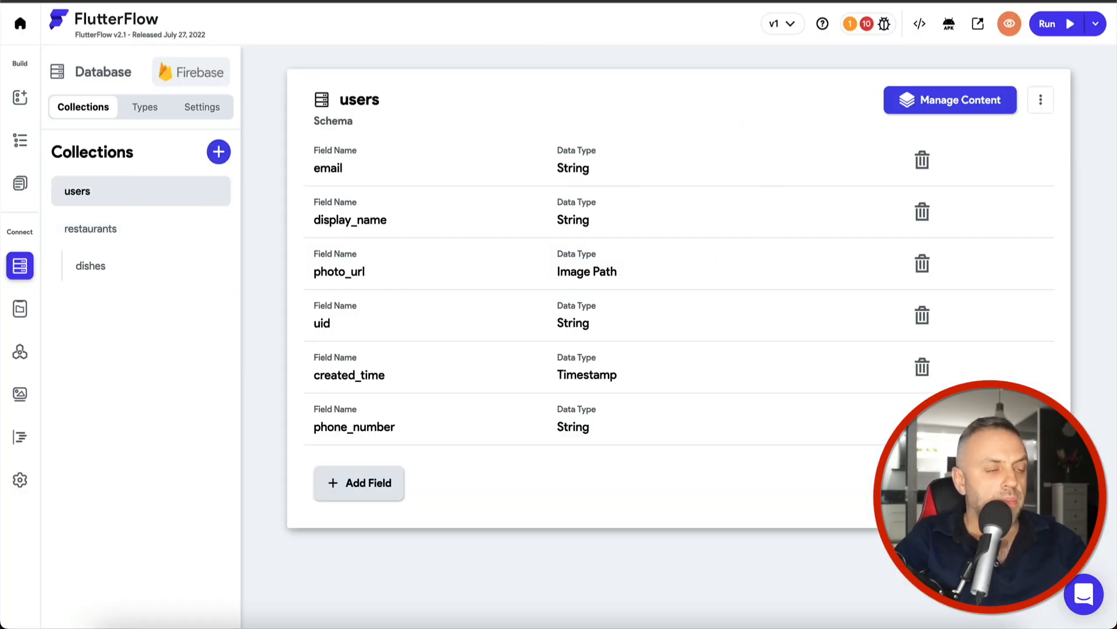
Step: Give the RestaurantList ListView a backend query on the restaurants collection that returns a List of Documents
{"action": "left_click", "coordinate": [24, 97]}
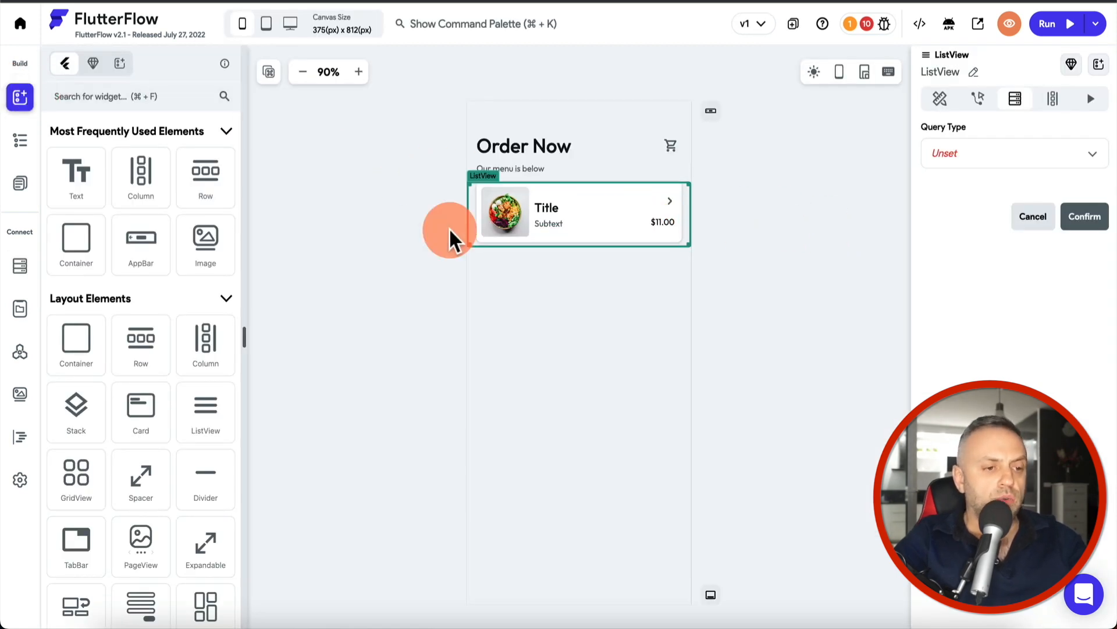
{"action": "left_click", "coordinate": [20, 141]}
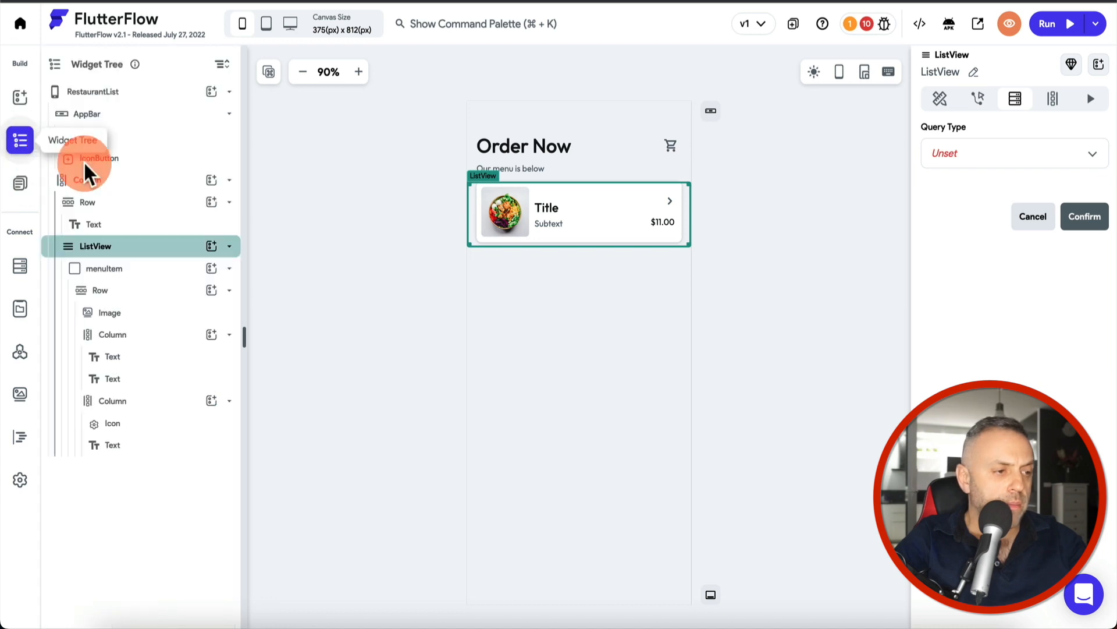
{"action": "left_click", "coordinate": [965, 160]}
{"action": "left_click", "coordinate": [980, 156]}
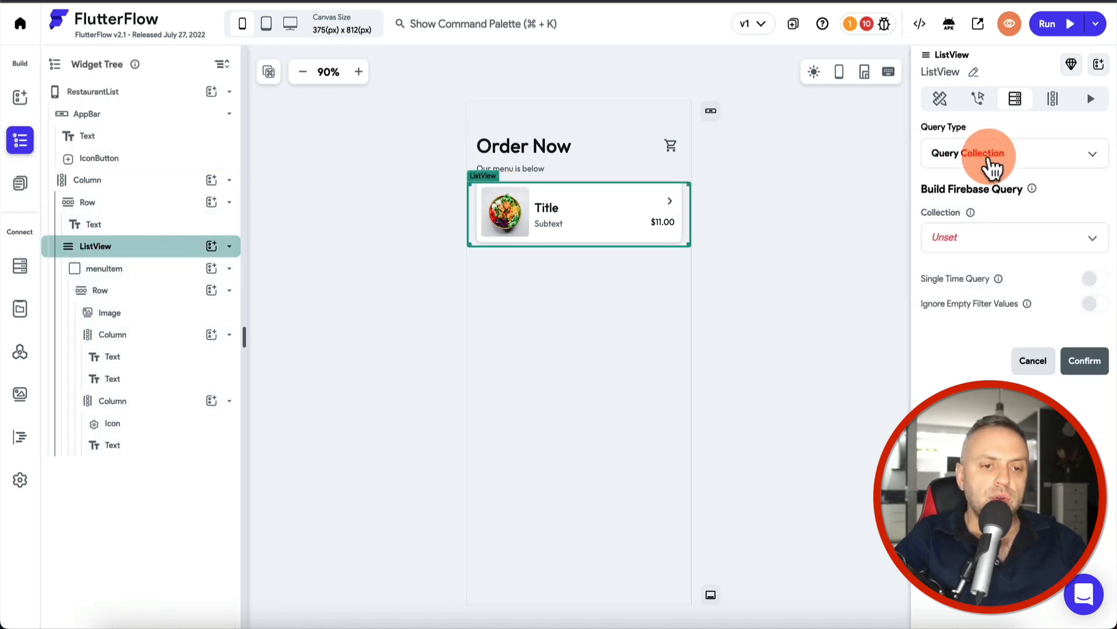
{"action": "left_click", "coordinate": [983, 244]}
{"action": "left_click", "coordinate": [978, 272]}
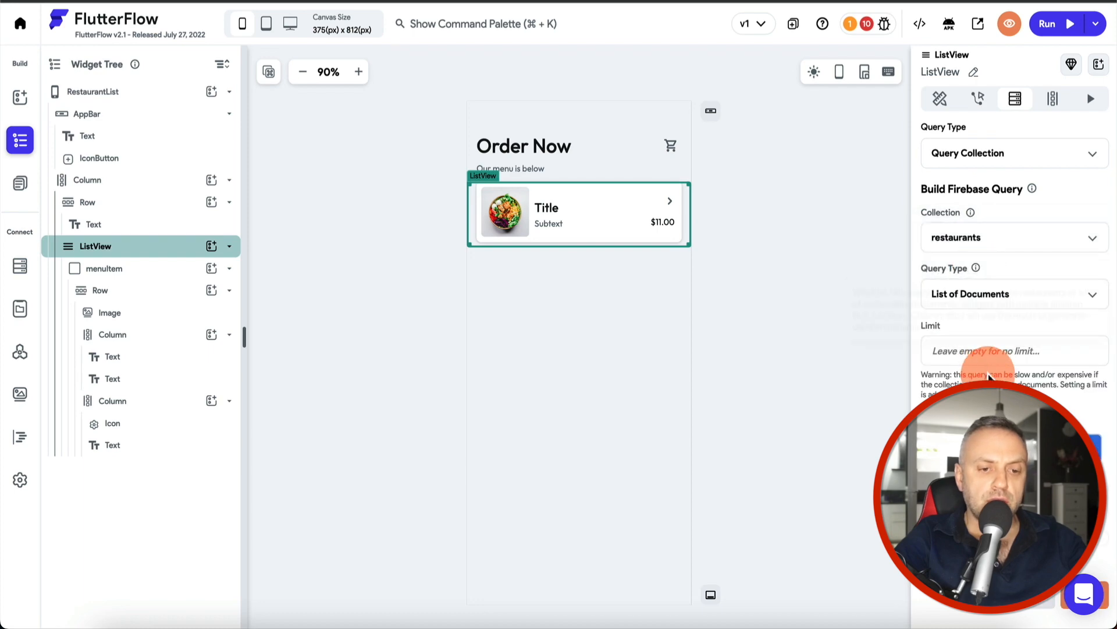
{"action": "scroll", "coordinate": [988, 367], "scroll_direction": "down", "scroll_amount": 3}
{"action": "left_click", "coordinate": [663, 394]}
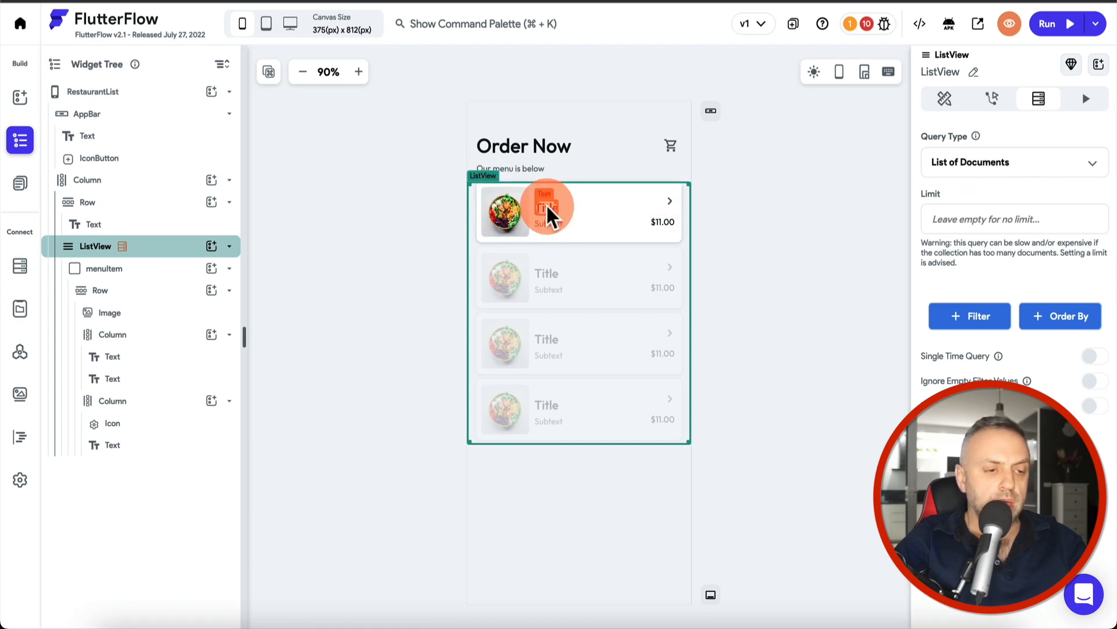
Step: Bind the path of the image in the menuItem to the img field of the restaurants document
{"action": "left_click", "coordinate": [504, 207]}
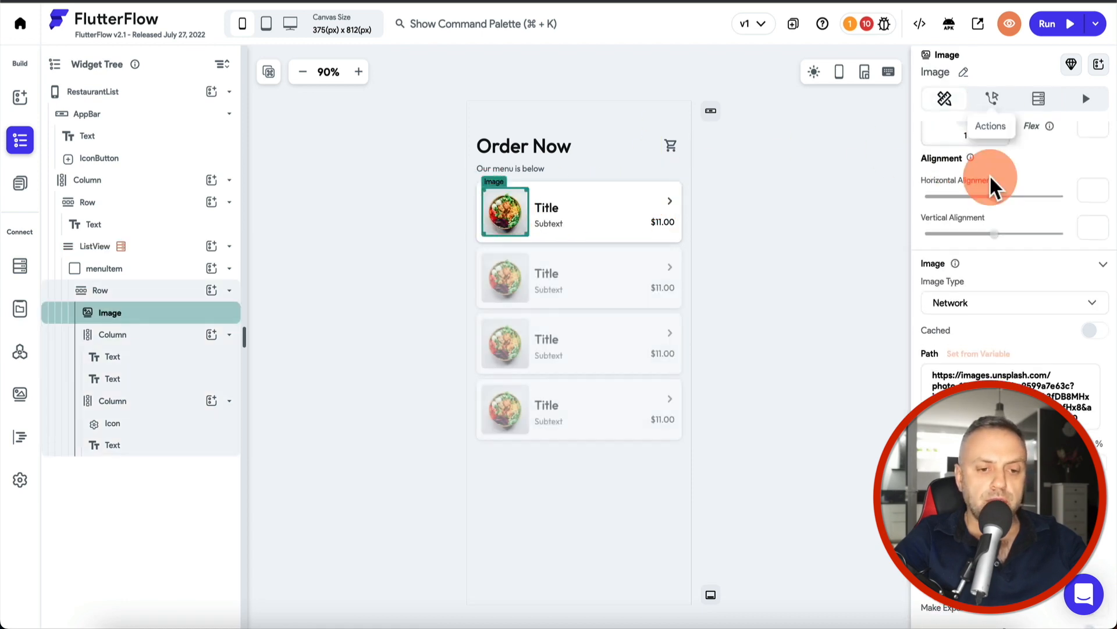
{"action": "scroll", "coordinate": [984, 261], "scroll_direction": "up", "scroll_amount": 1}
{"action": "left_click", "coordinate": [981, 362]}
{"action": "left_click", "coordinate": [798, 401]}
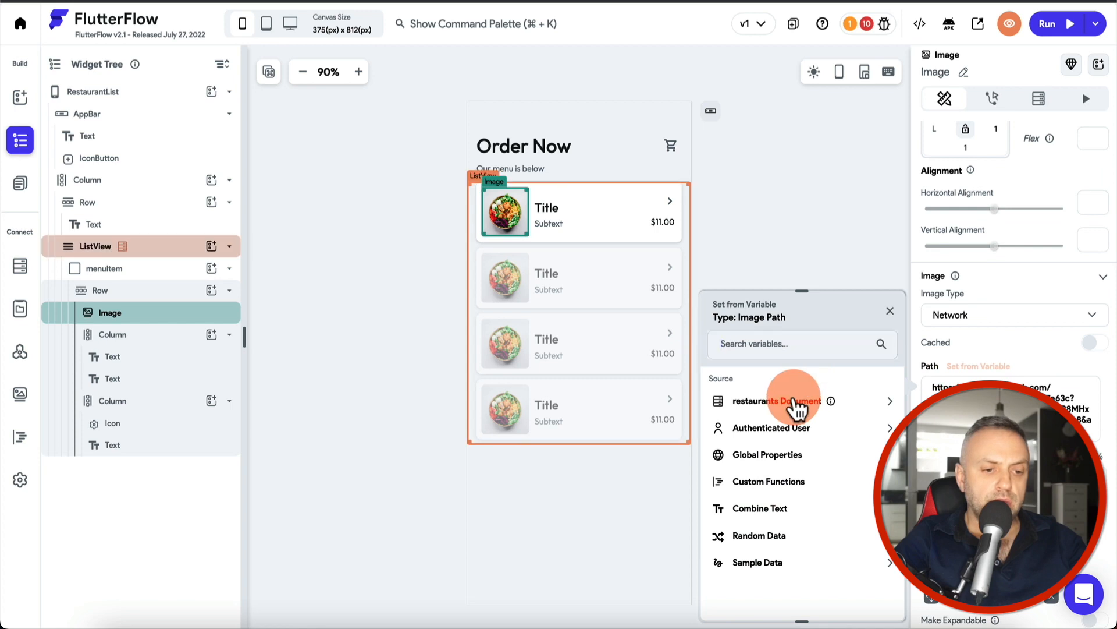
{"action": "left_click", "coordinate": [761, 490]}
Step: Bind the menuItem's Title text to the name field of the restaurants document
{"action": "left_click", "coordinate": [547, 208]}
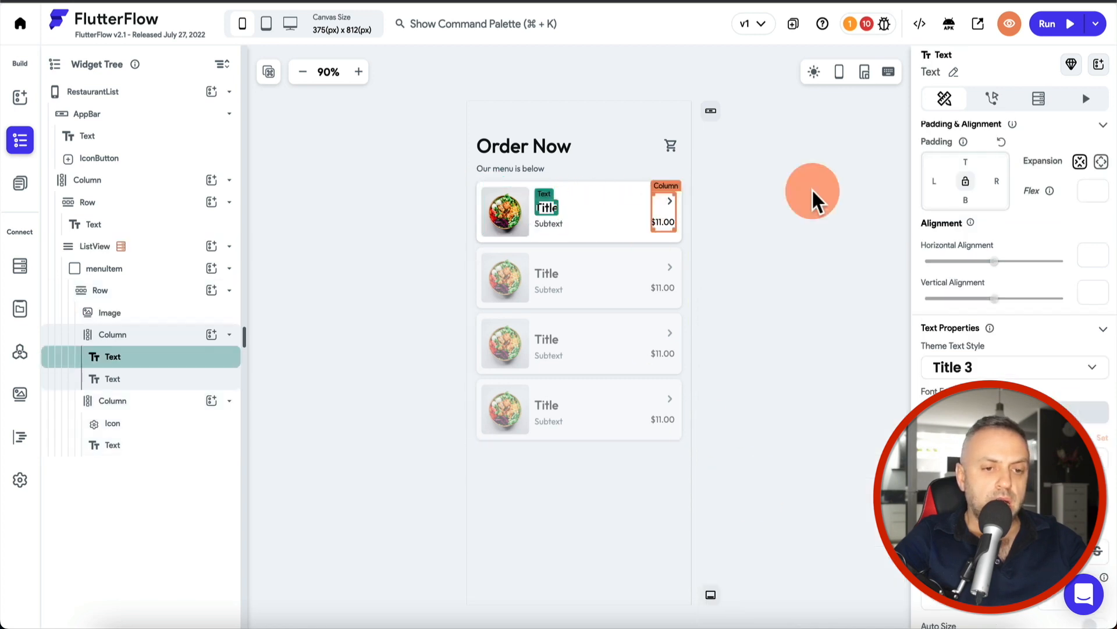
{"action": "scroll", "coordinate": [976, 369], "scroll_direction": "down", "scroll_amount": 2}
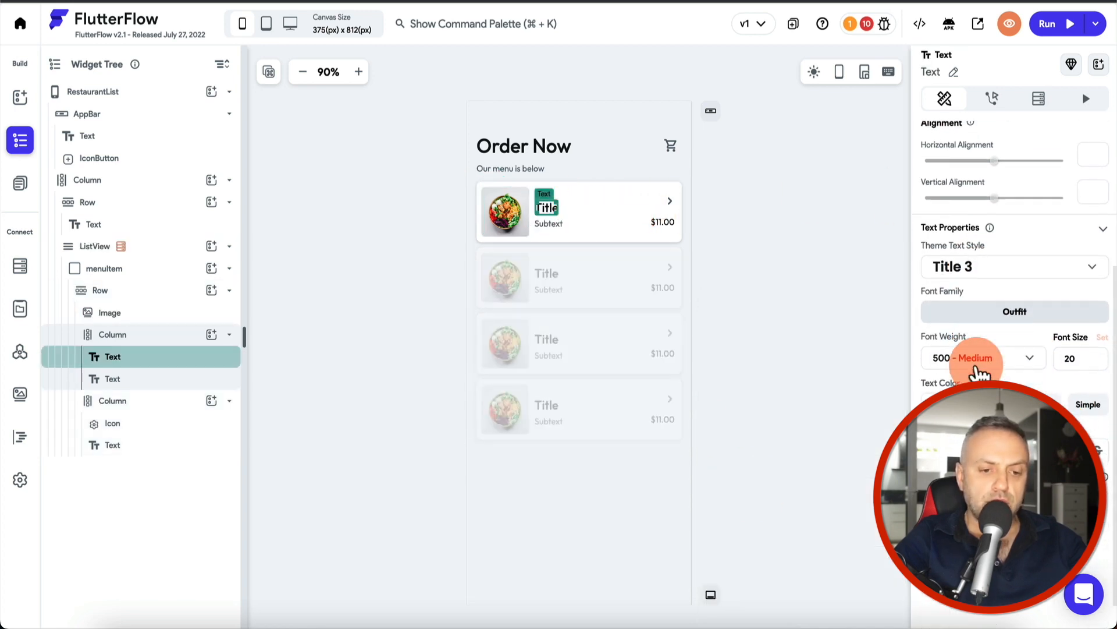
{"action": "scroll", "coordinate": [976, 364], "scroll_direction": "up", "scroll_amount": 4}
{"action": "left_click", "coordinate": [960, 126]}
{"action": "left_click", "coordinate": [780, 210]}
{"action": "left_click", "coordinate": [757, 254]}
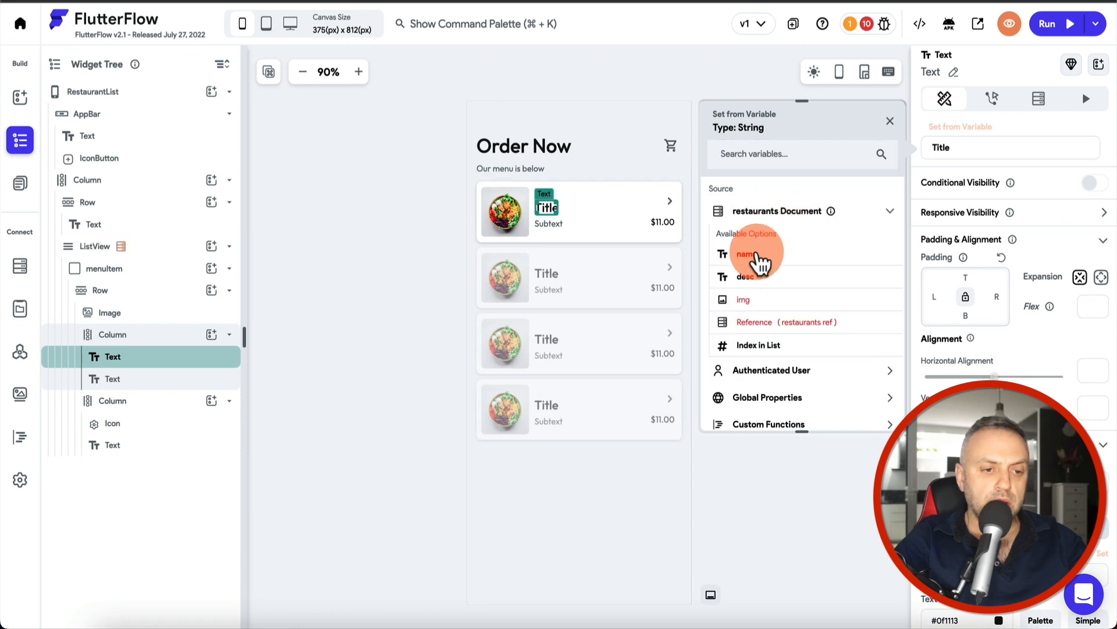
Step: Bind the menuItem's Subtext text to the desc field of the restaurants document
{"action": "left_click", "coordinate": [554, 220]}
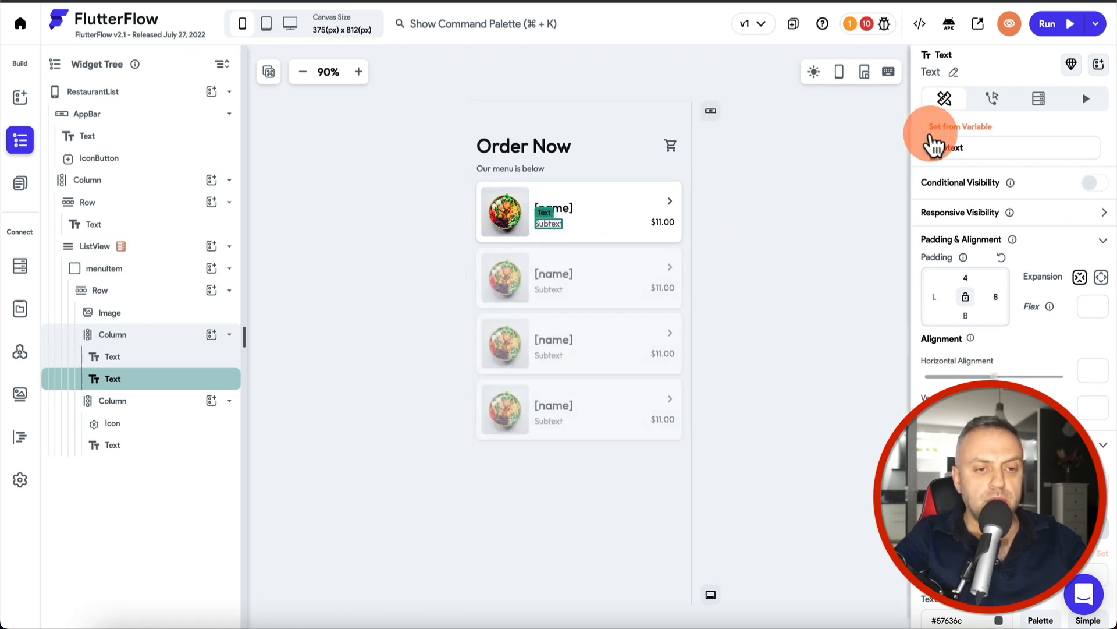
{"action": "left_click", "coordinate": [957, 124]}
{"action": "left_click", "coordinate": [786, 212]}
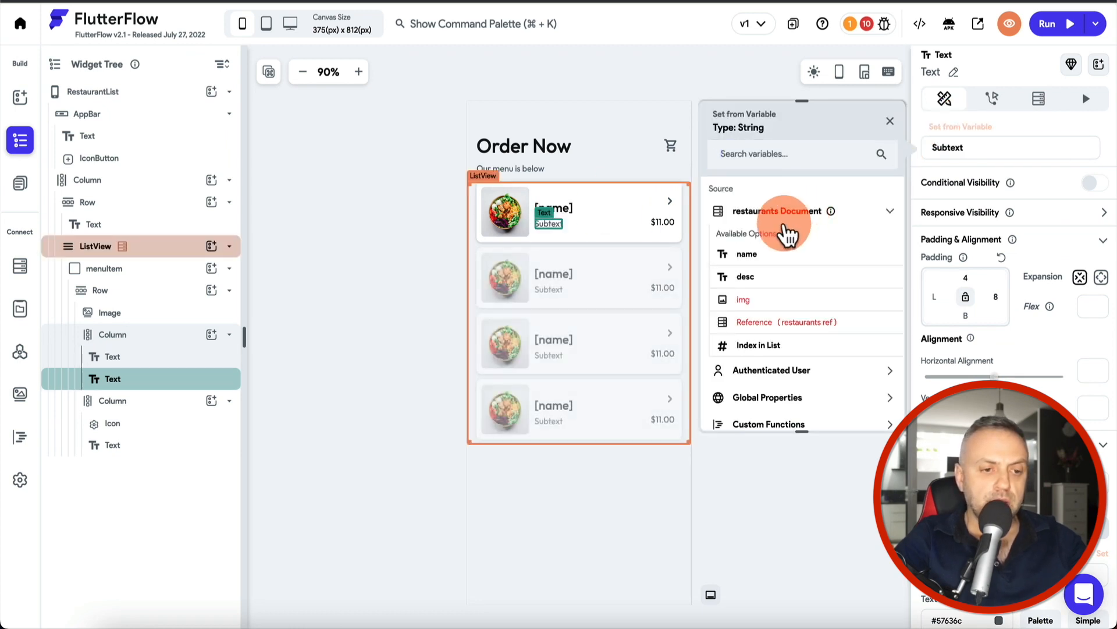
{"action": "left_click", "coordinate": [754, 276]}
Step: Limit the description text to a maximum of 50 characters
{"action": "scroll", "coordinate": [998, 342], "scroll_direction": "down", "scroll_amount": 5}
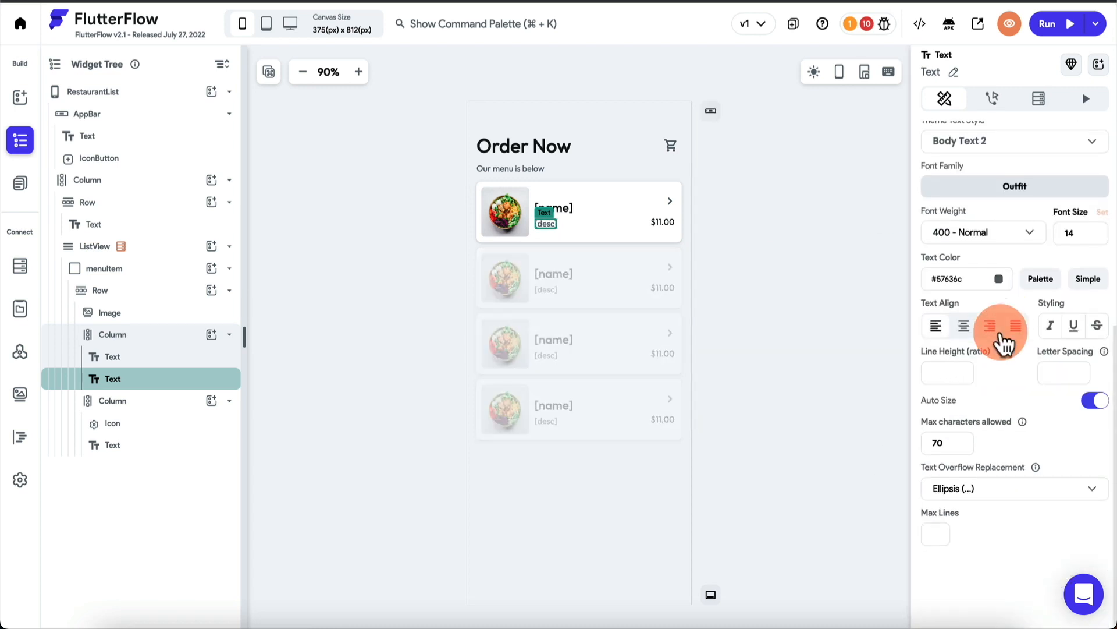
{"action": "left_click", "coordinate": [947, 447]}
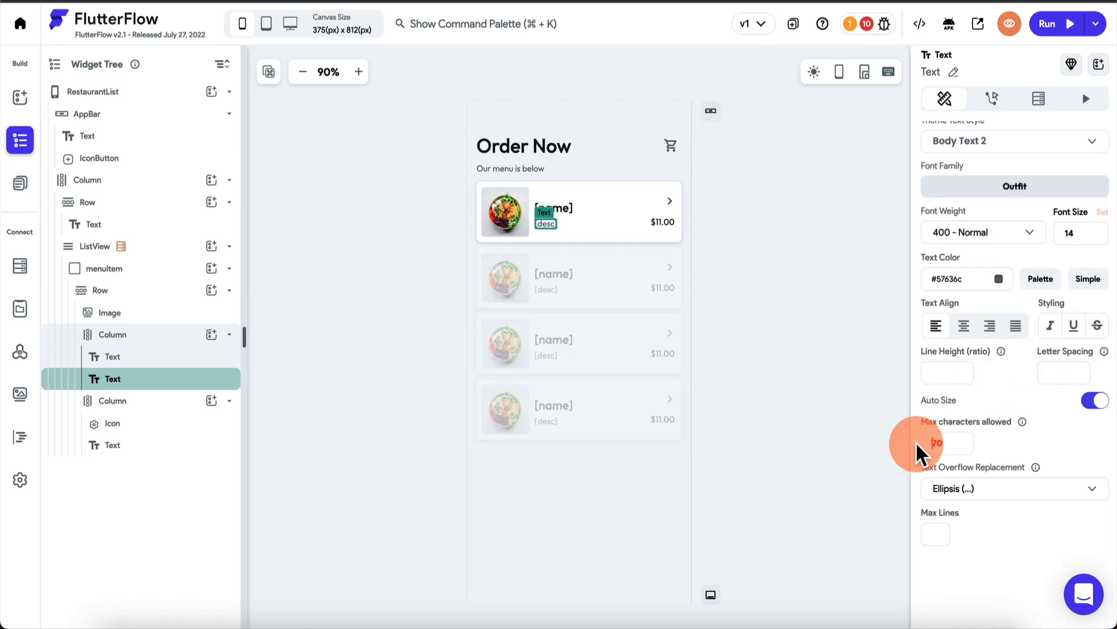
{"action": "key", "text": "Delete"}
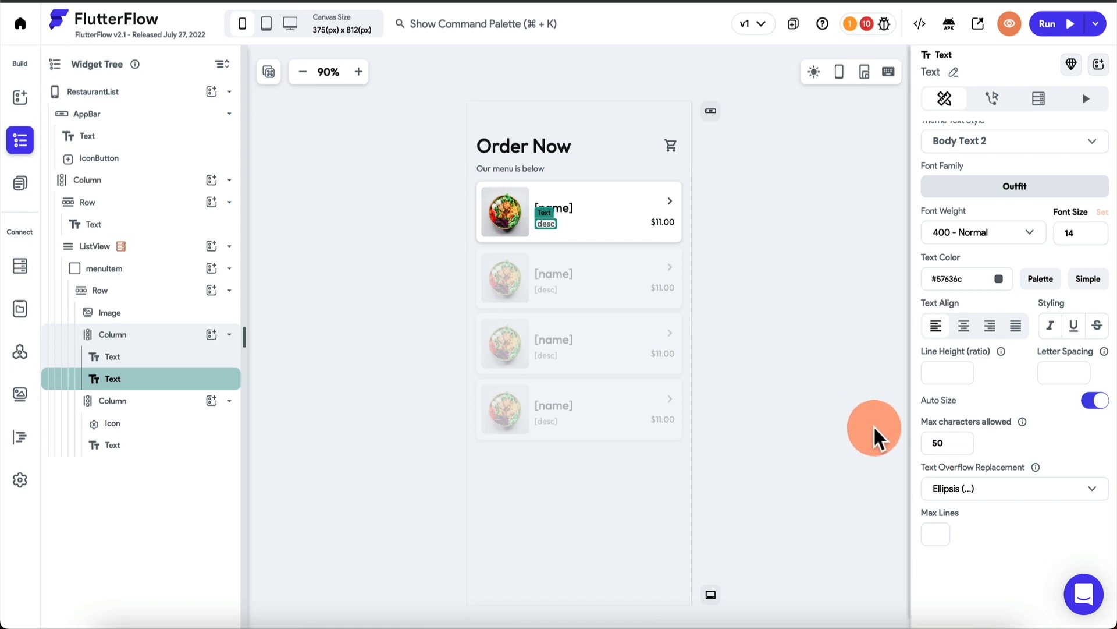
Step: Delete the $11.00 price text from the menuItem
{"action": "left_click", "coordinate": [663, 215]}
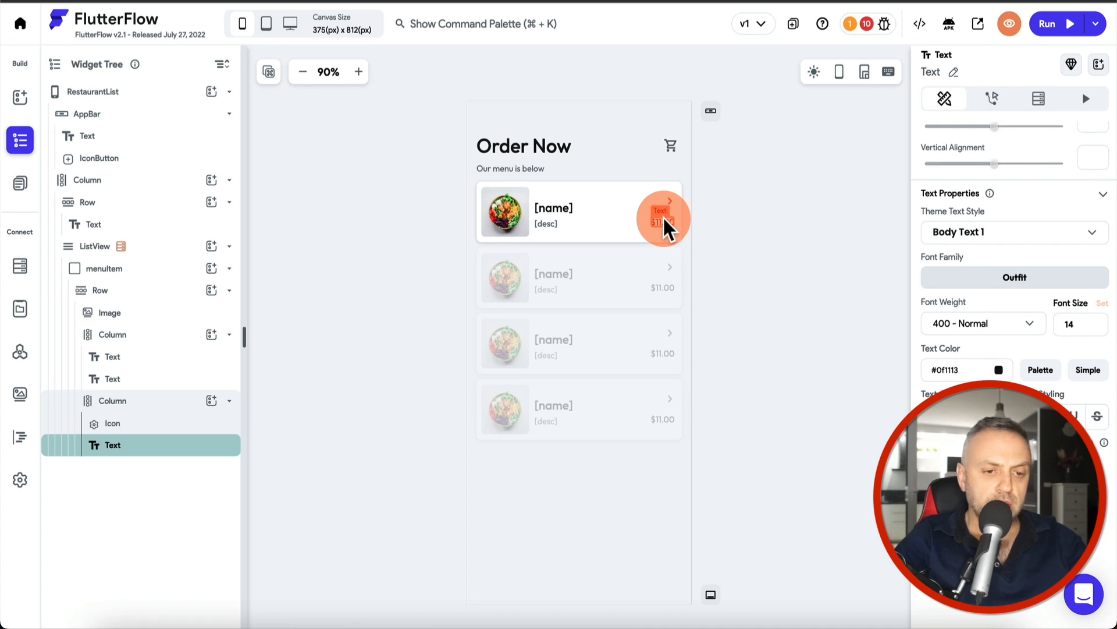
{"action": "key", "text": "Delete"}
{"action": "left_click", "coordinate": [778, 194]}
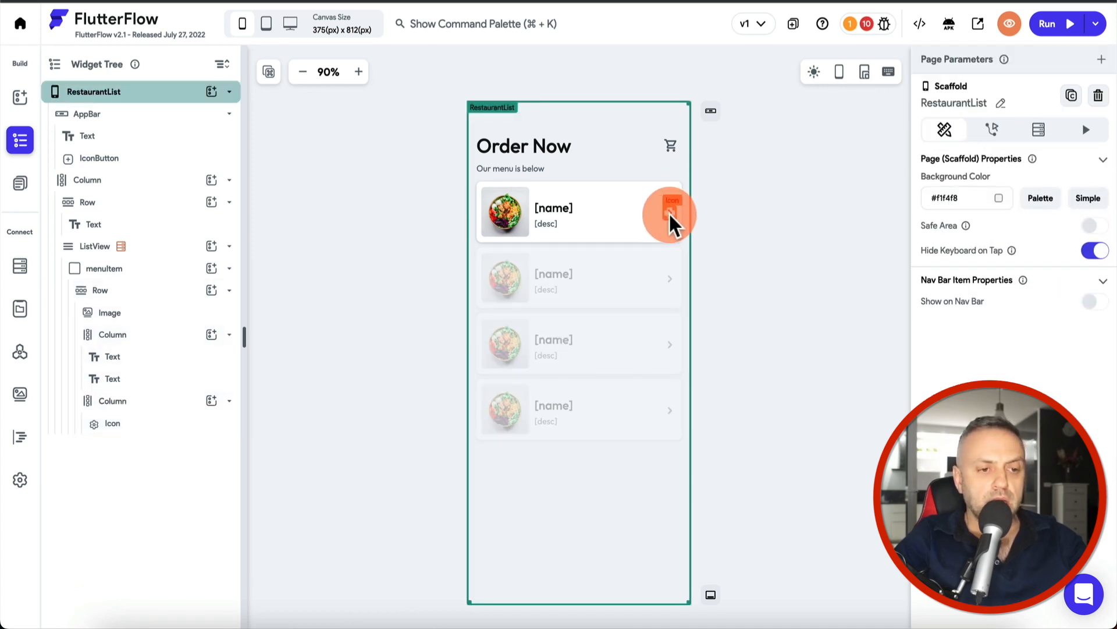
Step: Add an On Tap action to the menuItem's Row in RestaurantList that navigates to the DishesList page
{"action": "left_click", "coordinate": [628, 200]}
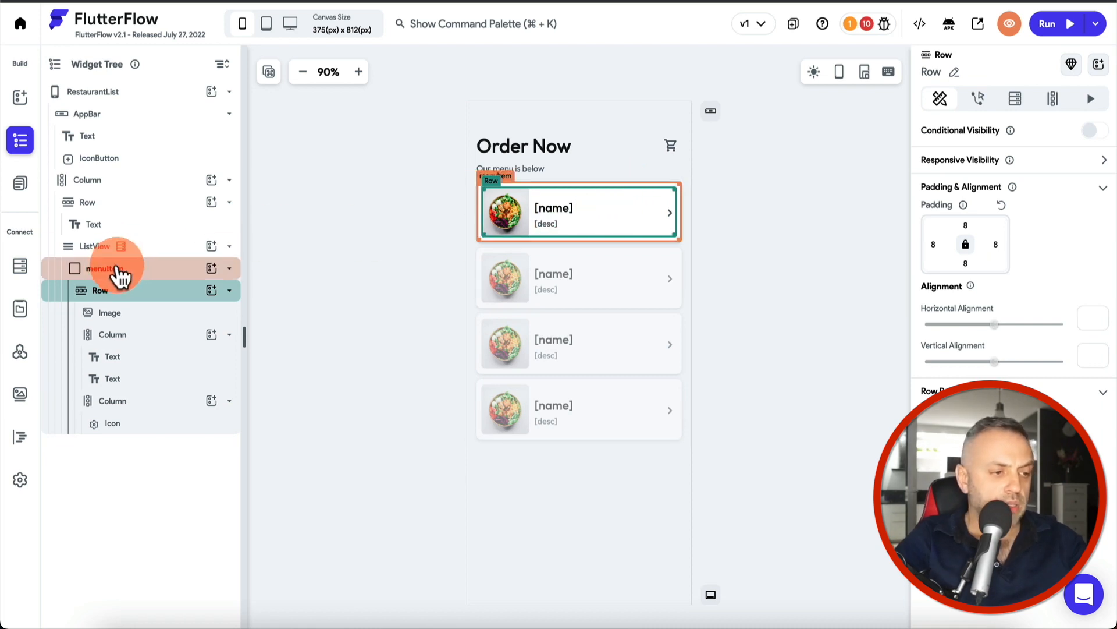
{"action": "left_click", "coordinate": [980, 99]}
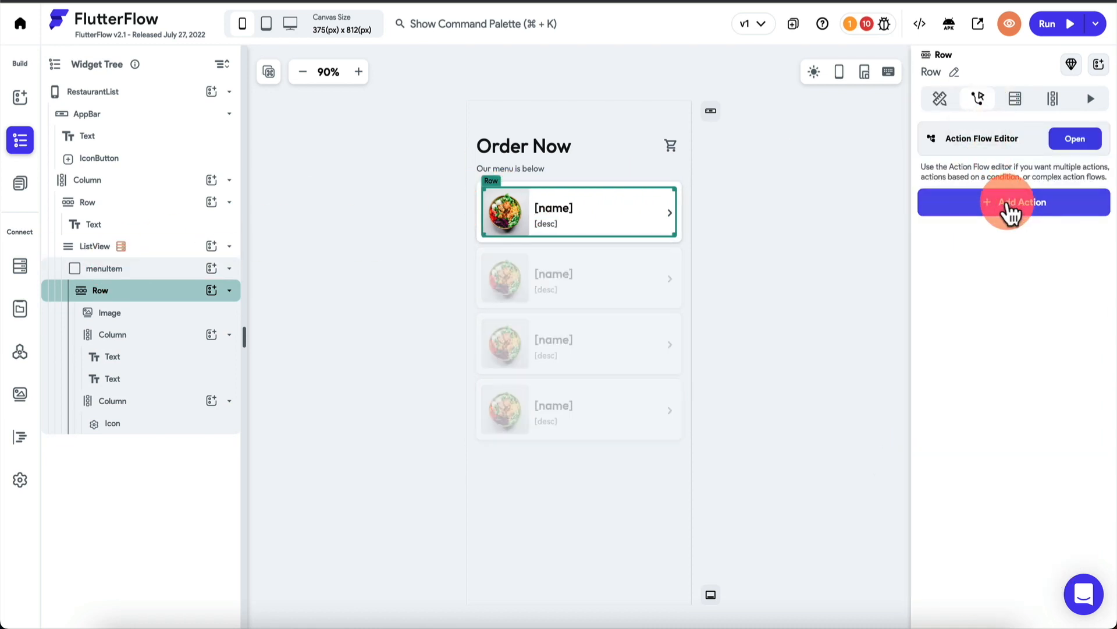
{"action": "left_click", "coordinate": [1013, 199]}
{"action": "type", "text": "nav"}
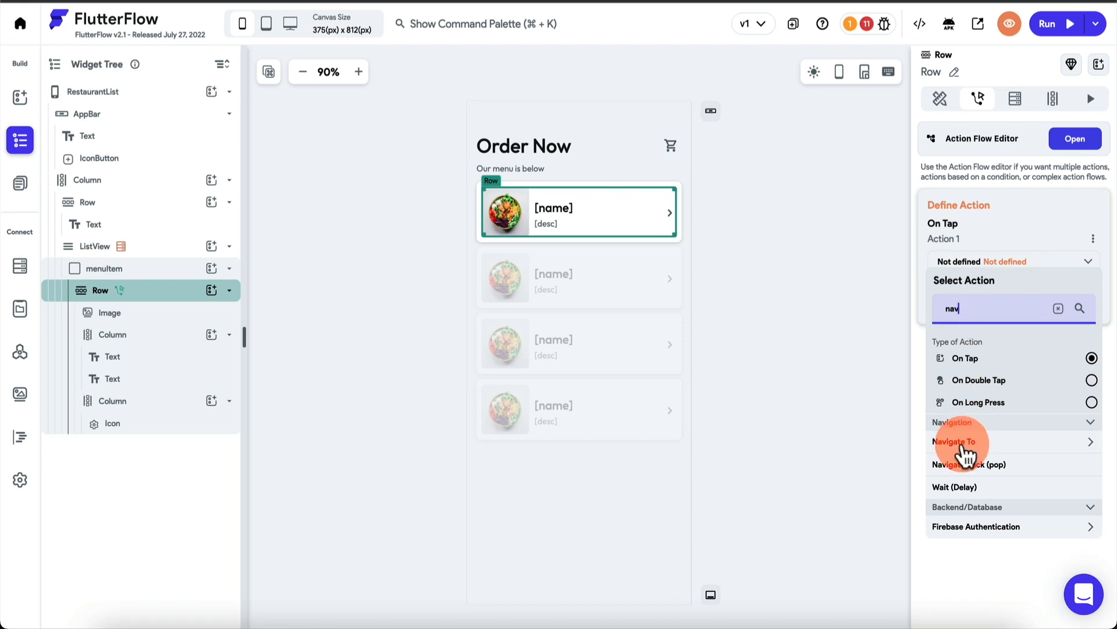
{"action": "left_click", "coordinate": [989, 446]}
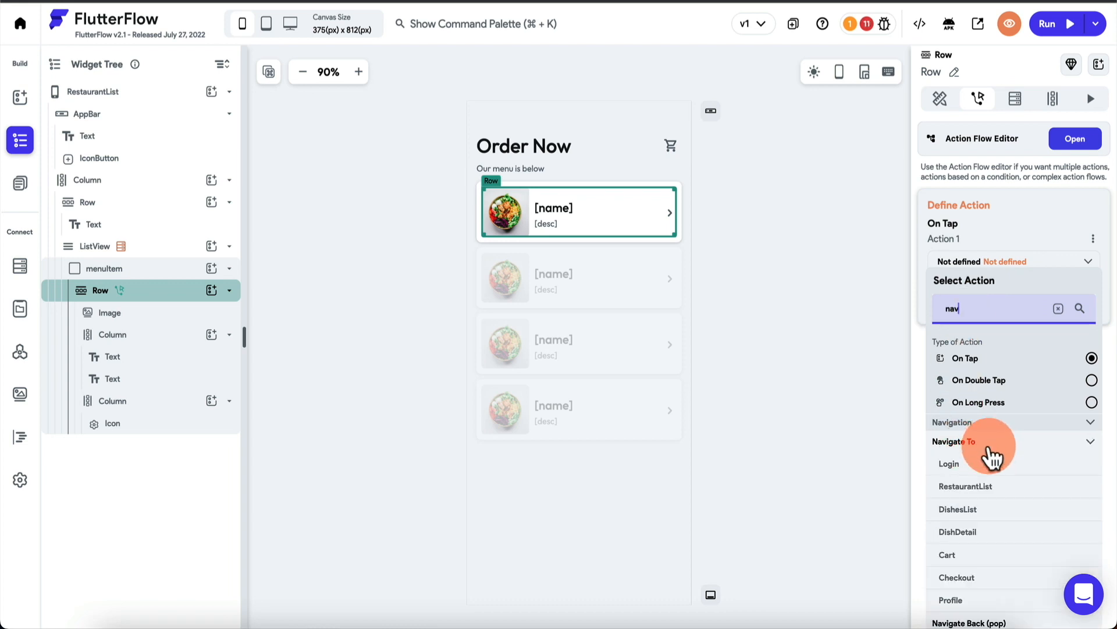
{"action": "left_click", "coordinate": [969, 510]}
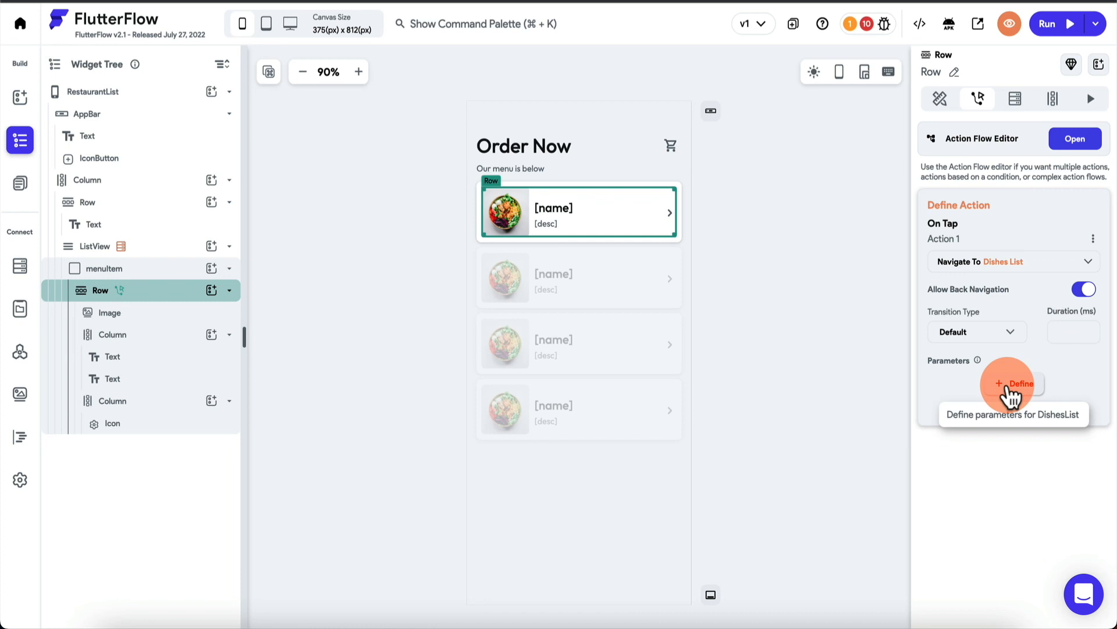
Step: Define a restRef parameter for the DishesList page as a DocumentReference to the restaurants collection
{"action": "left_click", "coordinate": [1010, 384]}
{"action": "left_click", "coordinate": [1013, 138]}
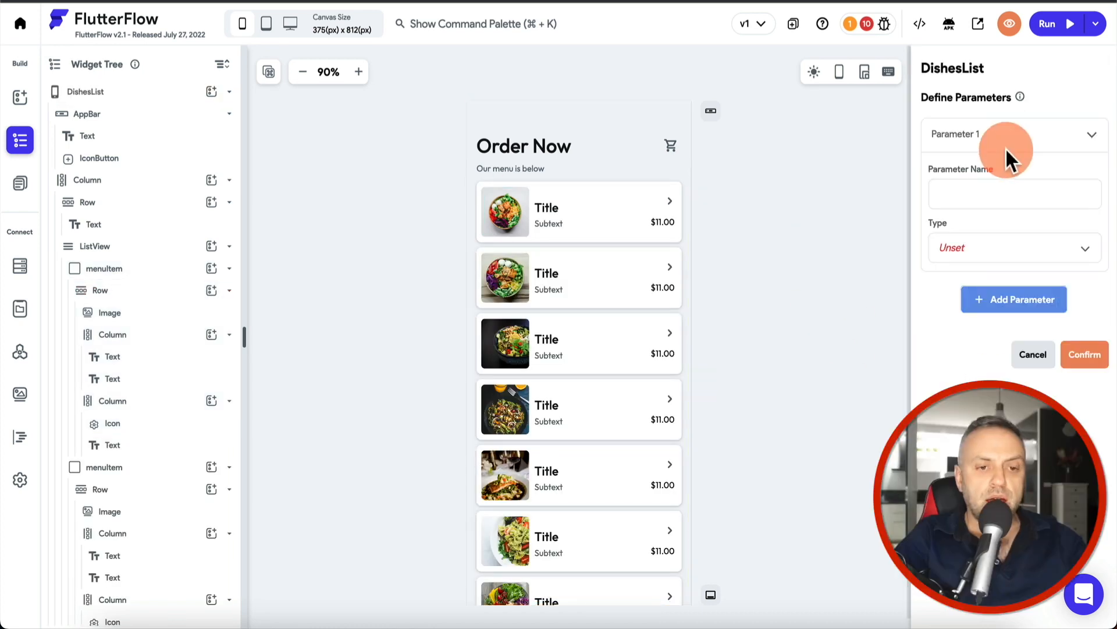
{"action": "type", "text": "rest"}
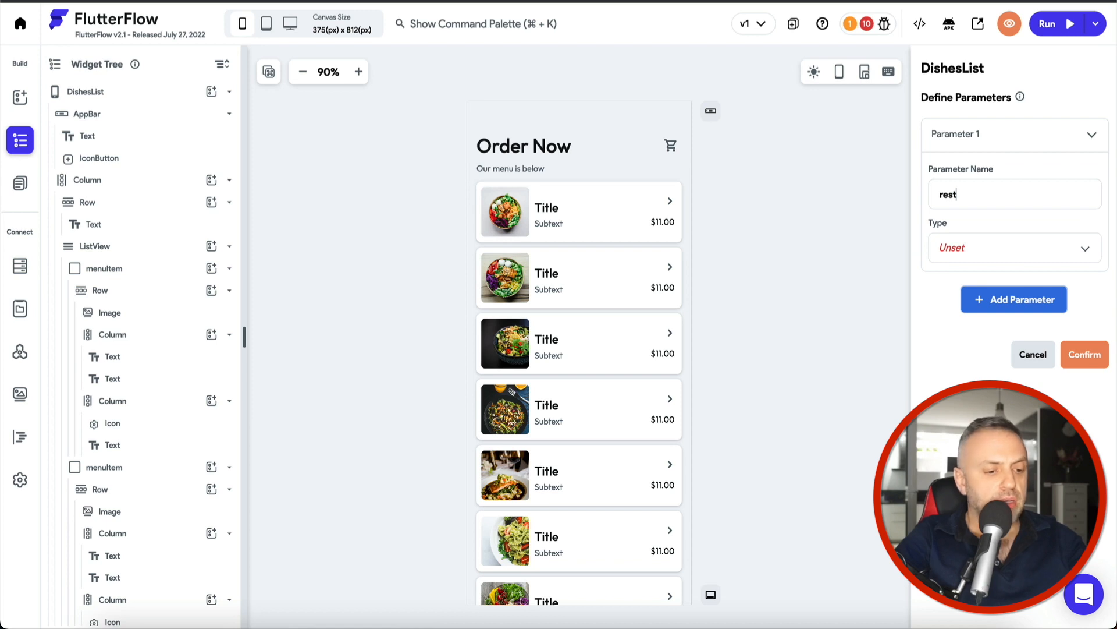
{"action": "left_click", "coordinate": [1003, 254]}
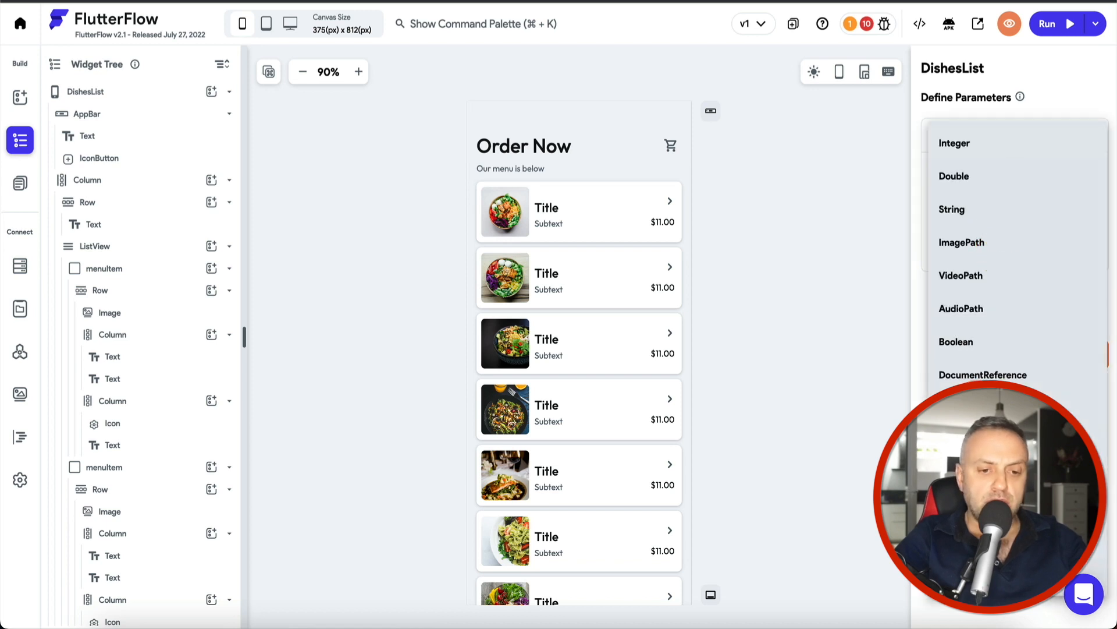
{"action": "left_click", "coordinate": [1003, 376]}
{"action": "left_click", "coordinate": [990, 309]}
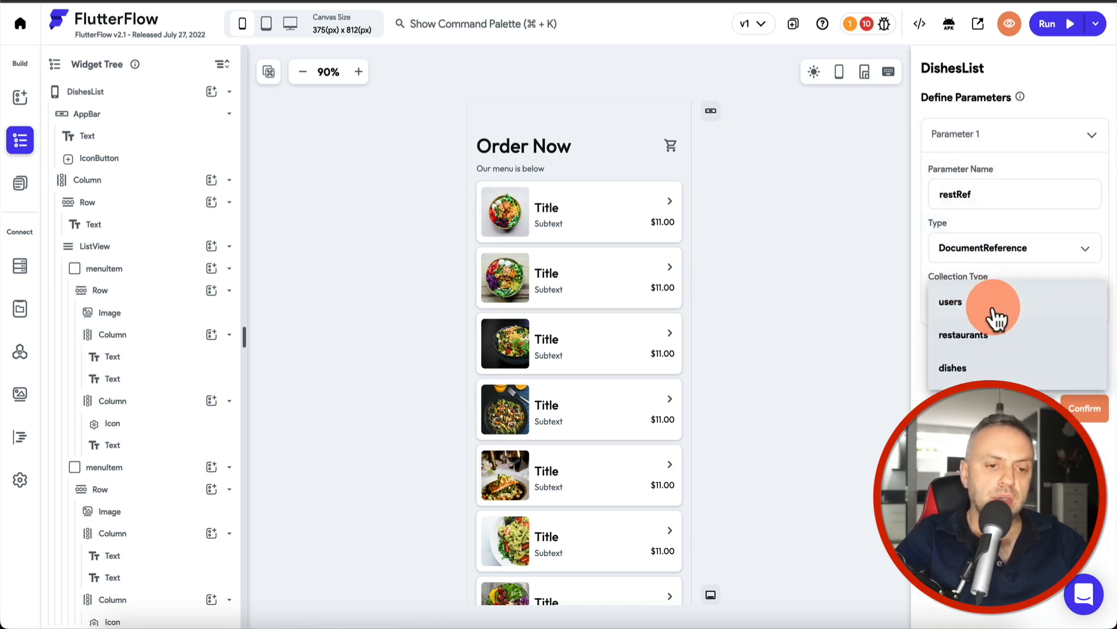
{"action": "left_click", "coordinate": [986, 334]}
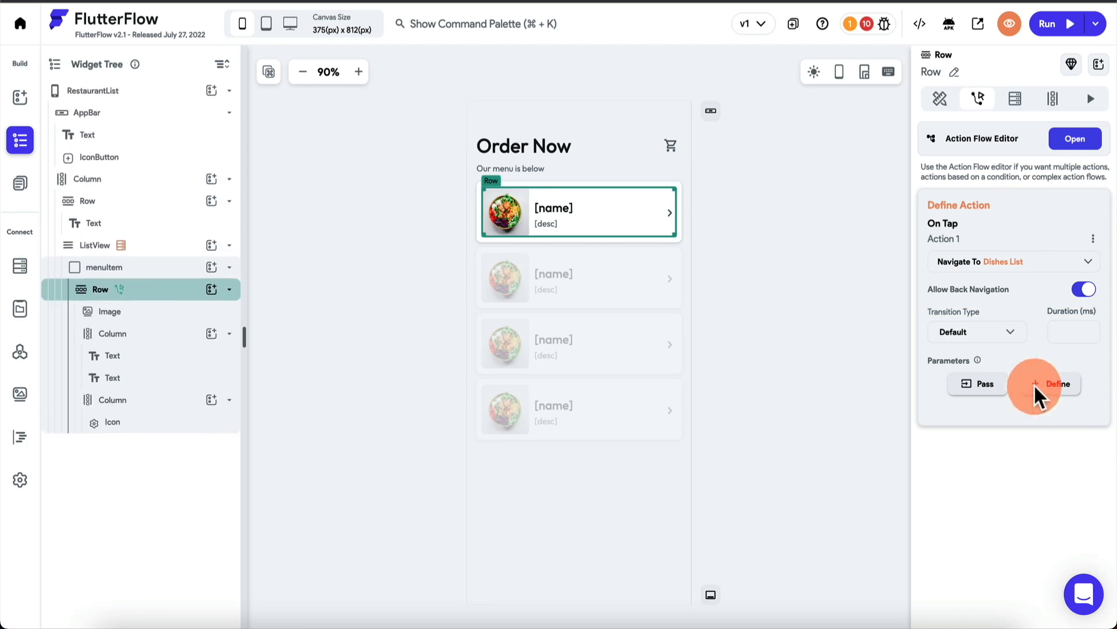
Step: Pass the restaurants document's reference as the restRef parameter of the navigation action
{"action": "left_click", "coordinate": [984, 384]}
{"action": "left_click", "coordinate": [988, 401]}
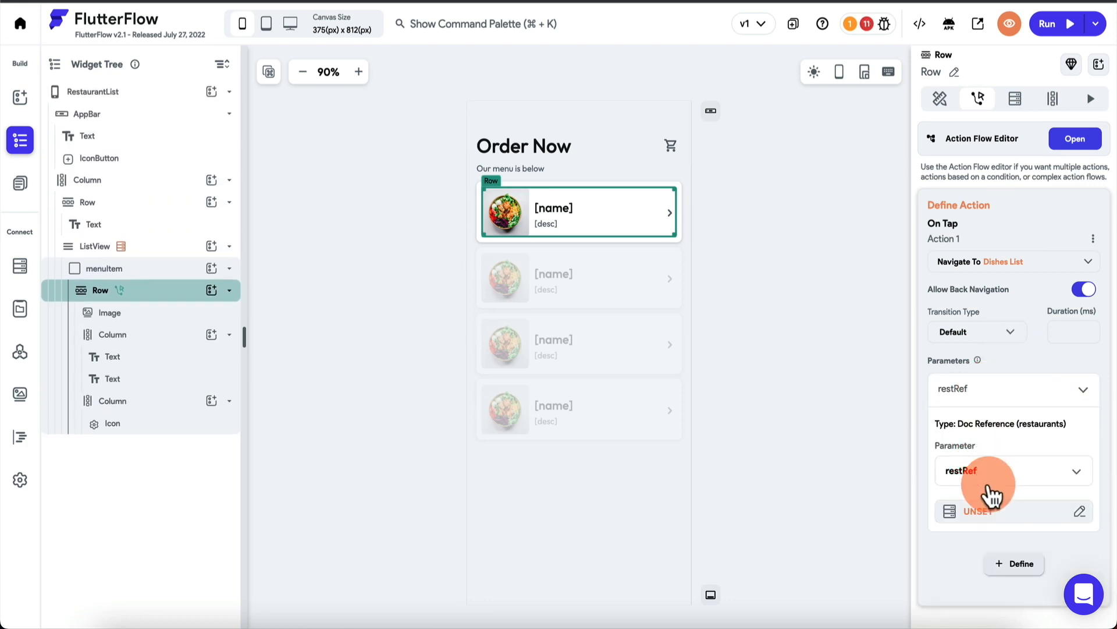
{"action": "left_click", "coordinate": [990, 512]}
{"action": "left_click", "coordinate": [825, 404]}
{"action": "left_click", "coordinate": [803, 512]}
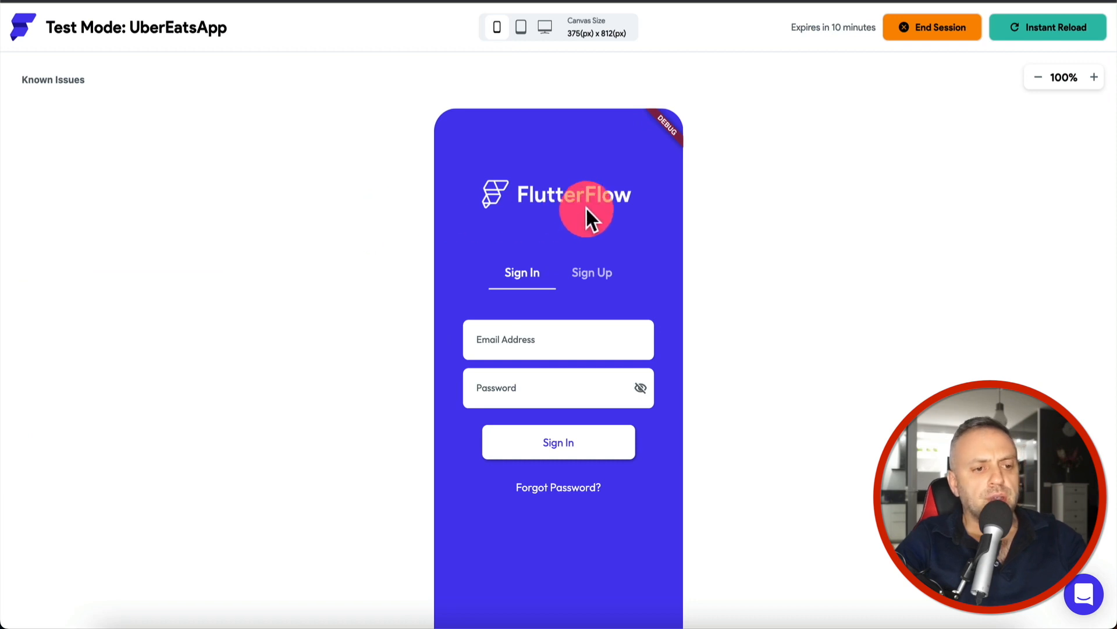
Step: In the test-mode app, go to Sign Up and open the first restaurant in the list
{"action": "left_click", "coordinate": [596, 280]}
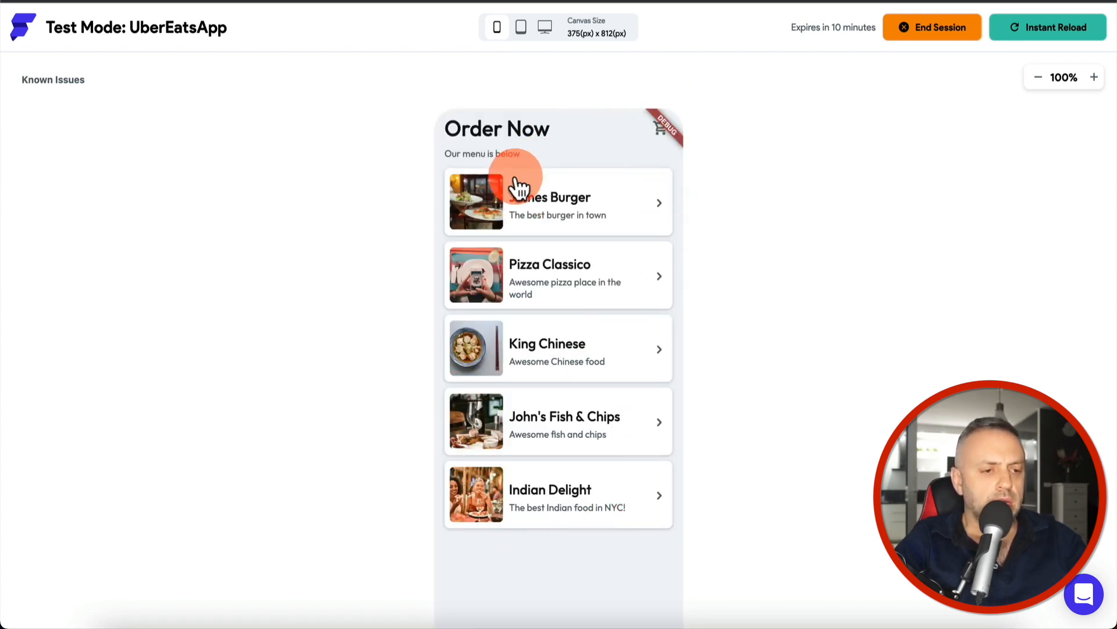
{"action": "left_click", "coordinate": [573, 203]}
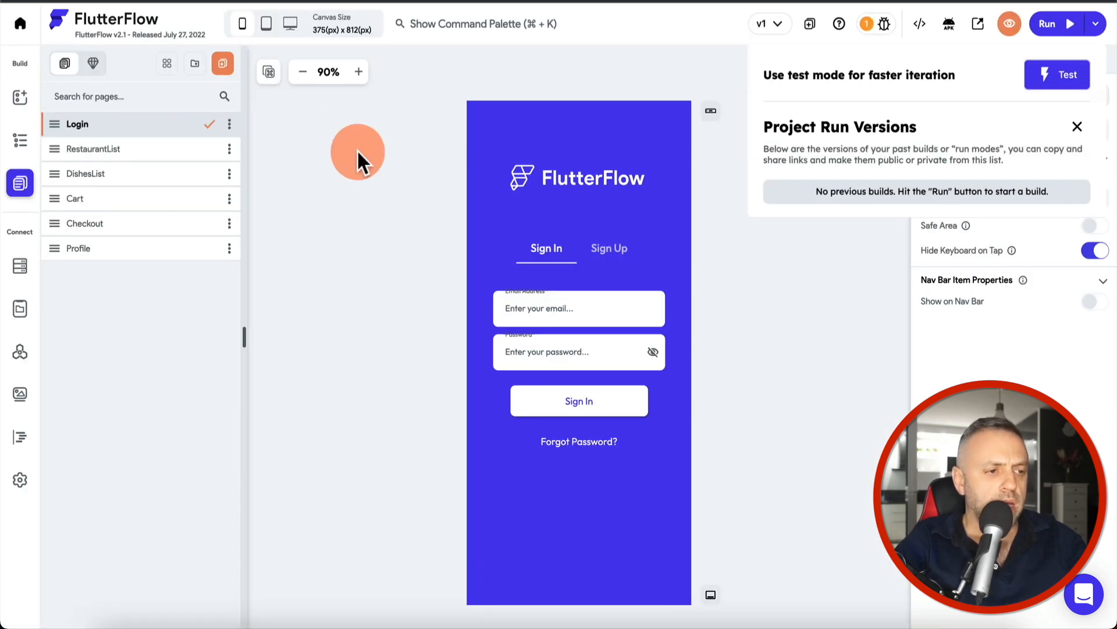
Step: Open the DishesList page in the FlutterFlow editor and expand its page parameters
{"action": "left_click", "coordinate": [120, 164]}
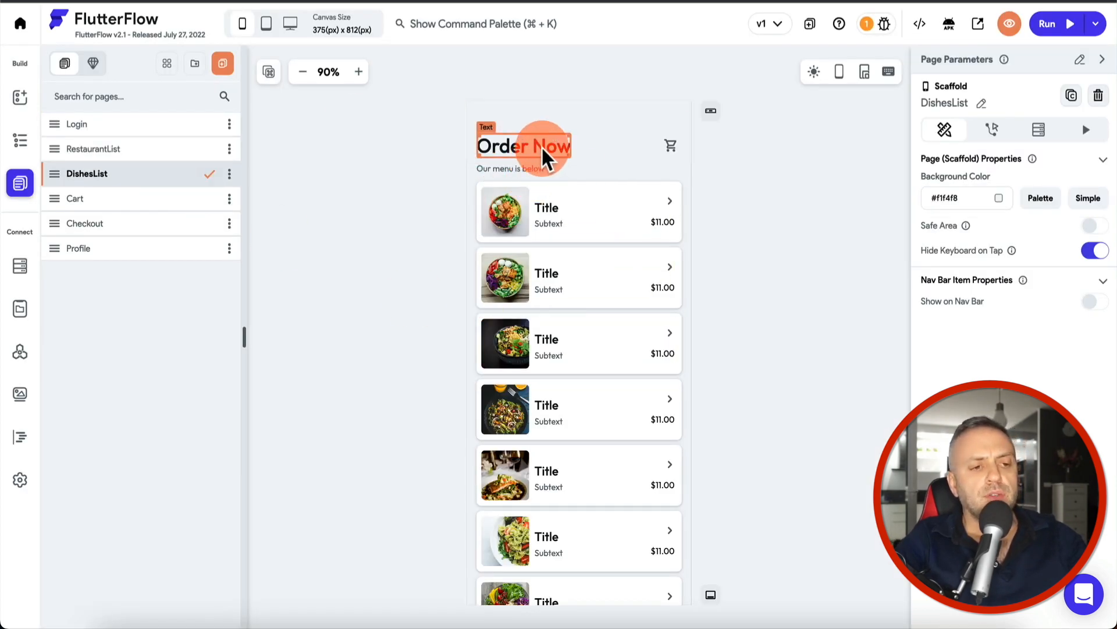
{"action": "left_click", "coordinate": [1102, 60]}
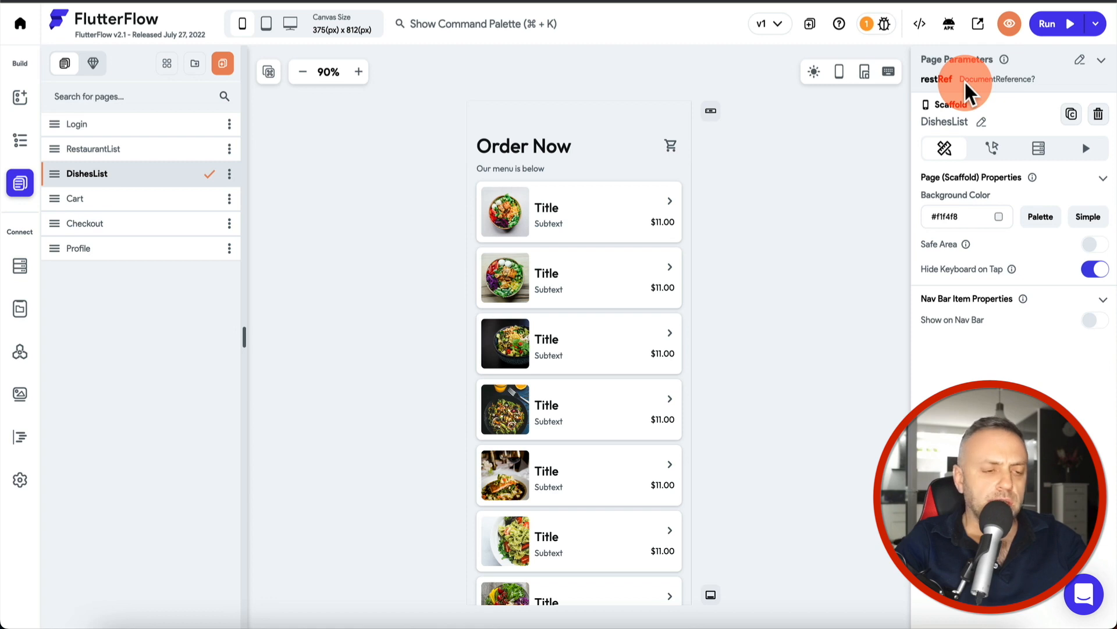
Step: Delete every menuItem except the first, plus the loading indicator row, from the DishesList page's ListView
{"action": "left_click", "coordinate": [19, 142]}
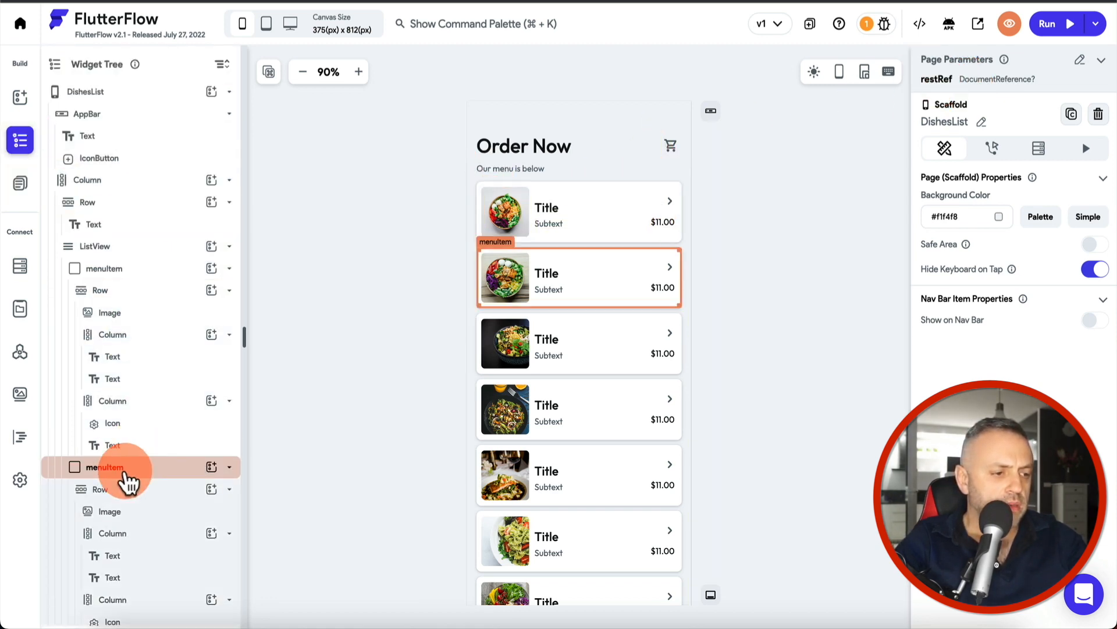
{"action": "left_click", "coordinate": [126, 475]}
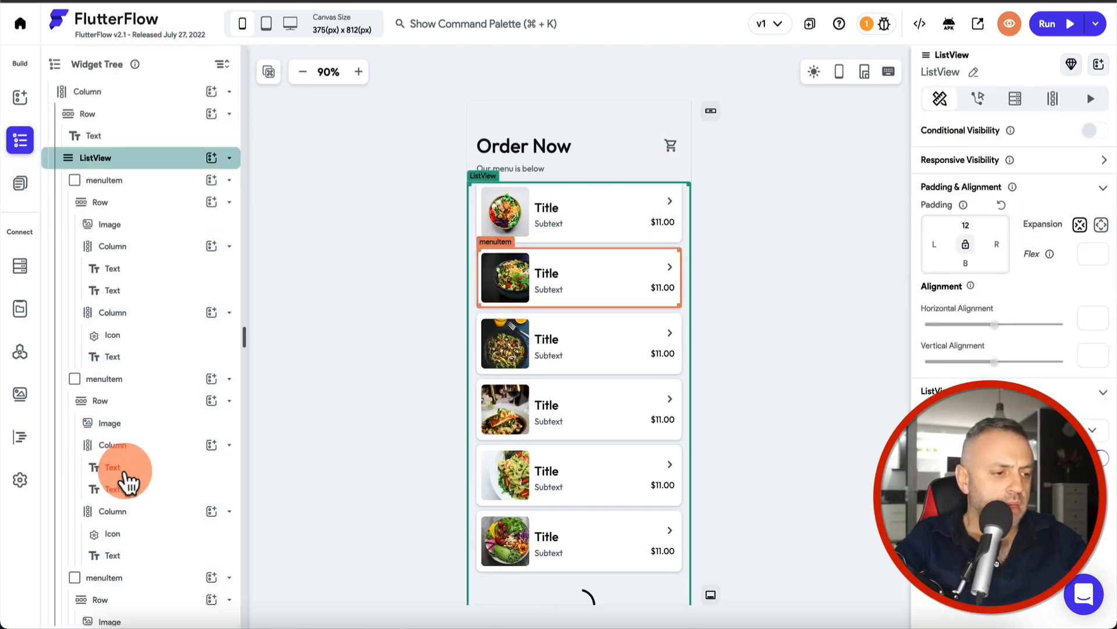
{"action": "left_click", "coordinate": [142, 379]}
{"action": "key", "text": "Delete"}
{"action": "left_click", "coordinate": [129, 380]}
{"action": "key", "text": "Delete"}
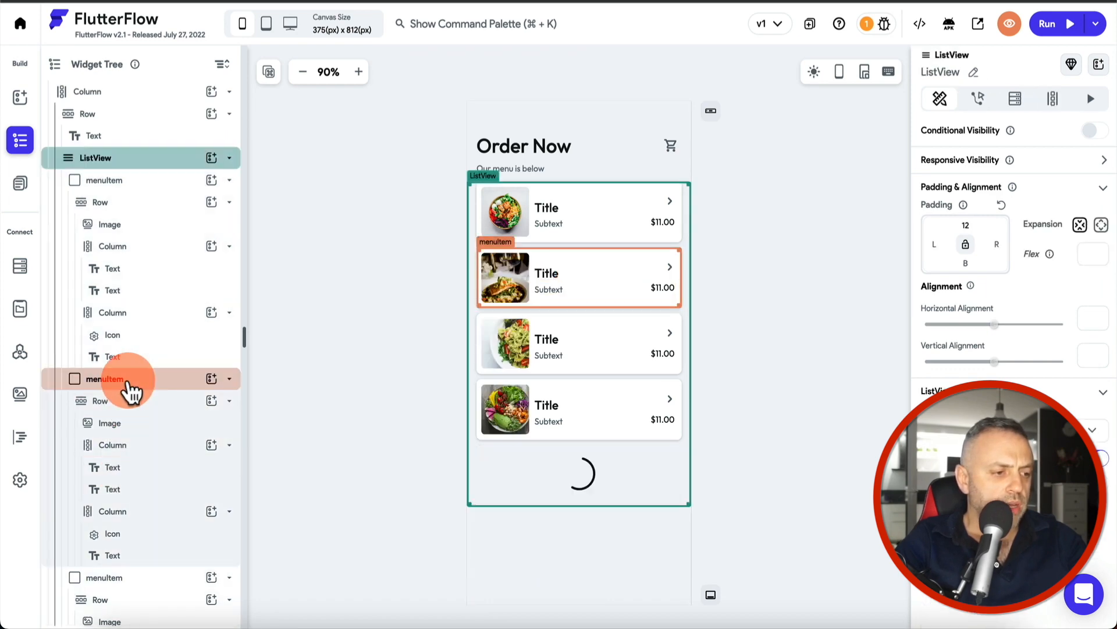
{"action": "left_click", "coordinate": [129, 380]}
{"action": "key", "text": "Delete"}
{"action": "left_click", "coordinate": [128, 381]}
{"action": "key", "text": "Delete"}
{"action": "left_click", "coordinate": [128, 395]}
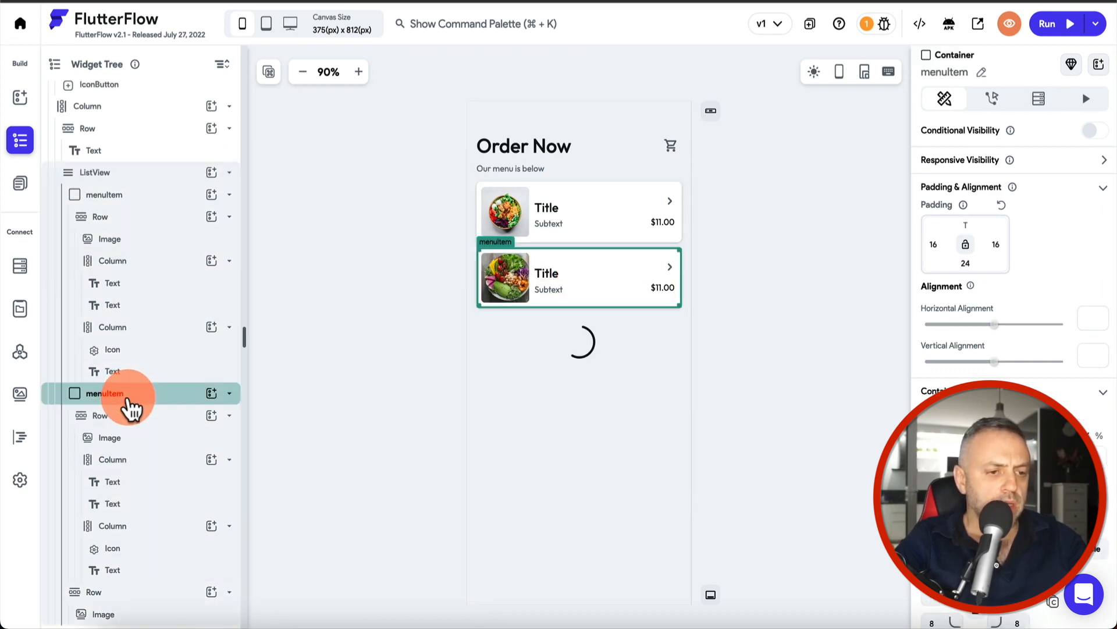
{"action": "key", "text": "Delete"}
{"action": "left_click", "coordinate": [537, 265]}
{"action": "key", "text": "Delete"}
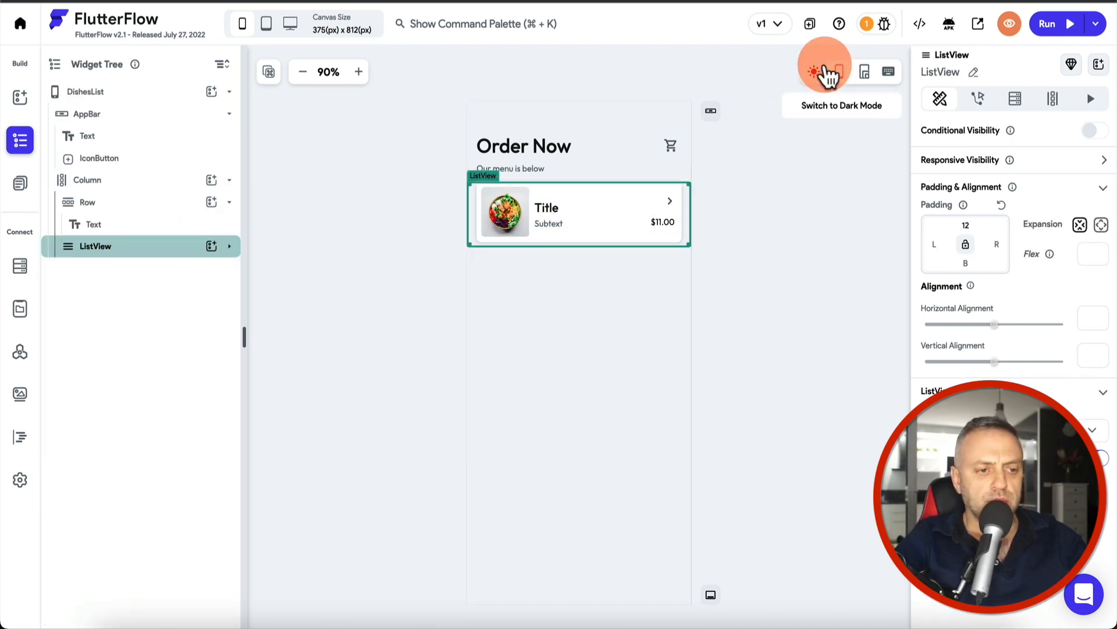
Step: Add a Query Collection backend query on the dishes collection to the DishesList page's ListView
{"action": "left_click", "coordinate": [1015, 99]}
{"action": "left_click", "coordinate": [984, 164]}
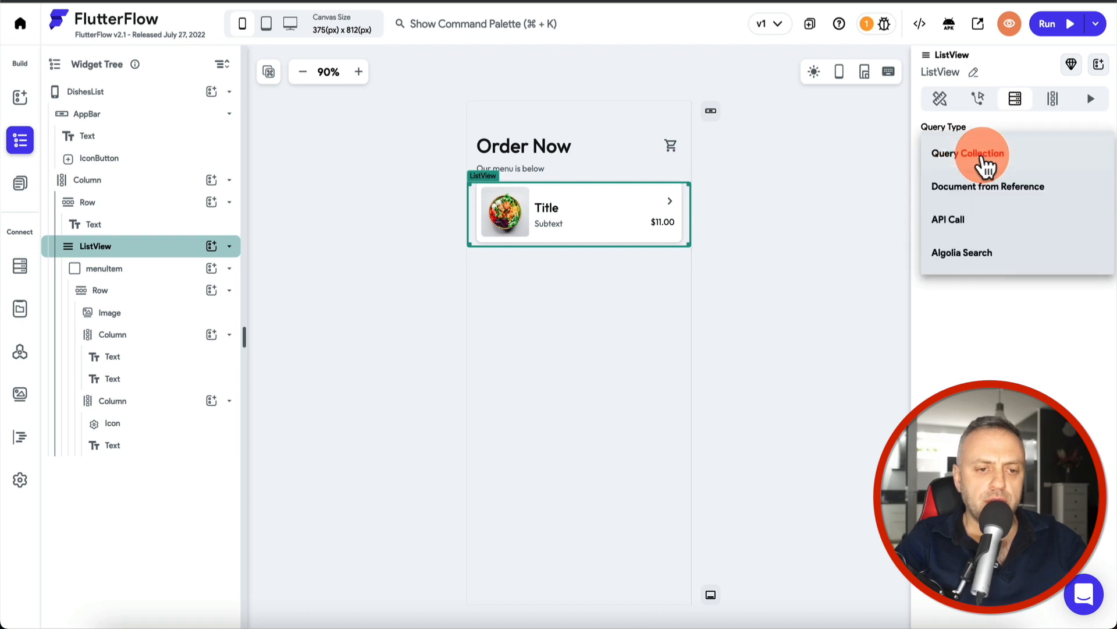
{"action": "left_click", "coordinate": [1008, 163]}
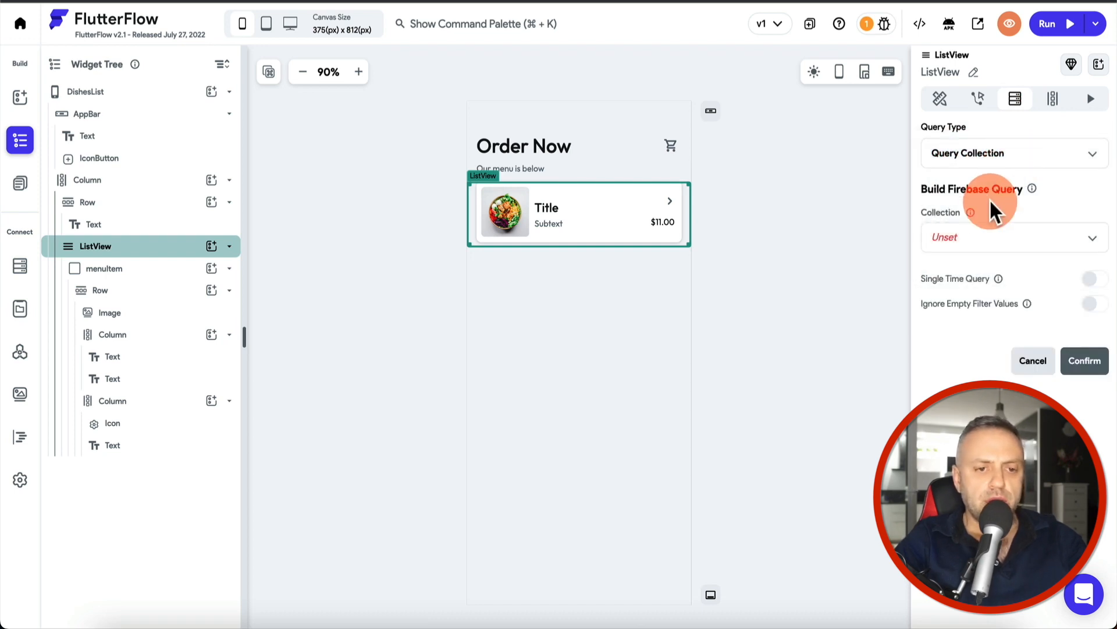
{"action": "left_click", "coordinate": [993, 240]}
{"action": "left_click", "coordinate": [970, 305]}
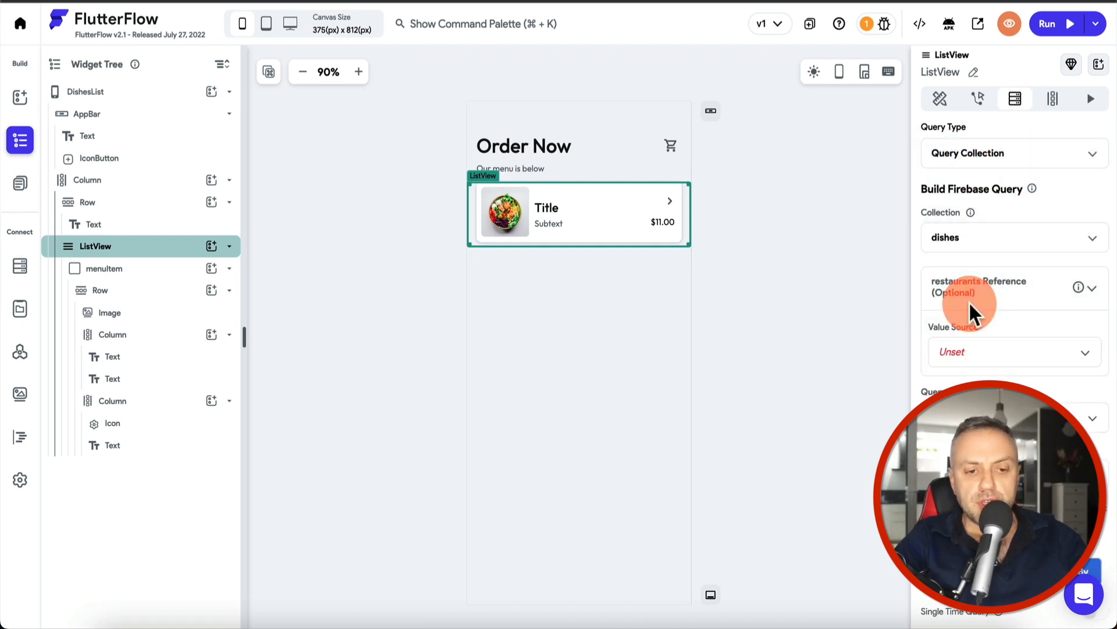
Step: Set the query's restaurants reference from the restRef variable, keep List of Documents as query type, and save the backend query
{"action": "left_click", "coordinate": [1000, 358]}
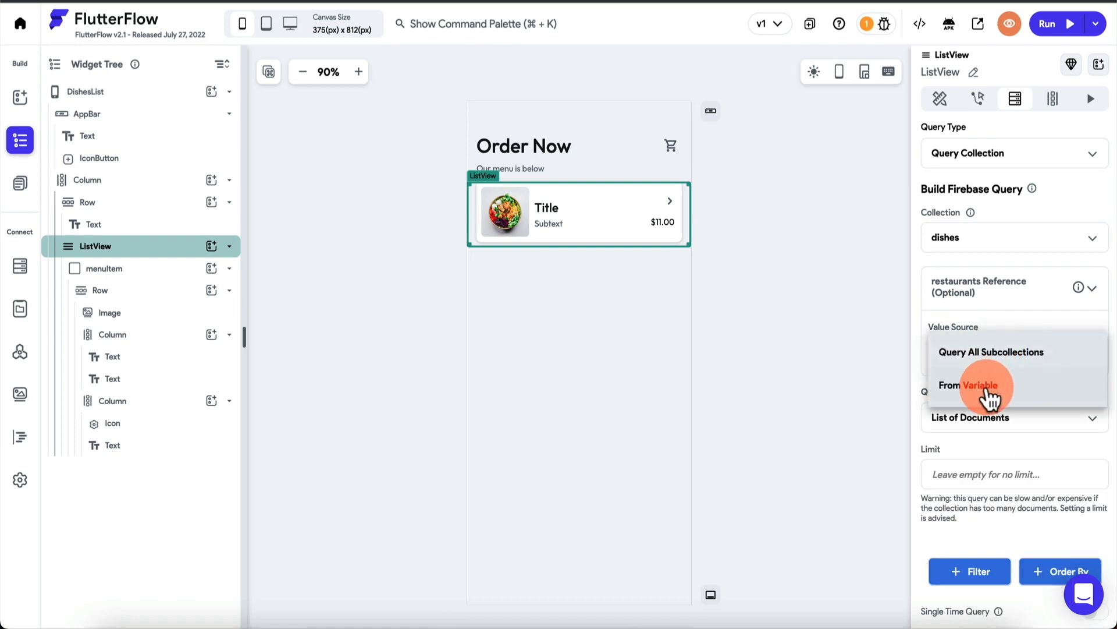
{"action": "left_click", "coordinate": [987, 387]}
{"action": "left_click", "coordinate": [984, 394]}
{"action": "left_click", "coordinate": [774, 400]}
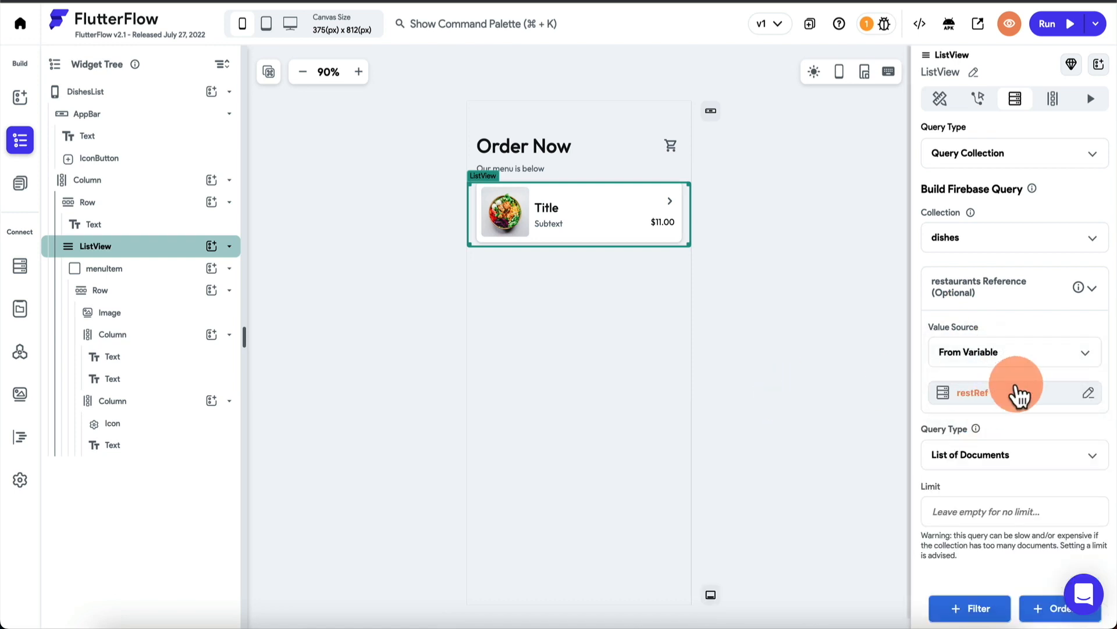
{"action": "scroll", "coordinate": [1015, 387], "scroll_direction": "down", "scroll_amount": 3}
{"action": "scroll", "coordinate": [984, 328], "scroll_direction": "up", "scroll_amount": 3}
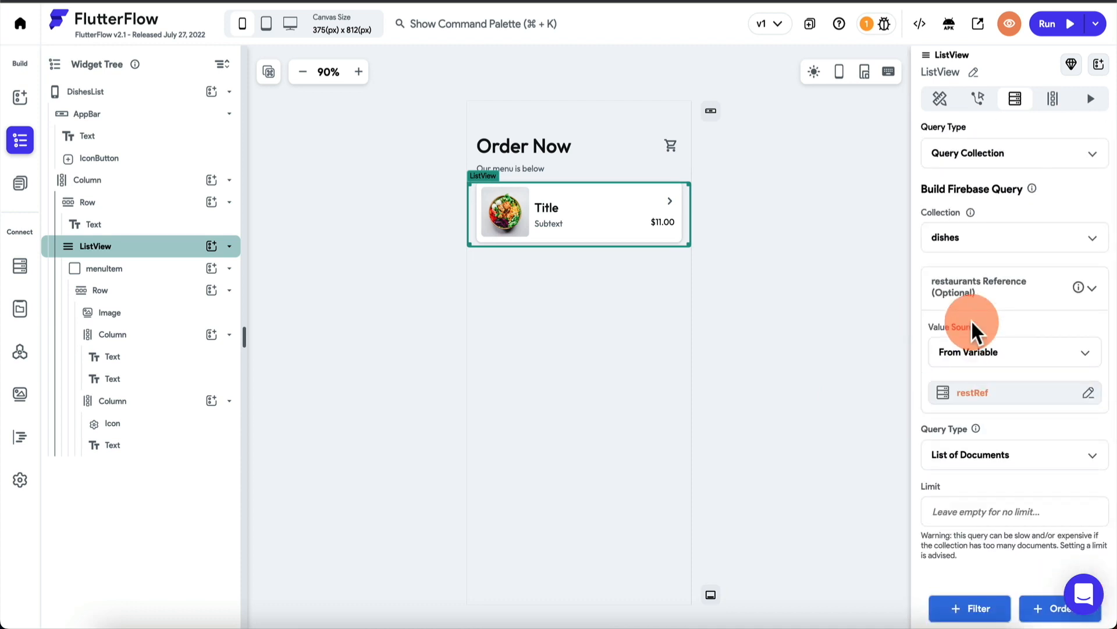
{"action": "scroll", "coordinate": [961, 360], "scroll_direction": "down", "scroll_amount": 5}
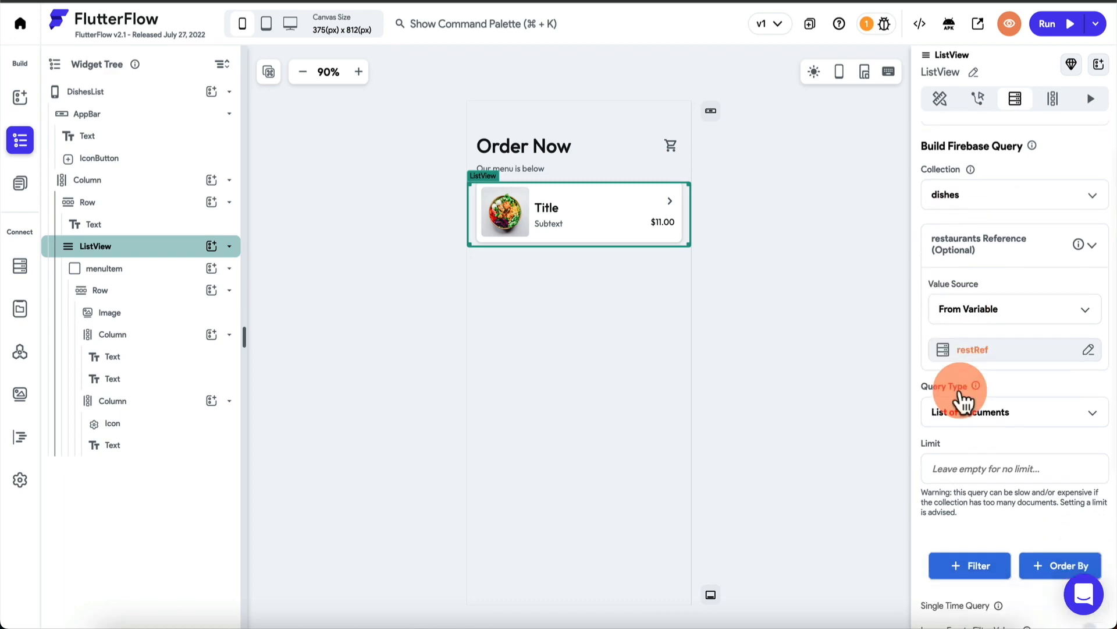
{"action": "scroll", "coordinate": [959, 388], "scroll_direction": "down", "scroll_amount": 1}
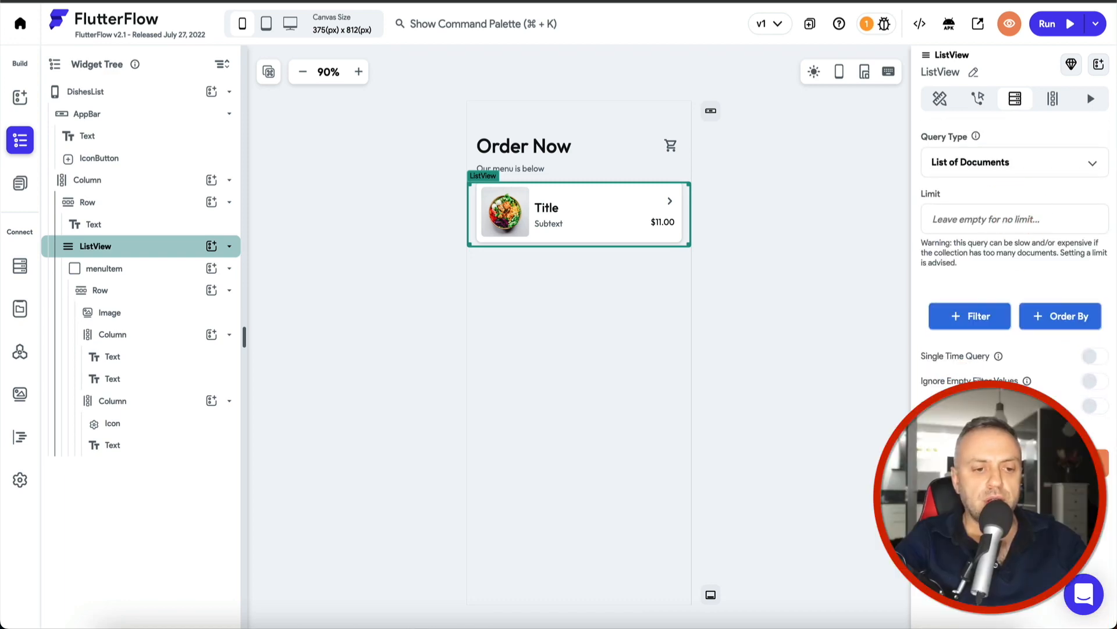
{"action": "left_click", "coordinate": [1090, 463]}
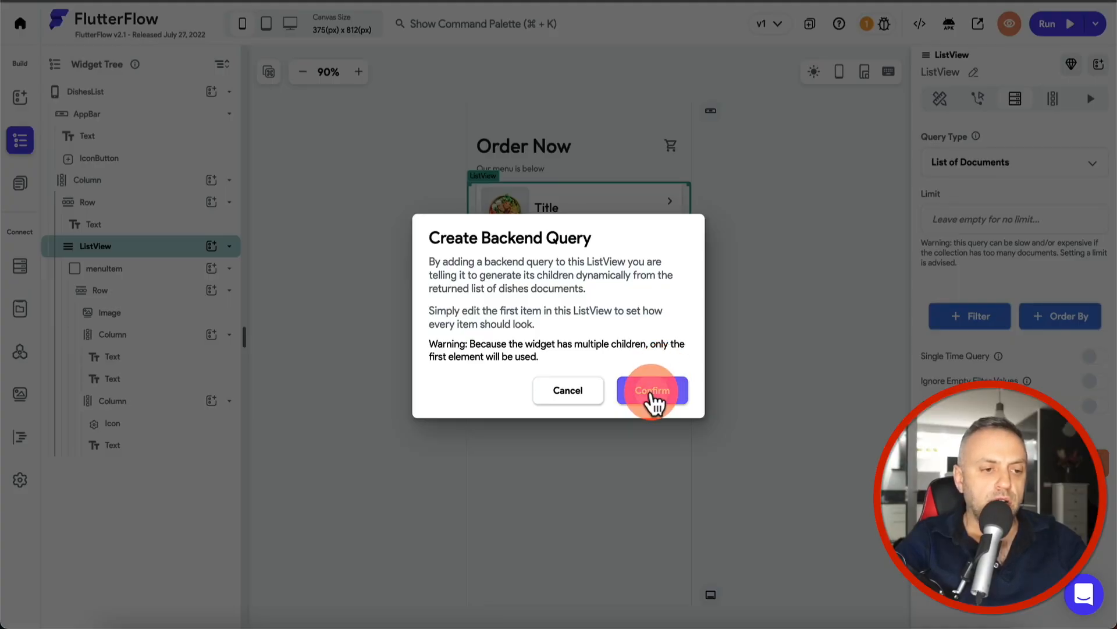
{"action": "left_click", "coordinate": [653, 396]}
{"action": "scroll", "coordinate": [1026, 279], "scroll_direction": "up", "scroll_amount": 1}
{"action": "scroll", "coordinate": [1026, 279], "scroll_direction": "up", "scroll_amount": 3}
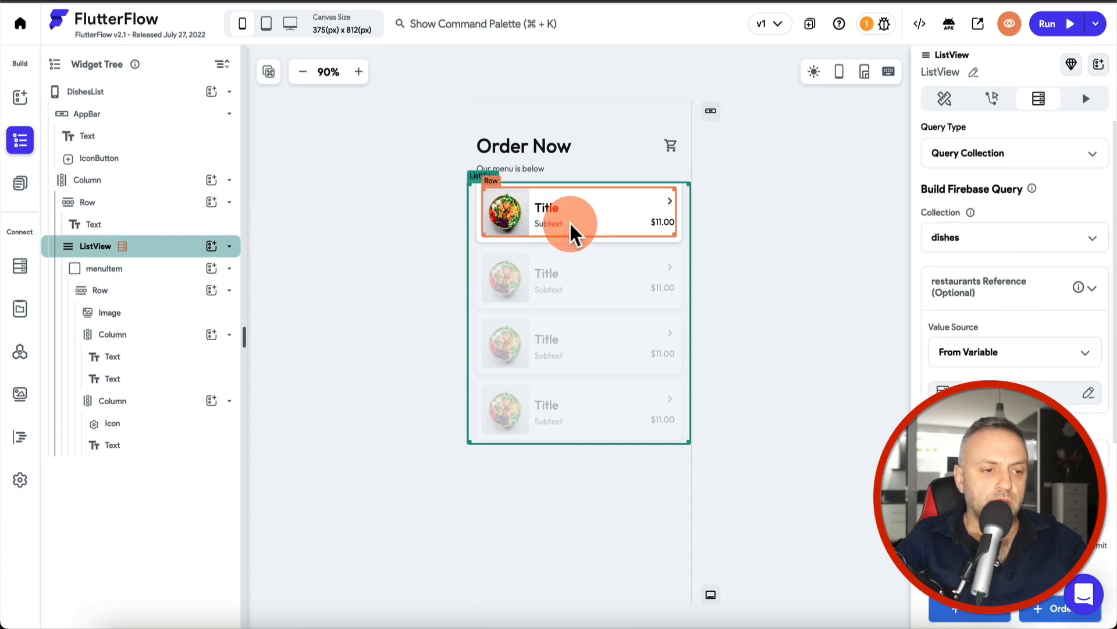
Step: Bind the DishesList menuItem's image path to the img field of the dishes document
{"action": "left_click", "coordinate": [498, 218]}
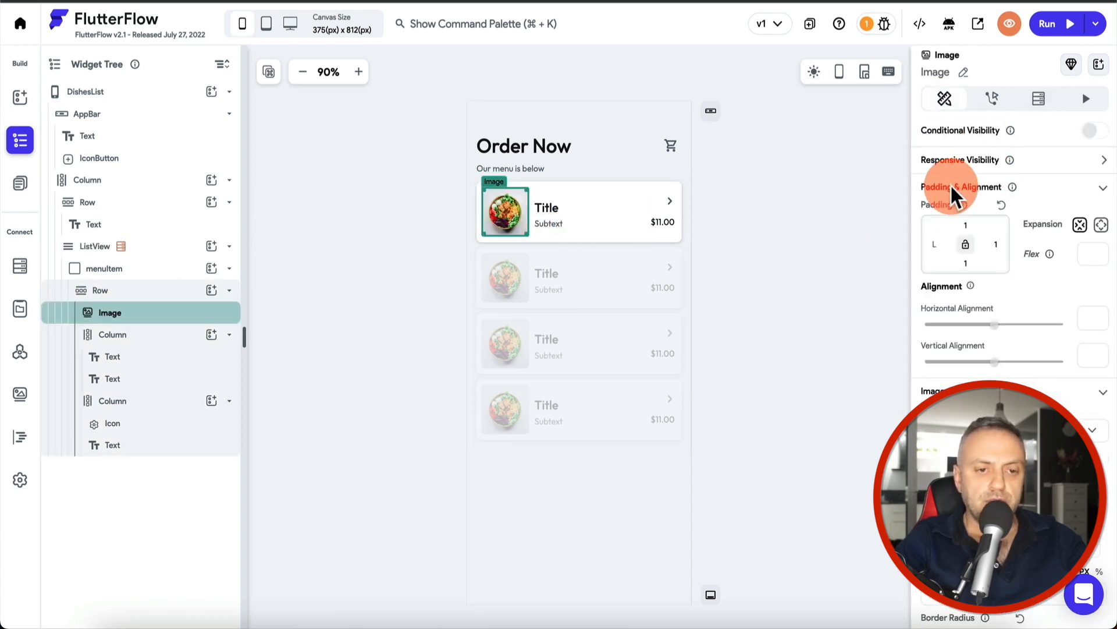
{"action": "scroll", "coordinate": [955, 192], "scroll_direction": "down", "scroll_amount": 5}
{"action": "left_click", "coordinate": [978, 287]}
{"action": "left_click", "coordinate": [756, 456]}
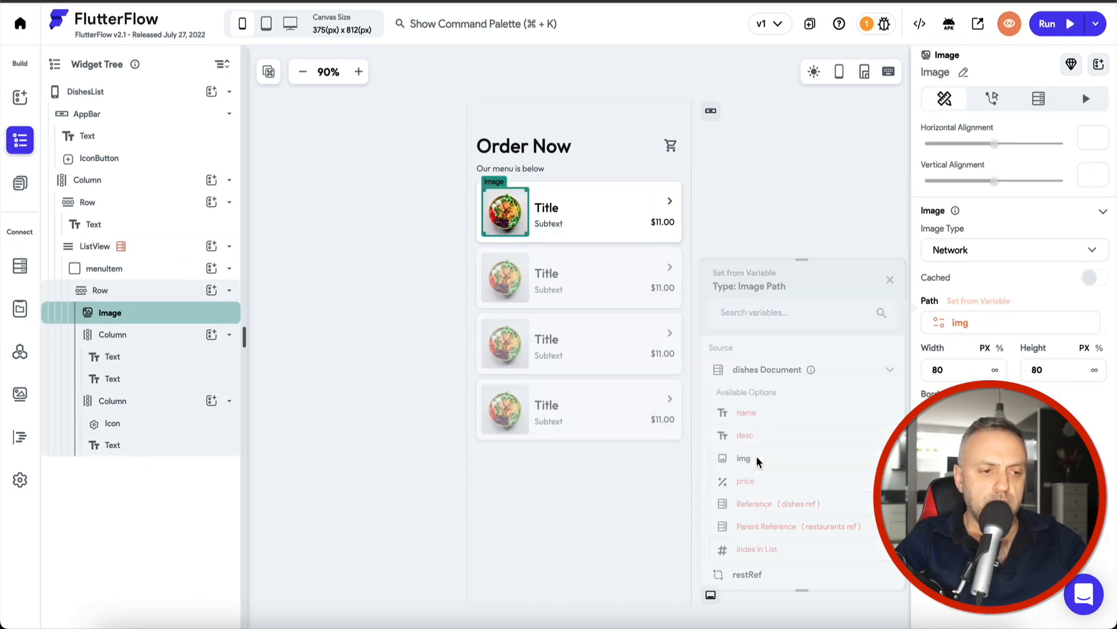
Step: Bind the menuItem's Title text to the name field of the dishes document
{"action": "left_click", "coordinate": [549, 205]}
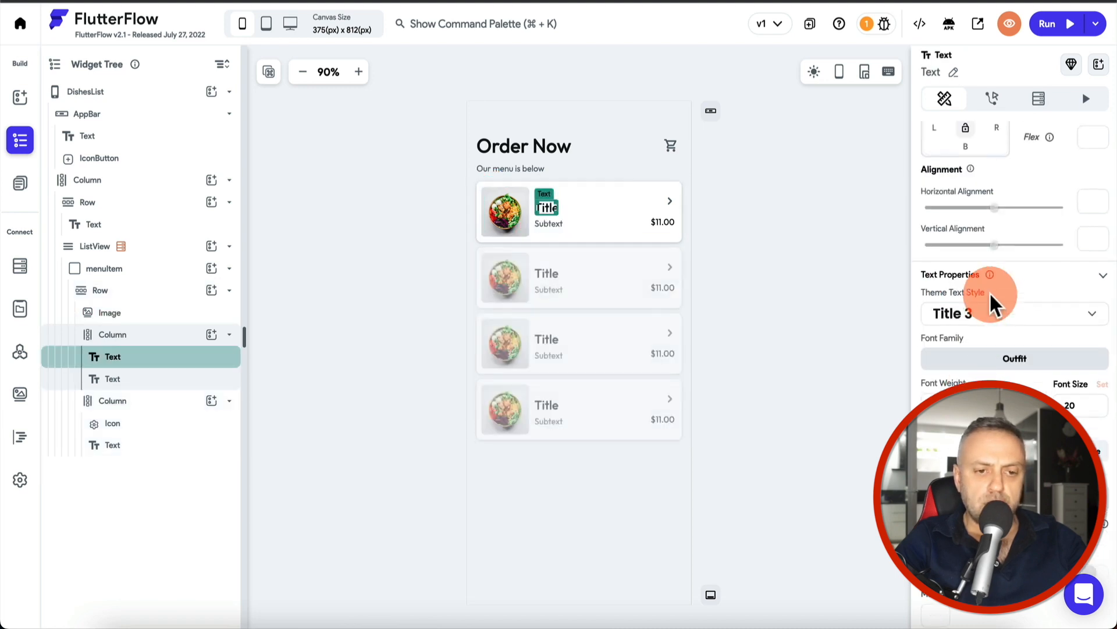
{"action": "scroll", "coordinate": [989, 250], "scroll_direction": "up", "scroll_amount": 4}
{"action": "left_click", "coordinate": [980, 142]}
{"action": "left_click", "coordinate": [793, 220]}
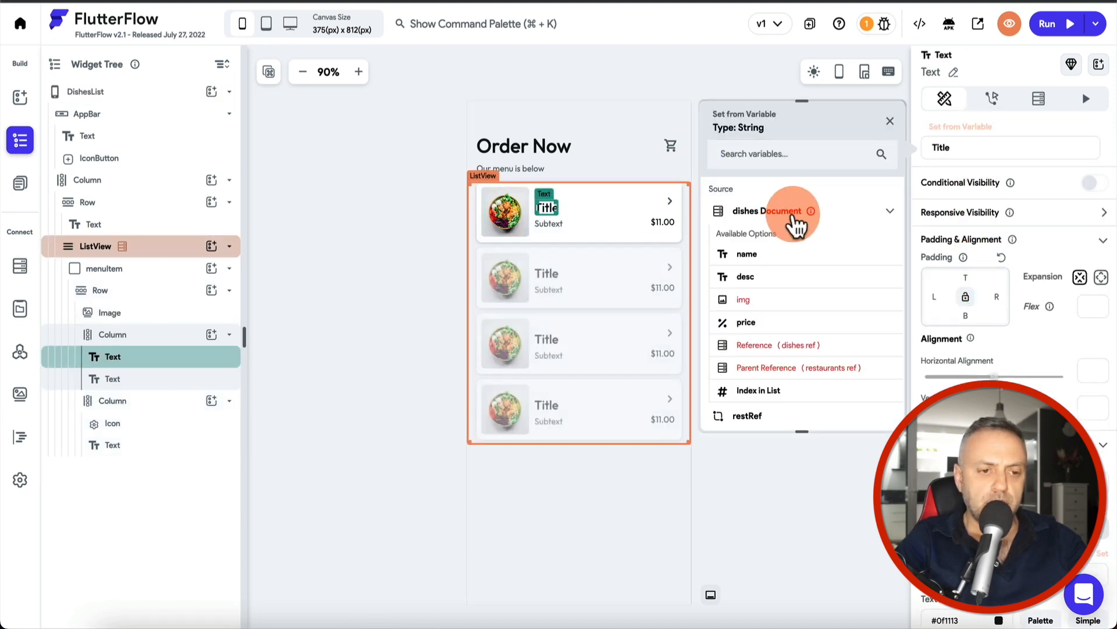
{"action": "left_click", "coordinate": [756, 257]}
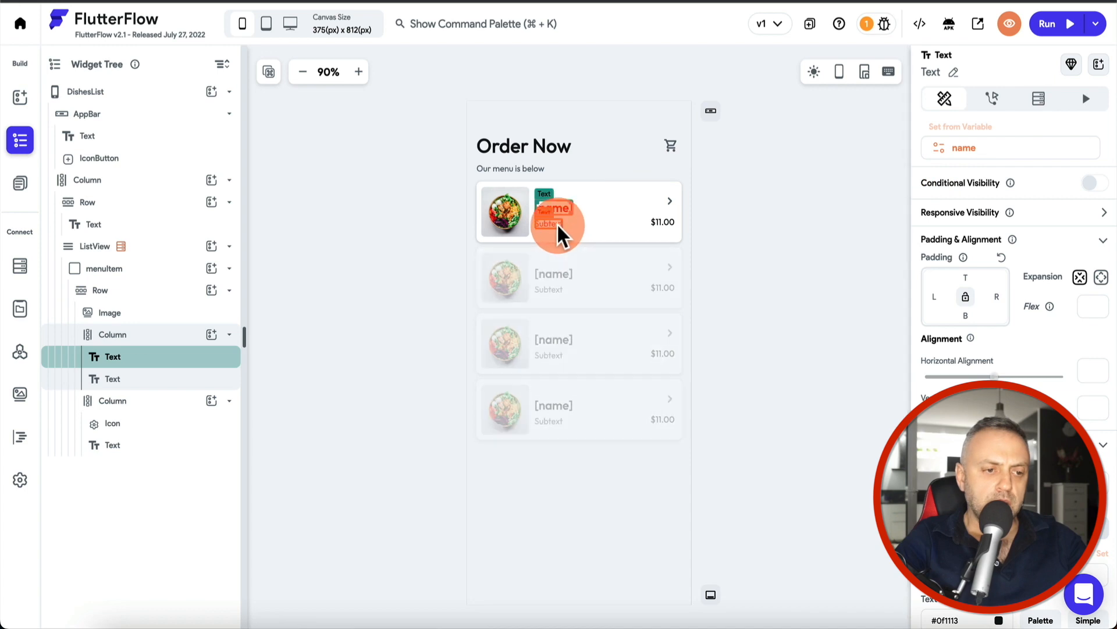
Step: Bind the menuItem's Subtext to the desc field of the dishes document
{"action": "left_click", "coordinate": [557, 222]}
{"action": "left_click", "coordinate": [980, 138]}
{"action": "left_click", "coordinate": [785, 220]}
{"action": "left_click", "coordinate": [756, 239]}
Step: Set the menuItem's price text from the dishes document's price field, using the Decimal number format
{"action": "left_click", "coordinate": [662, 222]}
{"action": "left_click", "coordinate": [953, 143]}
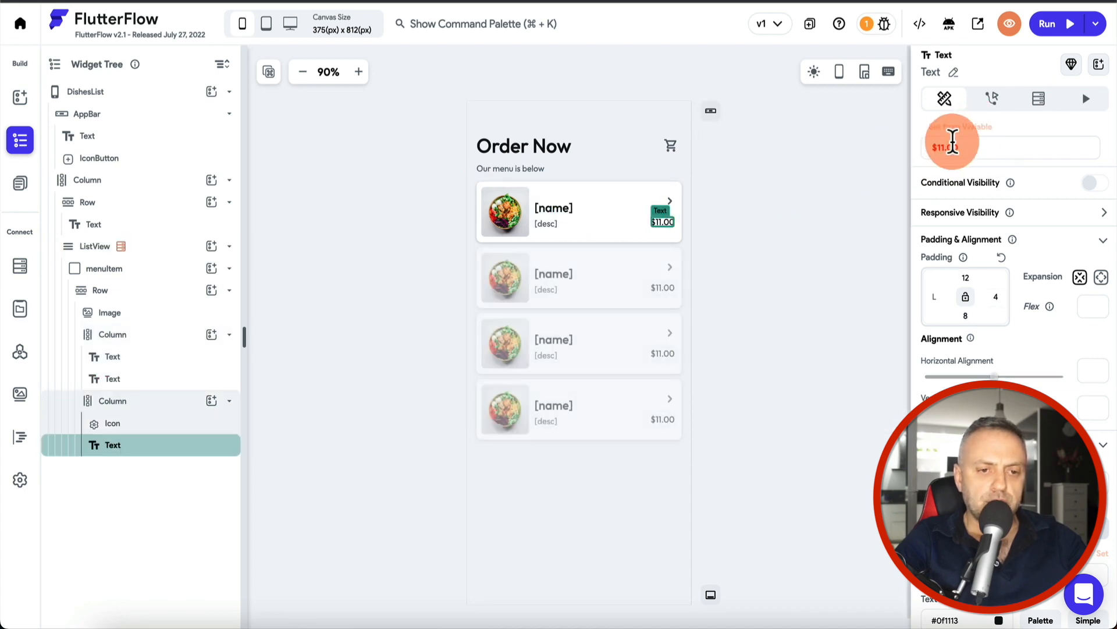
{"action": "left_click", "coordinate": [965, 128]}
{"action": "left_click", "coordinate": [798, 213]}
{"action": "left_click", "coordinate": [758, 276]}
{"action": "left_click", "coordinate": [790, 334]}
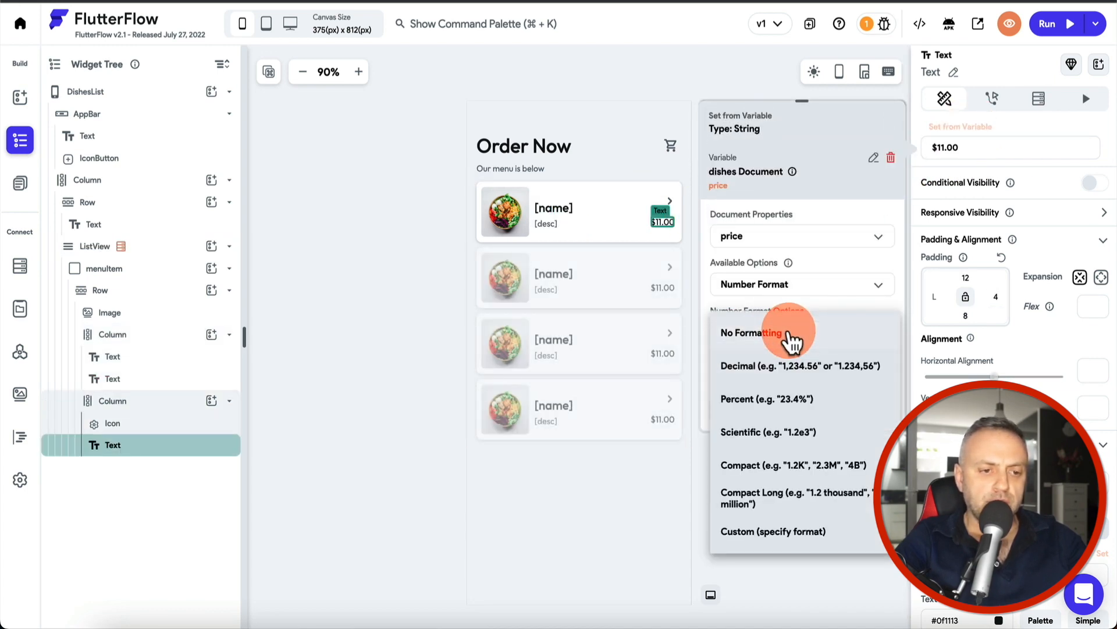
{"action": "left_click", "coordinate": [814, 367]}
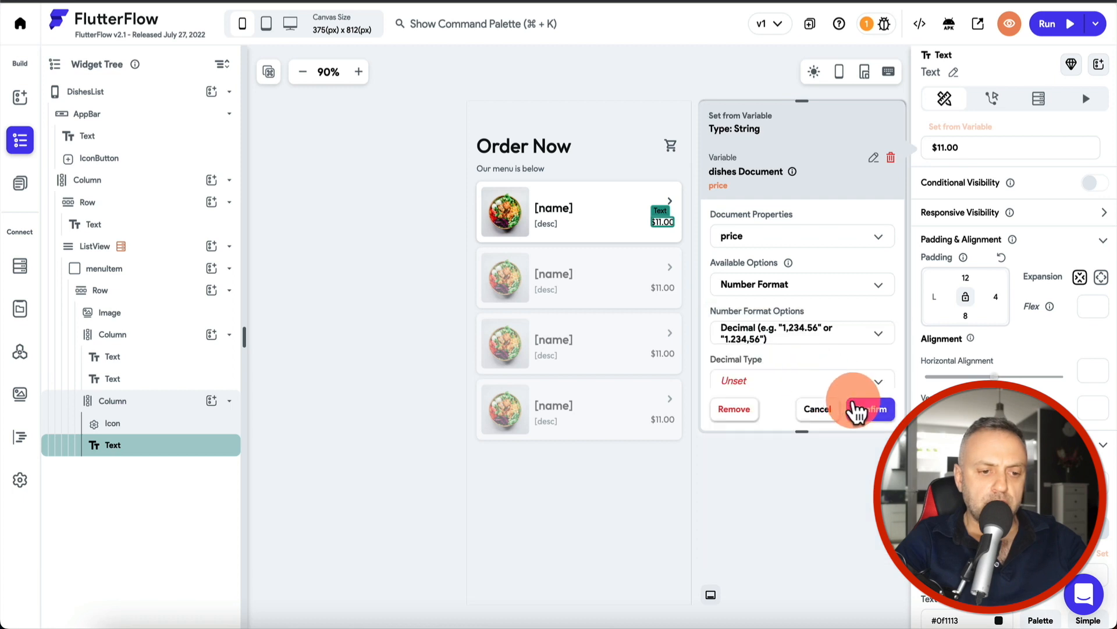
Step: Set the price's decimal type to Automatic, turn on Display as Currency, and confirm the variable
{"action": "left_click", "coordinate": [842, 378]}
{"action": "left_click", "coordinate": [838, 407]}
{"action": "scroll", "coordinate": [844, 349], "scroll_direction": "down", "scroll_amount": 3}
{"action": "left_click", "coordinate": [886, 283]}
{"action": "scroll", "coordinate": [816, 326], "scroll_direction": "down", "scroll_amount": 1}
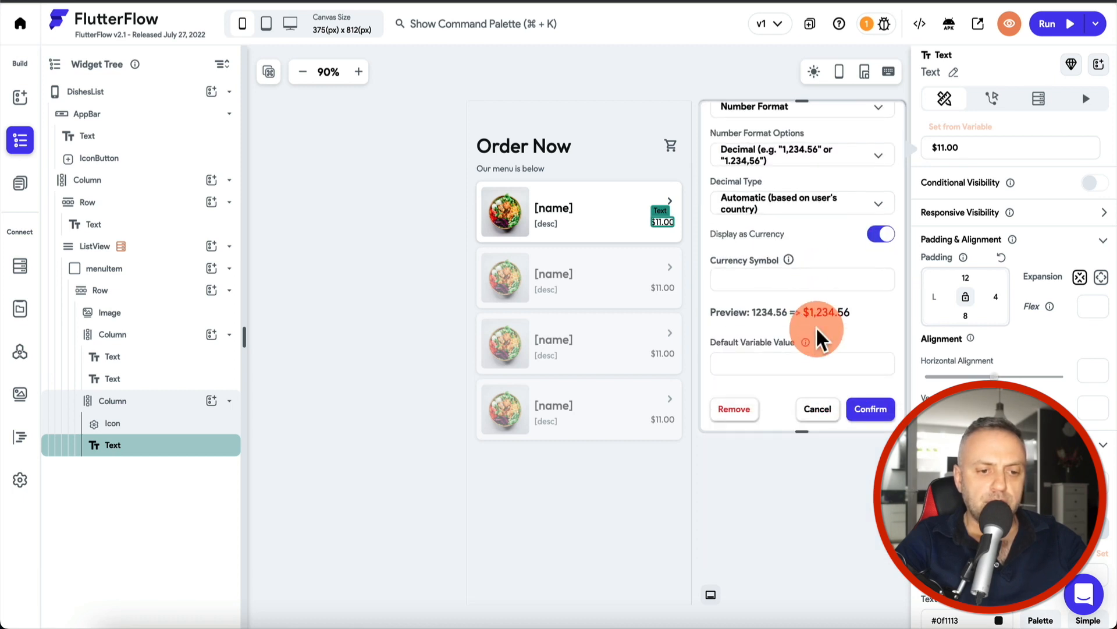
{"action": "left_click", "coordinate": [868, 409]}
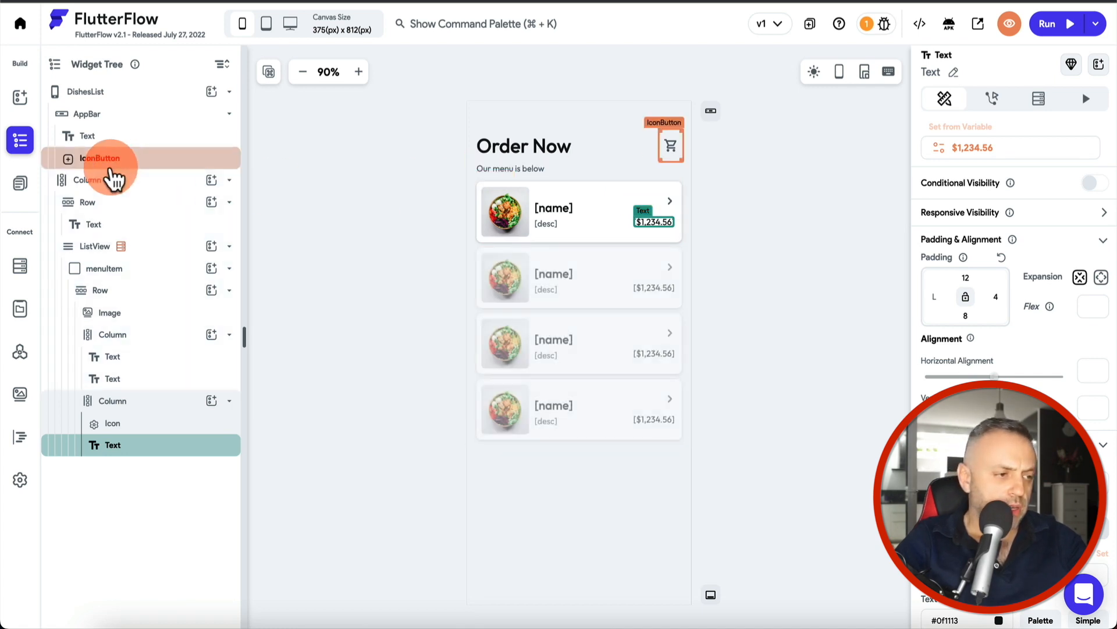
Step: Add an On Tap action to the menuItem's Row that navigates to the Dish Detail page
{"action": "left_click", "coordinate": [20, 184]}
{"action": "left_click", "coordinate": [646, 185]}
{"action": "left_click", "coordinate": [601, 184]}
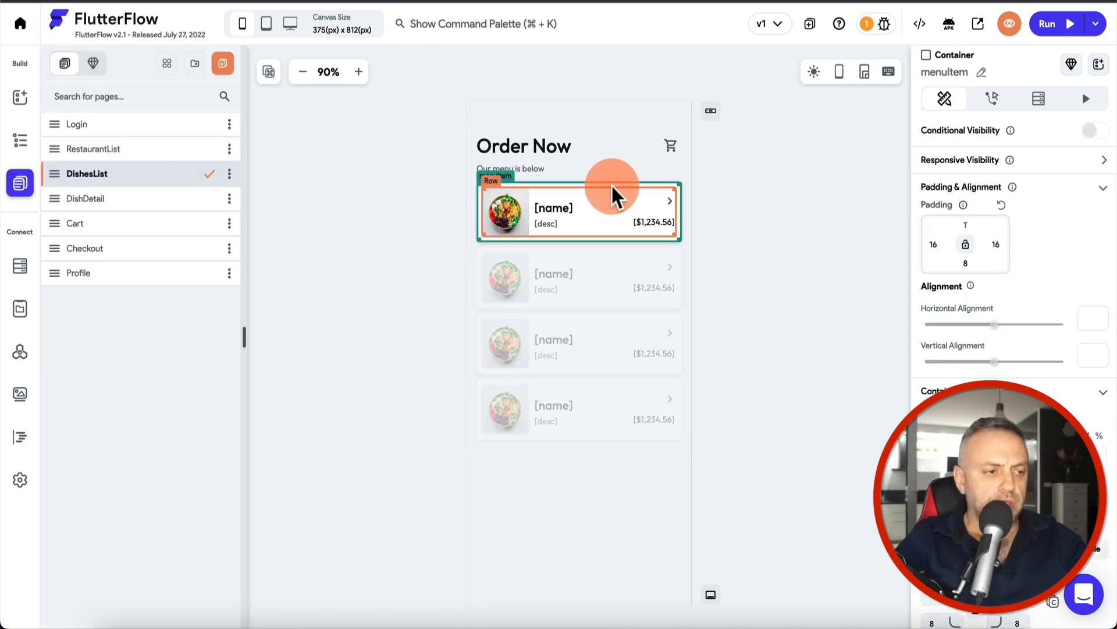
{"action": "left_click", "coordinate": [620, 187]}
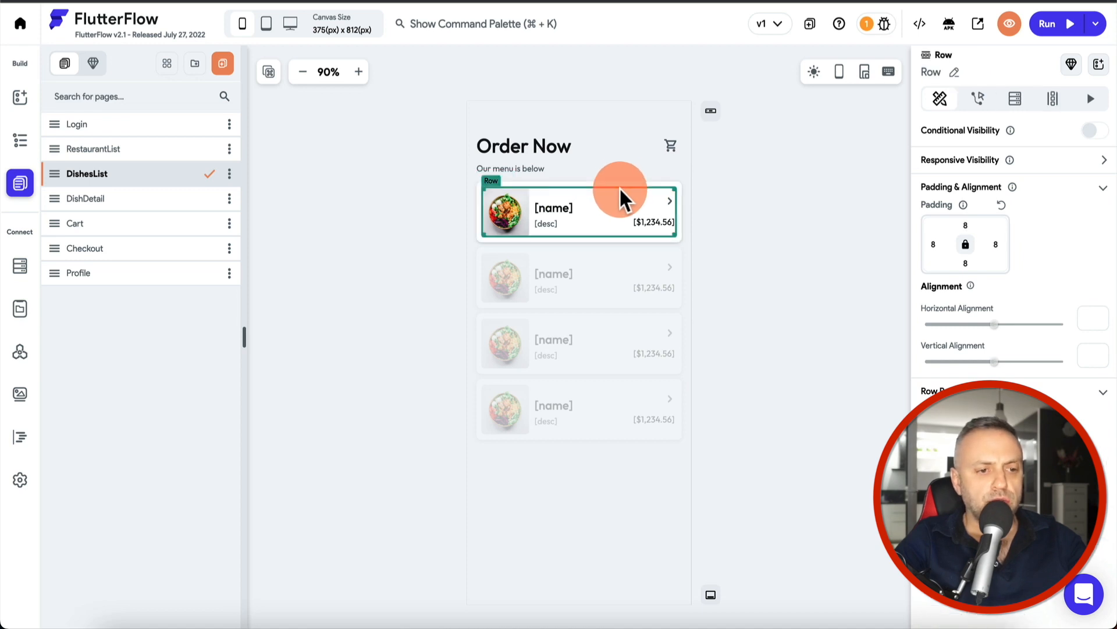
{"action": "left_click", "coordinate": [980, 100]}
{"action": "left_click", "coordinate": [1011, 207]}
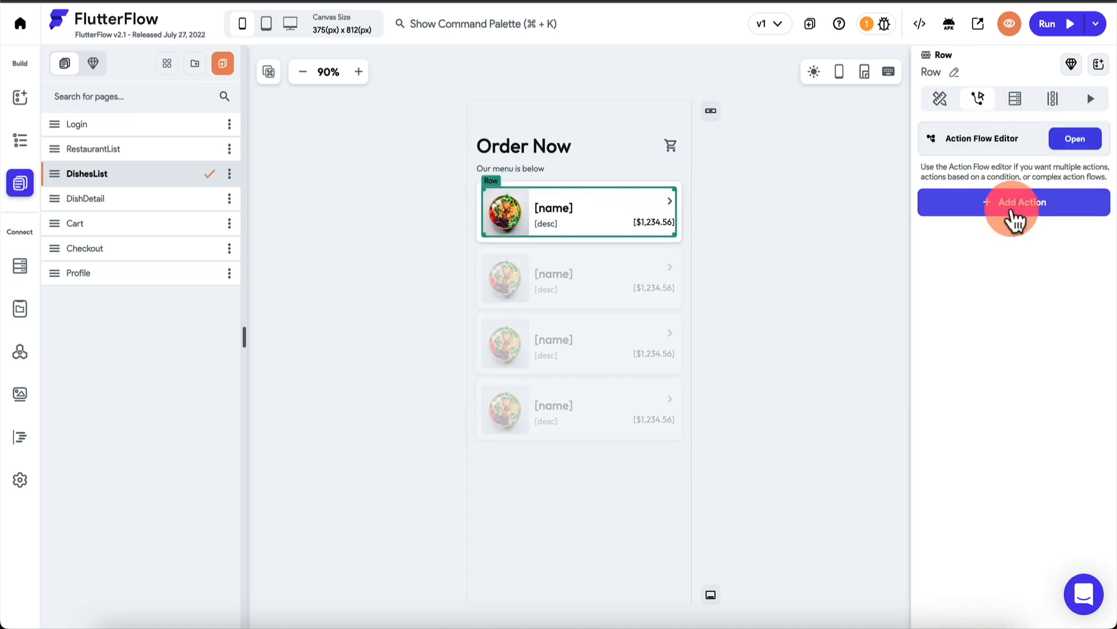
{"action": "type", "text": "nav"}
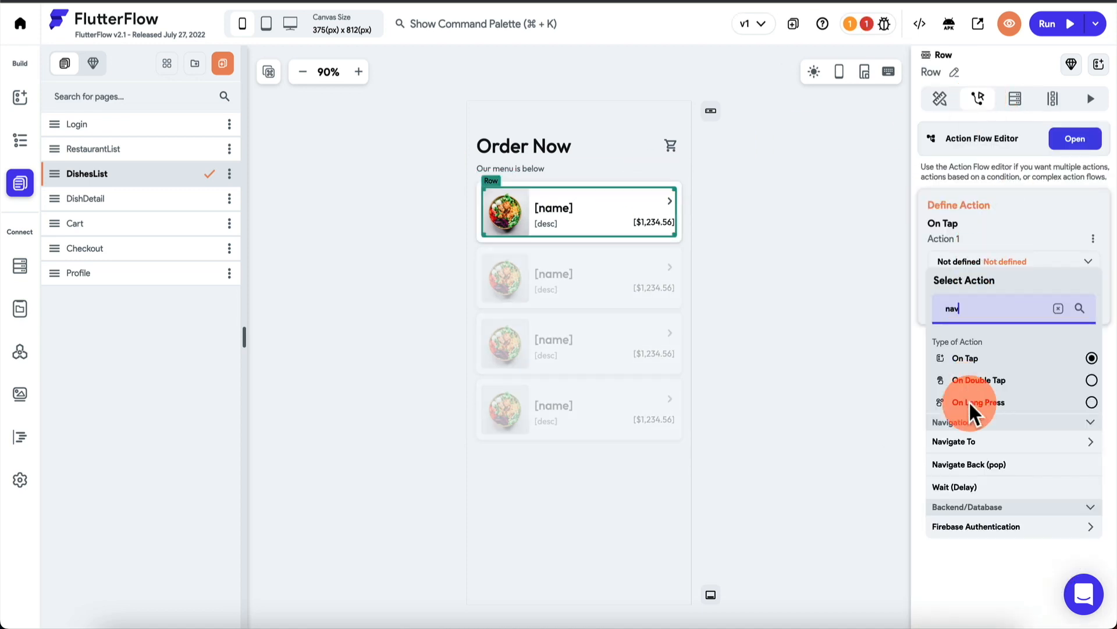
{"action": "left_click", "coordinate": [968, 442]}
{"action": "left_click", "coordinate": [973, 531]}
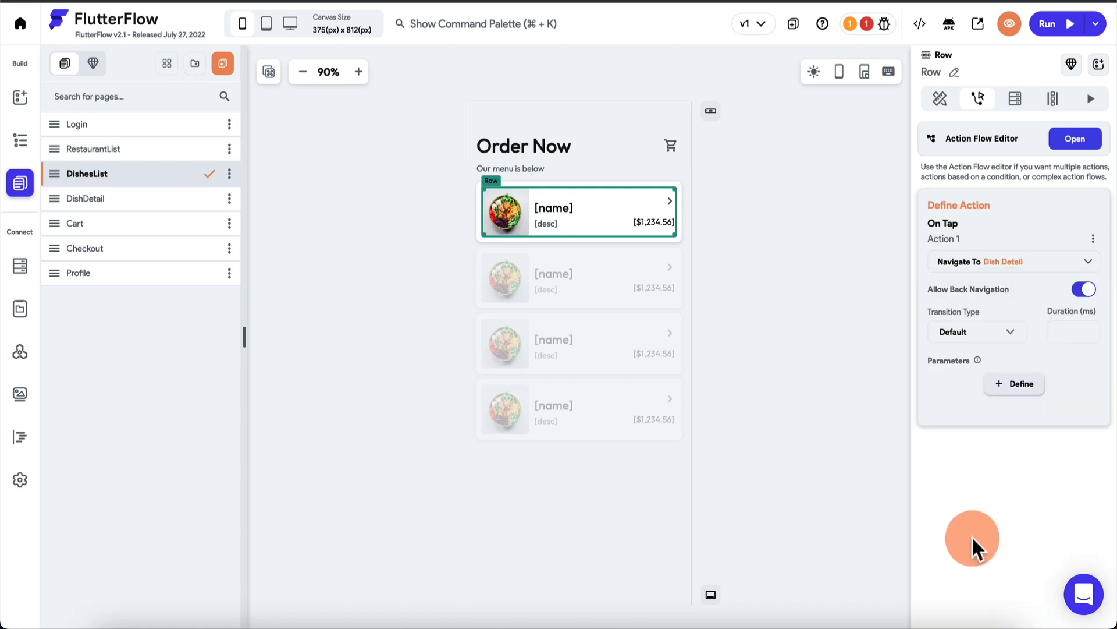
Step: Define a DishDetail page parameter named dishRef of type DocumentReference on the dishes collection
{"action": "left_click", "coordinate": [1020, 386]}
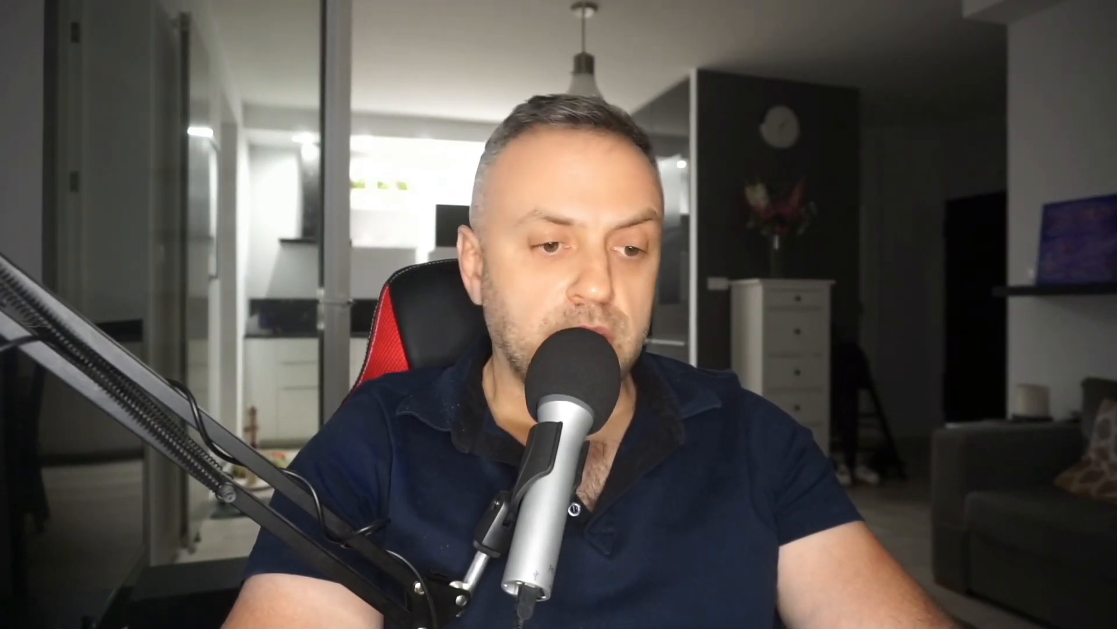
{"action": "type", "text": "Ref"}
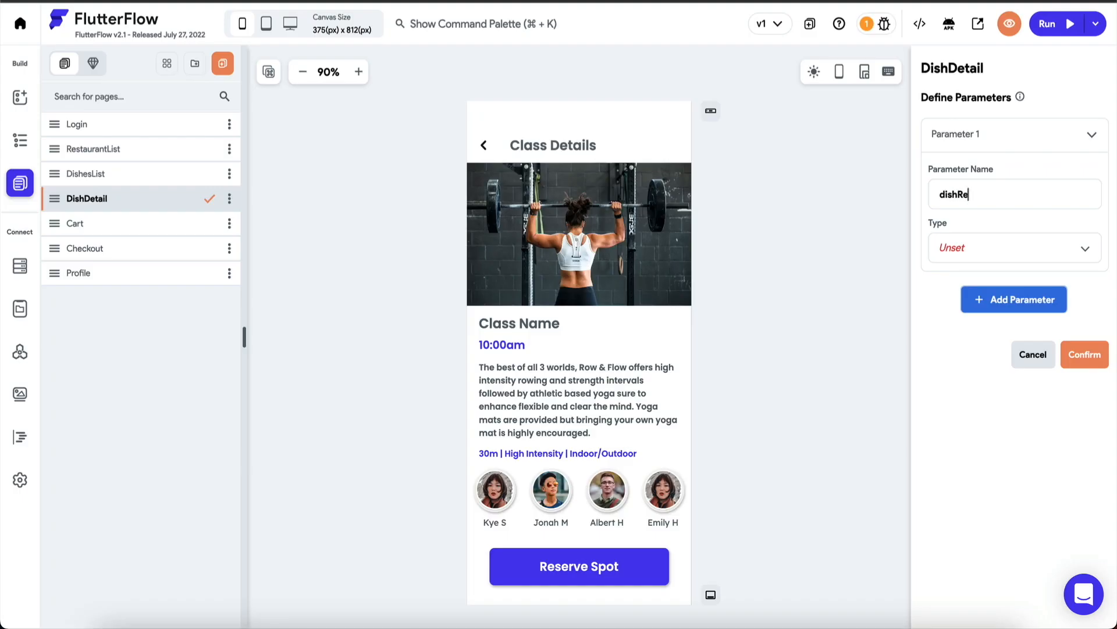
{"action": "left_click", "coordinate": [984, 244]}
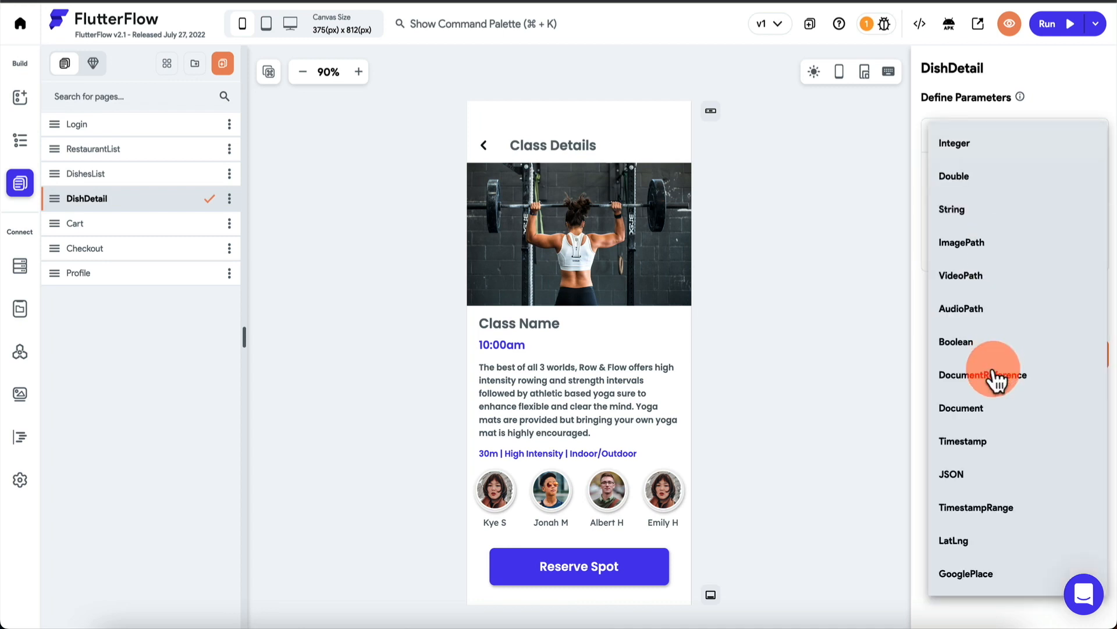
{"action": "left_click", "coordinate": [992, 375]}
{"action": "left_click", "coordinate": [1002, 312]}
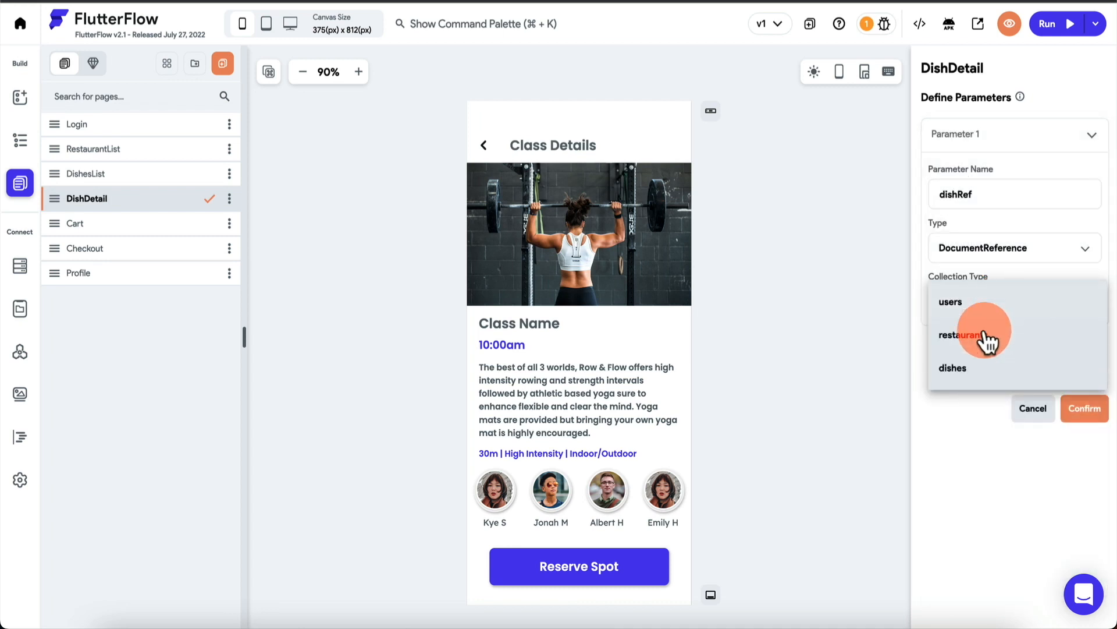
{"action": "left_click", "coordinate": [980, 376]}
{"action": "left_click", "coordinate": [1080, 411]}
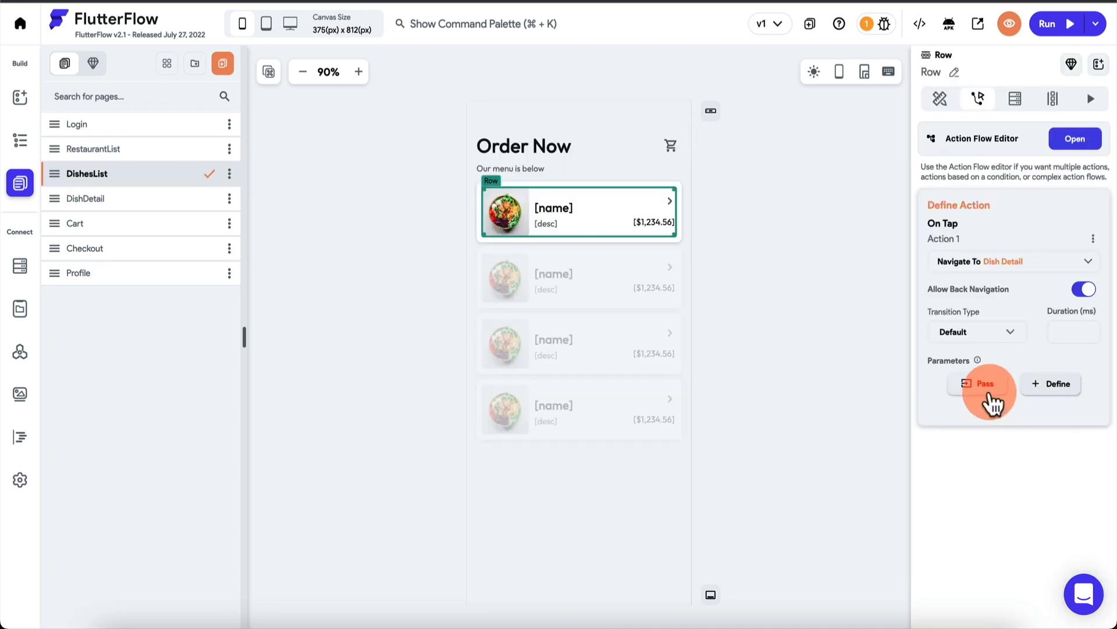
Step: Pass the dishes document's Reference as the dishRef parameter in the Row's navigation action
{"action": "left_click", "coordinate": [990, 394]}
{"action": "left_click", "coordinate": [954, 508]}
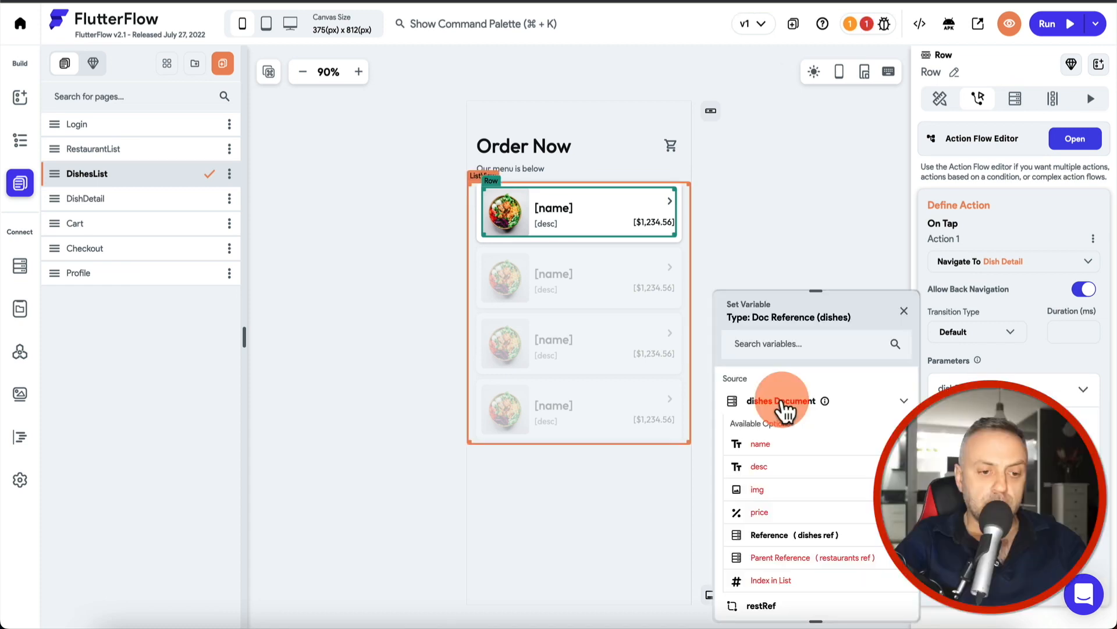
{"action": "left_click", "coordinate": [776, 538]}
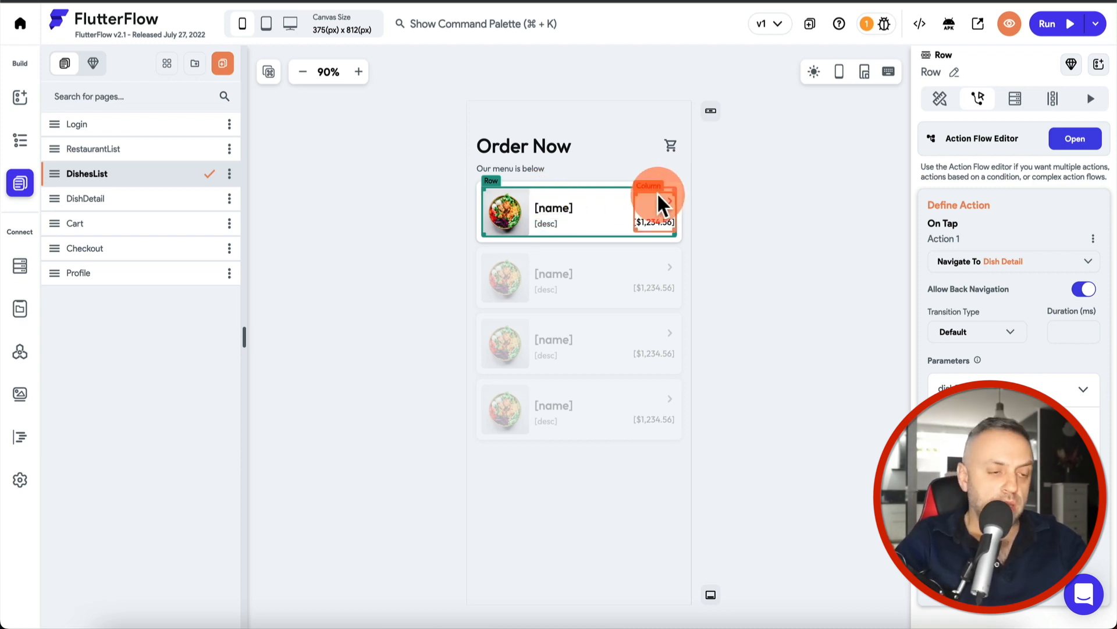
Step: Add a Document from Reference backend query on the restaurants collection to the DishesList page, using restRef as the reference
{"action": "left_click", "coordinate": [540, 145]}
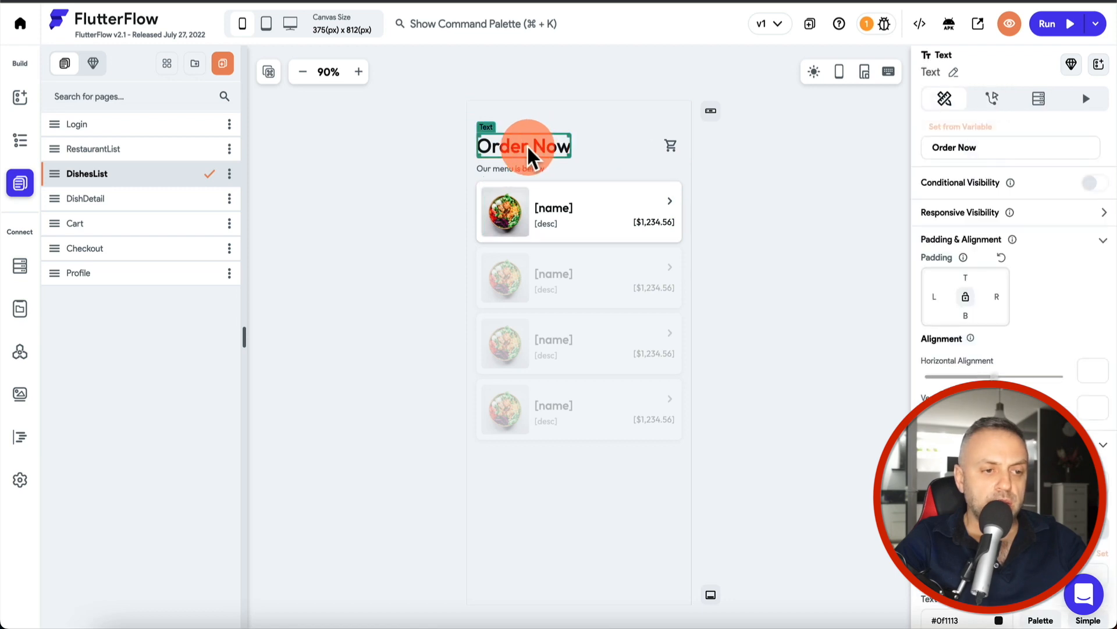
{"action": "left_click", "coordinate": [20, 140]}
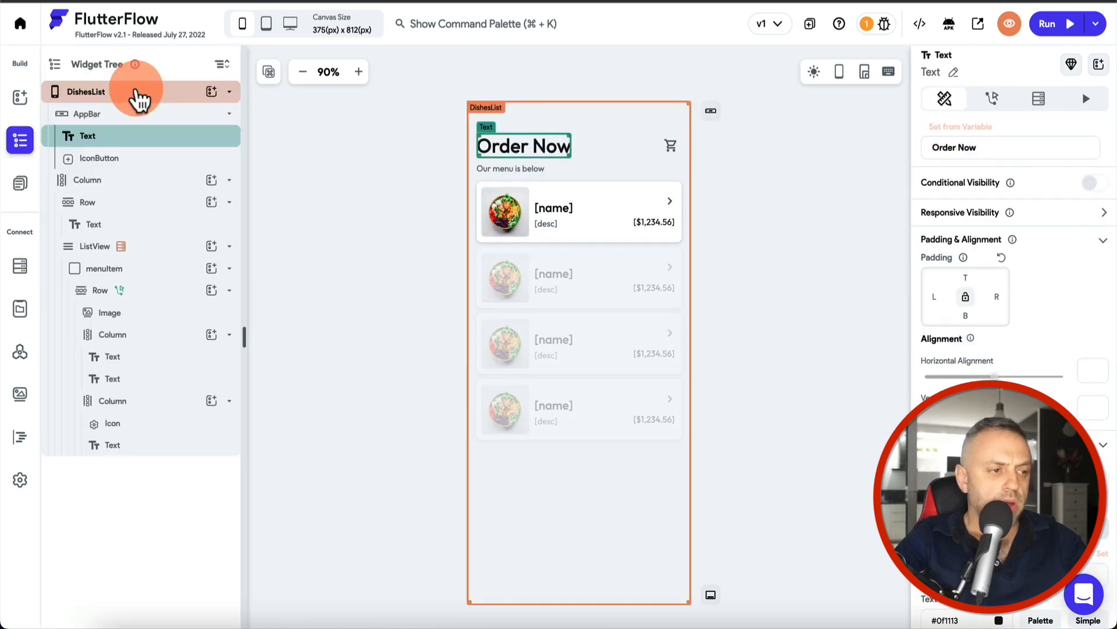
{"action": "left_click", "coordinate": [124, 92]}
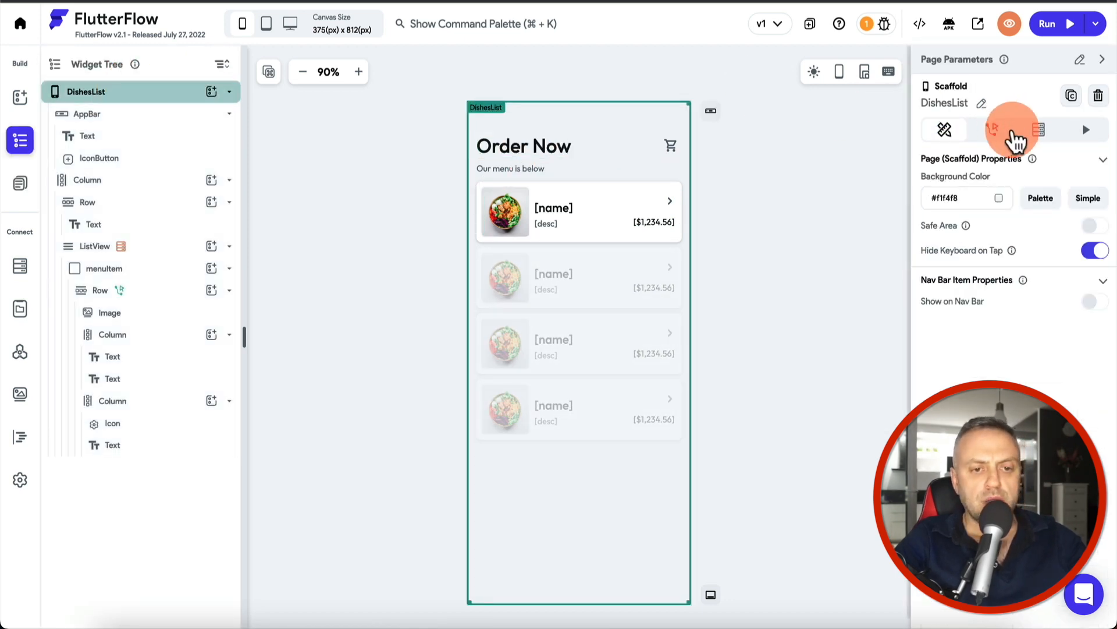
{"action": "left_click", "coordinate": [1042, 136]}
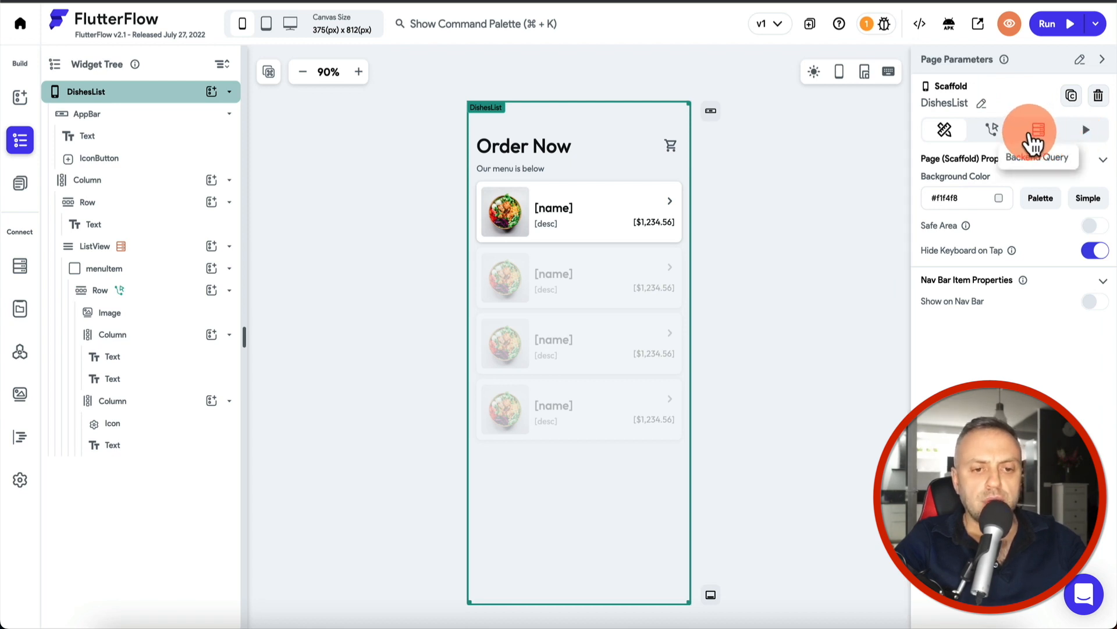
{"action": "left_click", "coordinate": [993, 189]}
{"action": "left_click", "coordinate": [985, 220]}
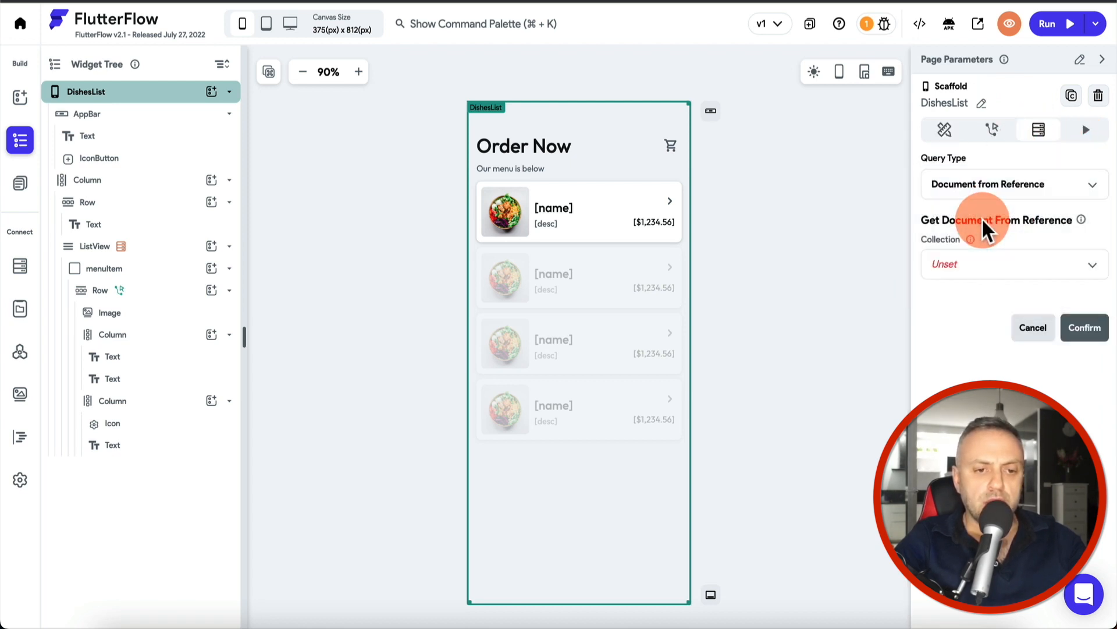
{"action": "left_click", "coordinate": [1012, 270]}
{"action": "left_click", "coordinate": [1000, 300]}
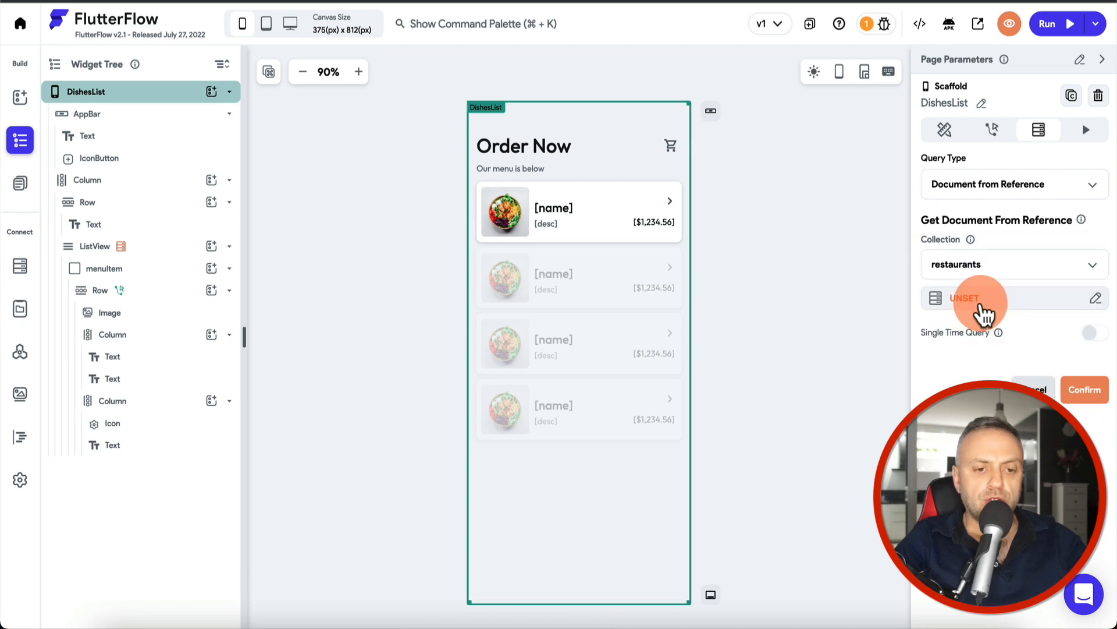
{"action": "left_click", "coordinate": [983, 309]}
{"action": "left_click", "coordinate": [748, 365]}
{"action": "left_click", "coordinate": [1089, 396]}
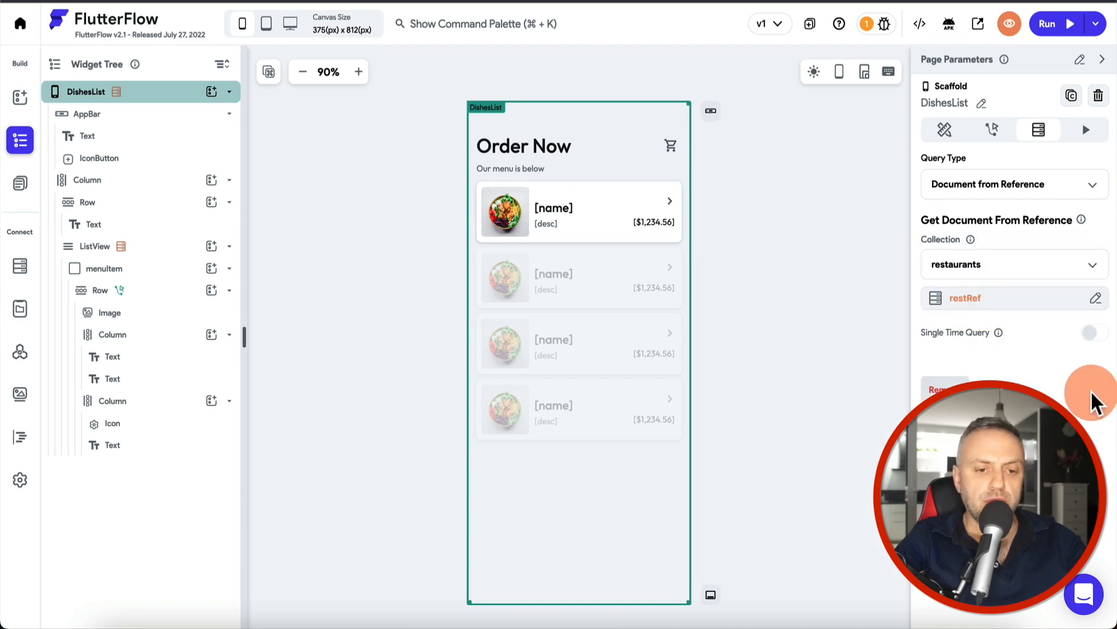
Step: Bind the DishesList page's Order Now title text to the name field of the restaurants document
{"action": "left_click", "coordinate": [538, 144]}
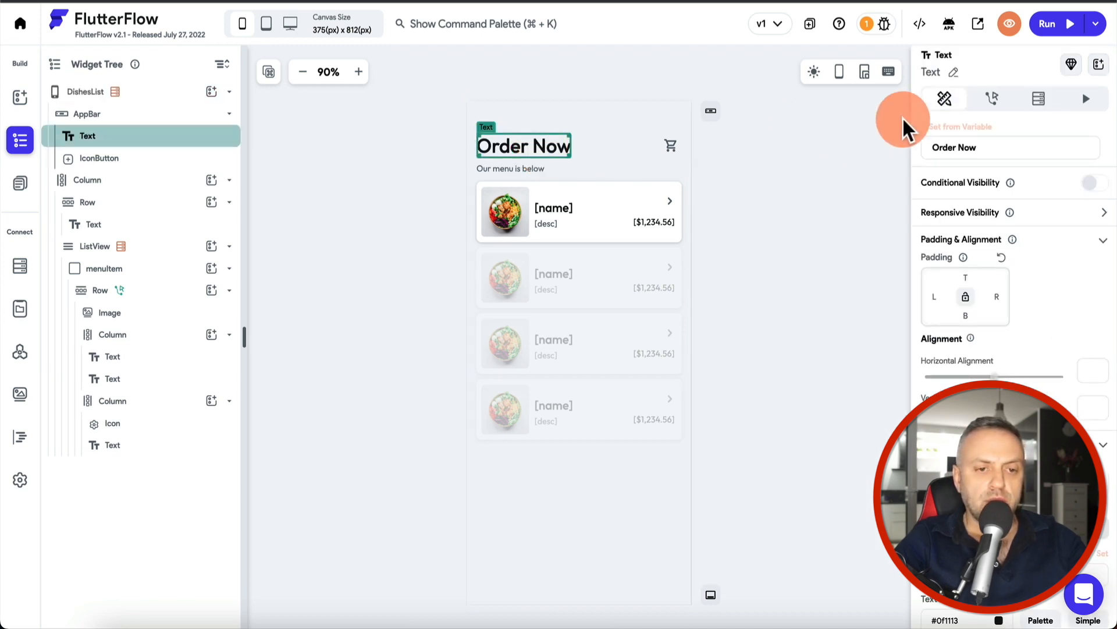
{"action": "left_click", "coordinate": [984, 138]}
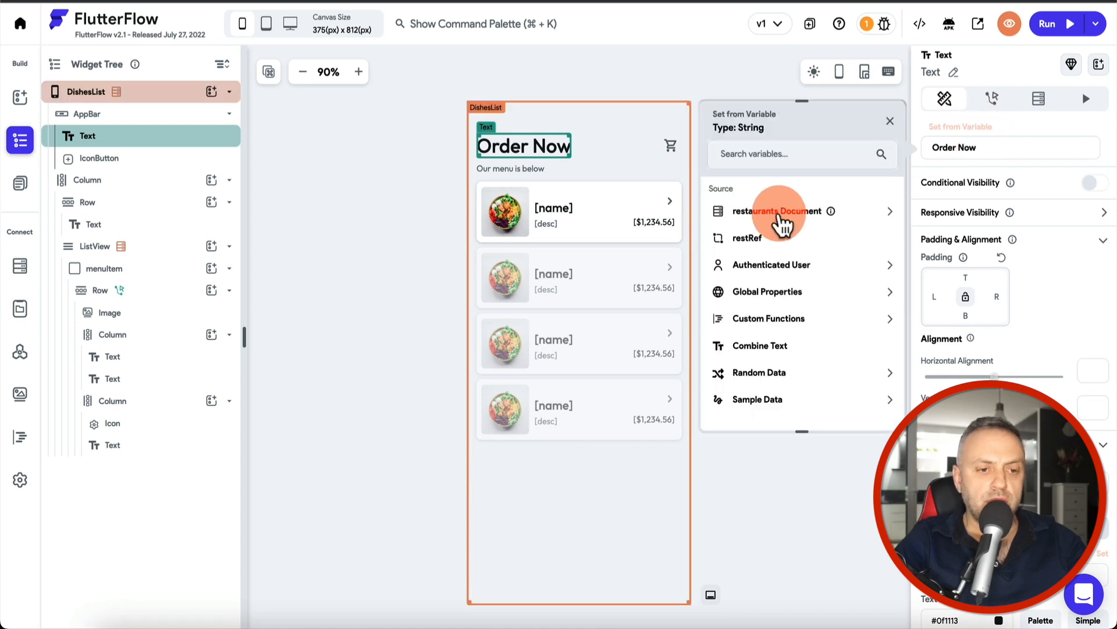
{"action": "left_click", "coordinate": [778, 215]}
{"action": "left_click", "coordinate": [762, 264]}
{"action": "left_click", "coordinate": [789, 318]}
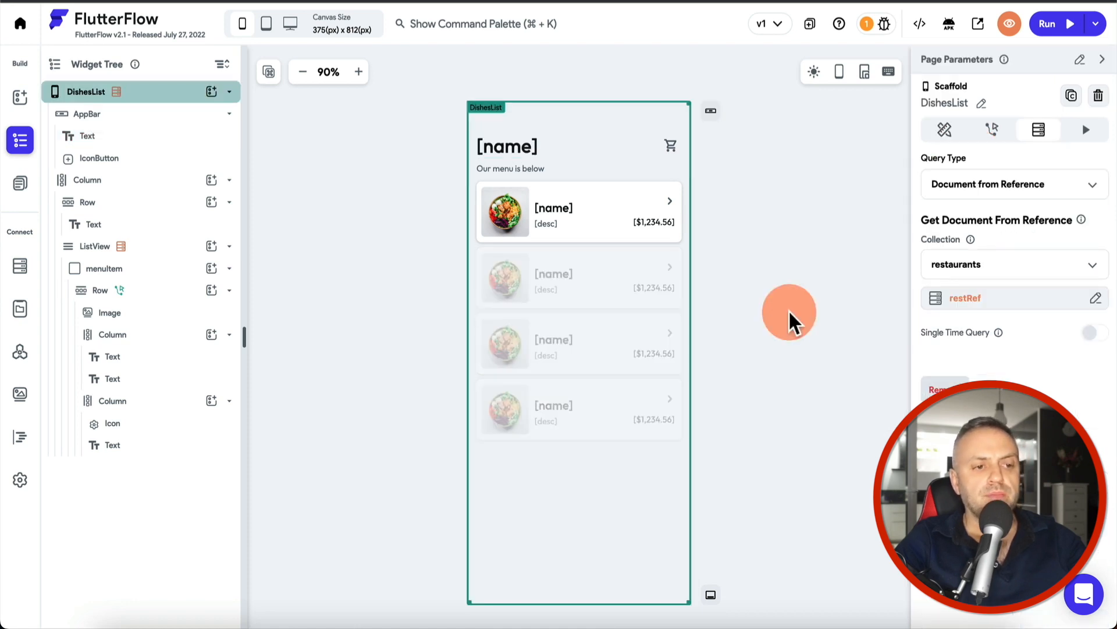
Step: Add an On Tap action to the app bar's shopping cart IconButton that navigates to the Cart page
{"action": "left_click", "coordinate": [671, 145]}
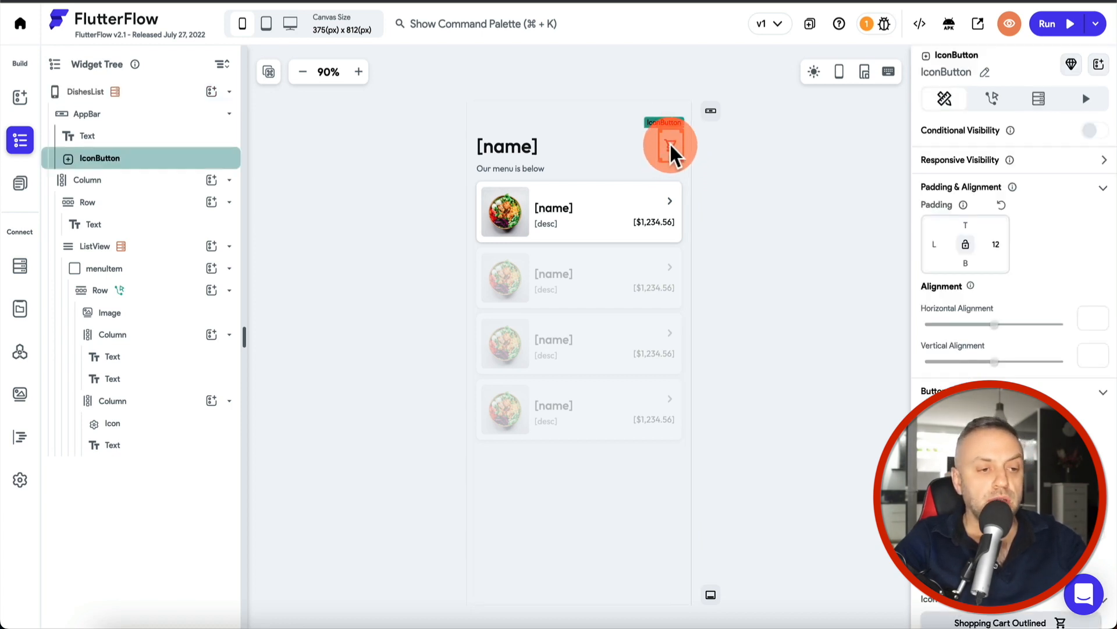
{"action": "left_click", "coordinate": [996, 100]}
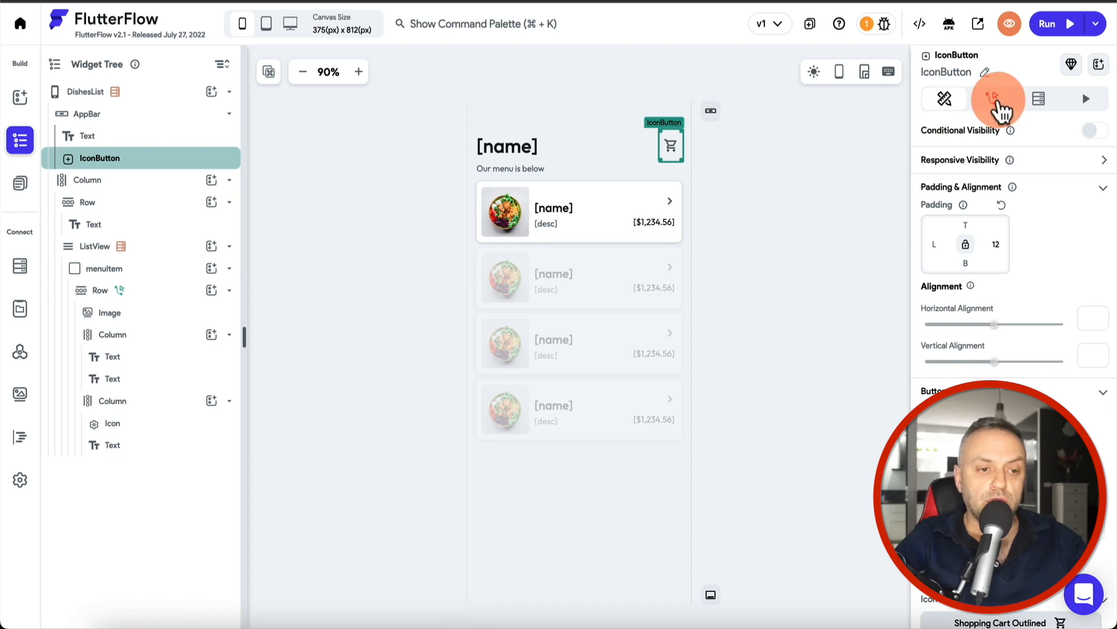
{"action": "left_click", "coordinate": [1008, 211]}
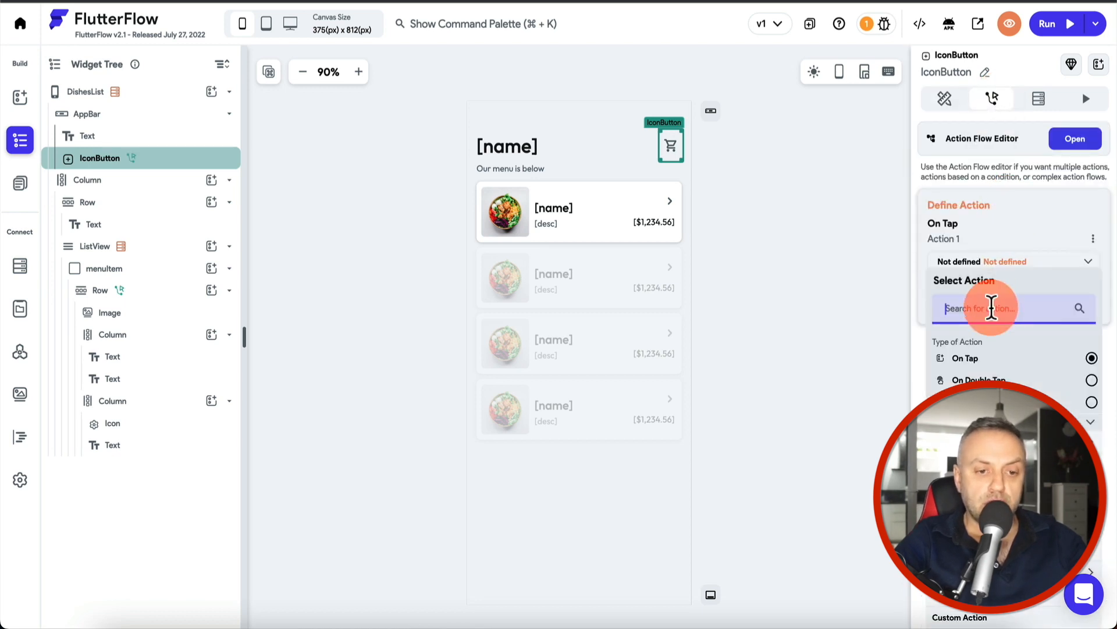
{"action": "type", "text": "nav"}
{"action": "left_click", "coordinate": [980, 450]}
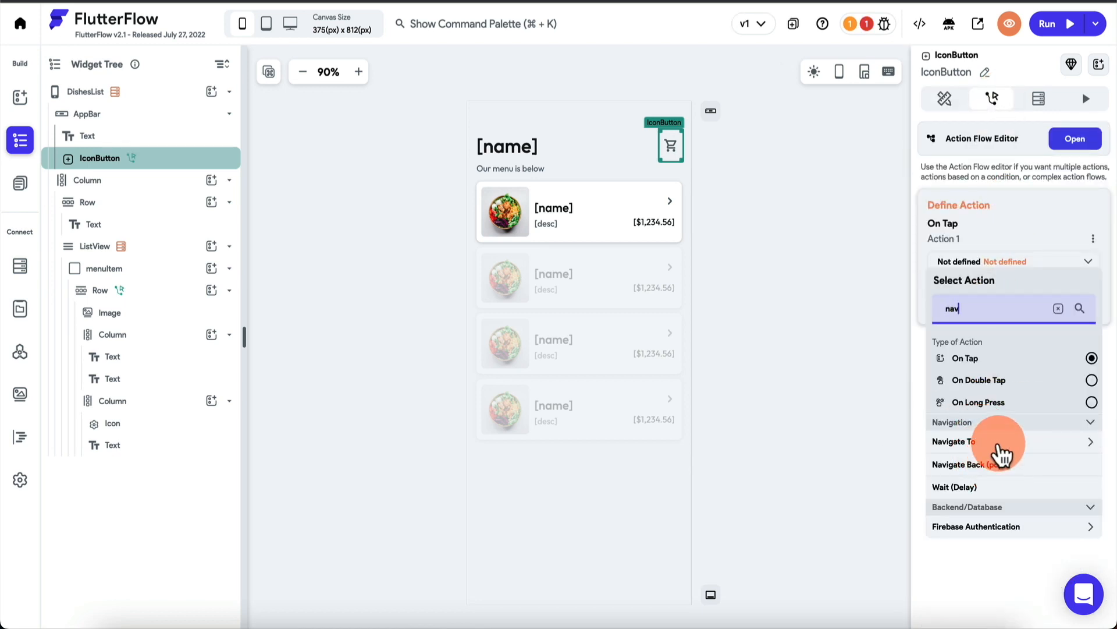
{"action": "left_click", "coordinate": [1001, 450]}
{"action": "left_click", "coordinate": [953, 558]}
{"action": "left_click", "coordinate": [575, 140]}
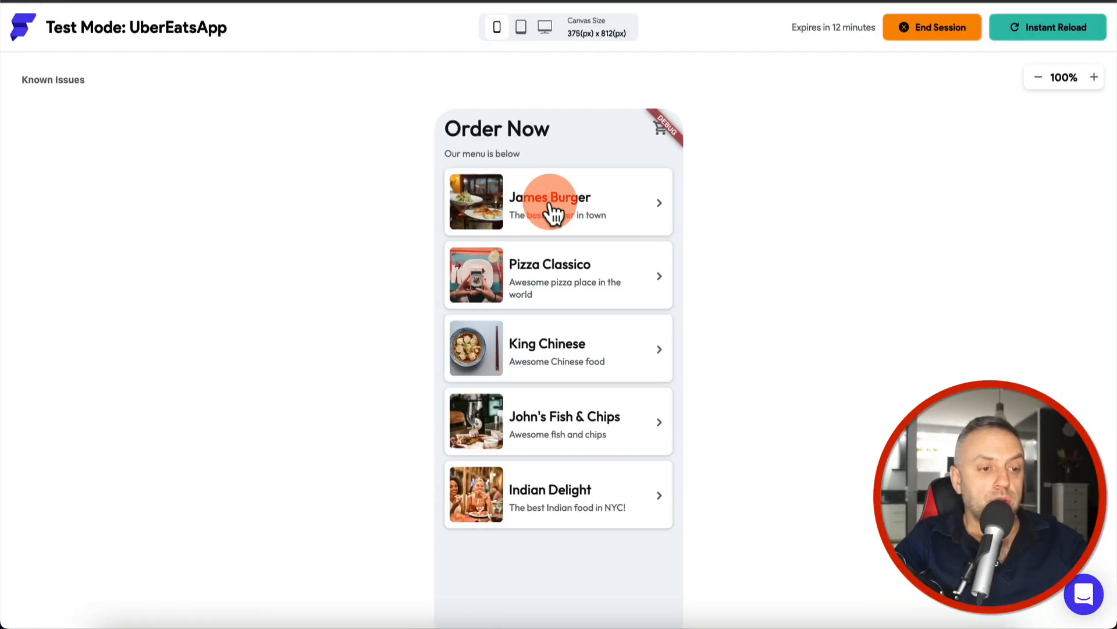
Step: Test the running app by opening the James Burger restaurant's dishes list and the shopping cart from it
{"action": "left_click", "coordinate": [585, 205]}
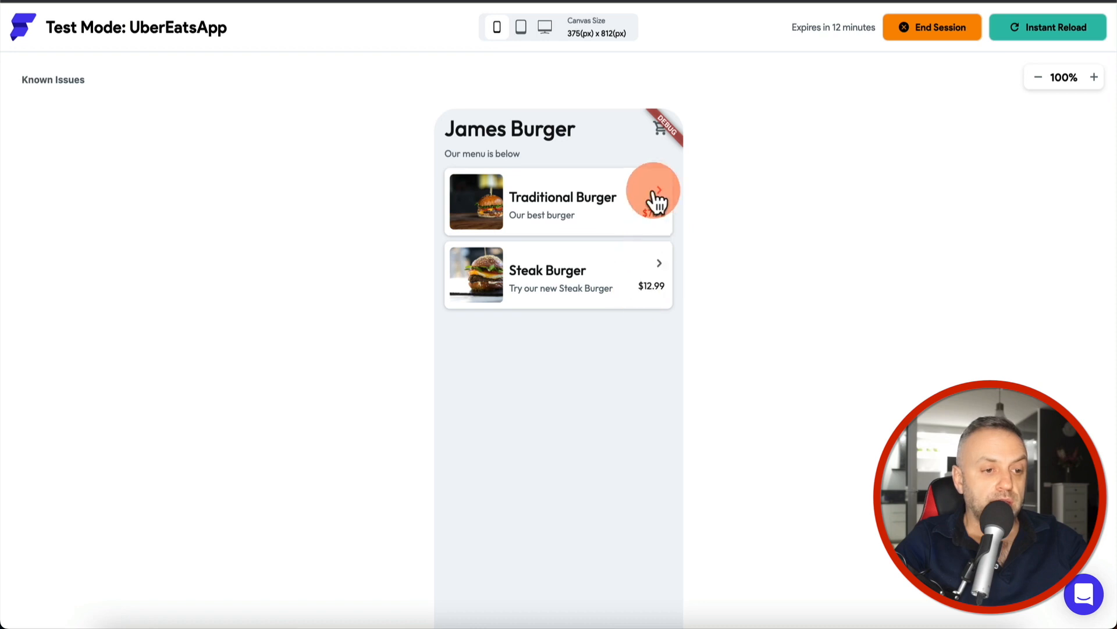
{"action": "left_click", "coordinate": [660, 138]}
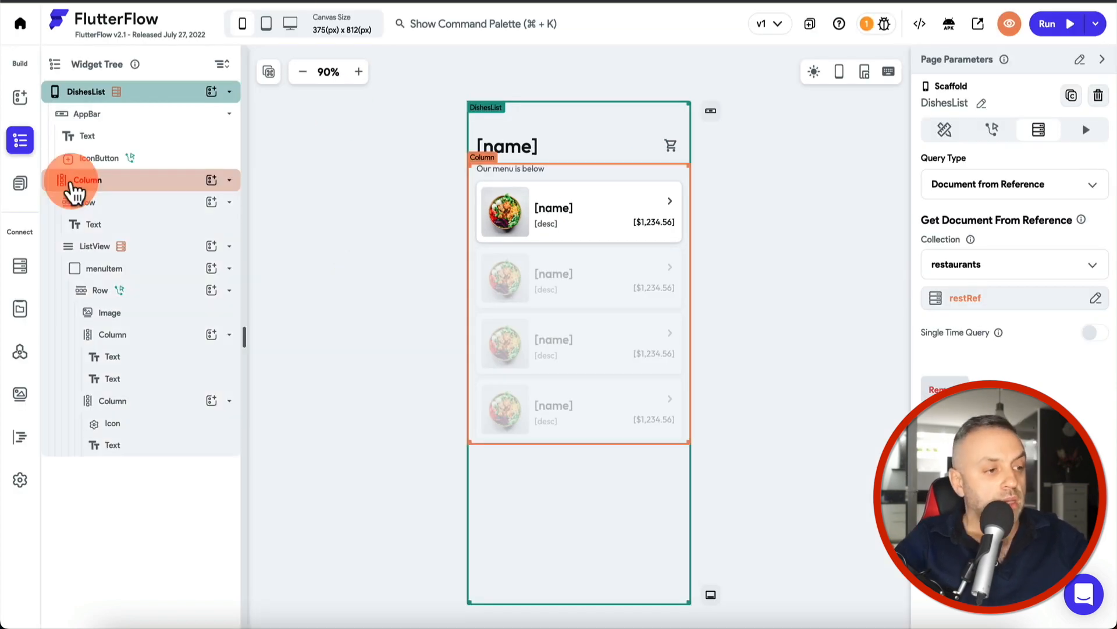
Step: Open the DishDetail page in the editor and expand its page parameters
{"action": "left_click", "coordinate": [22, 185]}
{"action": "left_click", "coordinate": [131, 205]}
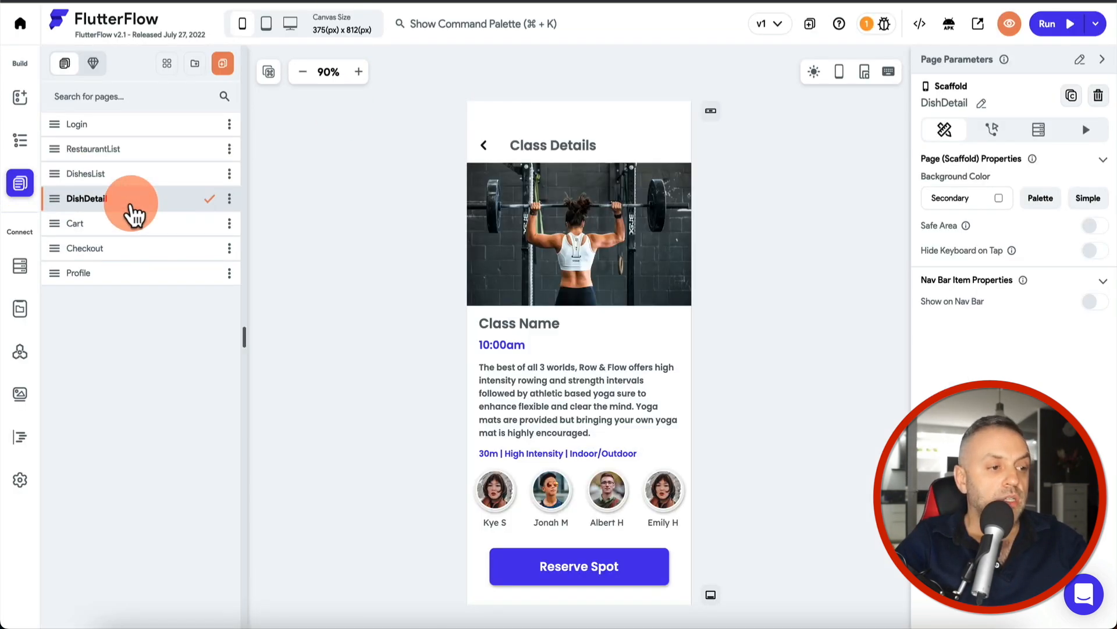
{"action": "left_click", "coordinate": [555, 223]}
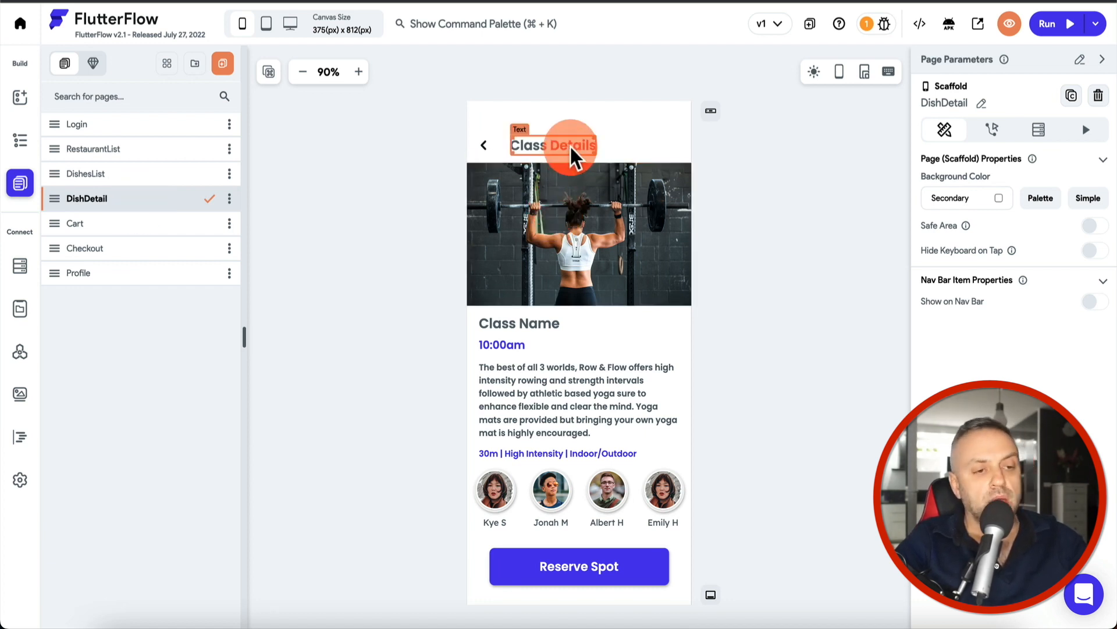
{"action": "left_click", "coordinate": [997, 81]}
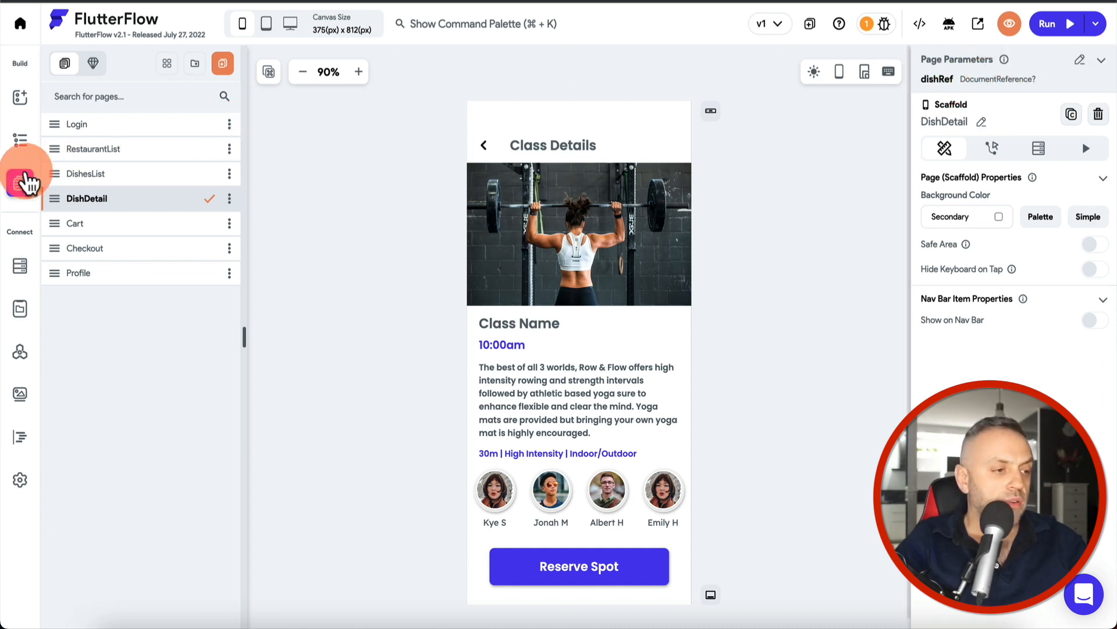
Step: Add a Document from Reference backend query on the dishes collection to the DishDetail page, using dishRef as the reference
{"action": "left_click", "coordinate": [19, 141]}
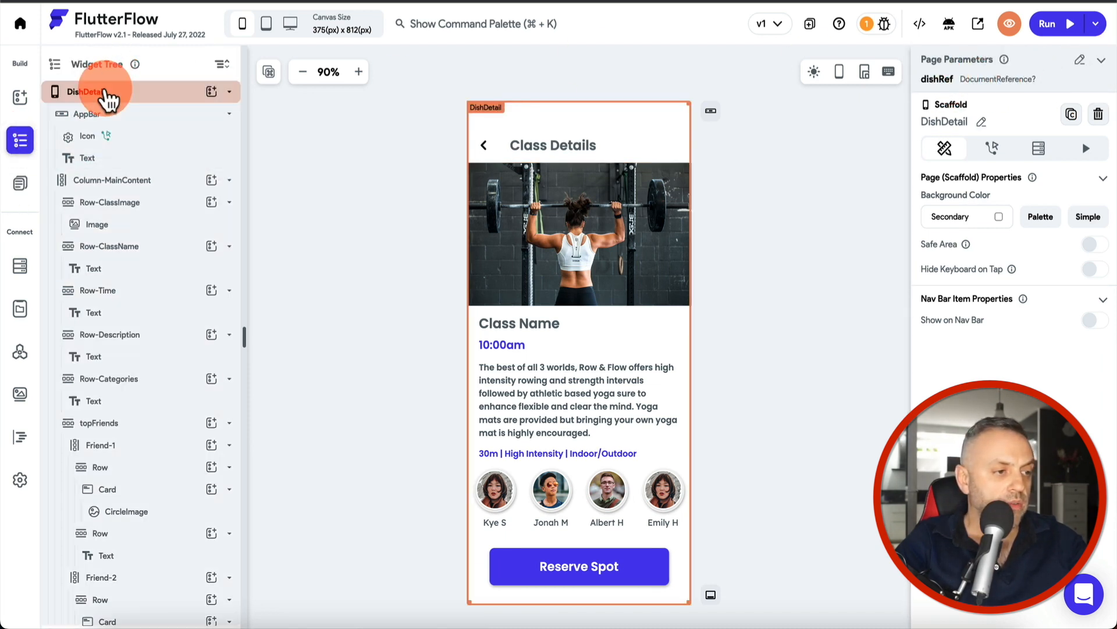
{"action": "left_click", "coordinate": [90, 93]}
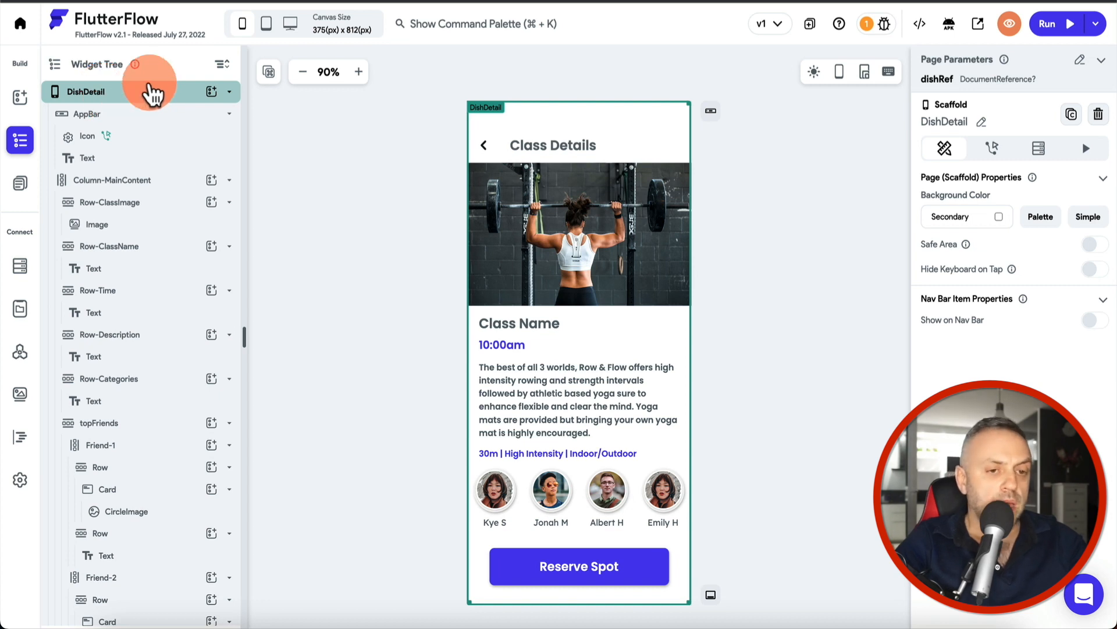
{"action": "left_click", "coordinate": [1039, 149]}
{"action": "left_click", "coordinate": [1019, 212]}
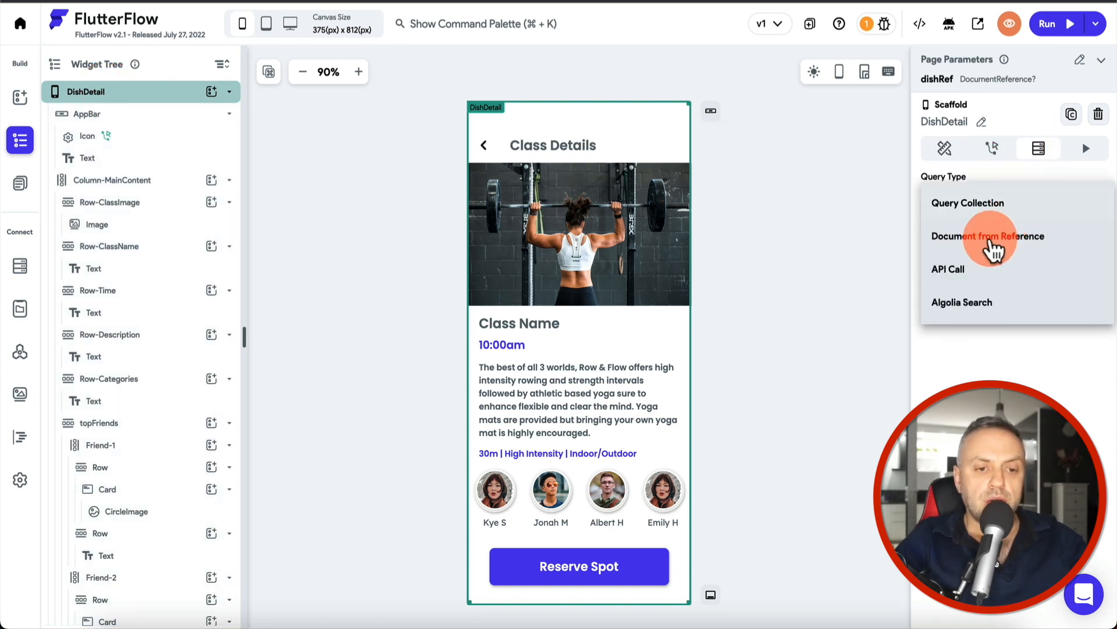
{"action": "left_click", "coordinate": [990, 239]}
{"action": "left_click", "coordinate": [978, 285]}
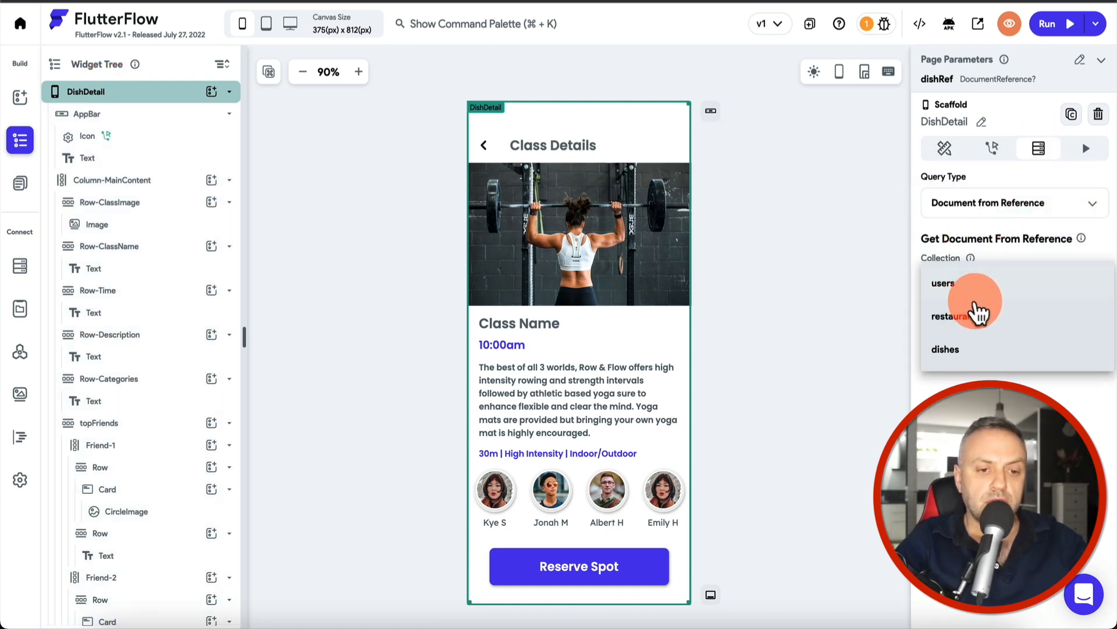
{"action": "left_click", "coordinate": [954, 347]}
{"action": "left_click", "coordinate": [989, 317]}
{"action": "left_click", "coordinate": [704, 381]}
{"action": "left_click", "coordinate": [1082, 408]}
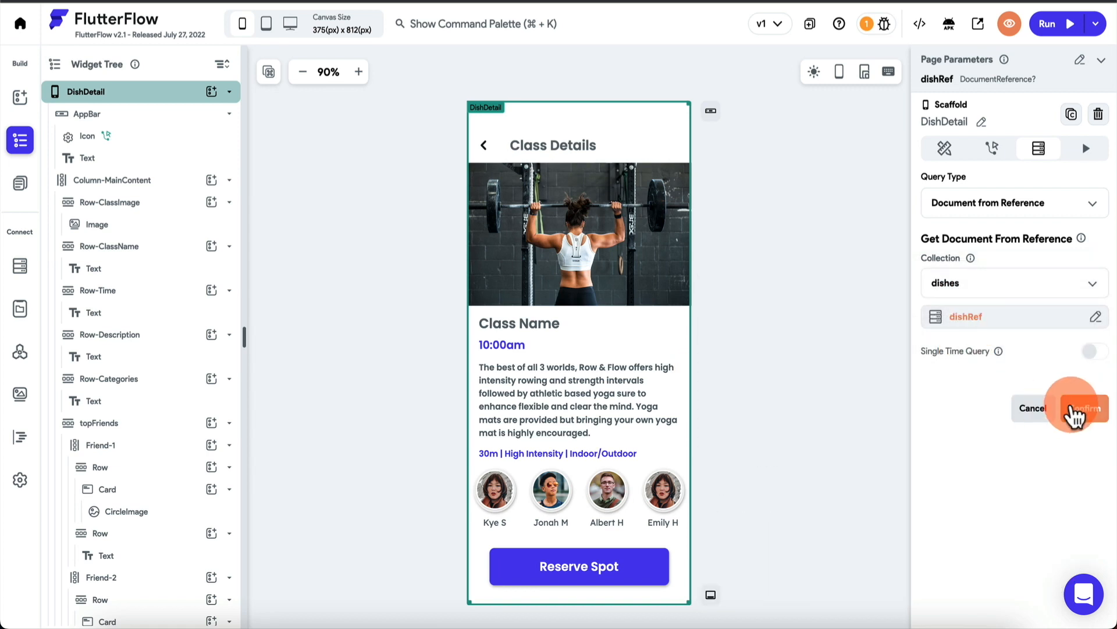
{"action": "left_click", "coordinate": [970, 245]}
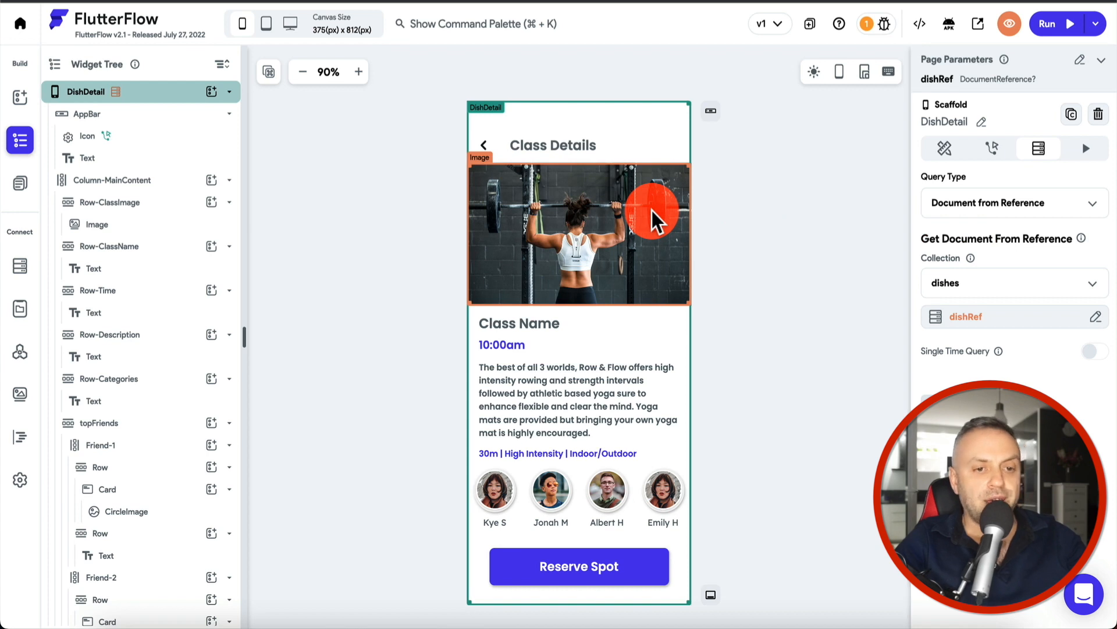
Step: Select the Class Details title text in the DishDetail page's app bar
{"action": "left_click", "coordinate": [546, 149]}
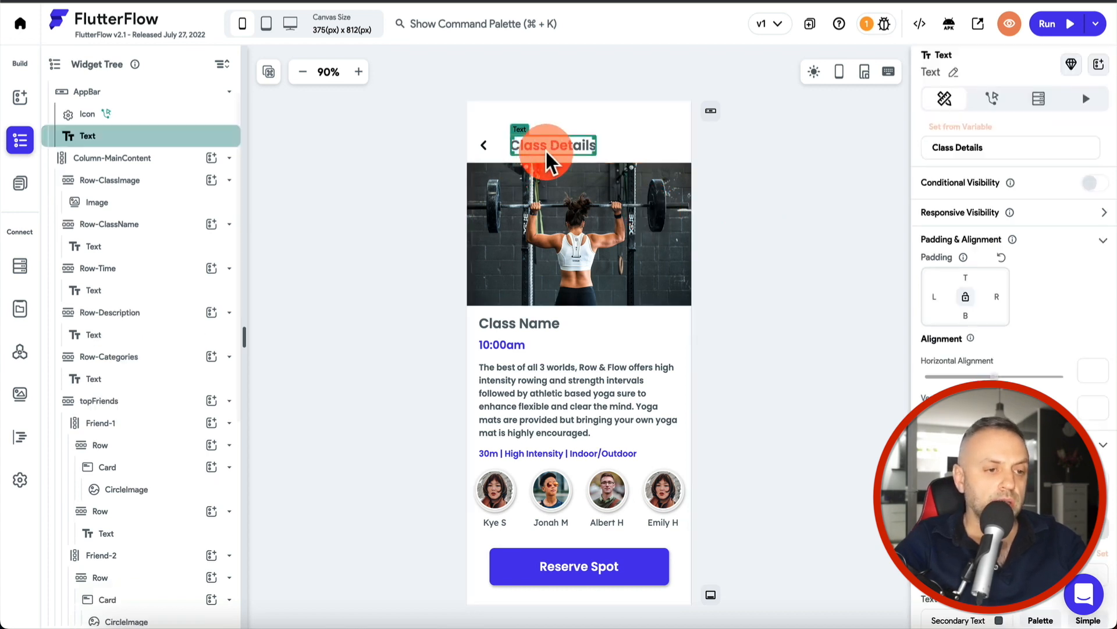
Step: Bind the app bar's Class Details title to the name field of the dishes document
{"action": "left_click", "coordinate": [961, 126]}
{"action": "left_click", "coordinate": [791, 211]}
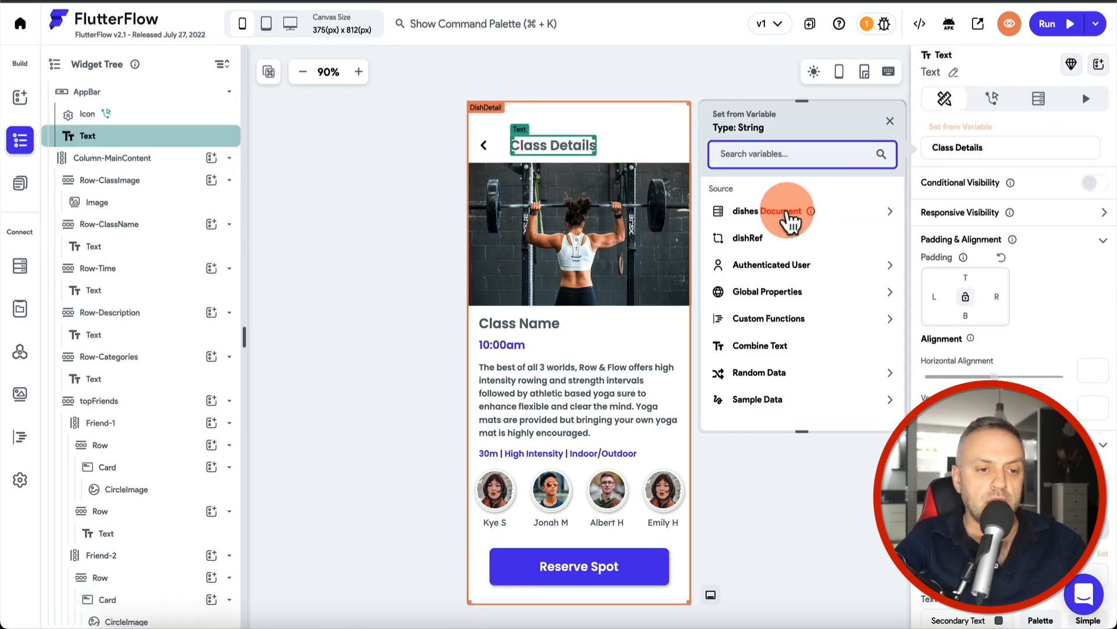
{"action": "left_click", "coordinate": [769, 253]}
Step: Change the class image to the Network type and bind its path to the img field of the dishes document
{"action": "left_click", "coordinate": [666, 255]}
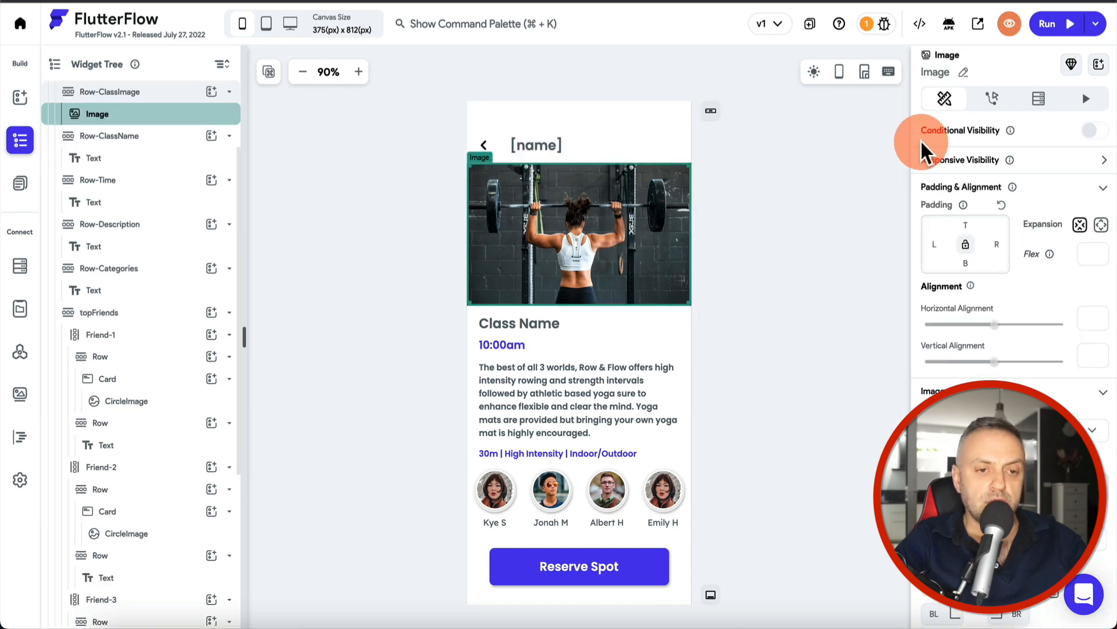
{"action": "scroll", "coordinate": [989, 349], "scroll_direction": "down", "scroll_amount": 3}
{"action": "left_click", "coordinate": [989, 292]}
{"action": "left_click", "coordinate": [981, 272]}
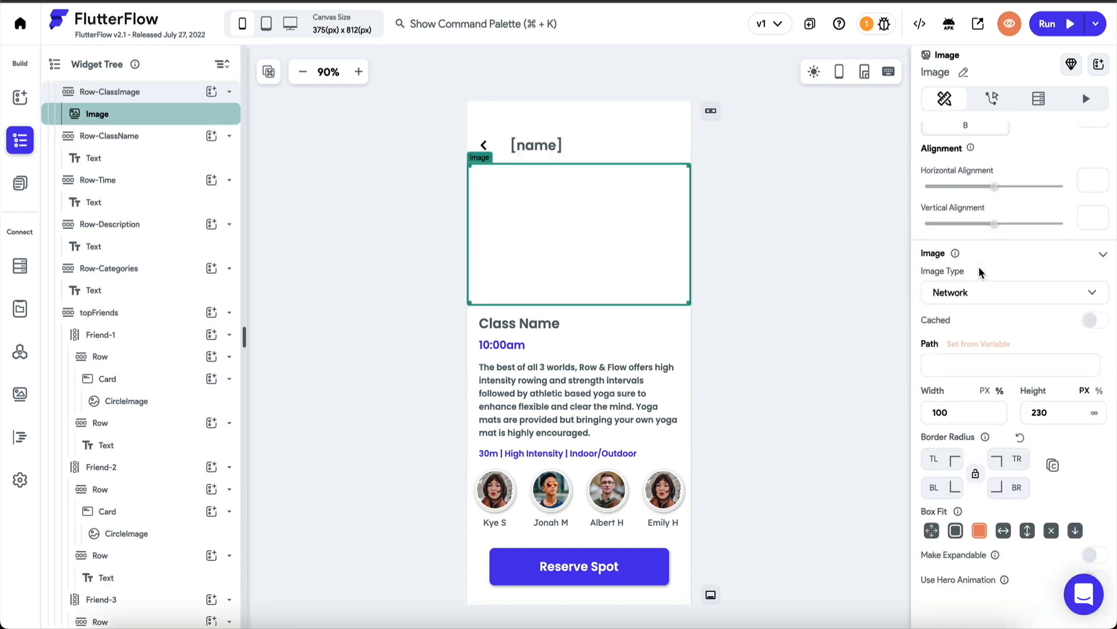
{"action": "left_click", "coordinate": [977, 344]}
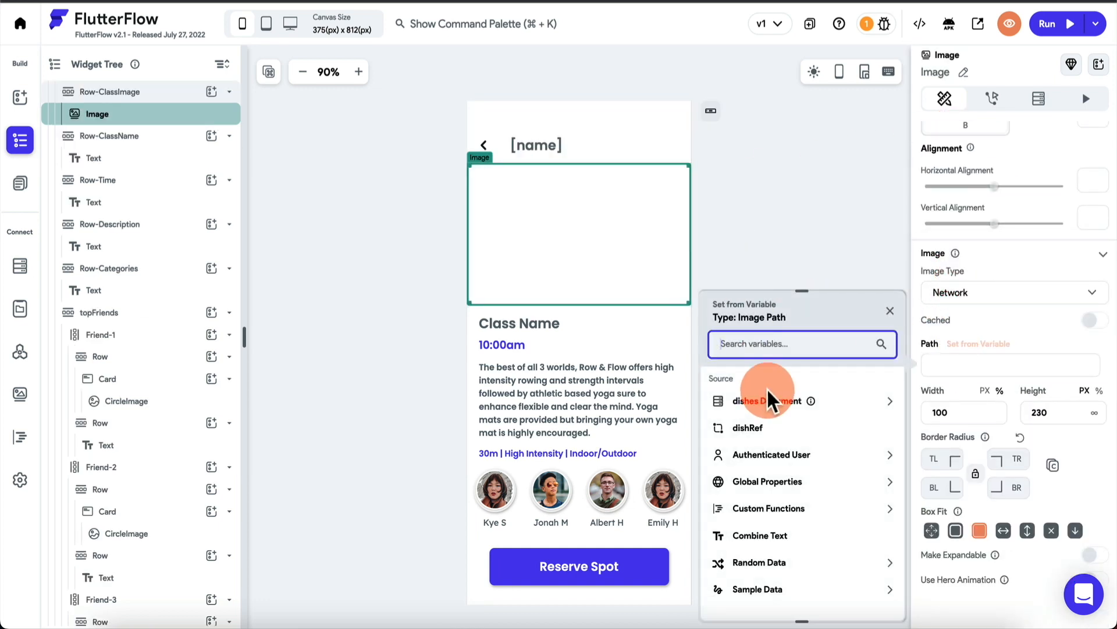
{"action": "left_click", "coordinate": [766, 400]}
{"action": "left_click", "coordinate": [752, 486]}
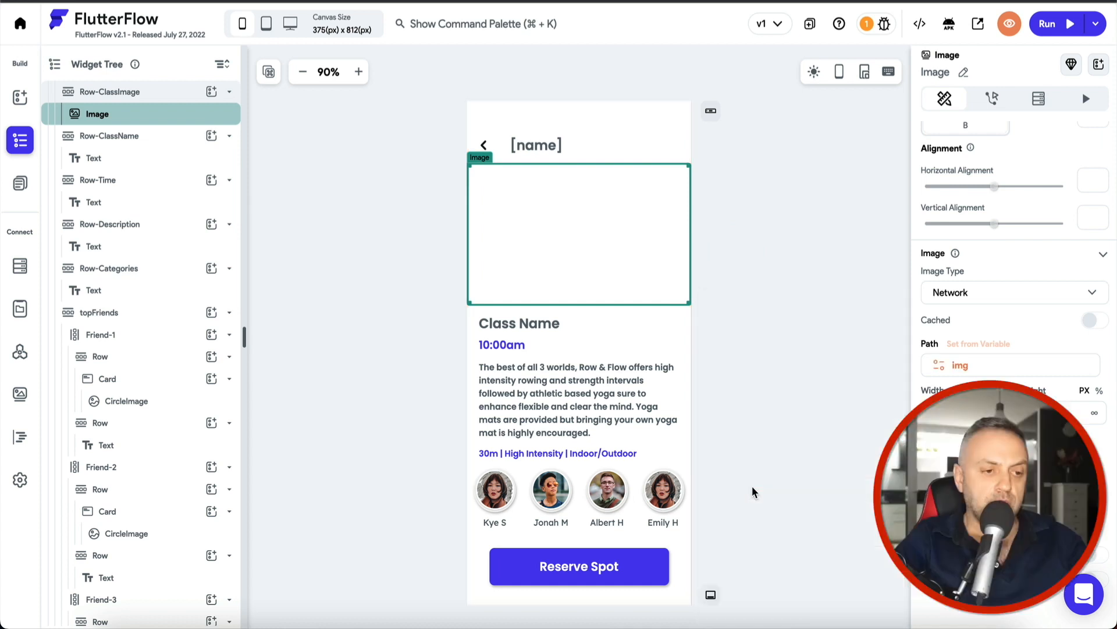
Step: Bind the description paragraph's text to the desc field of the dishes document
{"action": "left_click", "coordinate": [504, 322]}
{"action": "left_click", "coordinate": [515, 393]}
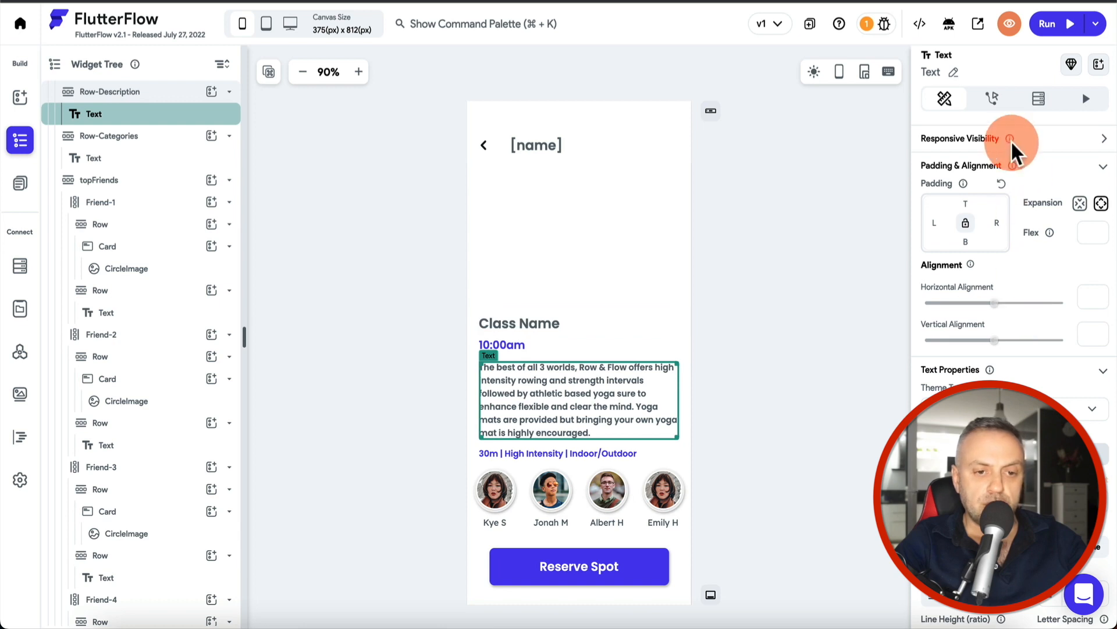
{"action": "left_click", "coordinate": [982, 132]}
{"action": "left_click", "coordinate": [745, 276]}
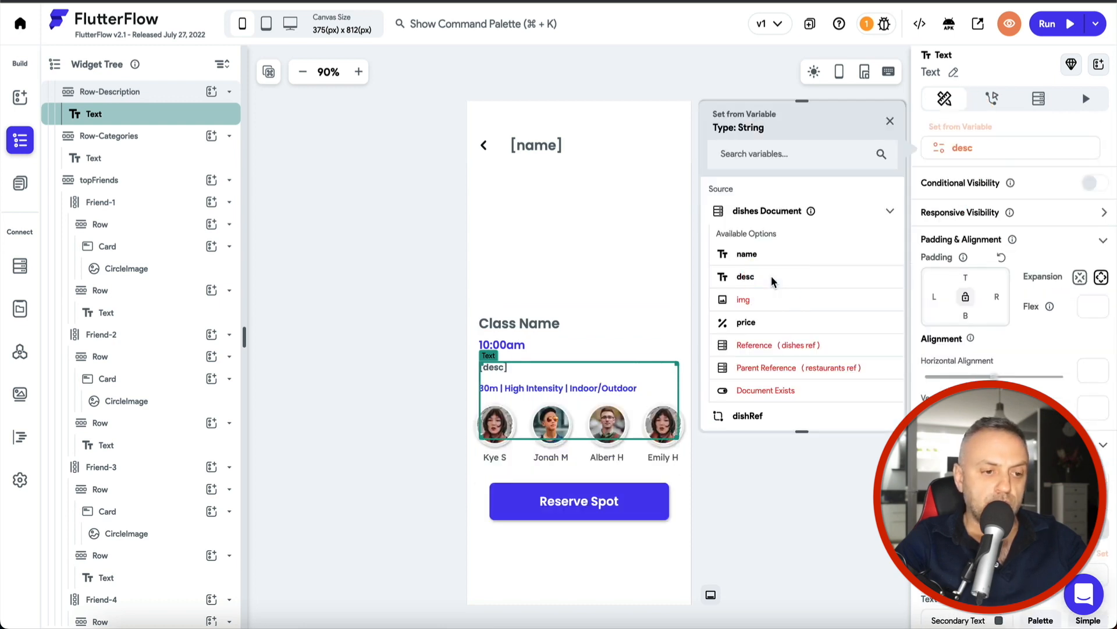
Step: Bind the Class Name text below the image to the name field of the dishes document
{"action": "left_click", "coordinate": [526, 319]}
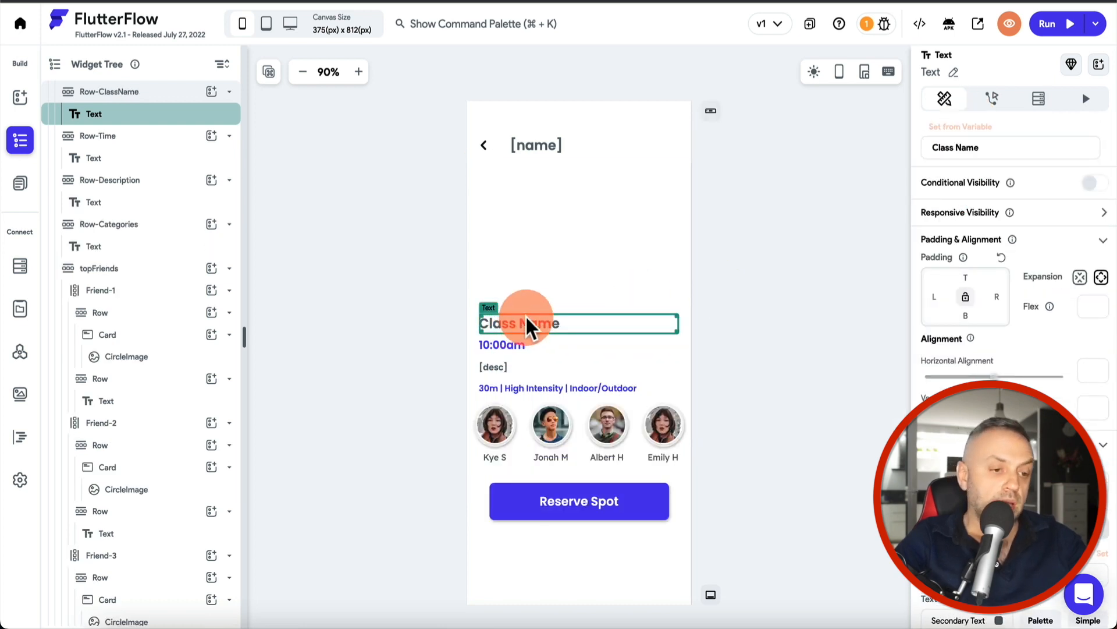
{"action": "left_click", "coordinate": [604, 327]}
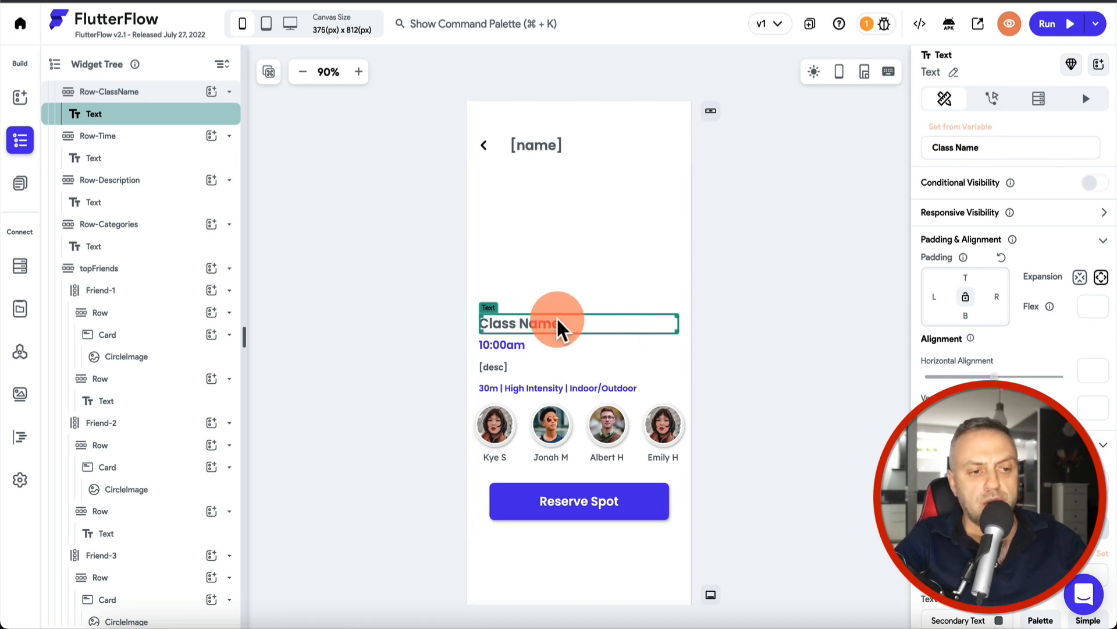
{"action": "left_click", "coordinate": [983, 132]}
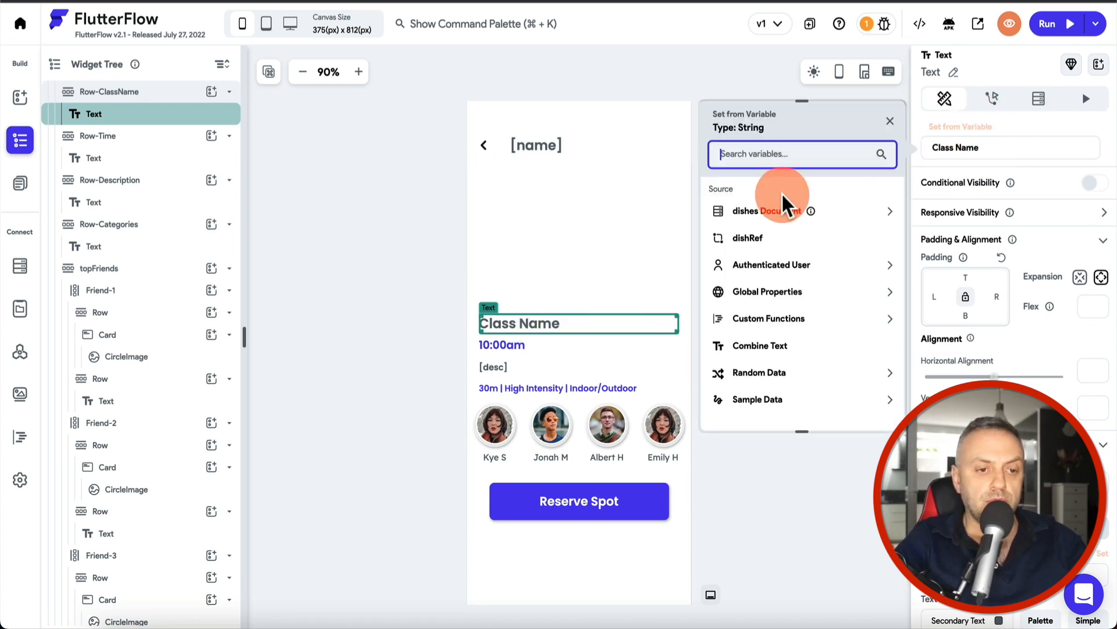
{"action": "left_click", "coordinate": [768, 216]}
{"action": "left_click", "coordinate": [766, 254]}
Step: Bind the 10:00am text to the dishes document's price field, using the Number Format option with no formatting
{"action": "left_click", "coordinate": [507, 343]}
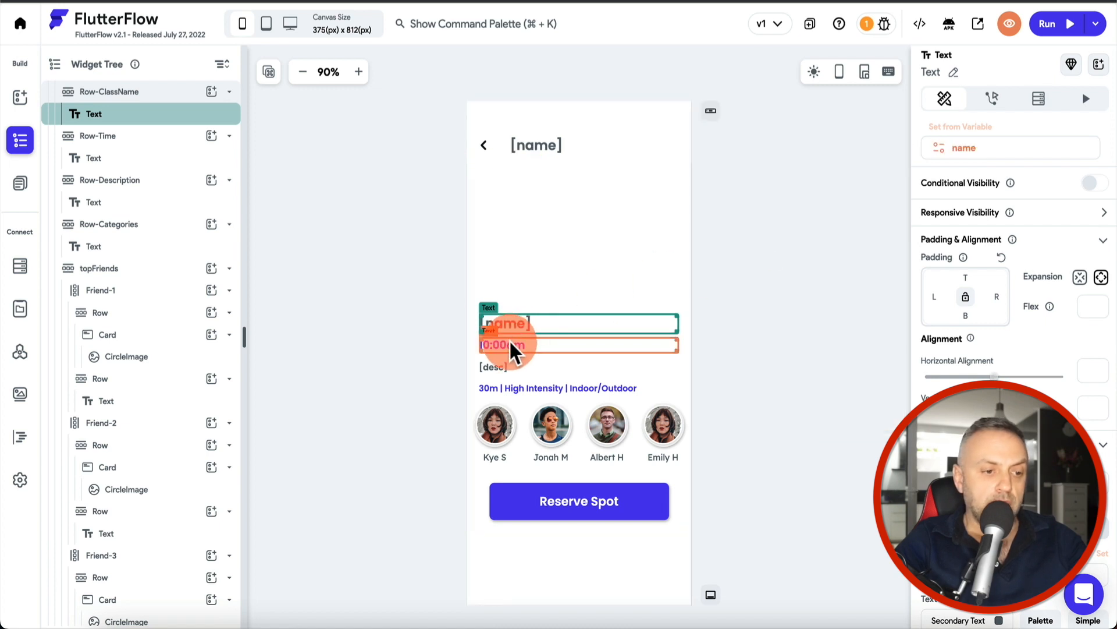
{"action": "left_click", "coordinate": [969, 122]}
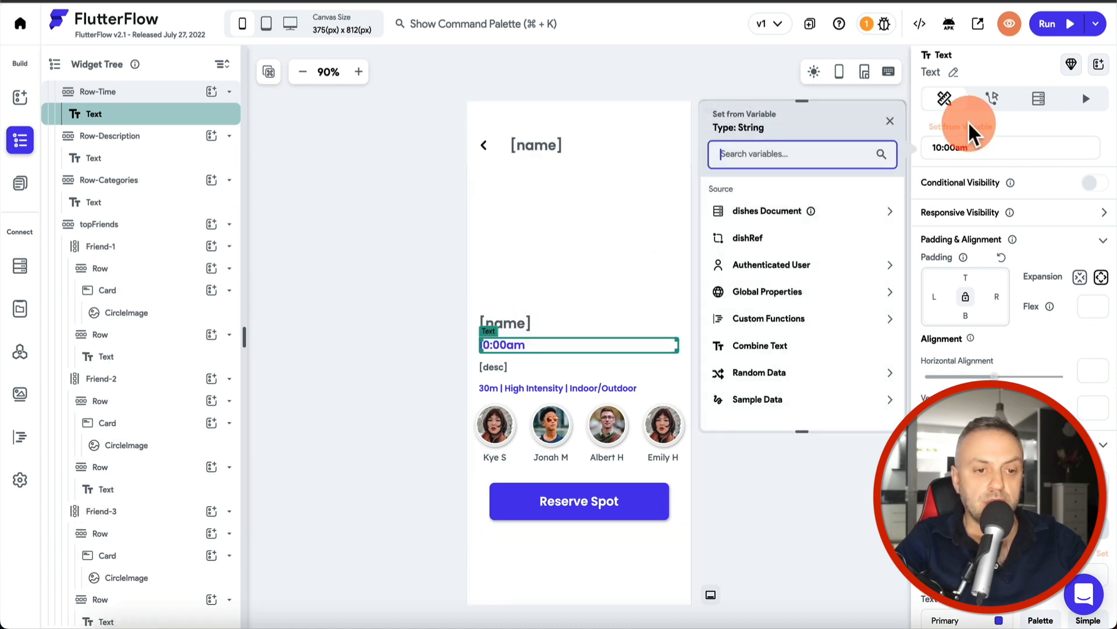
{"action": "left_click", "coordinate": [763, 215]}
{"action": "left_click", "coordinate": [749, 302]}
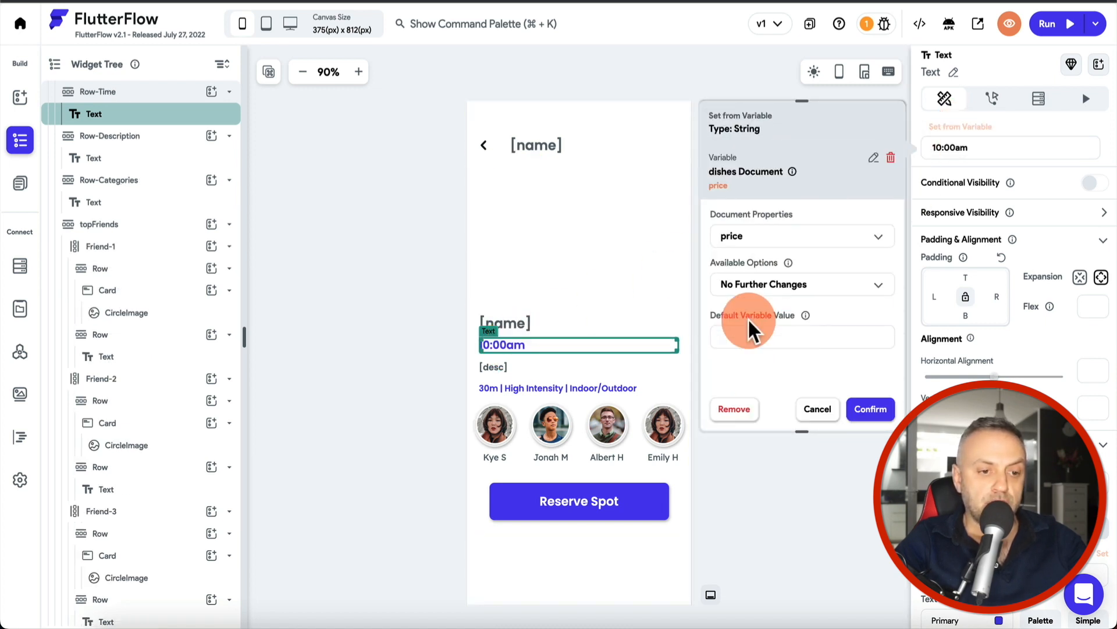
{"action": "left_click", "coordinate": [803, 285]}
{"action": "left_click", "coordinate": [814, 254]}
{"action": "scroll", "coordinate": [779, 333], "scroll_direction": "down", "scroll_amount": 1}
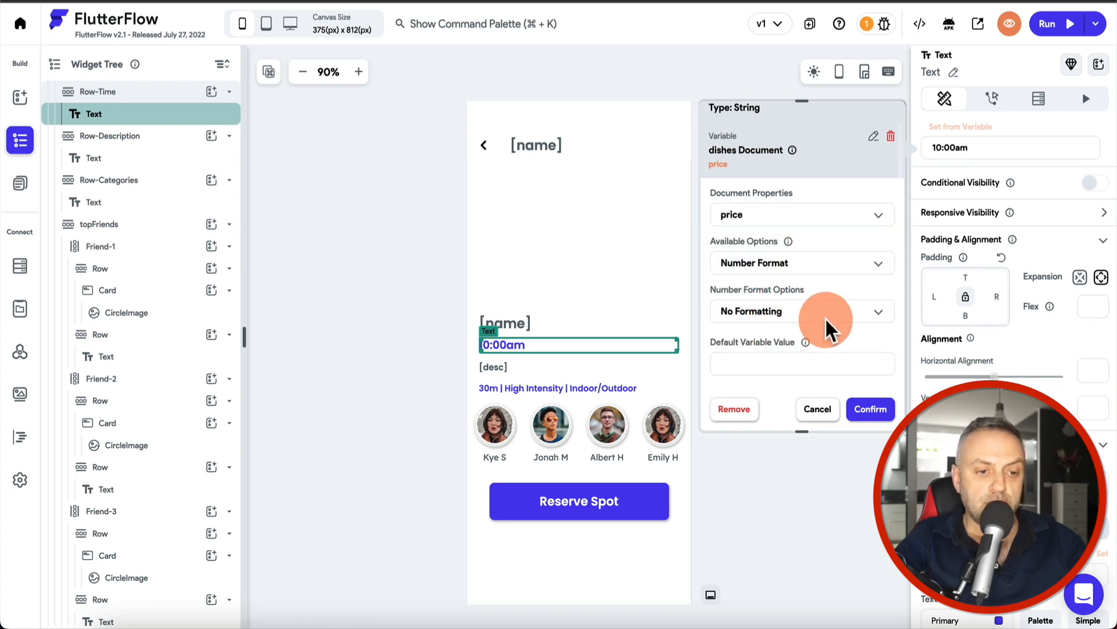
{"action": "left_click", "coordinate": [870, 409]}
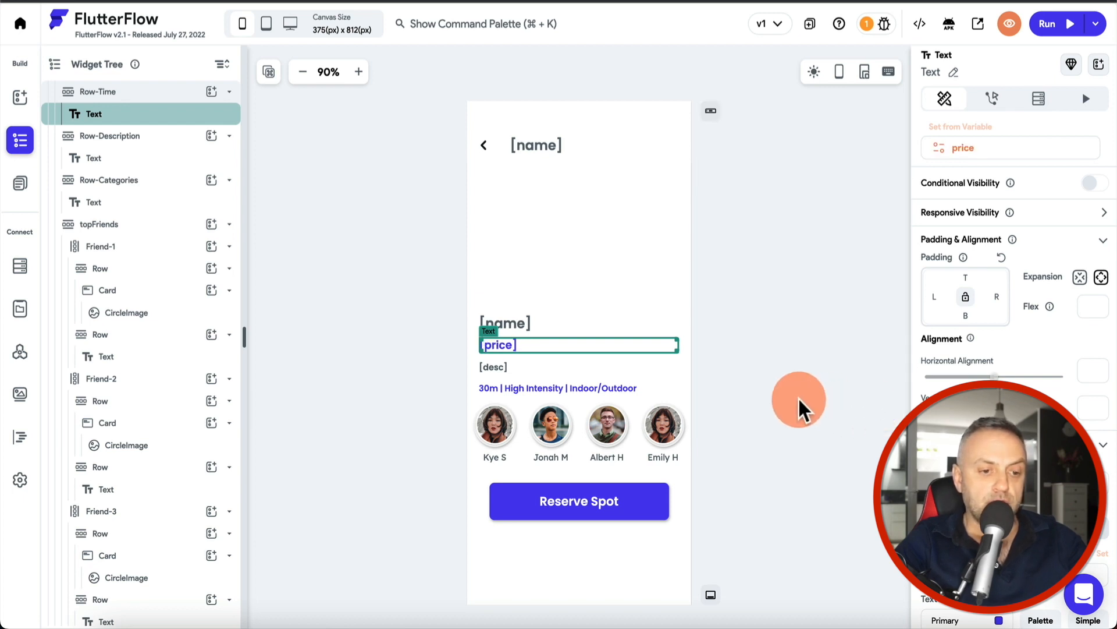
Step: Delete the whole topFriends row from the main content column
{"action": "left_click", "coordinate": [663, 410]}
{"action": "left_click", "coordinate": [108, 504]}
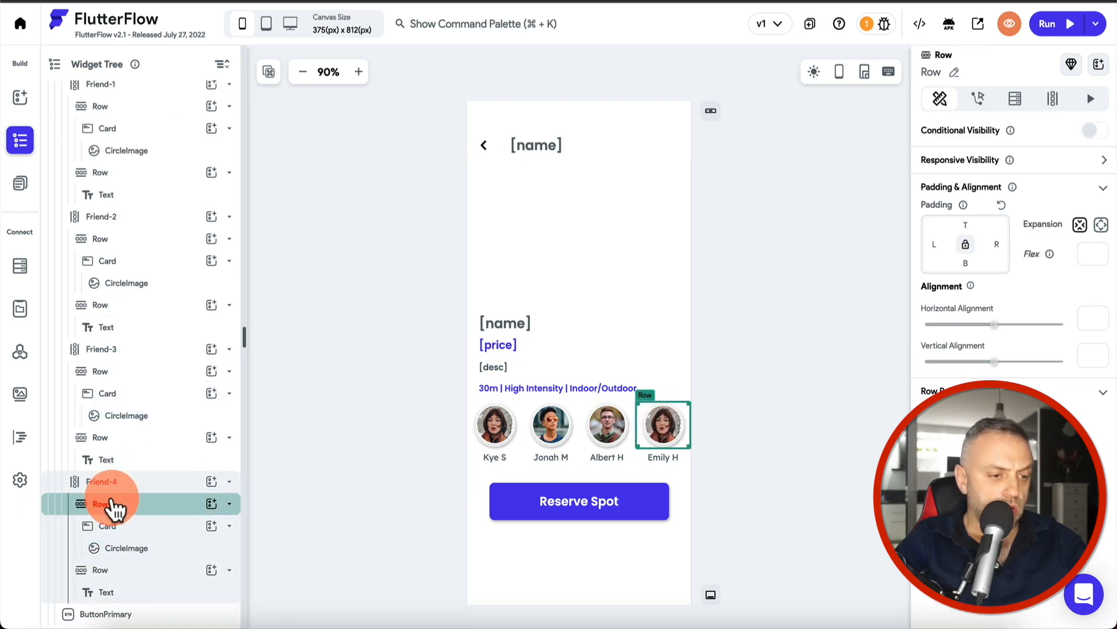
{"action": "scroll", "coordinate": [116, 326], "scroll_direction": "up", "scroll_amount": 2}
{"action": "left_click", "coordinate": [100, 166]}
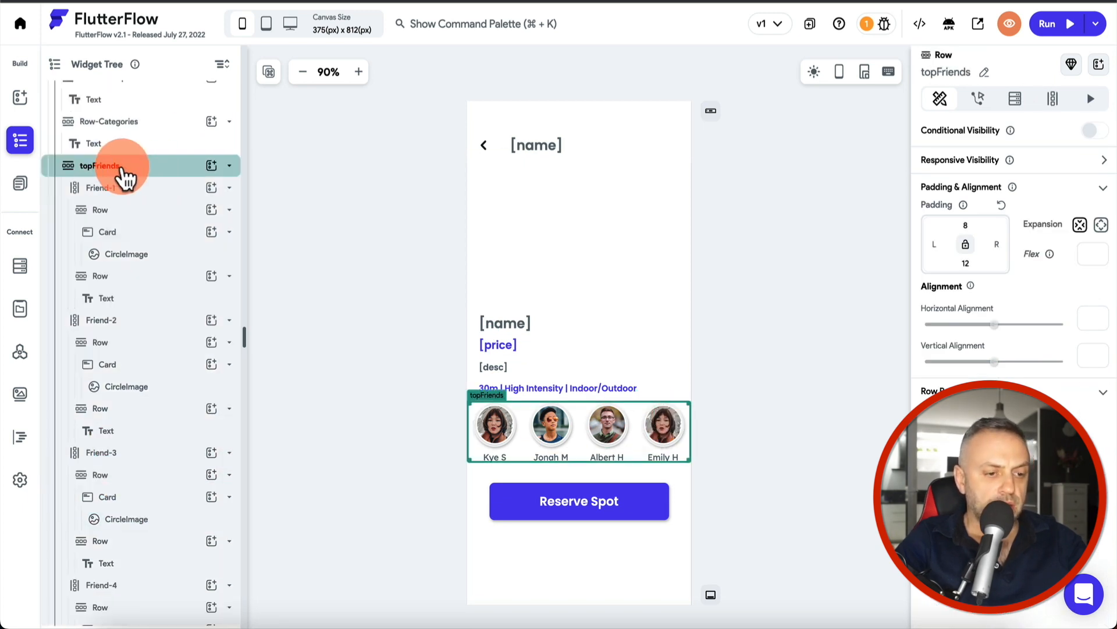
{"action": "key", "text": "Delete"}
Step: Delete the categories row containing the duration, intensity and location text
{"action": "left_click", "coordinate": [575, 386]}
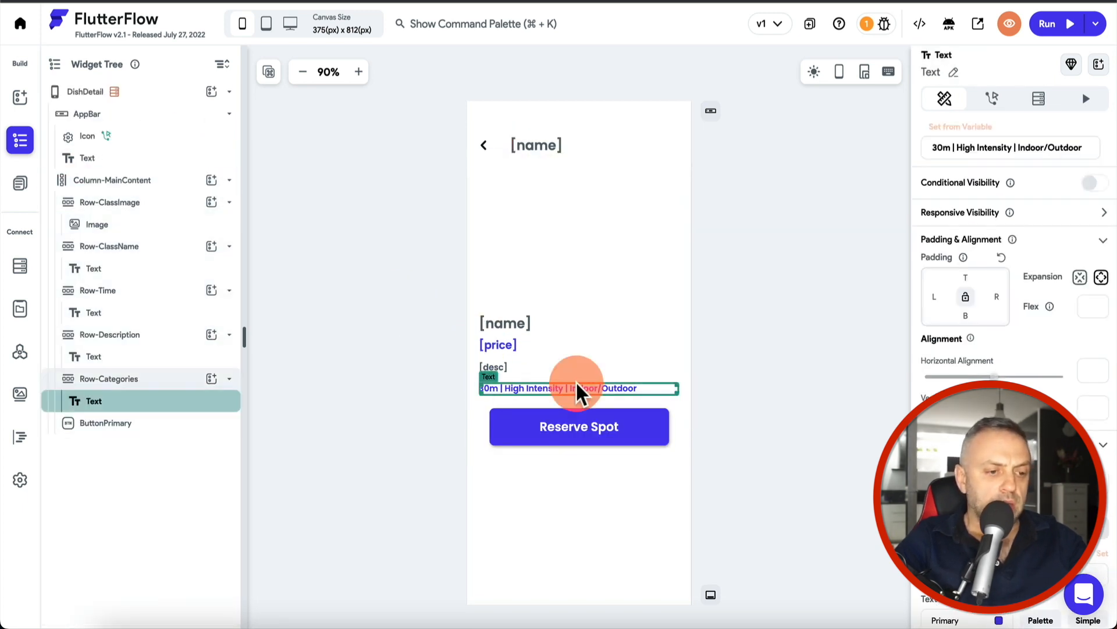
{"action": "left_click", "coordinate": [575, 380]}
{"action": "key", "text": "Delete"}
Step: Set the Reserve Spot button's text to "Add to Cart" and show the button's actions
{"action": "left_click", "coordinate": [595, 404]}
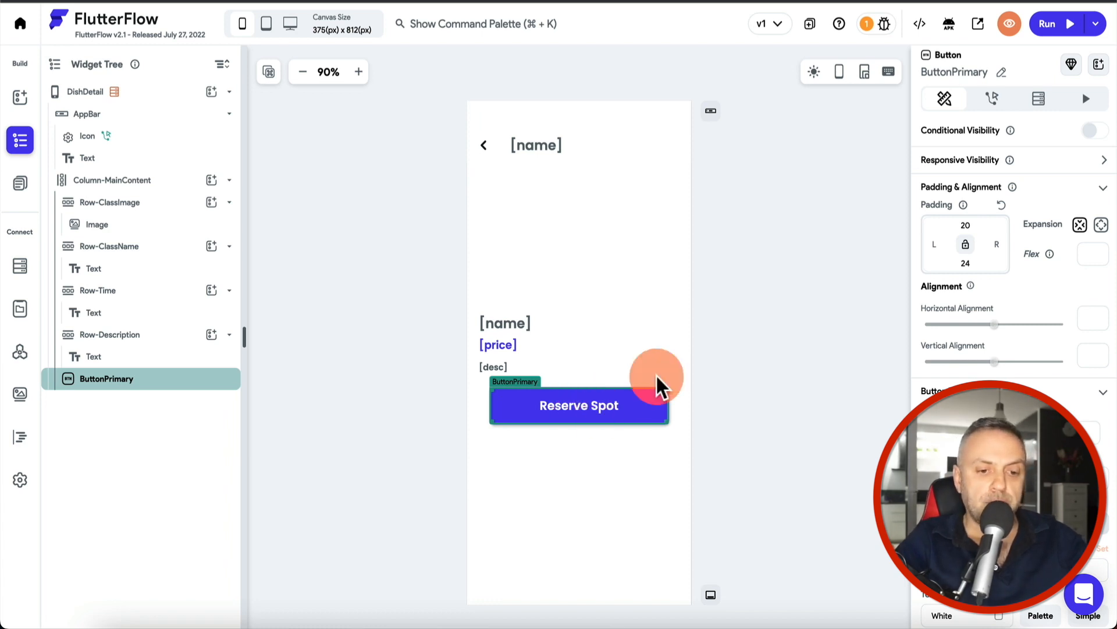
{"action": "left_click", "coordinate": [1014, 432]}
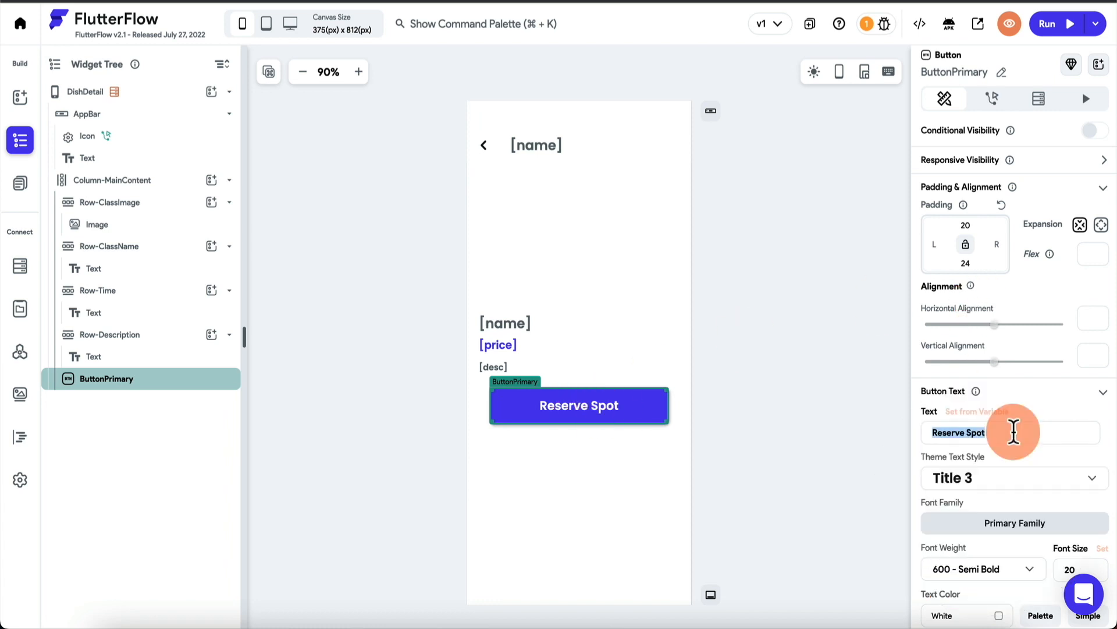
{"action": "left_click", "coordinate": [996, 100]}
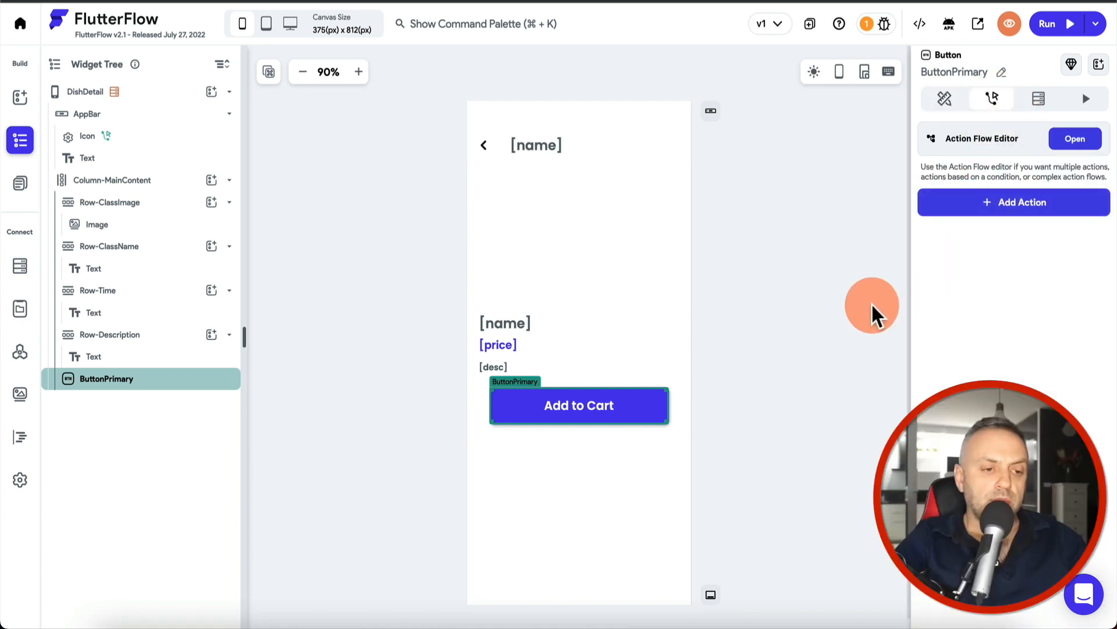
Step: Create a local state variable named Cart as a list of document references to dishes
{"action": "left_click", "coordinate": [24, 317]}
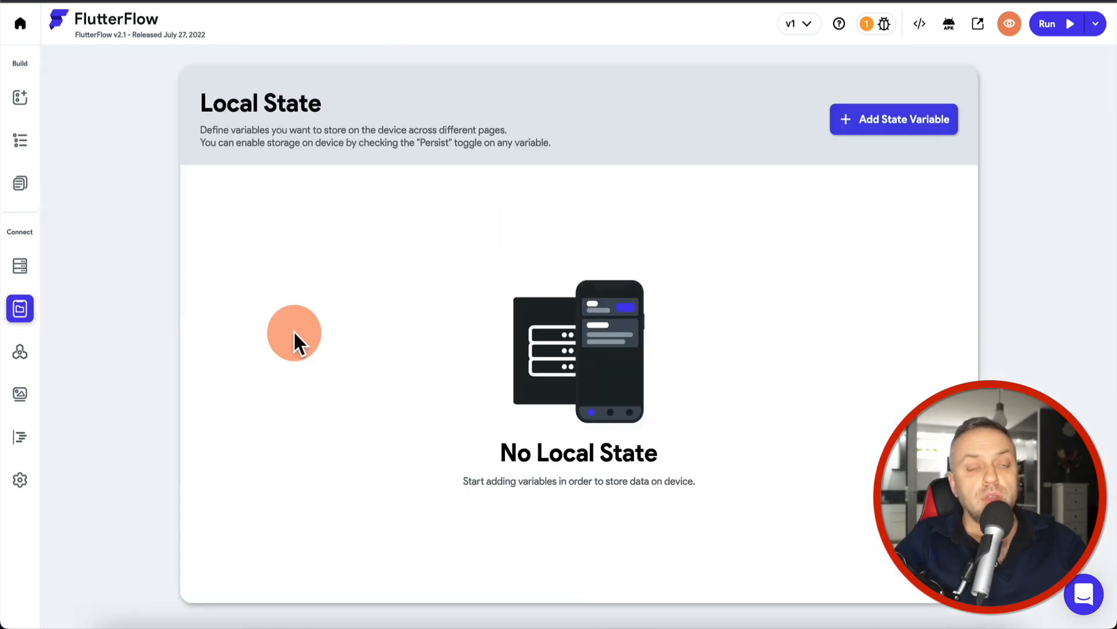
{"action": "left_click", "coordinate": [891, 125]}
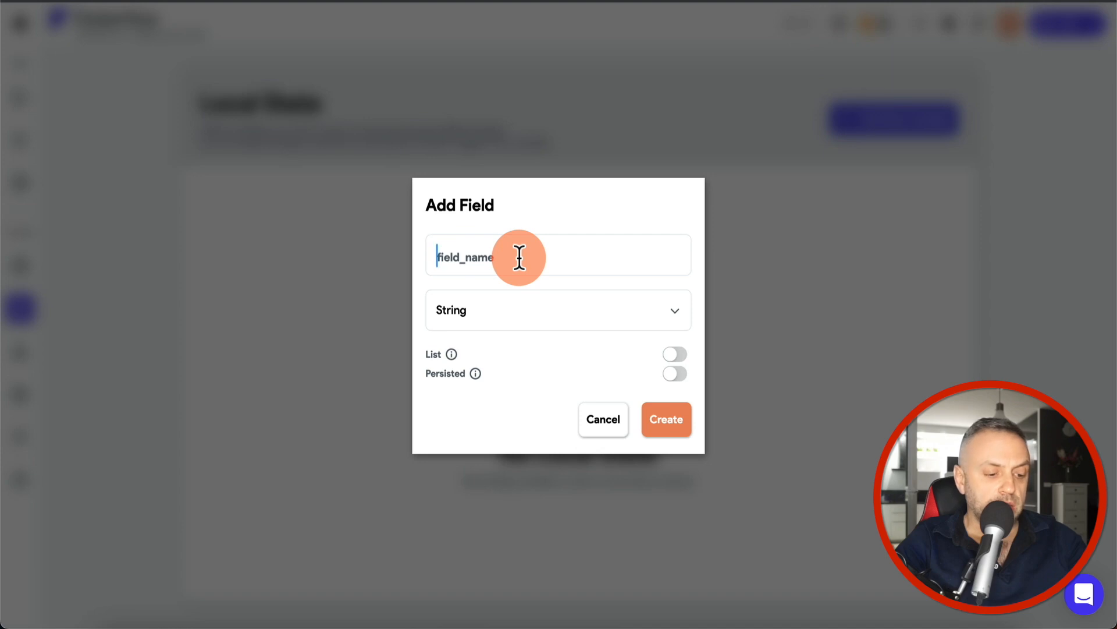
{"action": "type", "text": "Cart"}
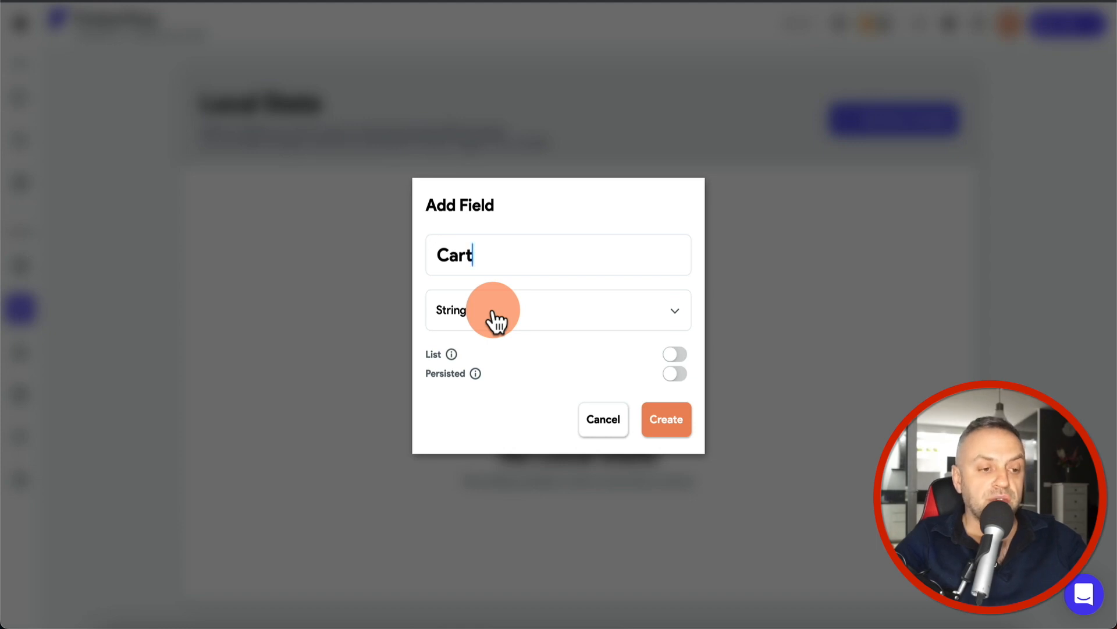
{"action": "left_click", "coordinate": [674, 356]}
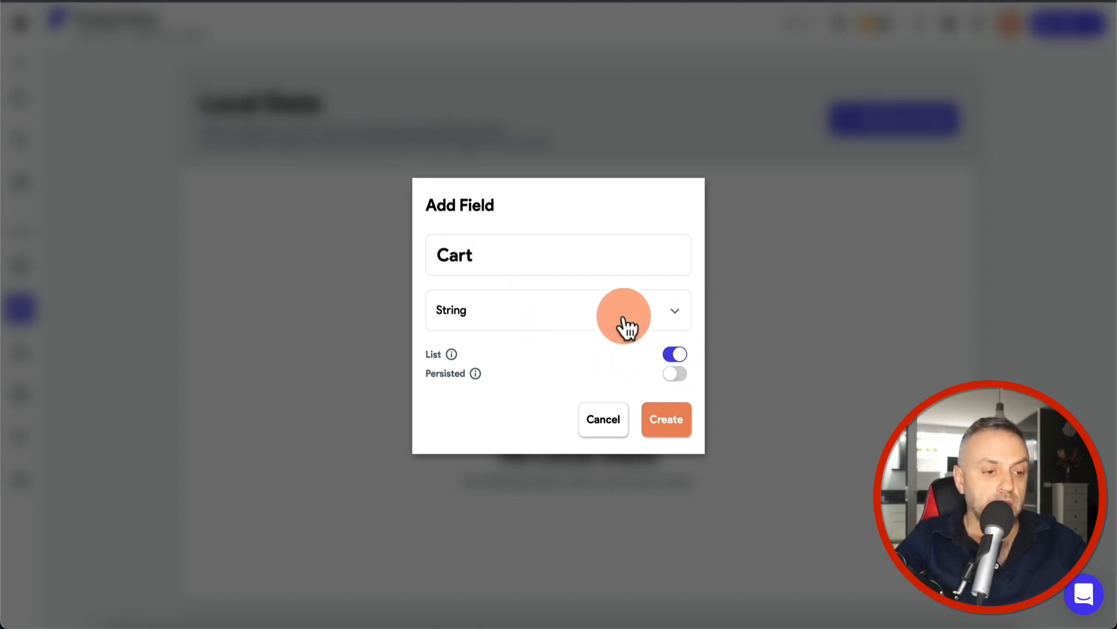
{"action": "left_click", "coordinate": [623, 324]}
{"action": "left_click", "coordinate": [482, 478]}
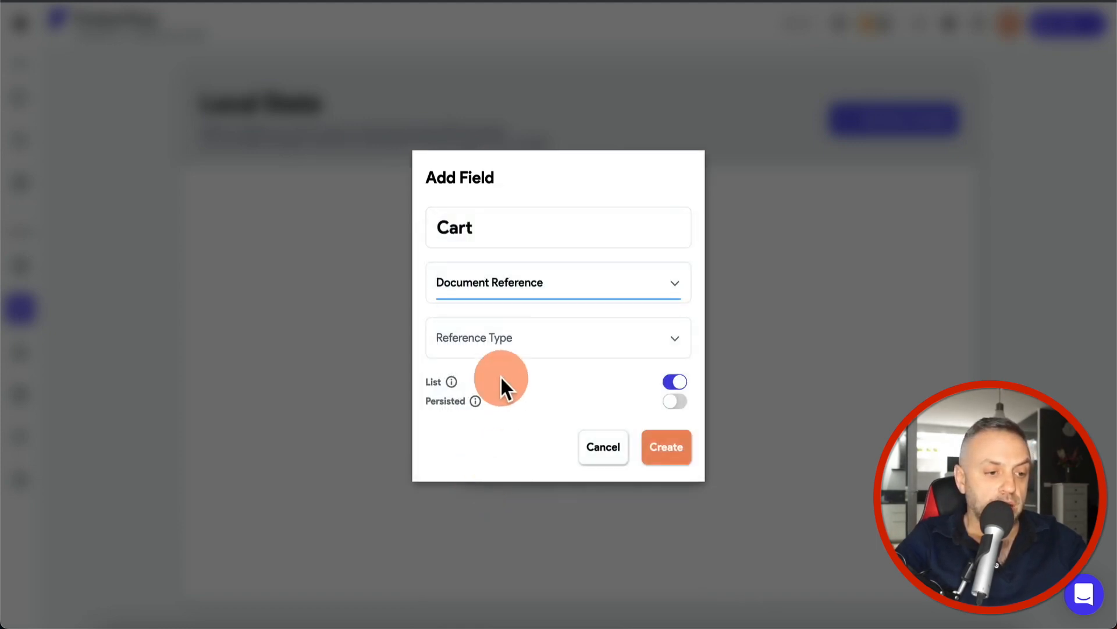
{"action": "left_click", "coordinate": [523, 345]}
{"action": "left_click", "coordinate": [481, 407]}
{"action": "left_click", "coordinate": [673, 449]}
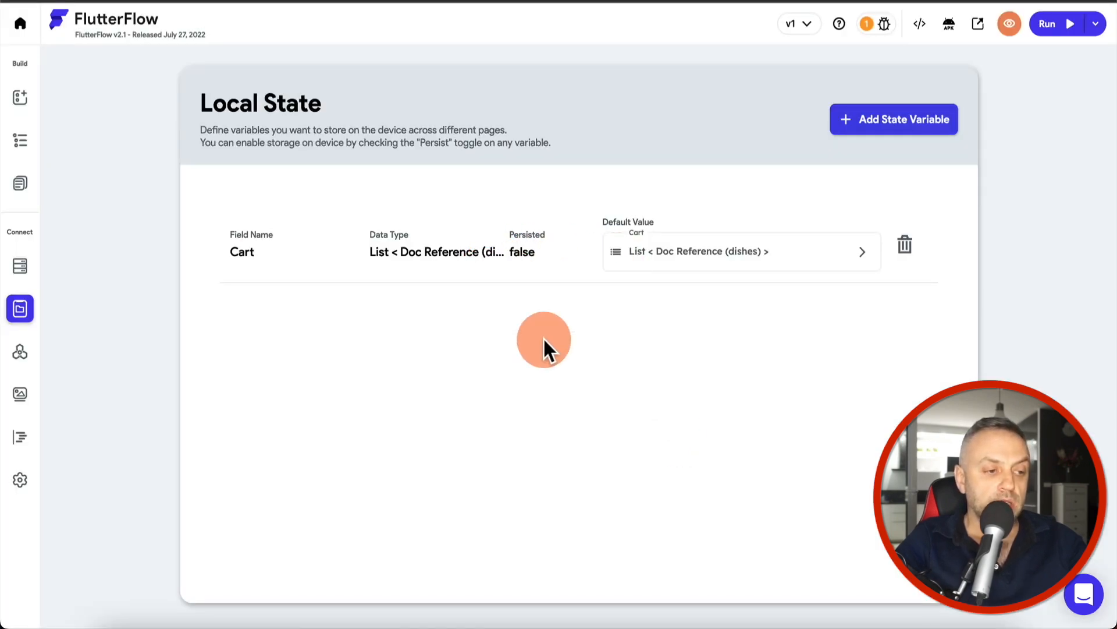
Step: Add an On Tap action of type Update Local State to the Add to Cart button
{"action": "left_click", "coordinate": [20, 98]}
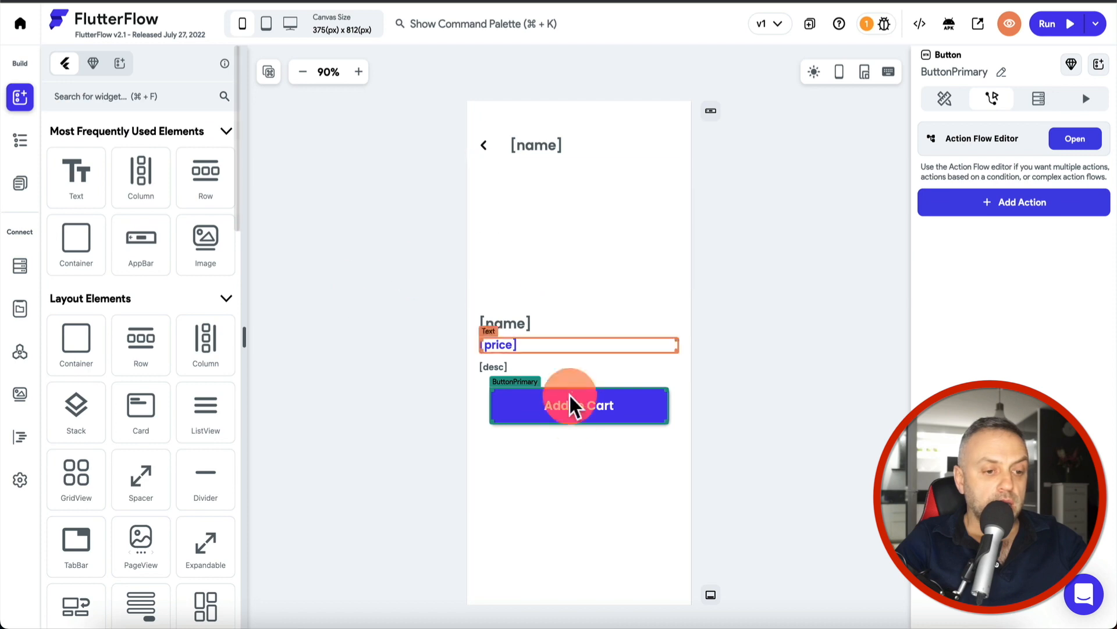
{"action": "left_click", "coordinate": [1030, 203]}
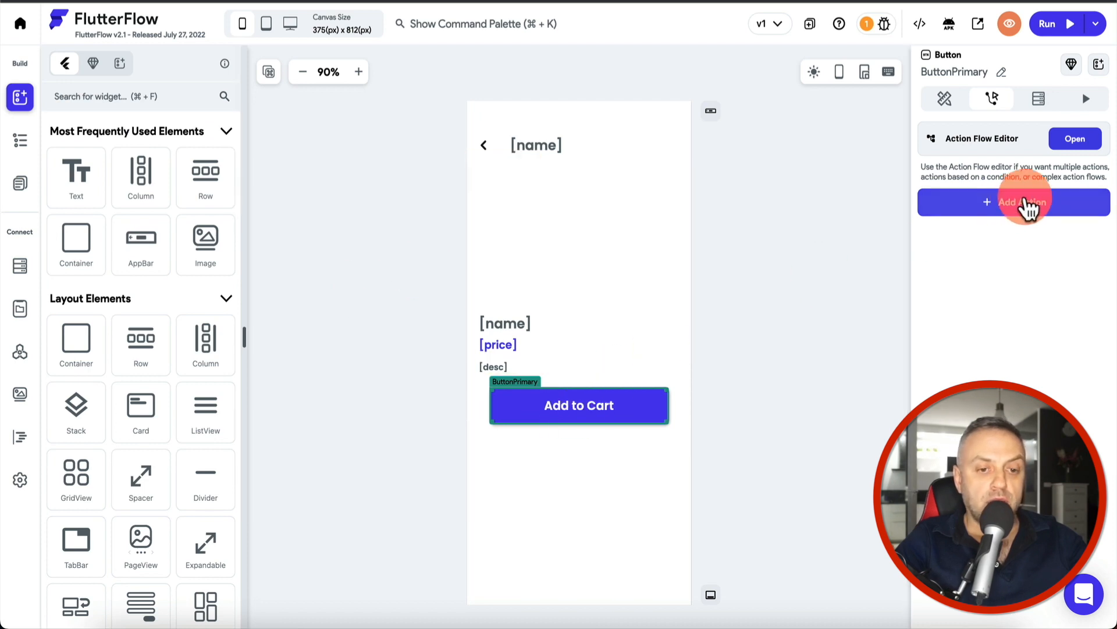
{"action": "left_click", "coordinate": [989, 248]}
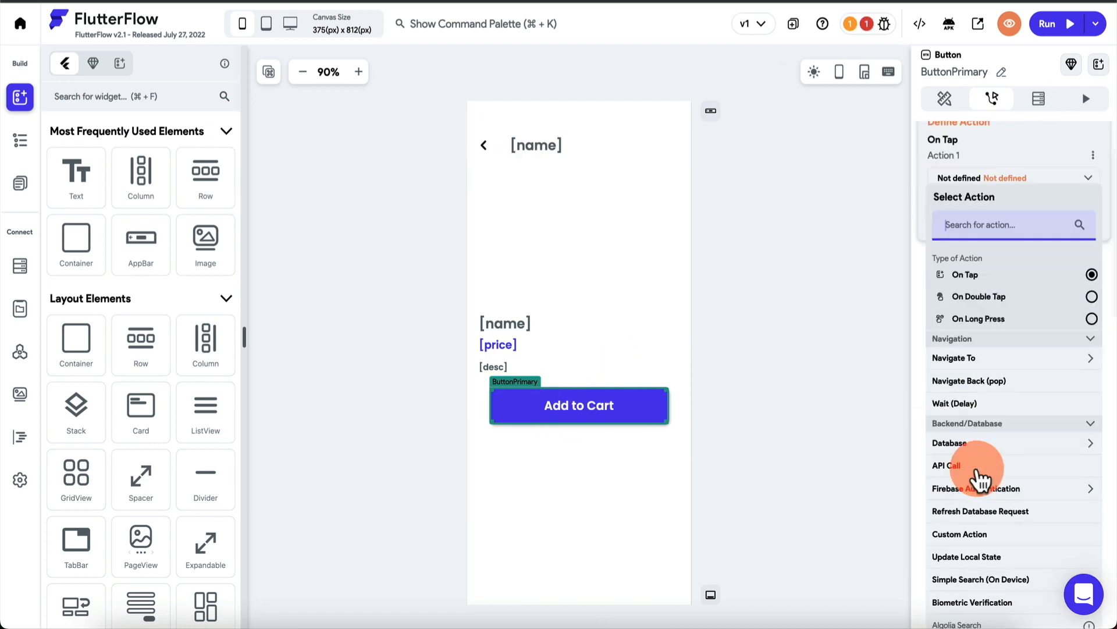
{"action": "scroll", "coordinate": [995, 480], "scroll_direction": "down", "scroll_amount": 3}
{"action": "scroll", "coordinate": [989, 474], "scroll_direction": "down", "scroll_amount": 1}
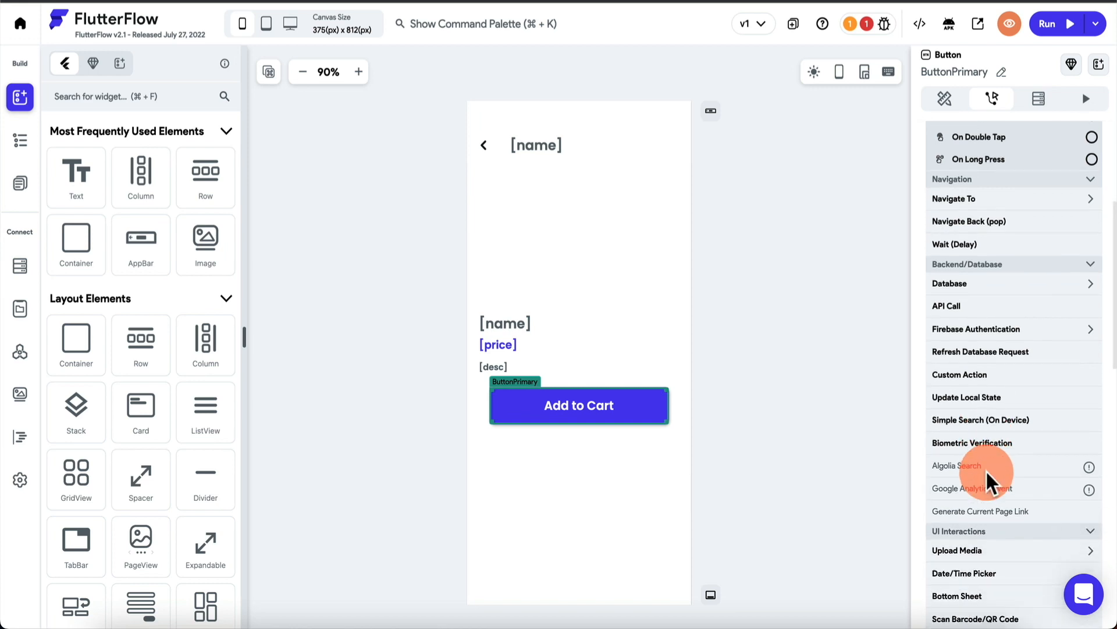
{"action": "left_click", "coordinate": [984, 396]}
Step: Make the action update the Cart field with the Add to List update type
{"action": "left_click", "coordinate": [990, 299]}
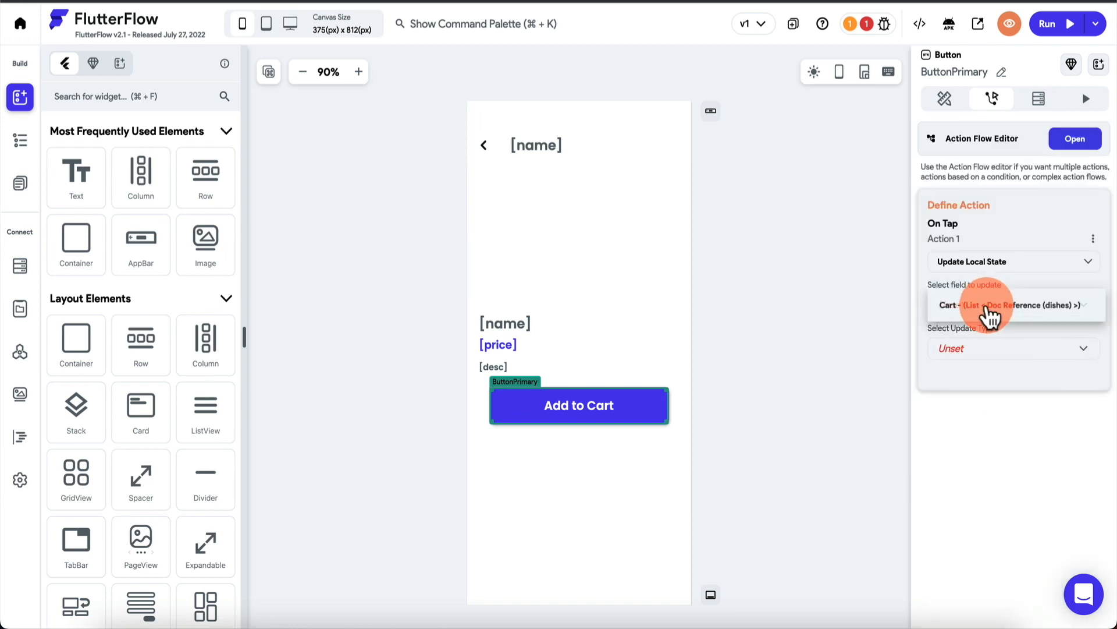
{"action": "left_click", "coordinate": [992, 320]}
{"action": "left_click", "coordinate": [988, 353]}
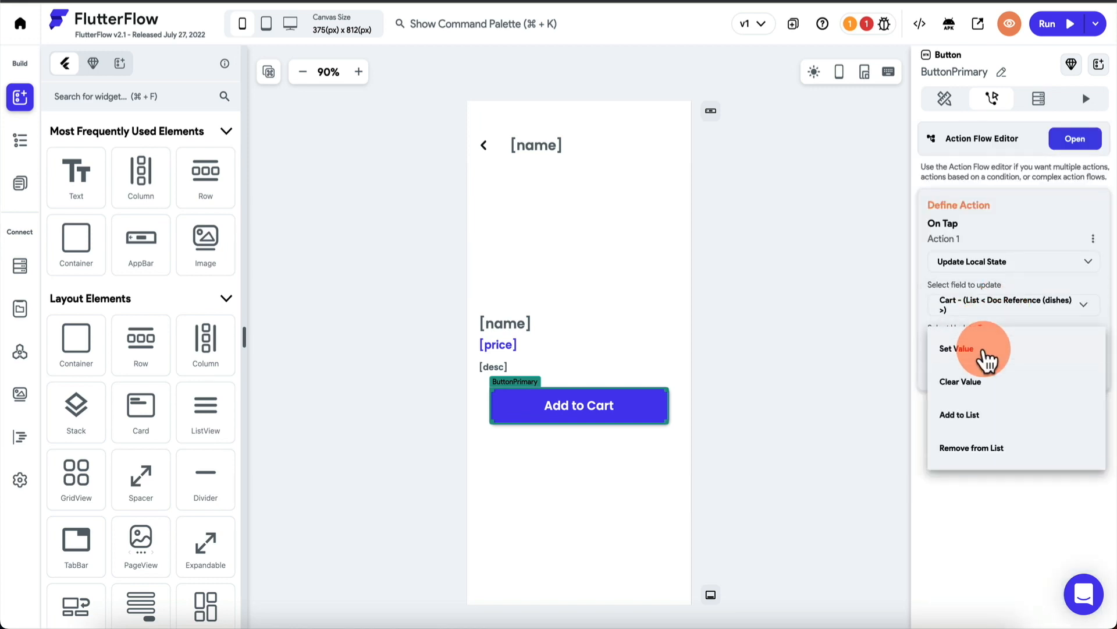
{"action": "left_click", "coordinate": [971, 418]}
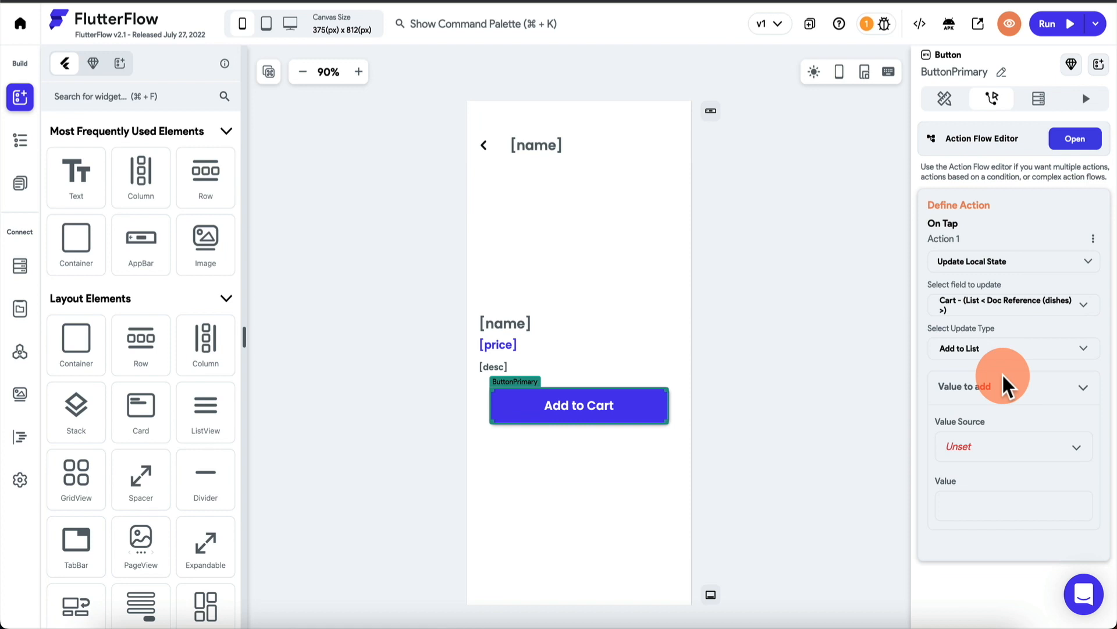
Step: Set the value added to the Cart list from a variable, using the dishes document's Reference
{"action": "left_click", "coordinate": [989, 390]}
{"action": "left_click", "coordinate": [989, 391]}
{"action": "left_click", "coordinate": [982, 452]}
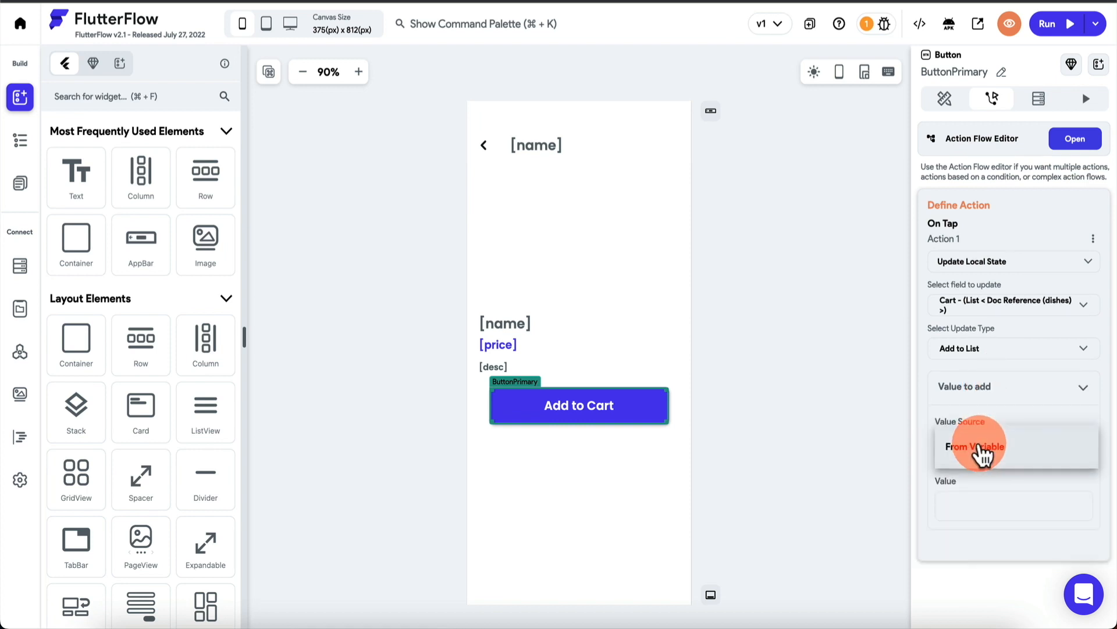
{"action": "left_click", "coordinate": [997, 453]}
{"action": "left_click", "coordinate": [973, 483]}
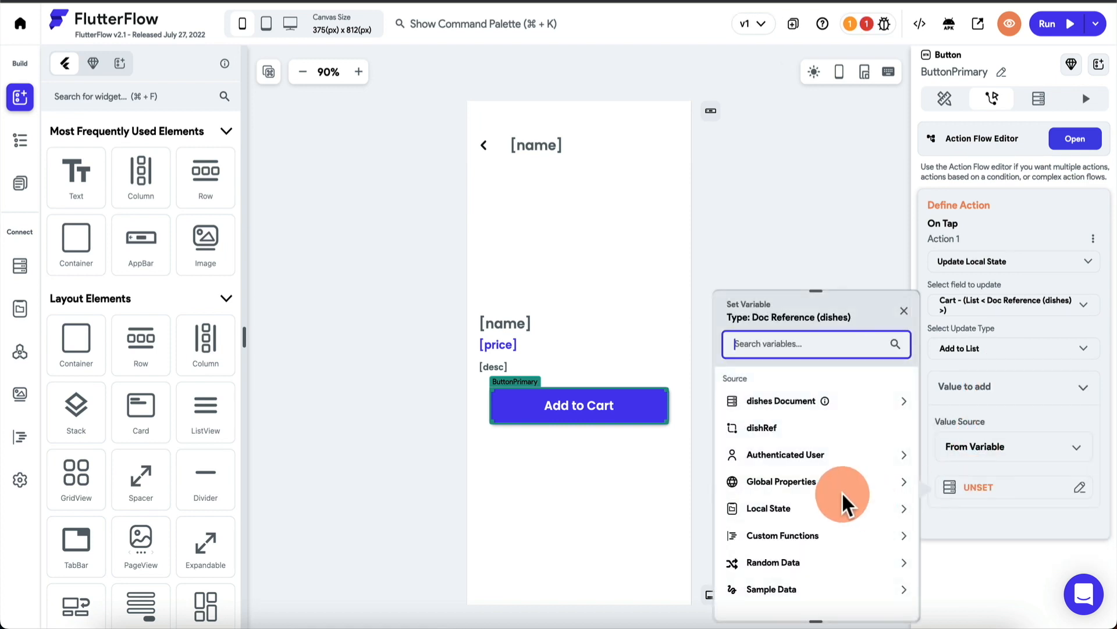
{"action": "left_click", "coordinate": [835, 402]}
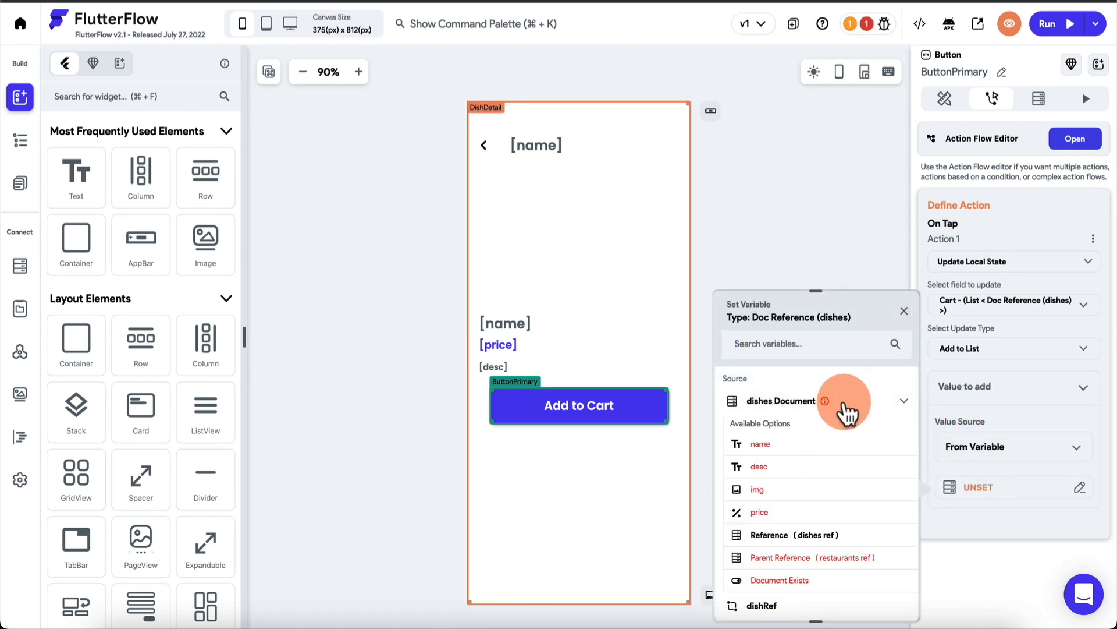
{"action": "left_click", "coordinate": [804, 538]}
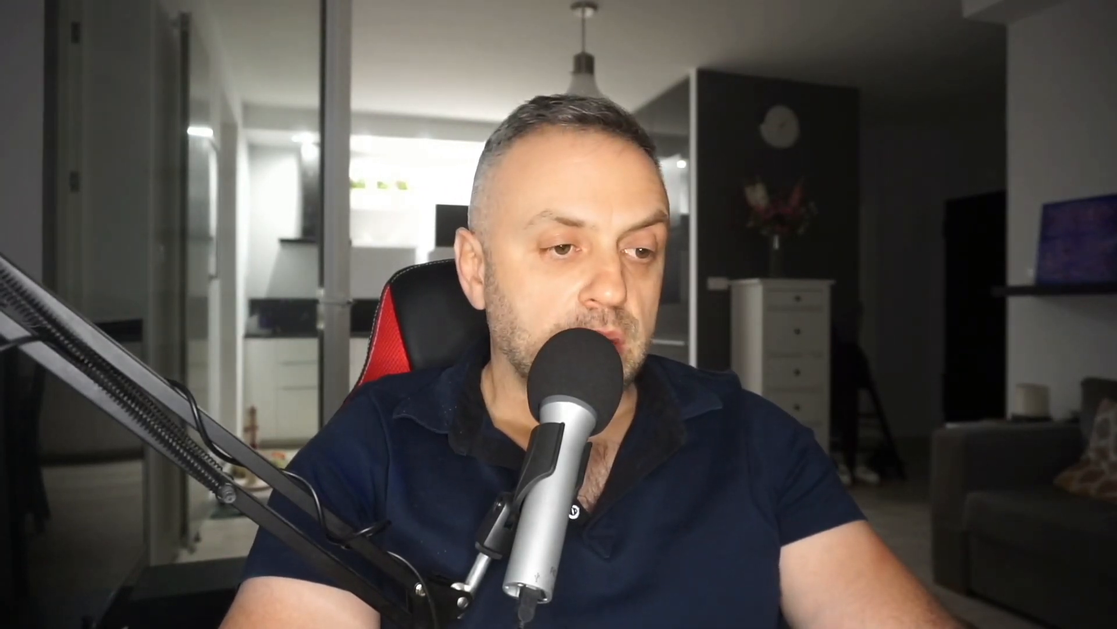
Step: Check the tap action of the back icon in the app bar and show the widget tree with the dish image selected
{"action": "left_click", "coordinate": [484, 142]}
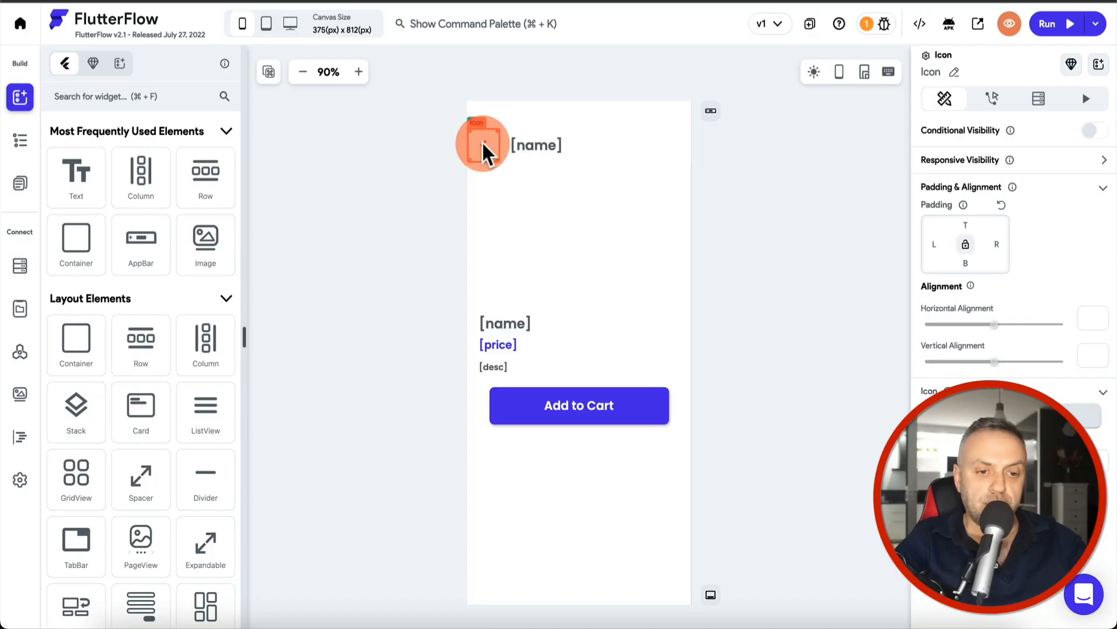
{"action": "left_click", "coordinate": [1011, 245]}
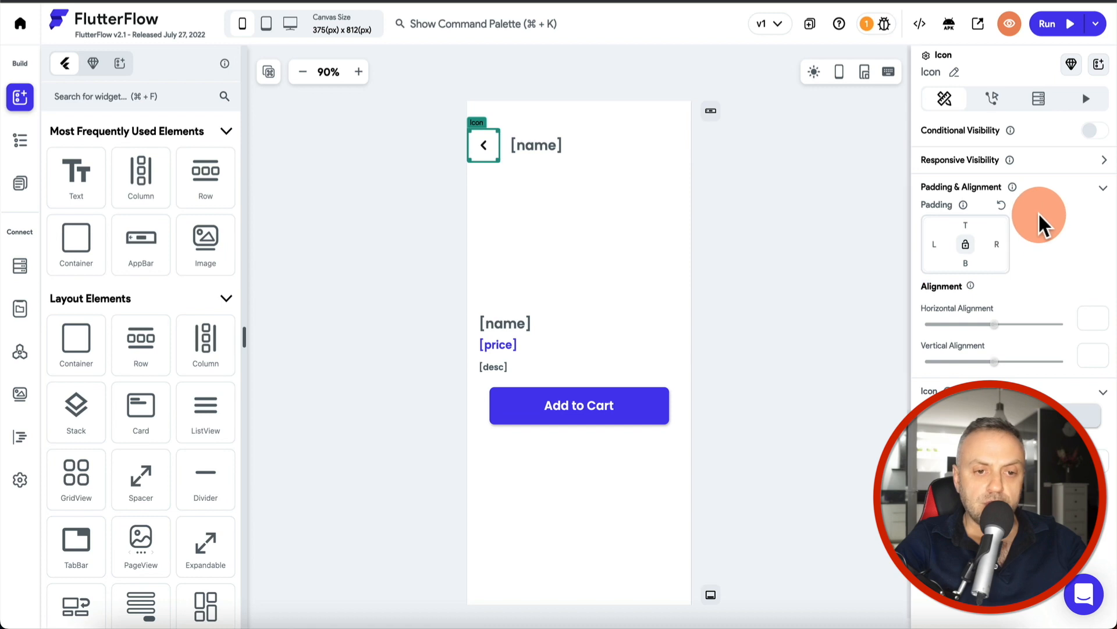
{"action": "left_click", "coordinate": [1005, 106]}
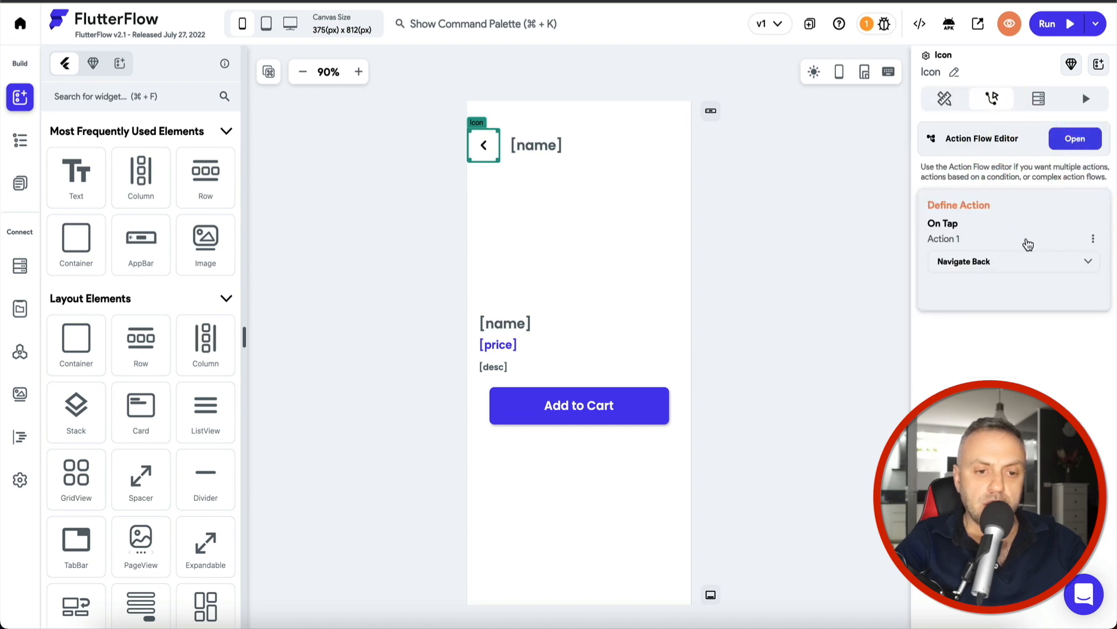
{"action": "left_click", "coordinate": [976, 368]}
{"action": "left_click", "coordinate": [566, 281]}
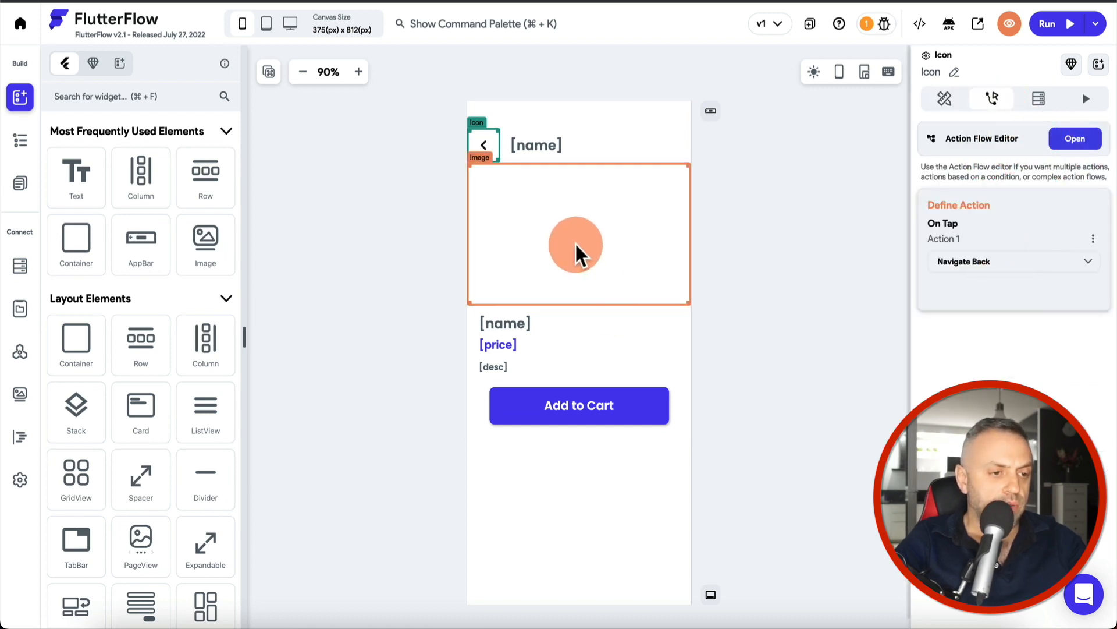
{"action": "left_click", "coordinate": [20, 140]}
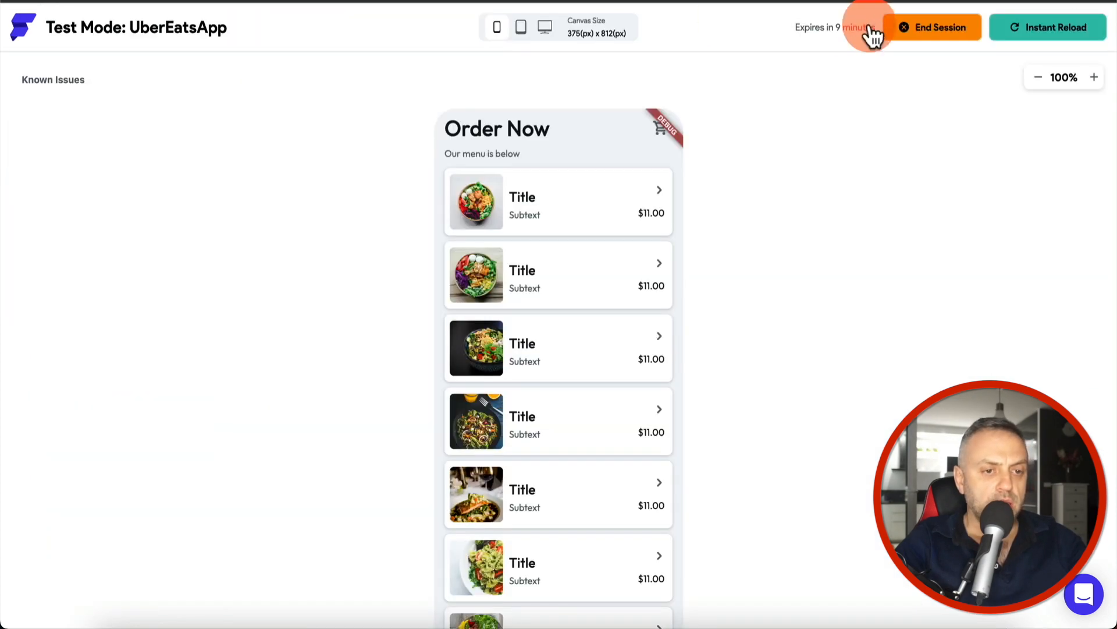
Step: Reload the test app, add James Burger's Traditional Burger to the cart, go back and view the cart page
{"action": "left_click", "coordinate": [1071, 36]}
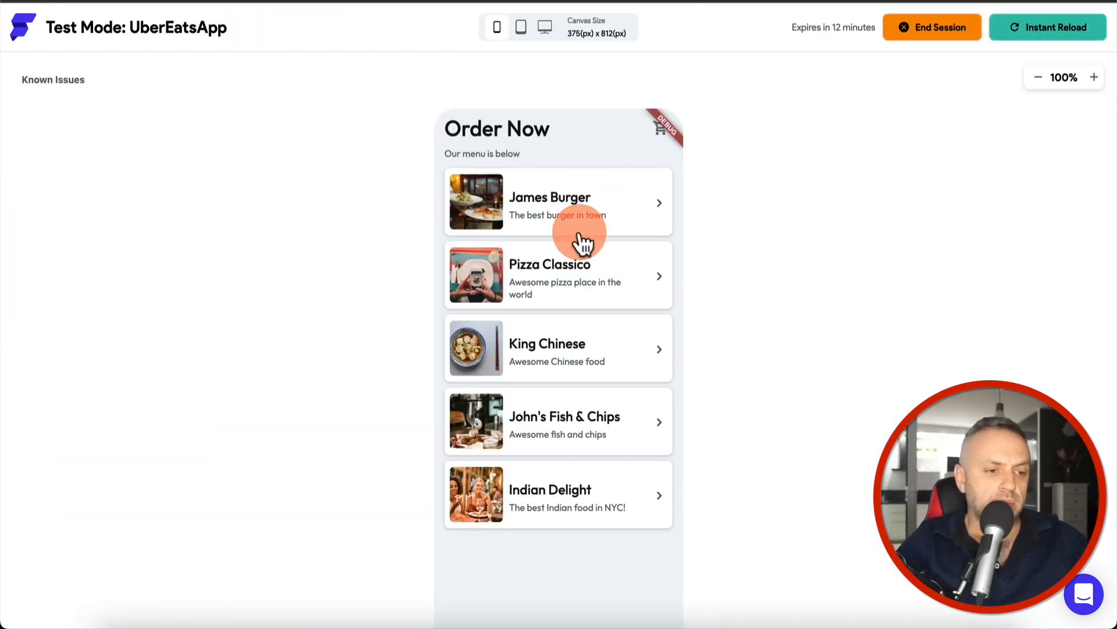
{"action": "left_click", "coordinate": [609, 212]}
{"action": "left_click", "coordinate": [579, 207]}
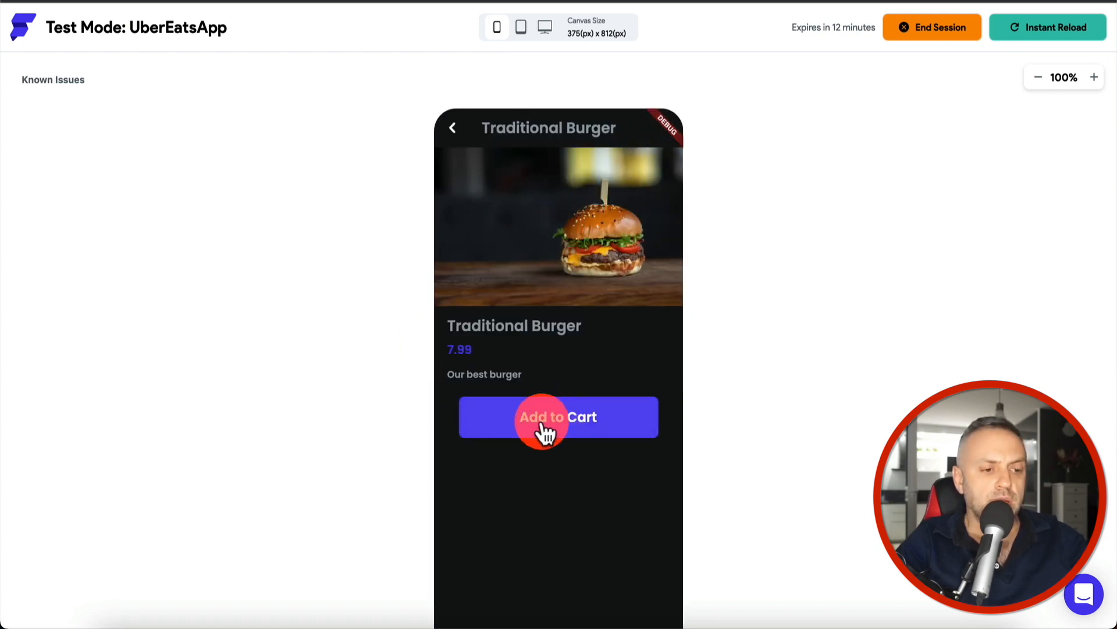
{"action": "left_click", "coordinate": [582, 434]}
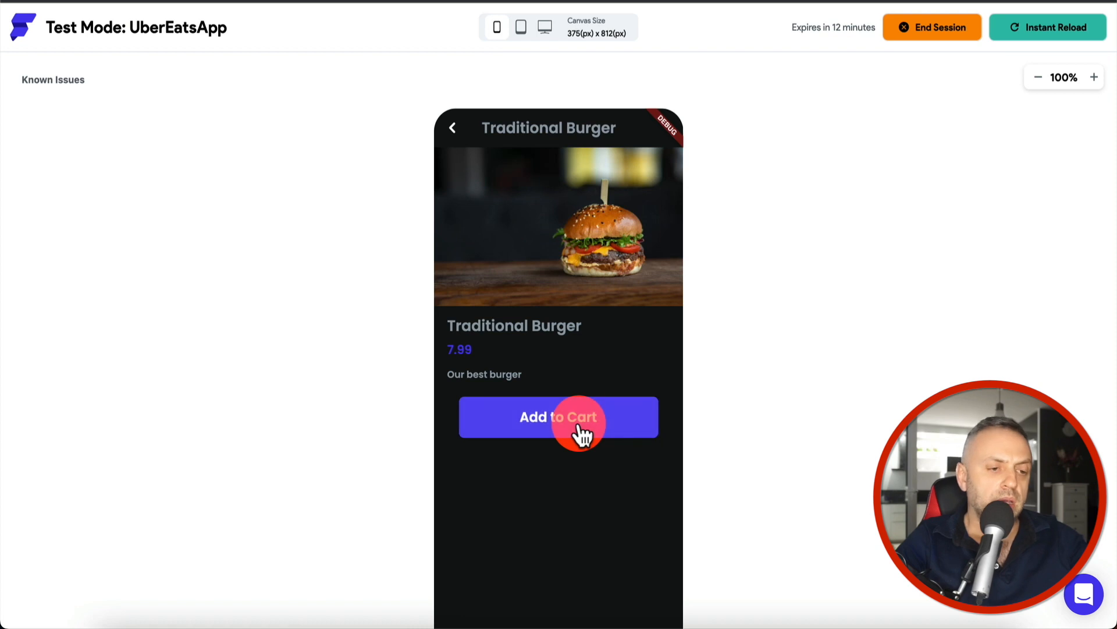
{"action": "left_click", "coordinate": [453, 127]}
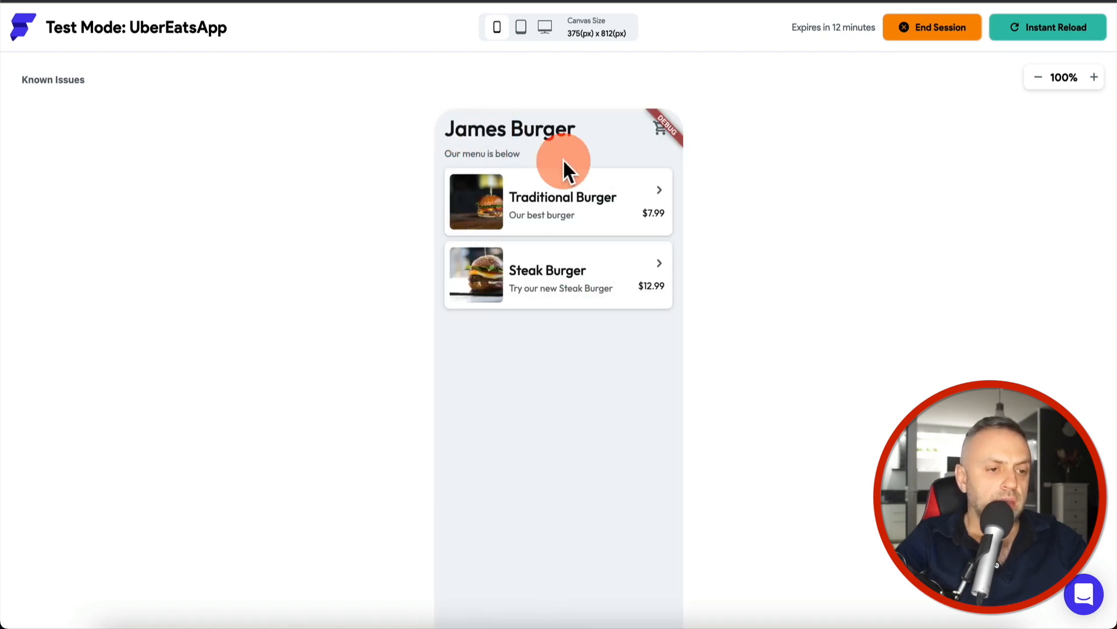
{"action": "left_click", "coordinate": [652, 143]}
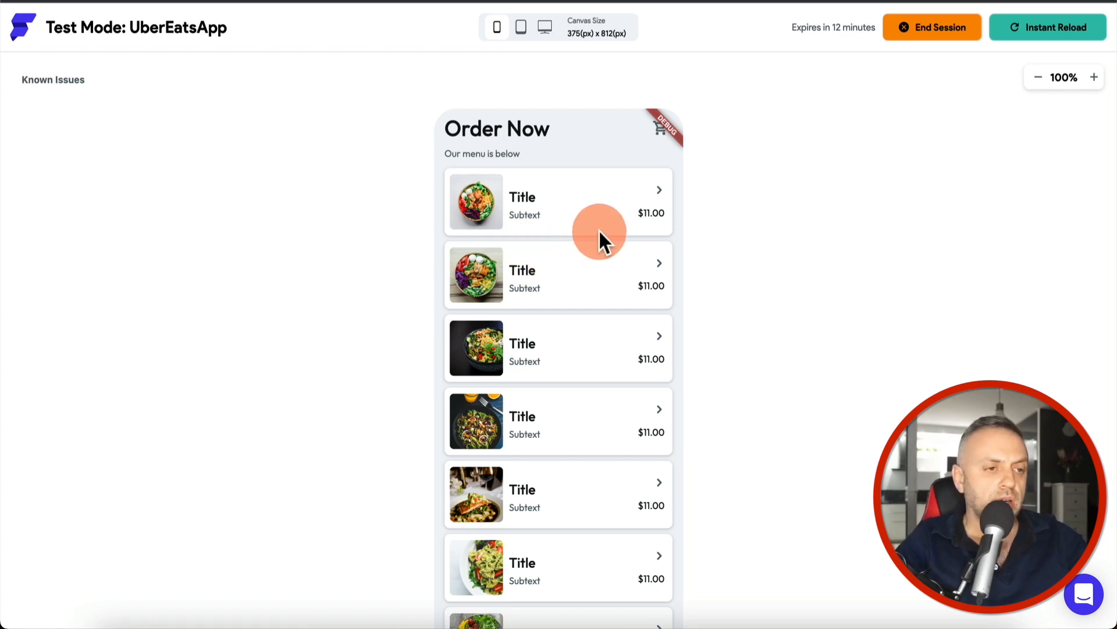
Step: Switch back to the editor, open the Cart page and delete every menuItem from its ListView except the first
{"action": "left_click", "coordinate": [285, 1]}
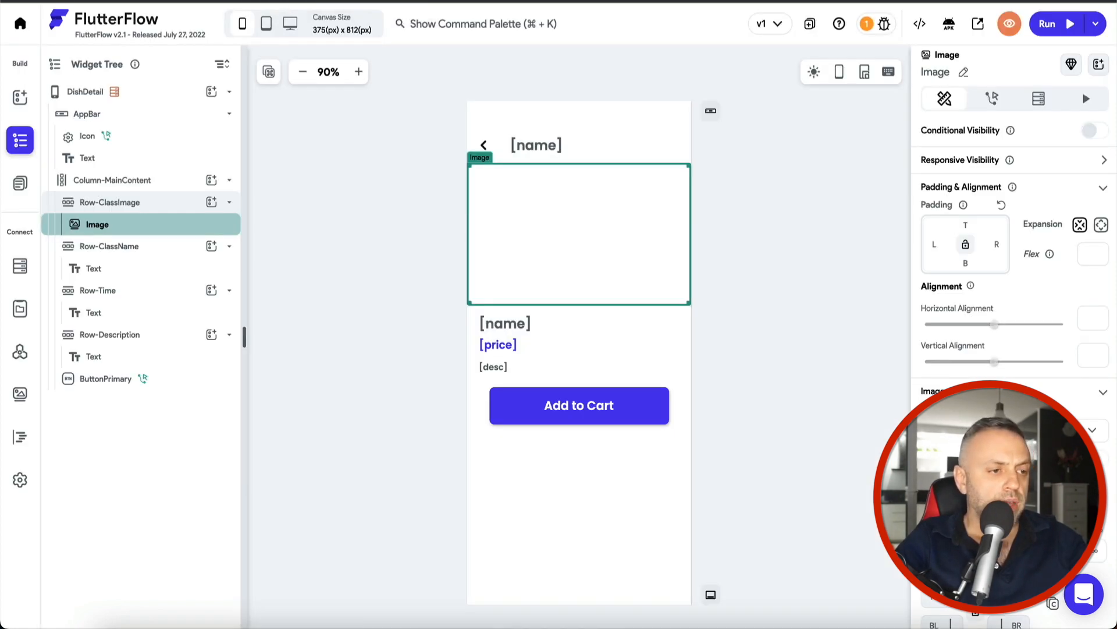
{"action": "left_click", "coordinate": [20, 185]}
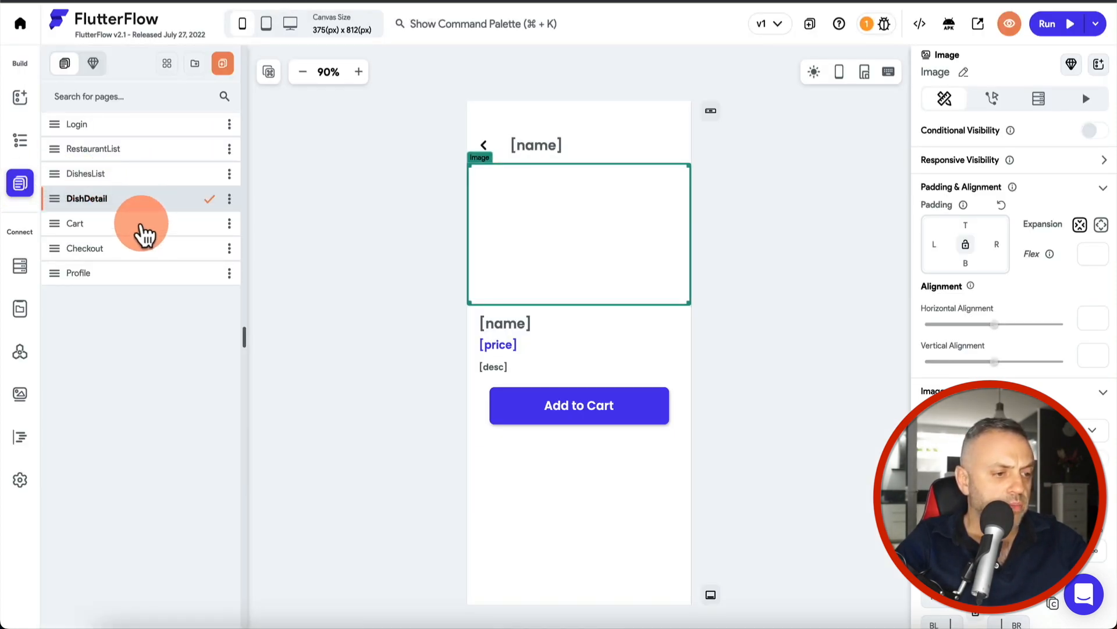
{"action": "left_click", "coordinate": [140, 224]}
{"action": "left_click", "coordinate": [20, 141]}
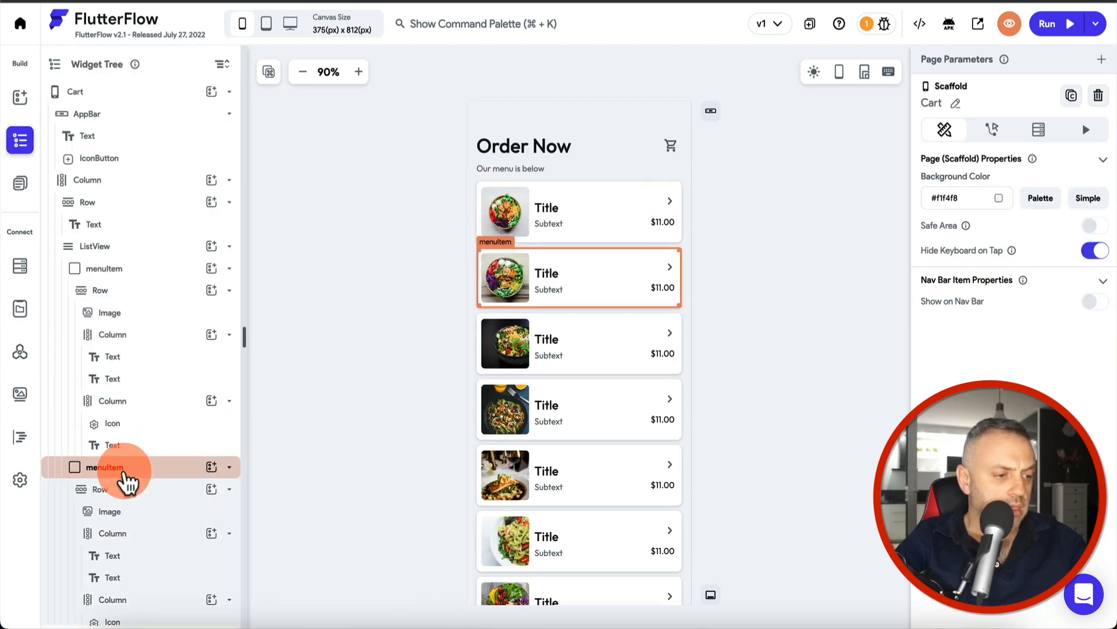
{"action": "left_click", "coordinate": [105, 466]}
{"action": "key", "text": "Delete"}
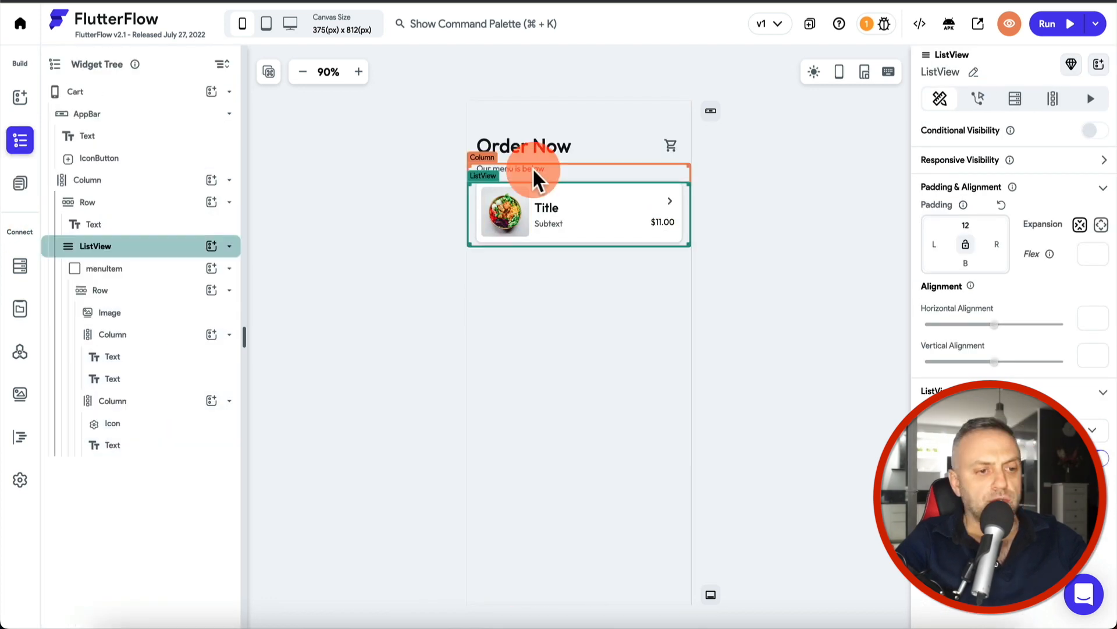
Step: Change the Cart page's app bar title to "Cart" and remove the cart icon button beside it
{"action": "left_click", "coordinate": [544, 145]}
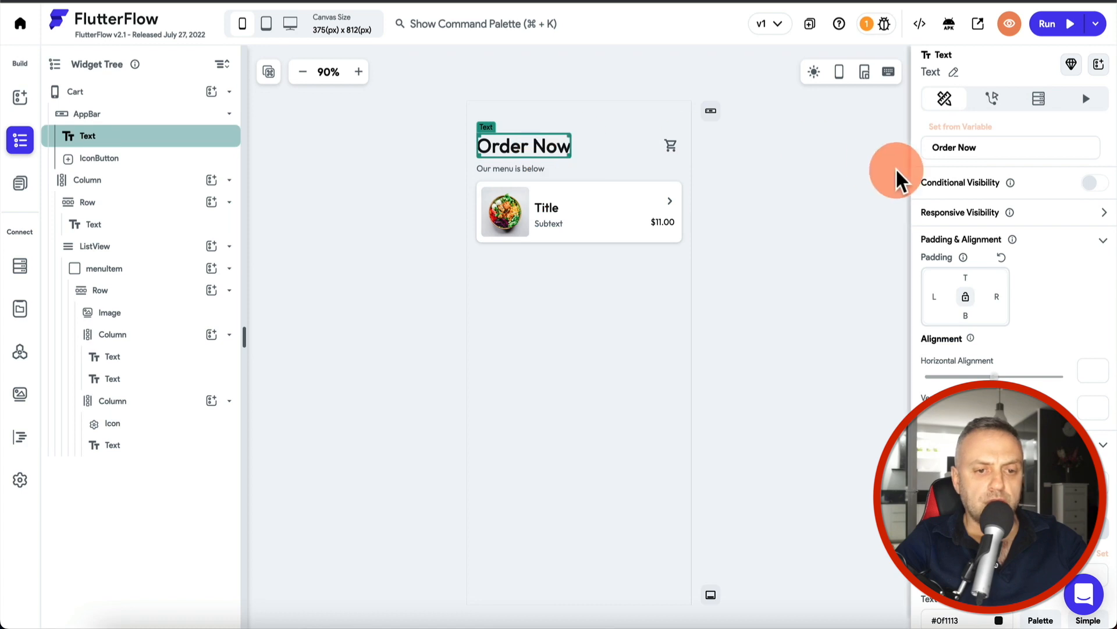
{"action": "triple_click", "coordinate": [998, 147]}
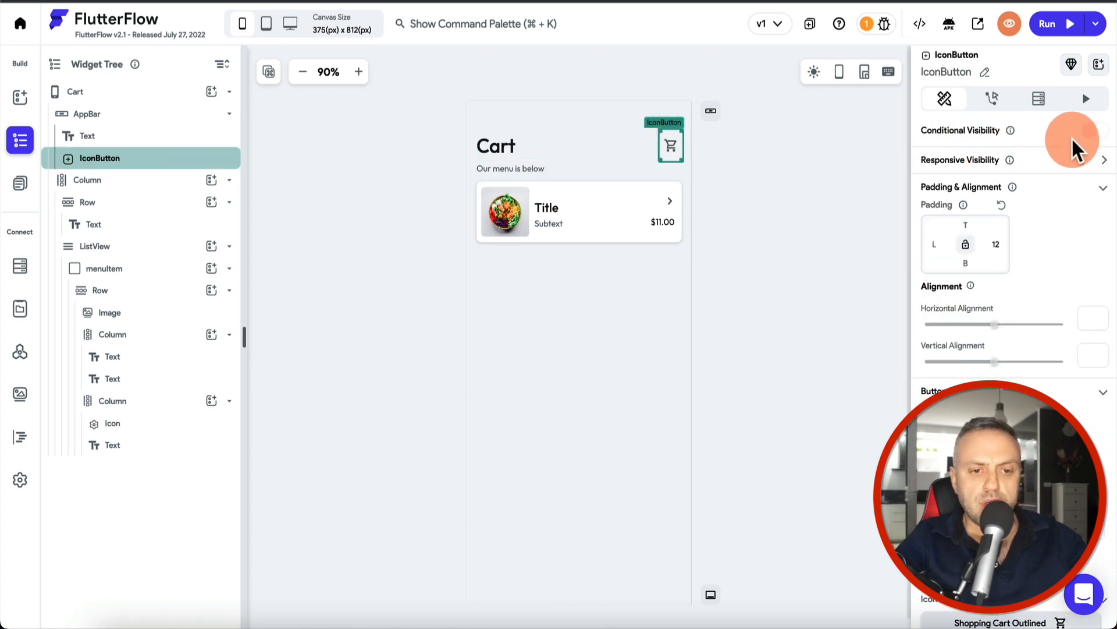
{"action": "left_click", "coordinate": [670, 143]}
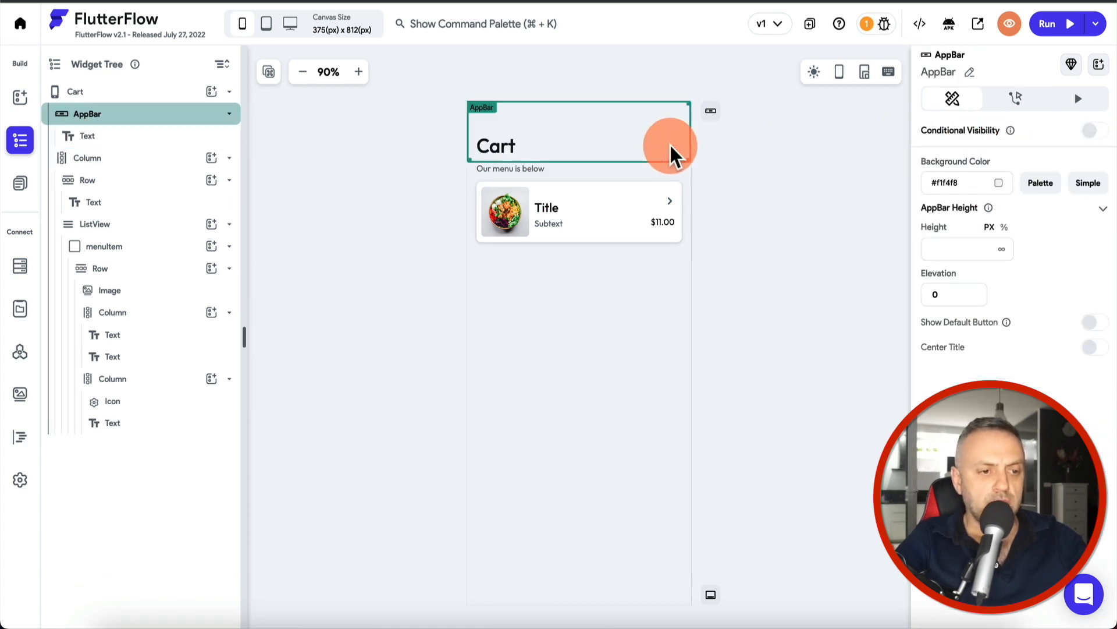
Step: Set the subtitle under the Cart page's title to "Your cart is below"
{"action": "left_click", "coordinate": [525, 166]}
{"action": "left_click", "coordinate": [1023, 149]}
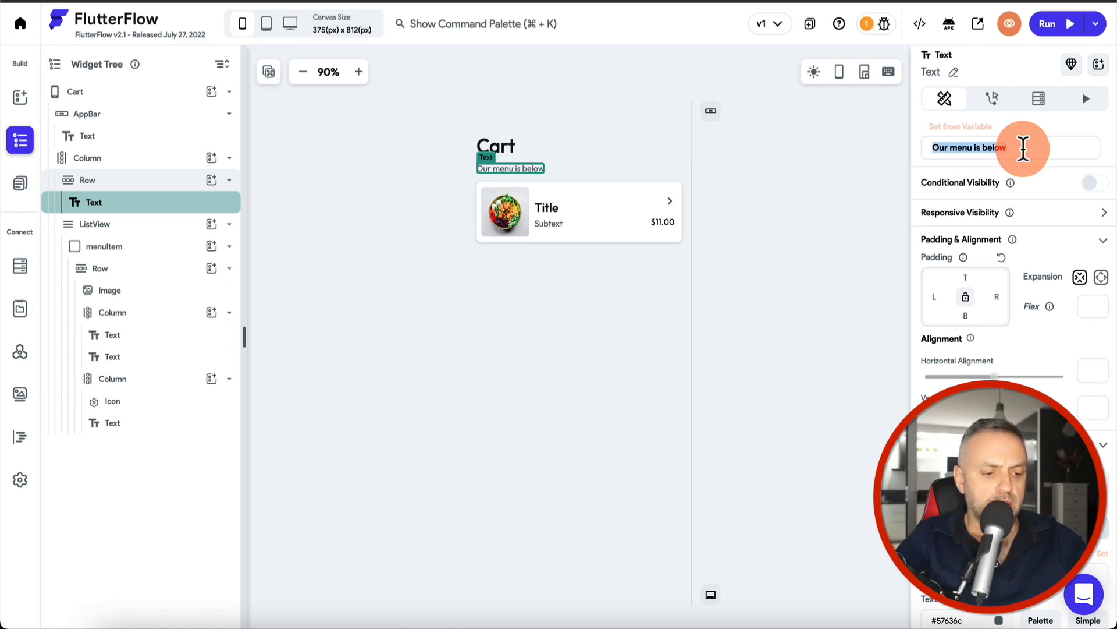
{"action": "type", "text": "Sh"}
{"action": "type", "text": "Your cart is below"}
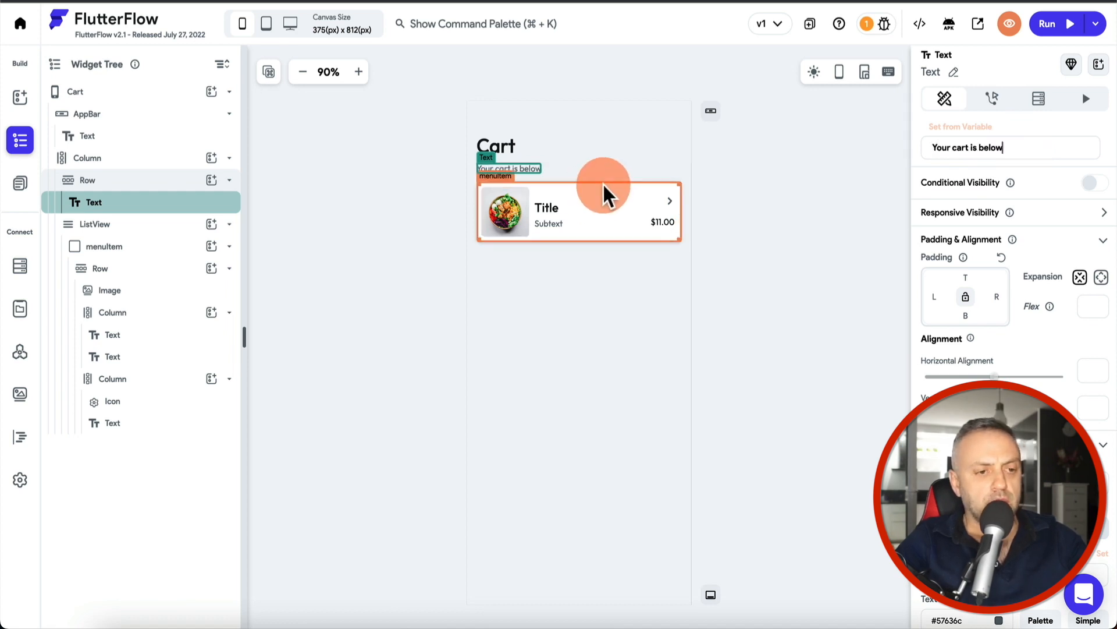
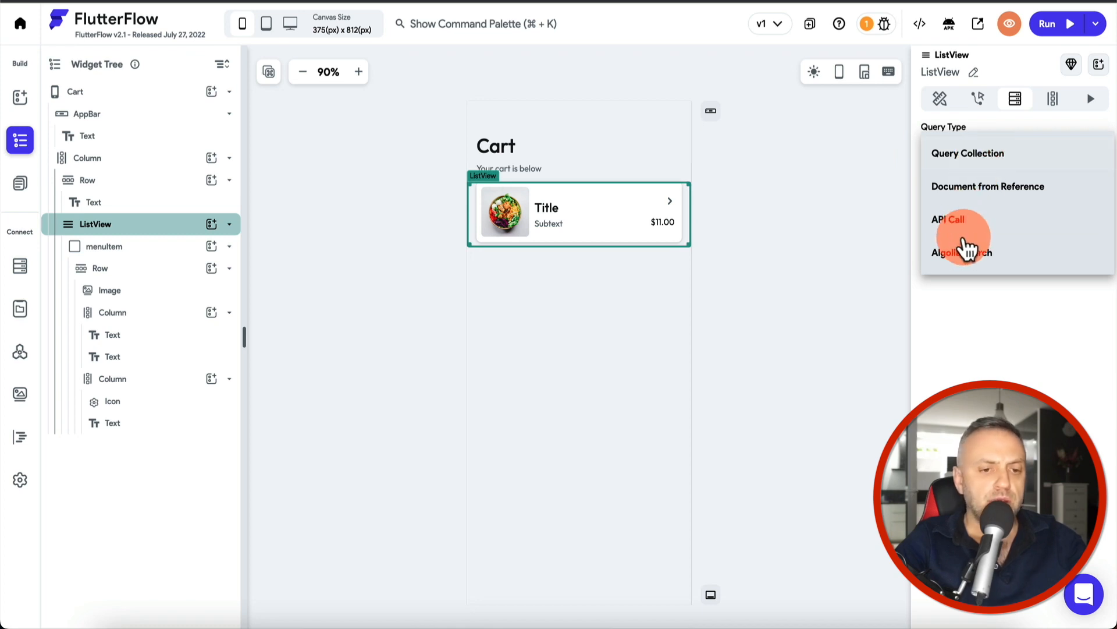
Step: Generate the Cart page ListView's children dynamically from the local state Cart list, with the variable name "items"
{"action": "left_click", "coordinate": [992, 333]}
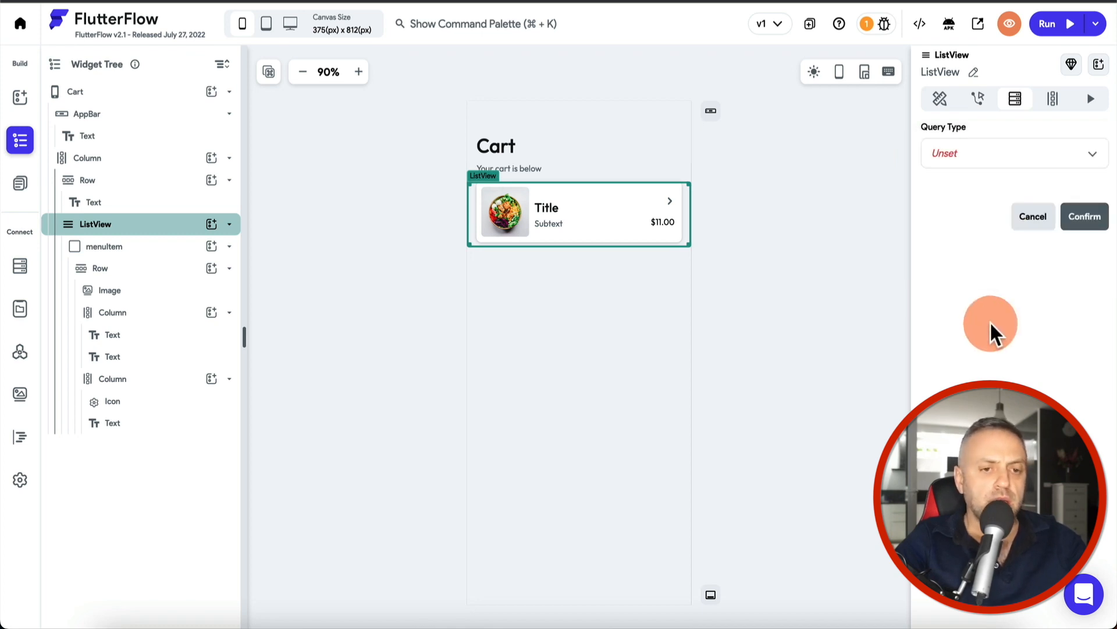
{"action": "left_click", "coordinate": [1054, 103]}
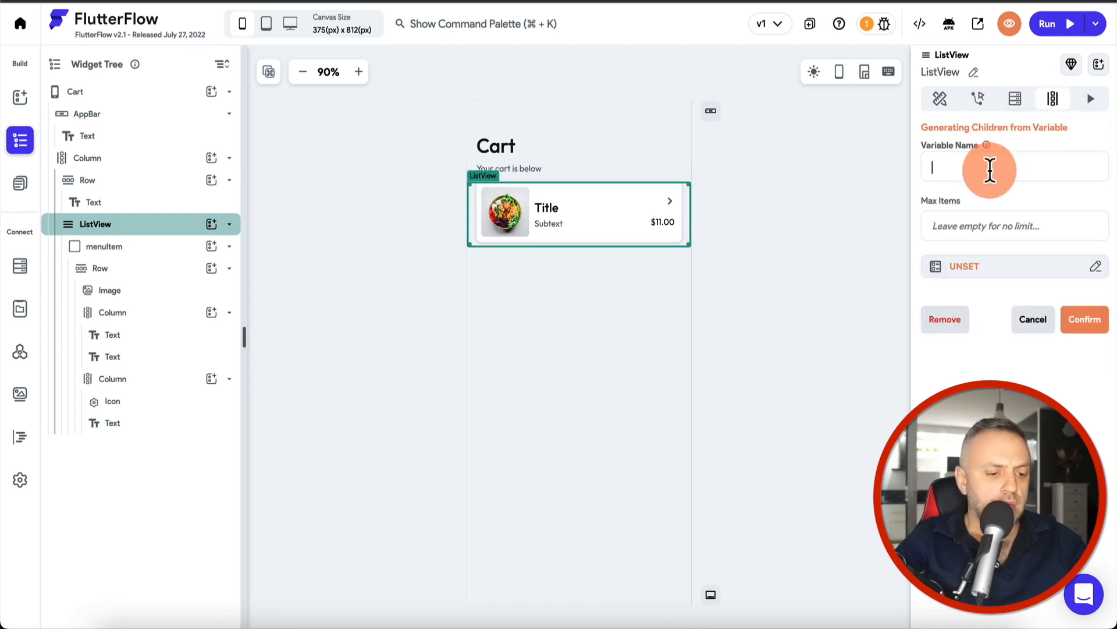
{"action": "type", "text": "items"}
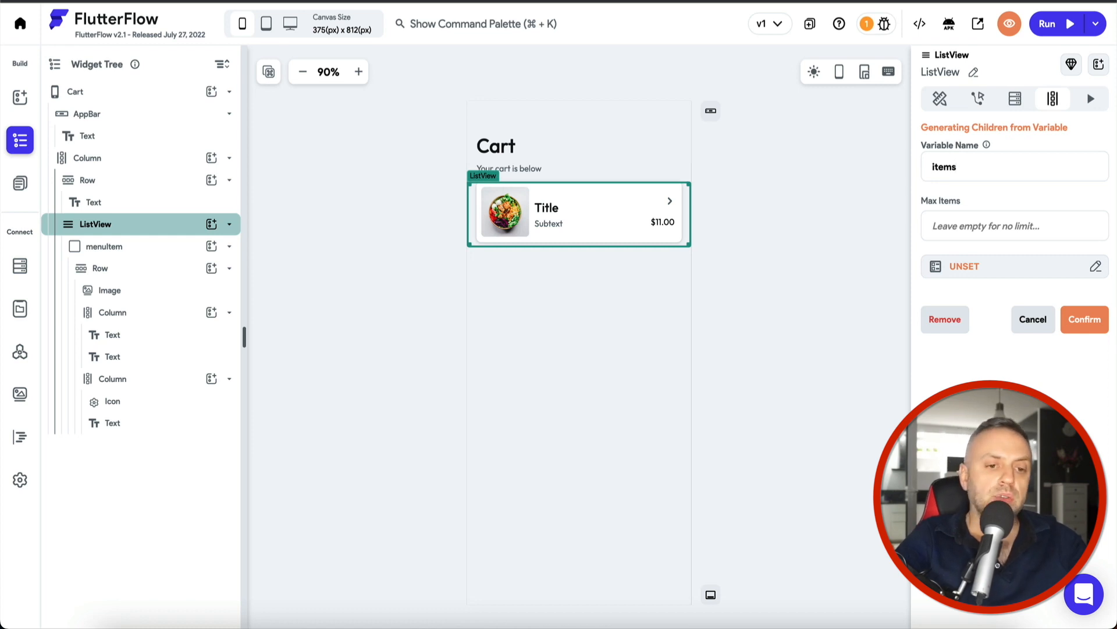
{"action": "left_click", "coordinate": [970, 267]}
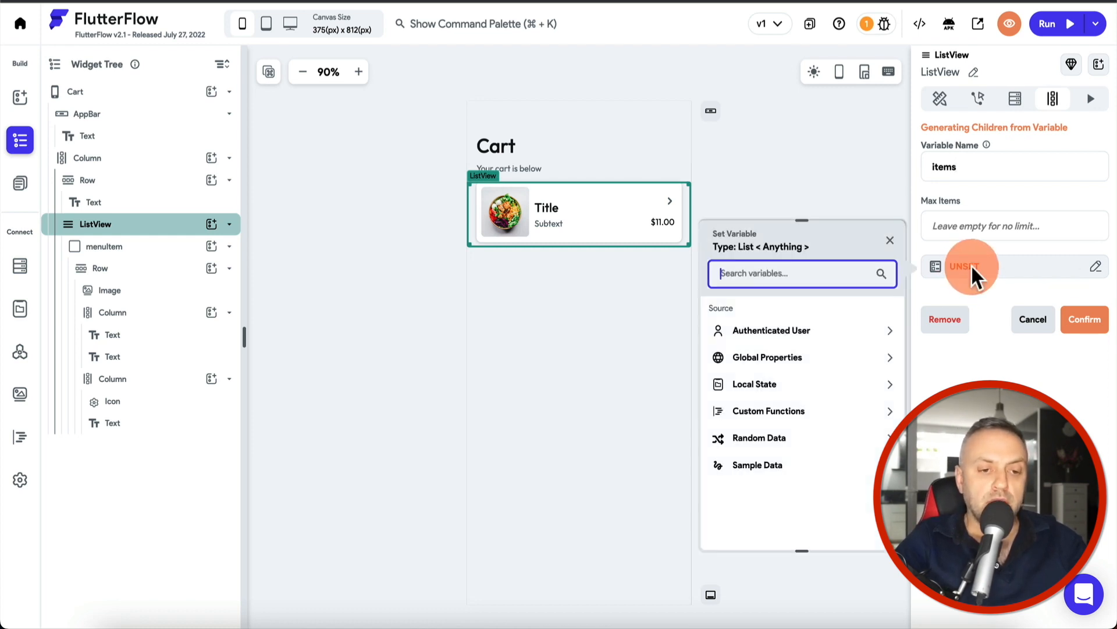
{"action": "left_click", "coordinate": [756, 385]}
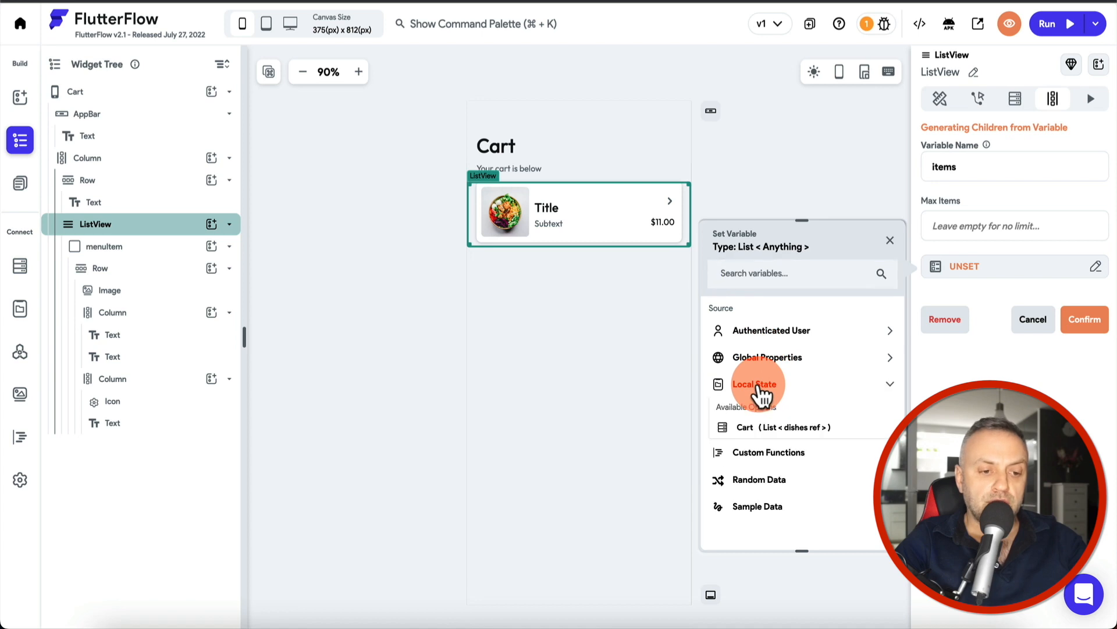
{"action": "left_click", "coordinate": [780, 428]}
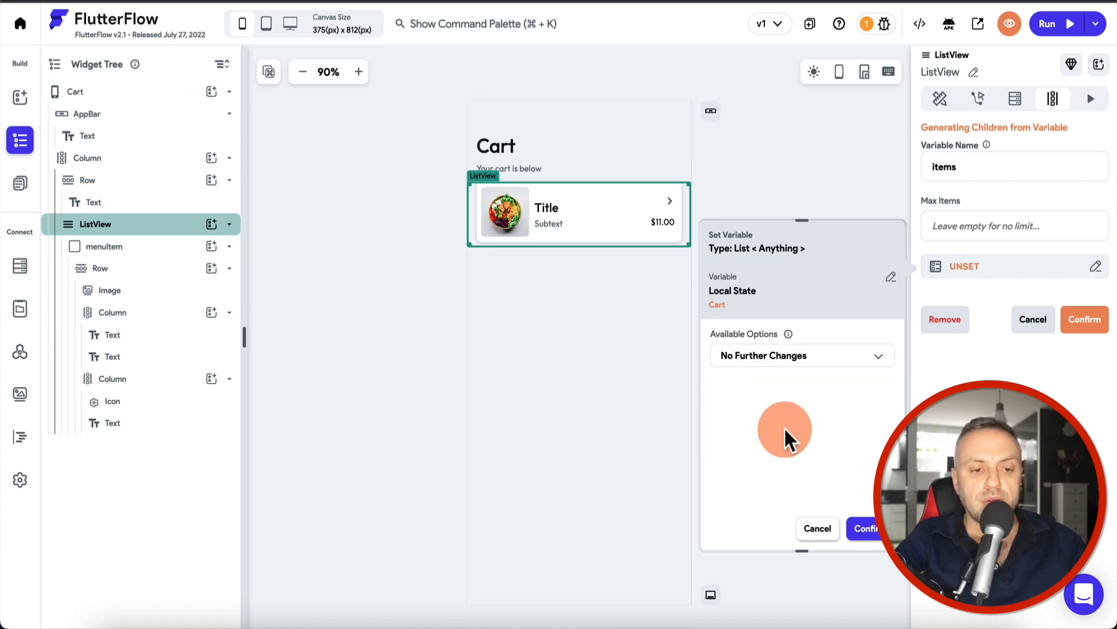
{"action": "left_click", "coordinate": [861, 526]}
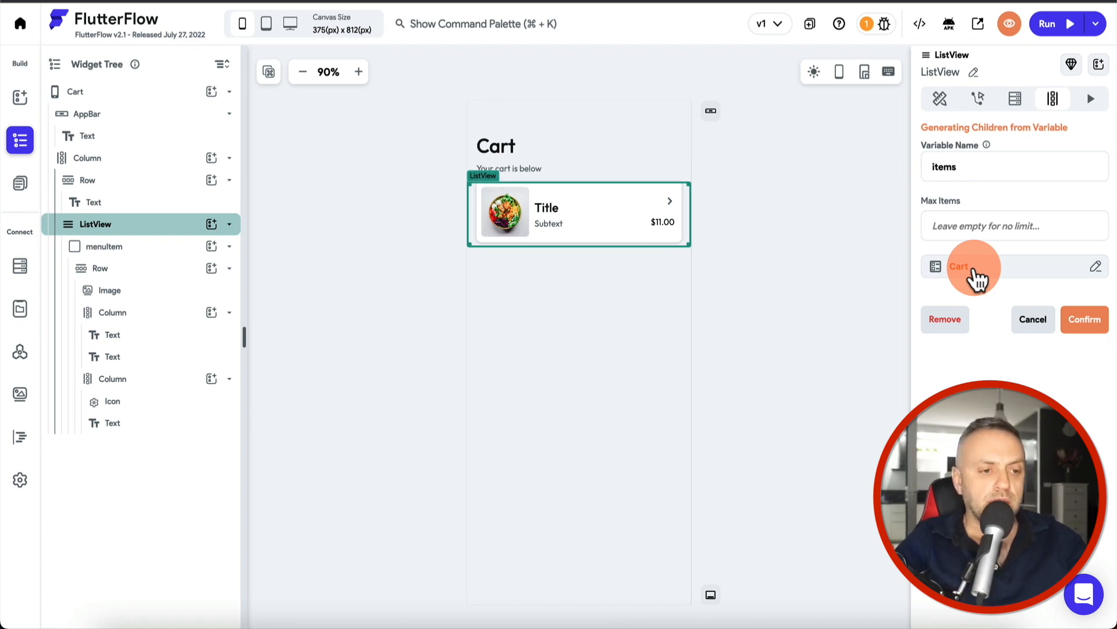
{"action": "left_click", "coordinate": [1086, 324]}
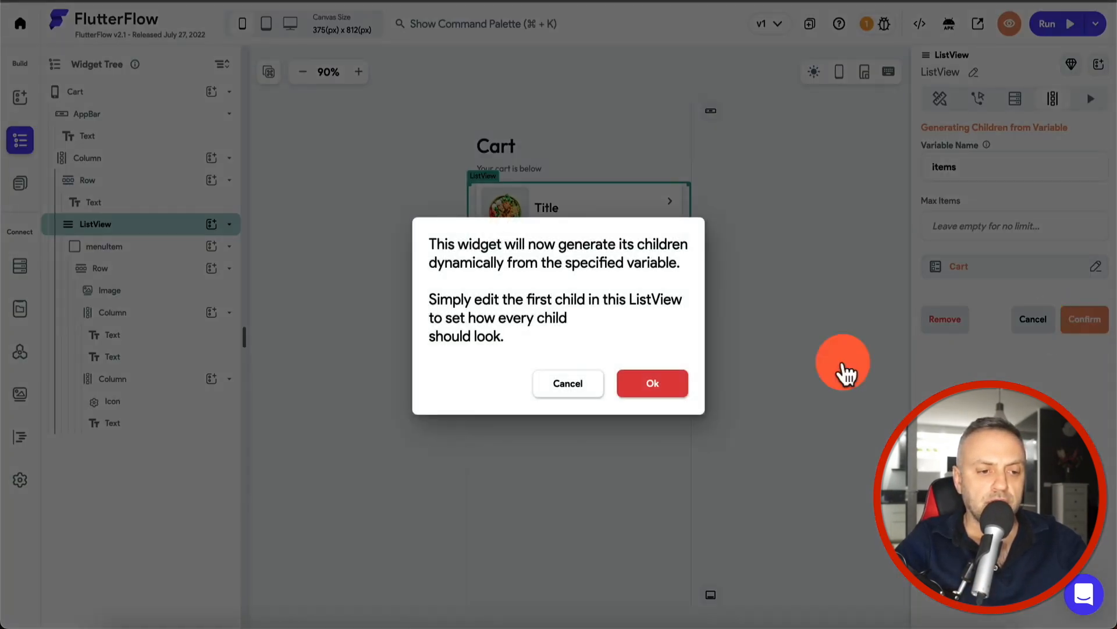
{"action": "left_click", "coordinate": [666, 385]}
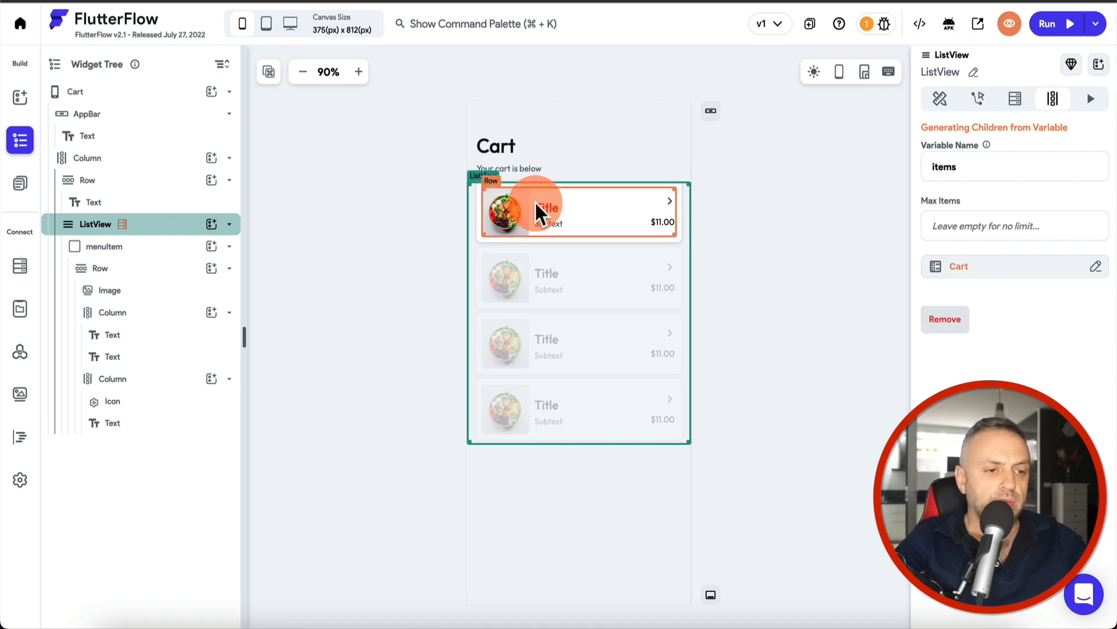
Step: Give the Cart page's menuItem a Document from Reference backend query on the dishes collection, using the items item as reference
{"action": "left_click", "coordinate": [124, 247]}
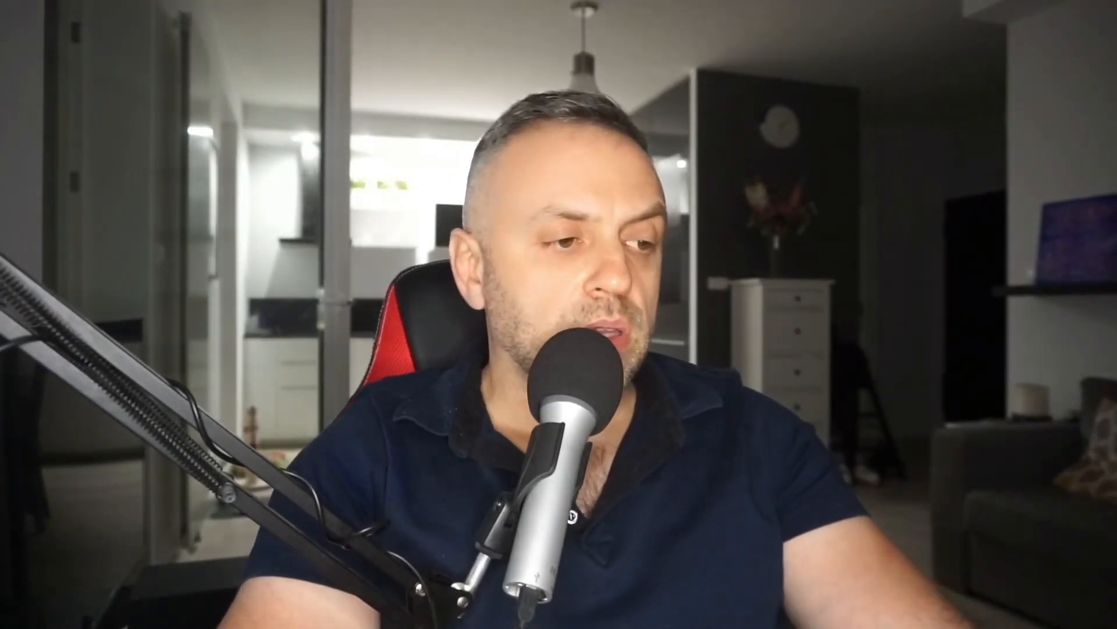
{"action": "left_click", "coordinate": [1035, 110]}
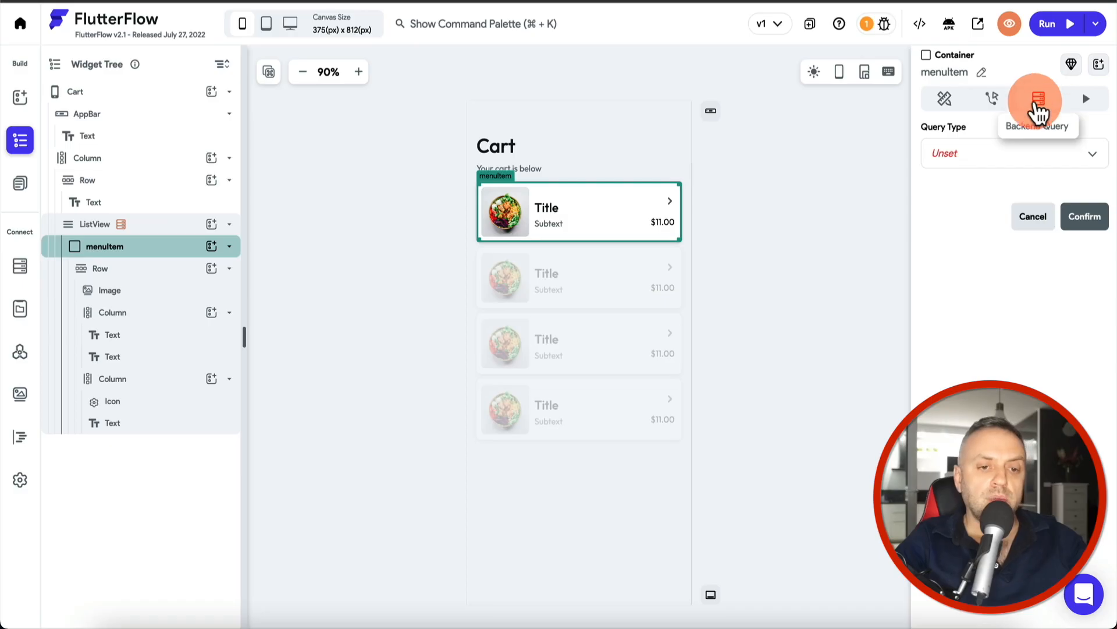
{"action": "left_click", "coordinate": [990, 154]}
{"action": "left_click", "coordinate": [989, 182]}
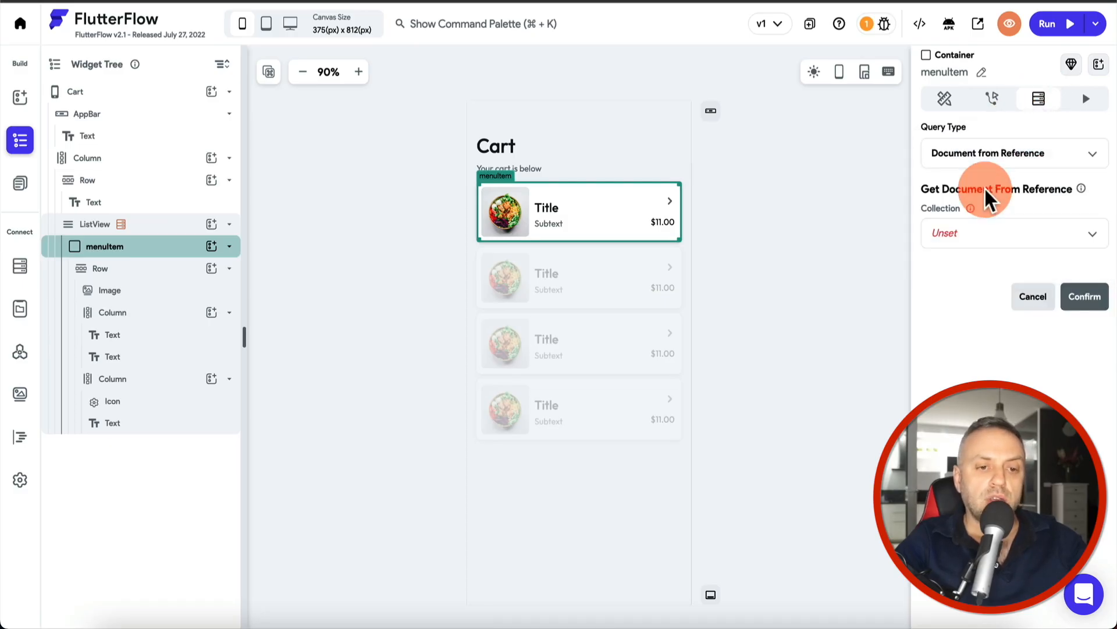
{"action": "left_click", "coordinate": [998, 235]}
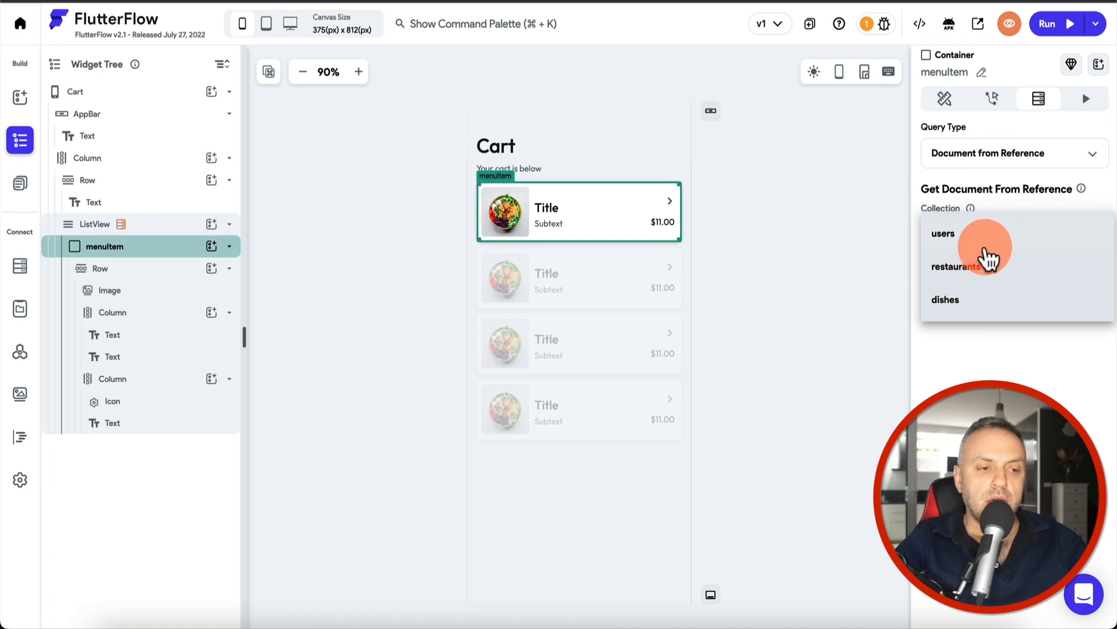
{"action": "left_click", "coordinate": [966, 302]}
{"action": "left_click", "coordinate": [987, 265]}
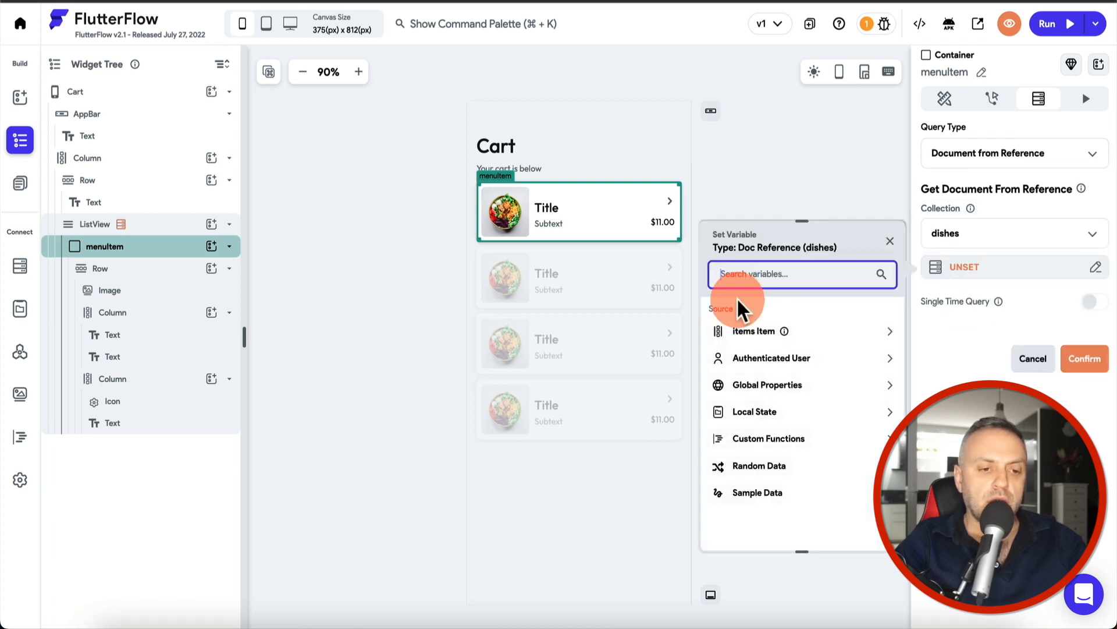
{"action": "left_click", "coordinate": [753, 331]}
{"action": "left_click", "coordinate": [867, 529]}
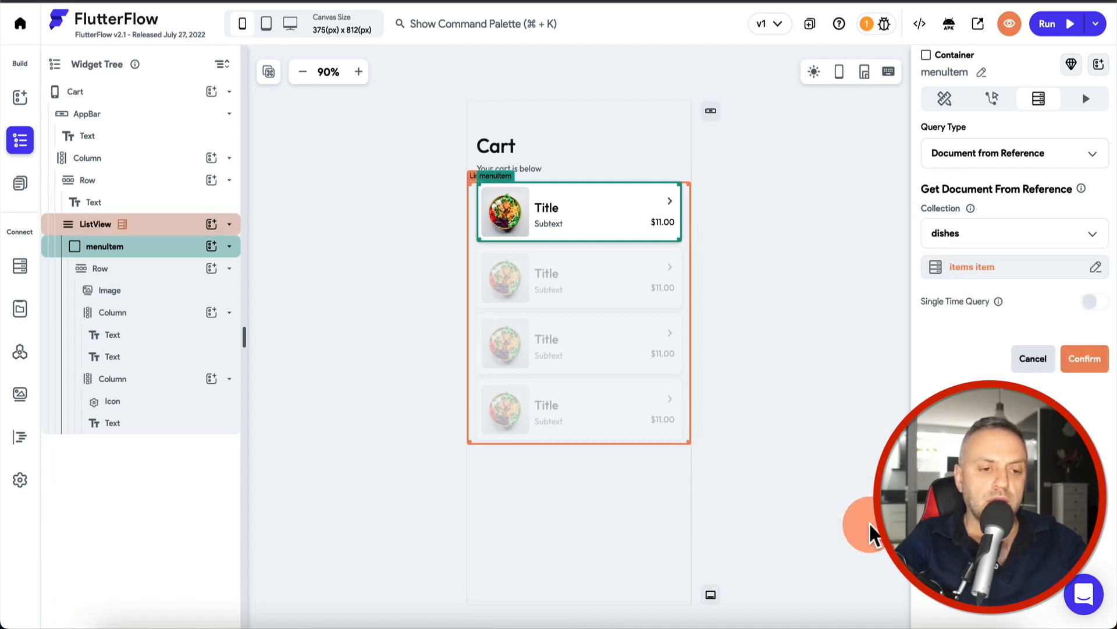
{"action": "left_click", "coordinate": [1084, 358]}
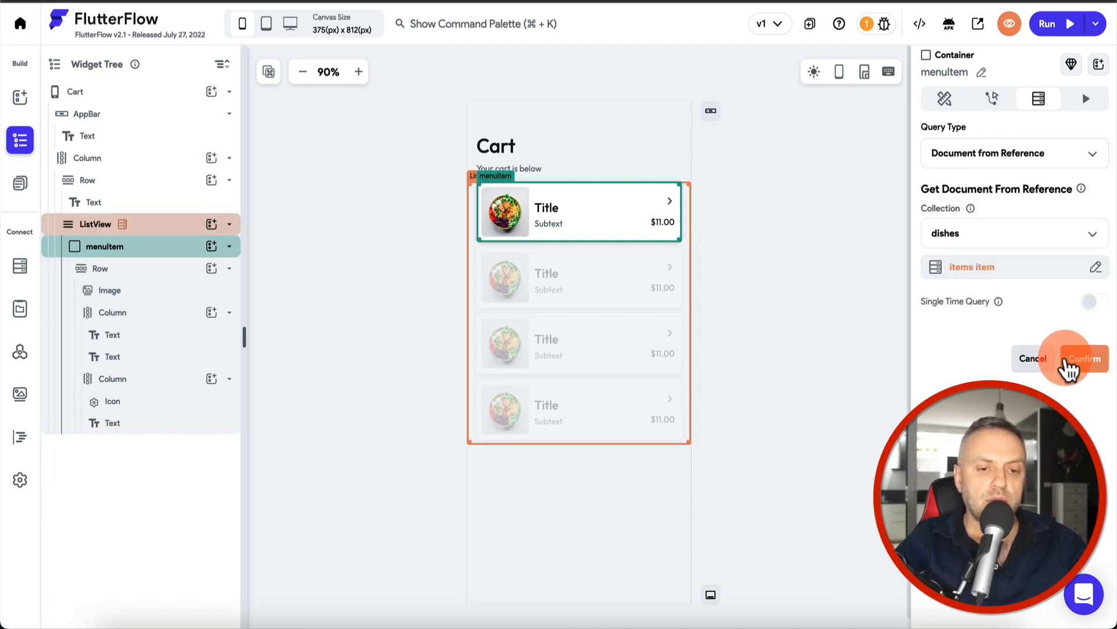
Step: Bind the network path of the menuItem's image to the img field of the dishes document
{"action": "left_click", "coordinate": [155, 276]}
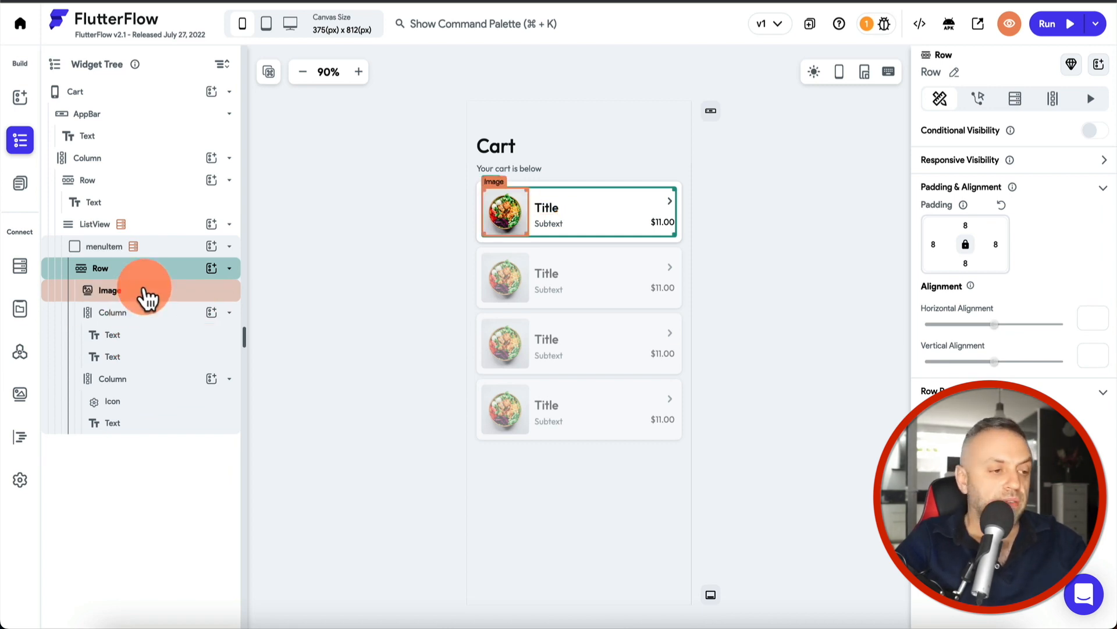
{"action": "left_click", "coordinate": [139, 294]}
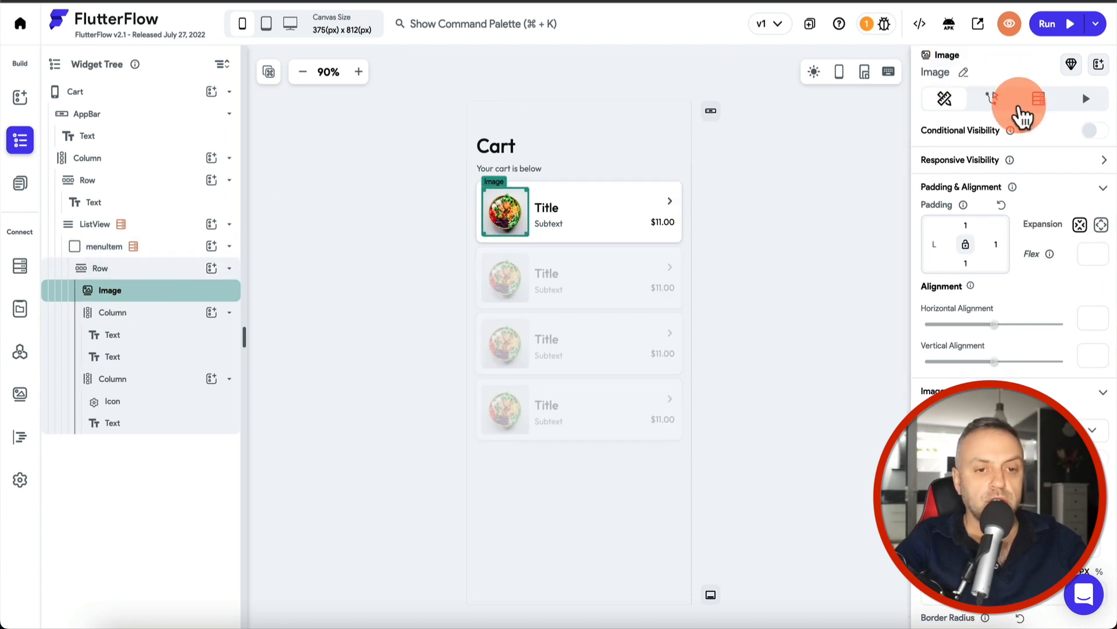
{"action": "left_click", "coordinate": [1040, 102]}
{"action": "left_click", "coordinate": [945, 100]}
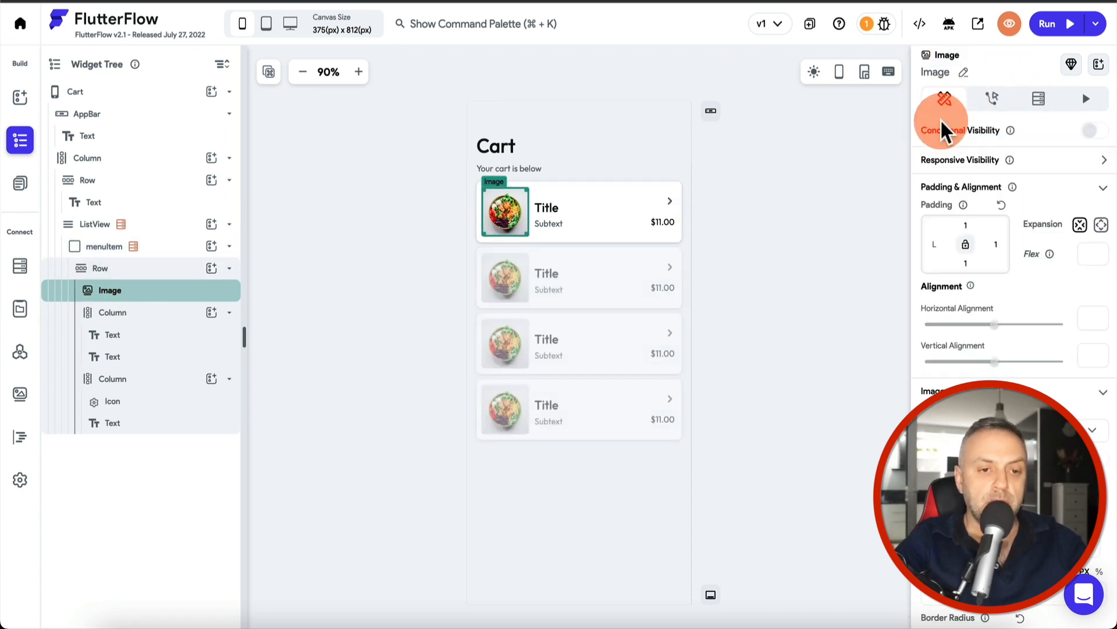
{"action": "scroll", "coordinate": [977, 182], "scroll_direction": "down", "scroll_amount": 3}
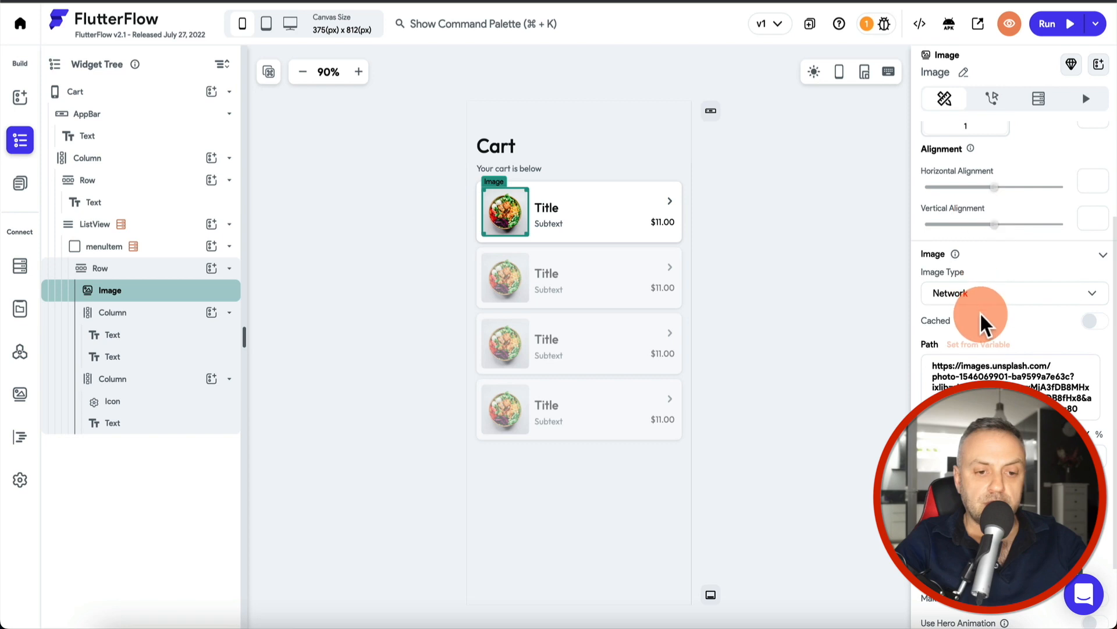
{"action": "left_click", "coordinate": [983, 344]}
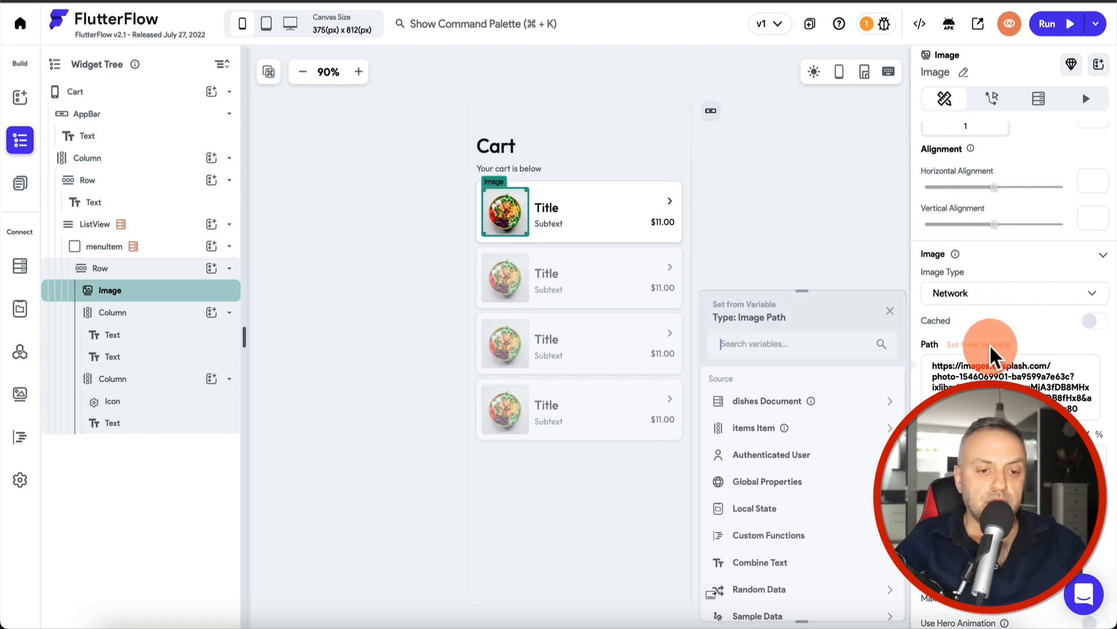
{"action": "left_click", "coordinate": [779, 401]}
{"action": "left_click", "coordinate": [766, 493]}
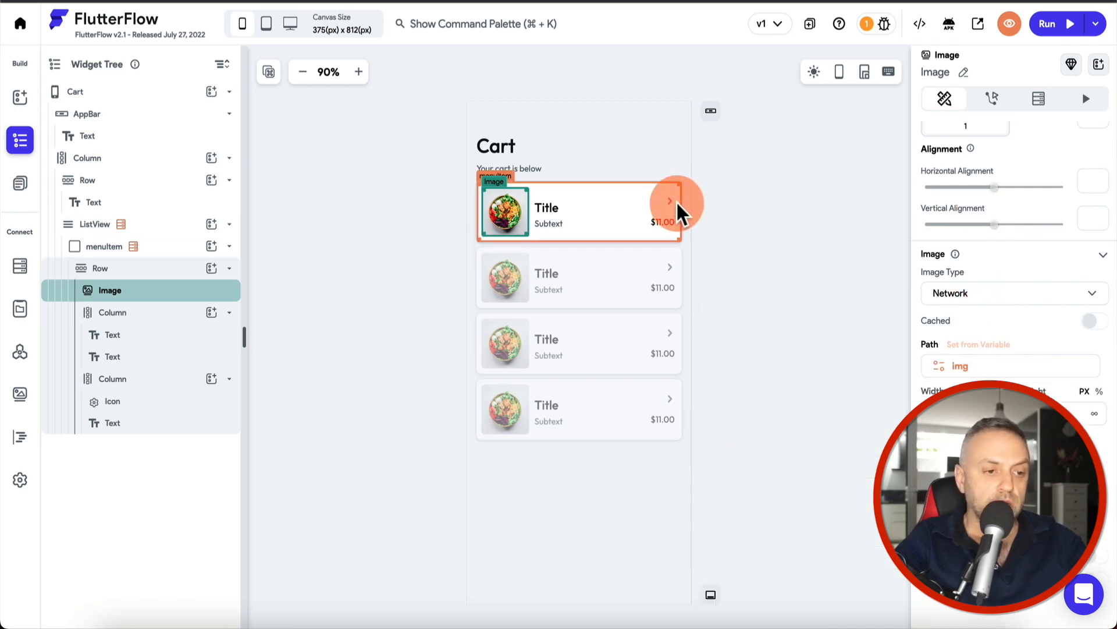
Step: Bind the menuItem's title text to the name field of the dishes document
{"action": "left_click", "coordinate": [551, 207]}
{"action": "scroll", "coordinate": [947, 194], "scroll_direction": "up", "scroll_amount": 3}
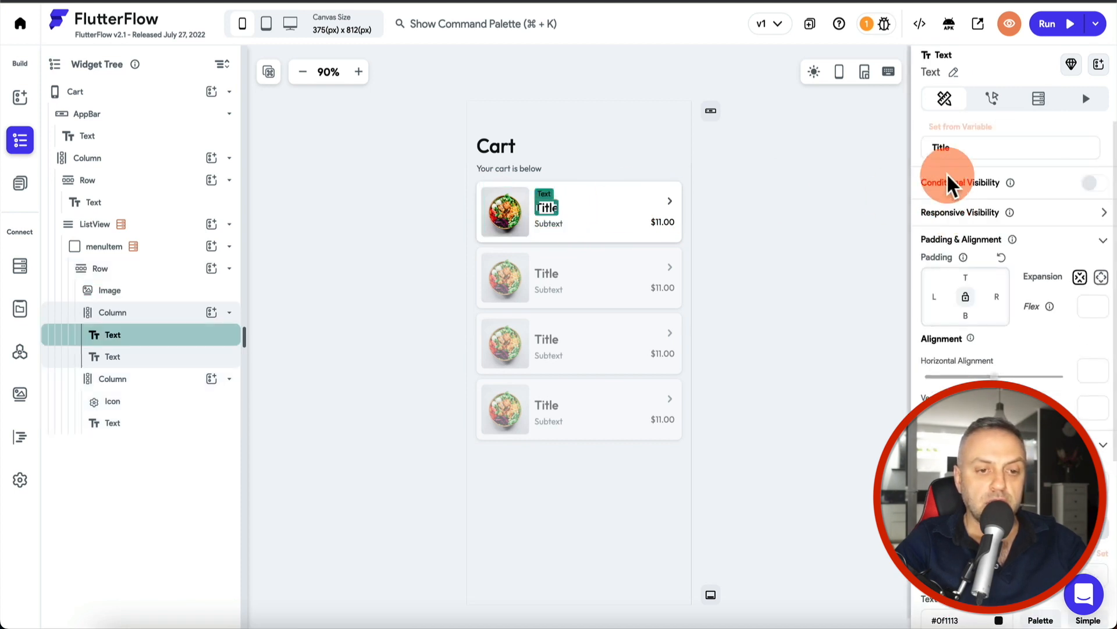
{"action": "left_click", "coordinate": [961, 129]}
{"action": "left_click", "coordinate": [792, 242]}
{"action": "left_click", "coordinate": [826, 211]}
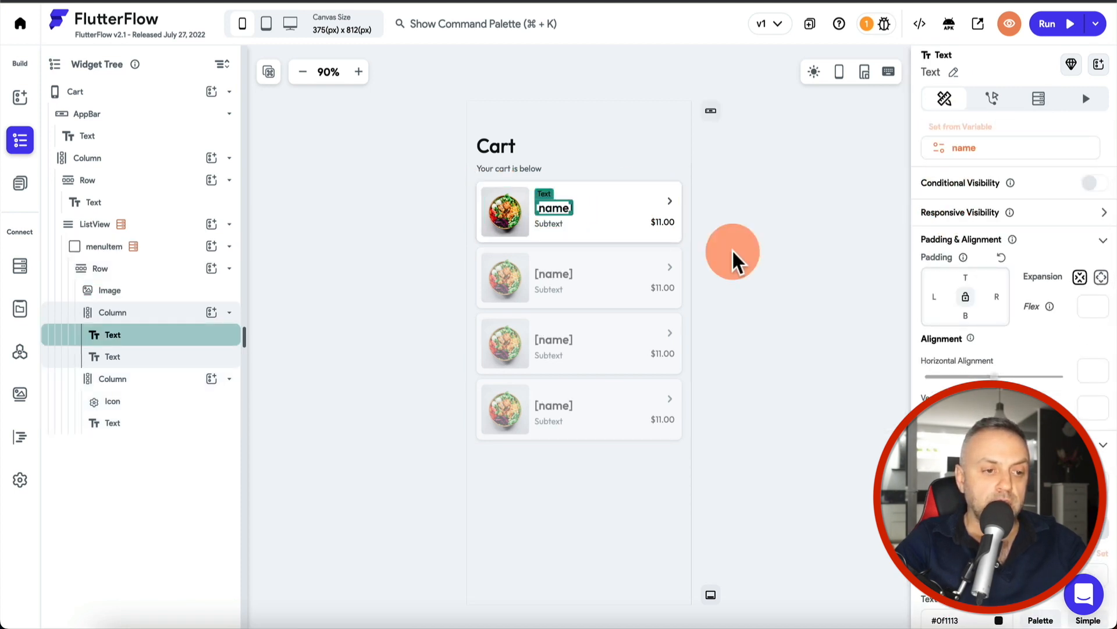
Step: Bind the menuItem's subtext to the desc field of the dishes document
{"action": "left_click", "coordinate": [550, 224]}
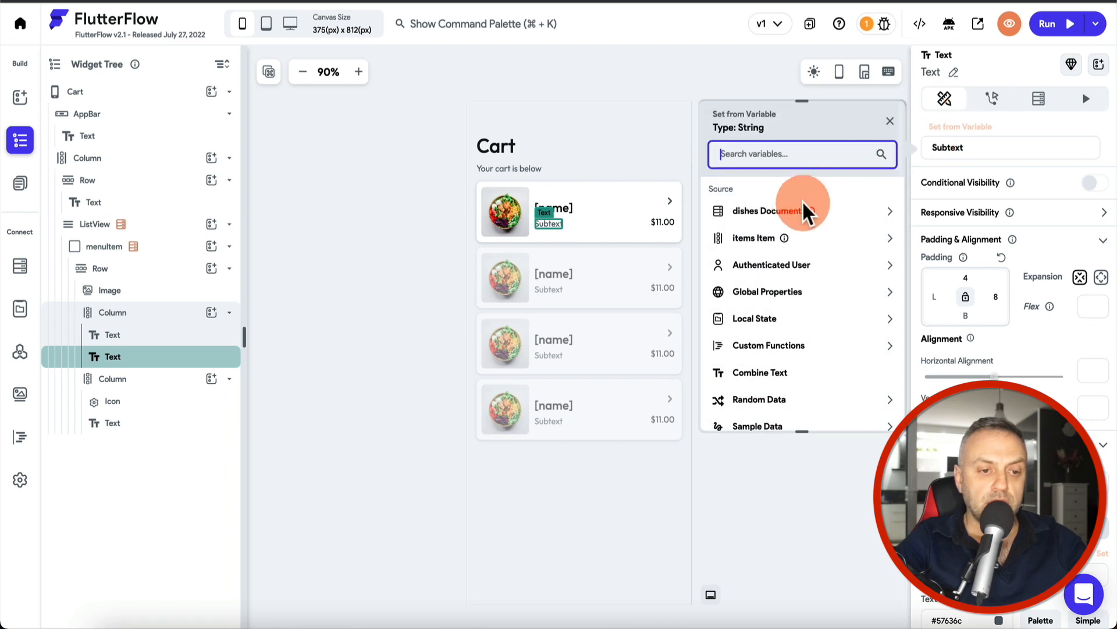
{"action": "left_click", "coordinate": [802, 211]}
{"action": "left_click", "coordinate": [748, 274]}
Step: Bind the menuItem's $11.00 text to the price field of the dishes document, with Number Format set to No Formatting
{"action": "left_click", "coordinate": [663, 222]}
{"action": "left_click", "coordinate": [969, 139]}
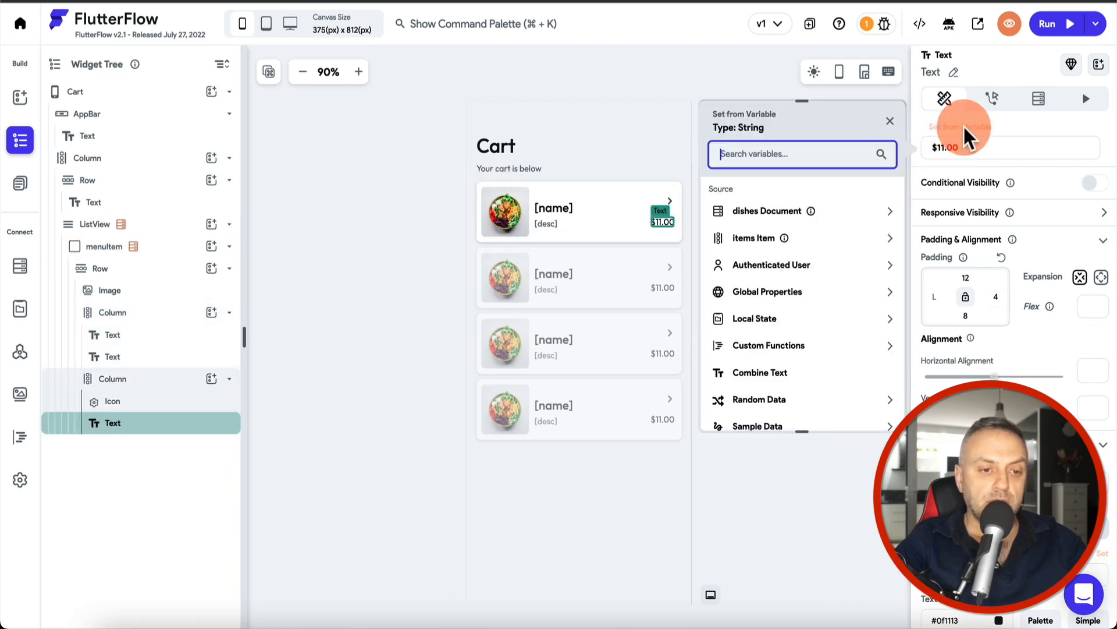
{"action": "left_click", "coordinate": [823, 217]}
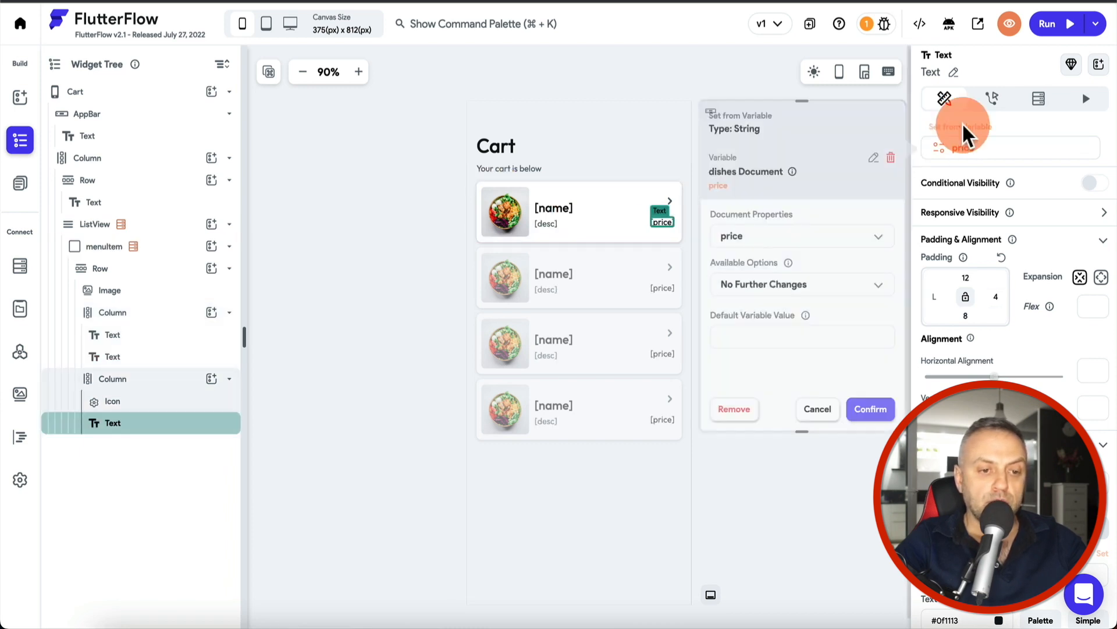
{"action": "left_click", "coordinate": [830, 299]}
{"action": "left_click", "coordinate": [818, 338]}
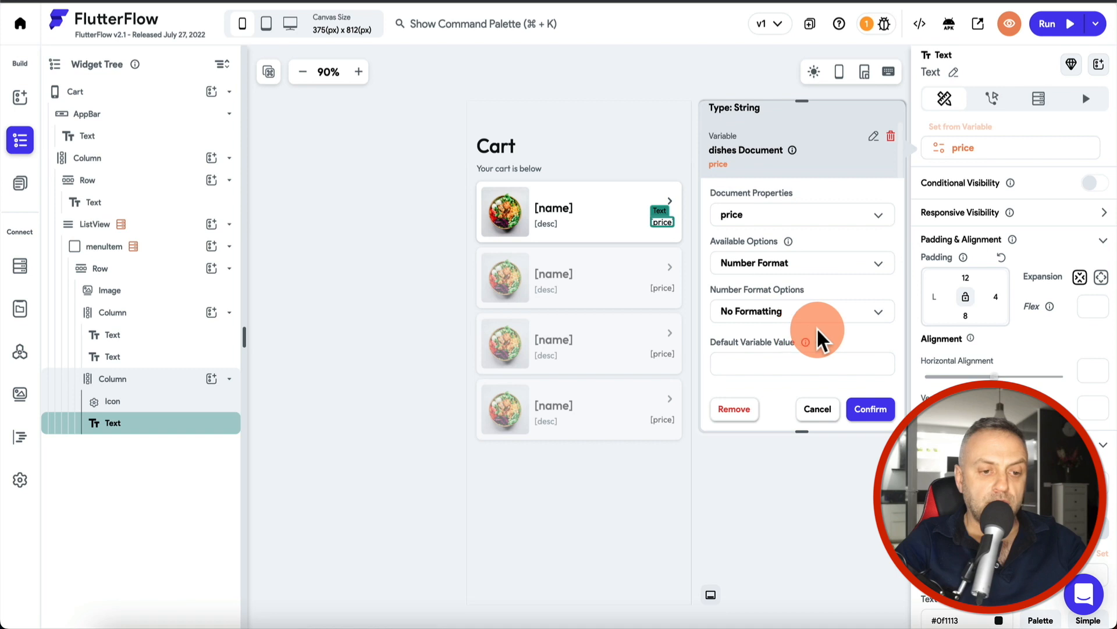
{"action": "left_click", "coordinate": [871, 407]}
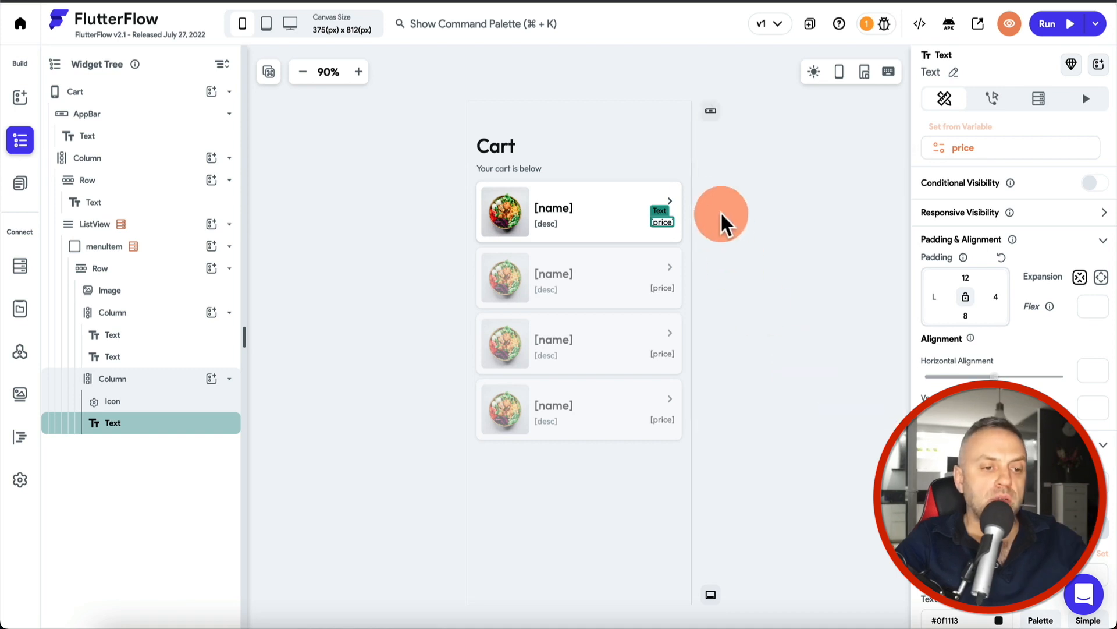
Step: Delete the arrow icon above the price in the menuItem
{"action": "left_click", "coordinate": [673, 195]}
{"action": "key", "text": "Delete"}
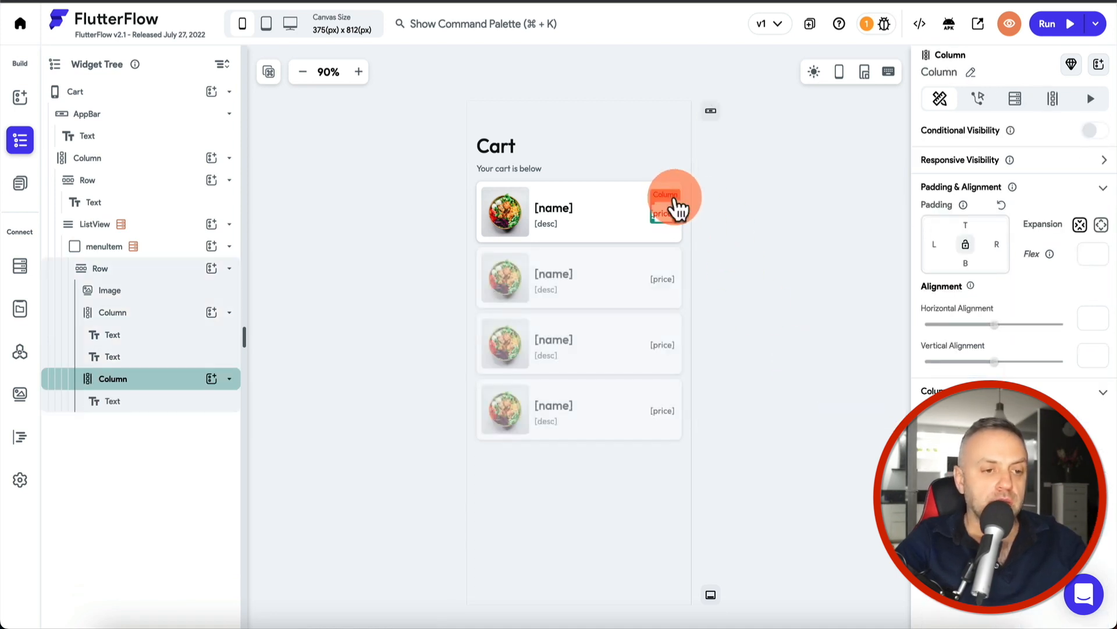
{"action": "left_click", "coordinate": [611, 267]}
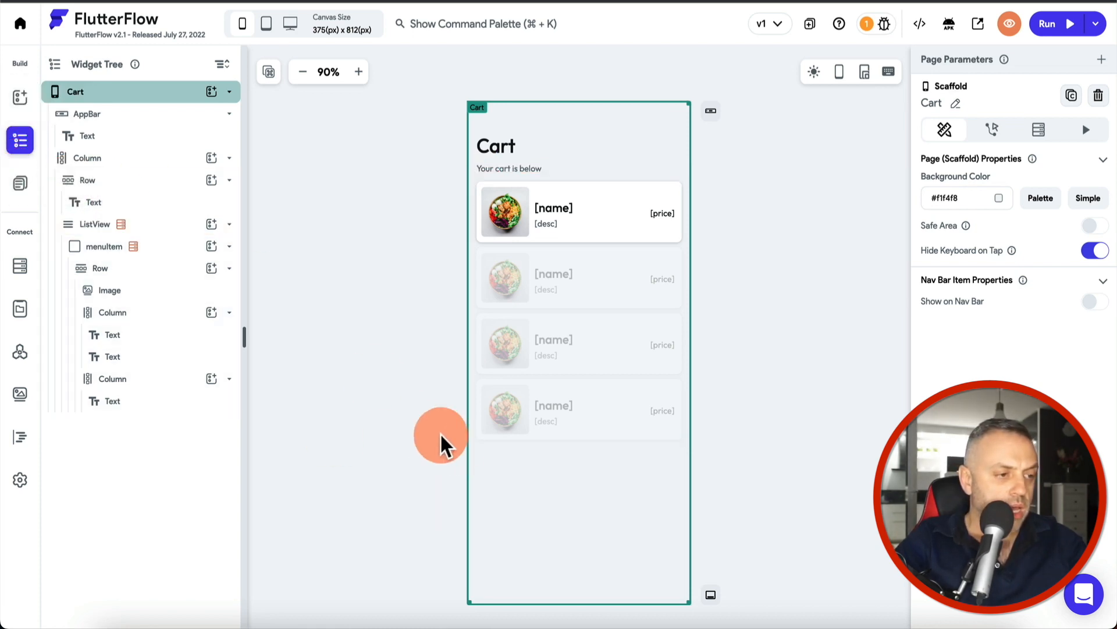
Step: Add a Row below the ListView in the Cart page's main Column and insert a Button in it
{"action": "left_click", "coordinate": [150, 169]}
{"action": "left_click", "coordinate": [211, 158]}
{"action": "type", "text": "but"}
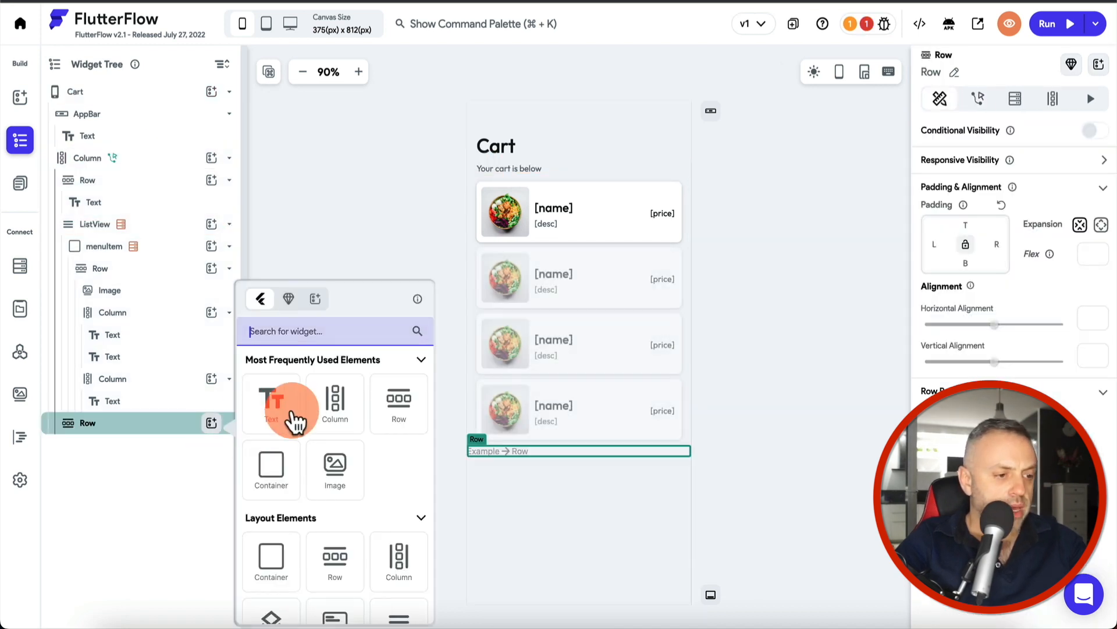
{"action": "type", "text": "but"}
{"action": "left_click_drag", "start_coordinate": [285, 468], "coordinate": [544, 469]}
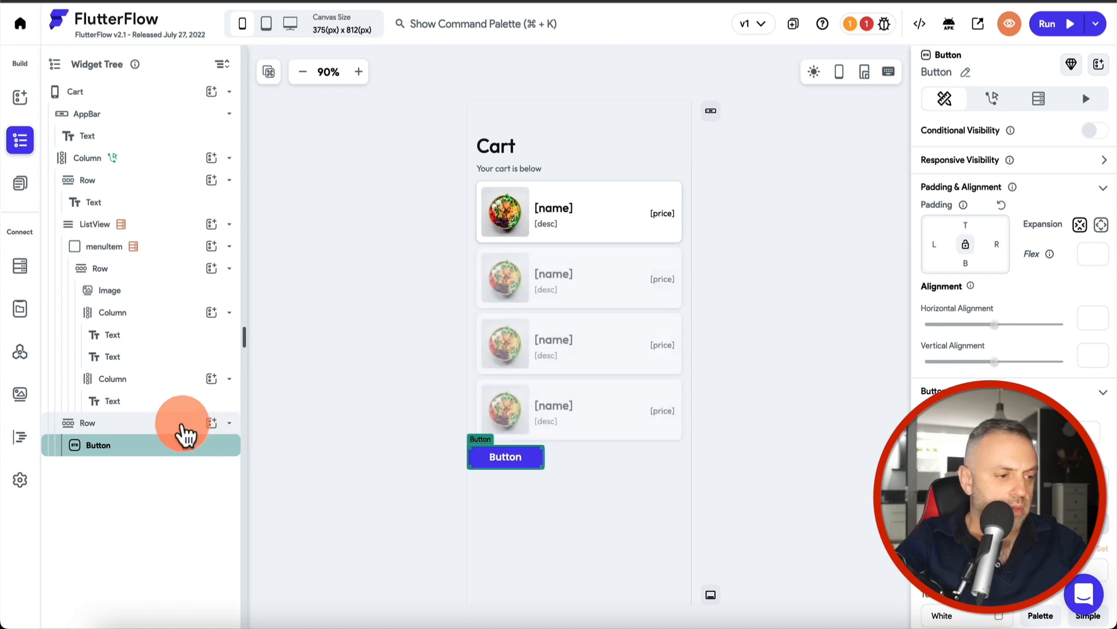
Step: Set the button row's top padding to 20 and center its contents horizontally
{"action": "left_click", "coordinate": [169, 428]}
{"action": "left_click", "coordinate": [965, 225]}
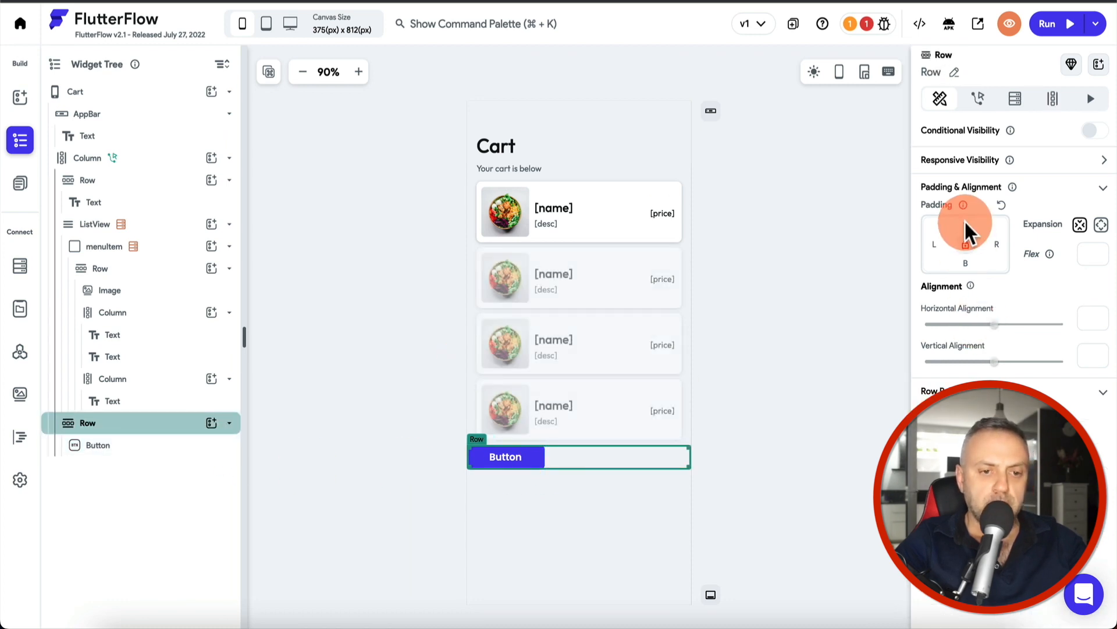
{"action": "type", "text": "20"}
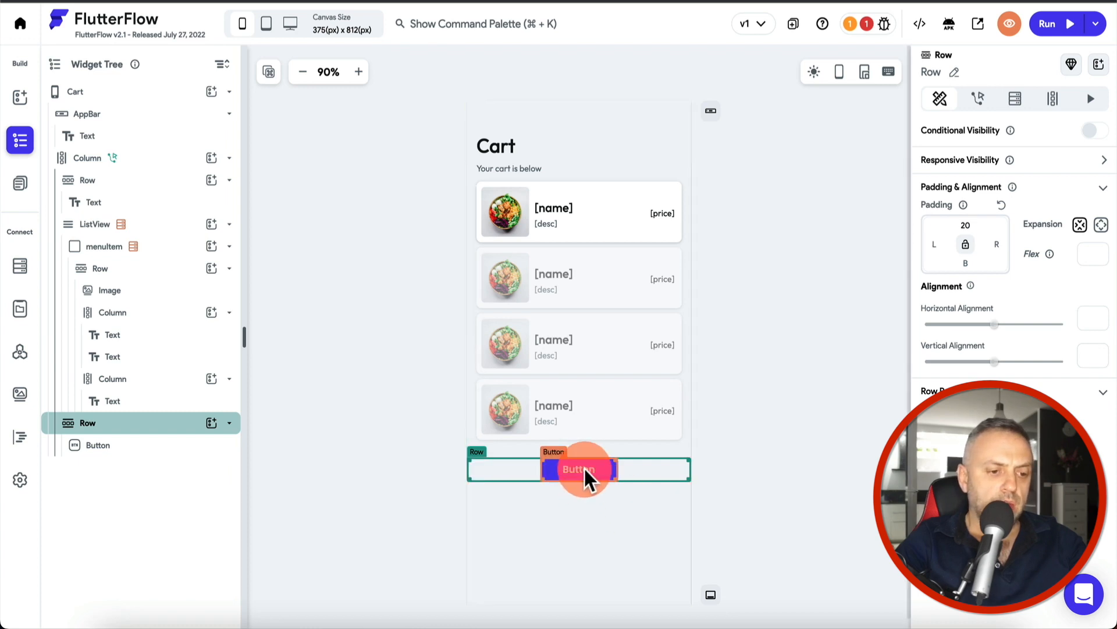
Step: Set the button's font size to 22 and increase the button's width
{"action": "left_click", "coordinate": [585, 468]}
{"action": "scroll", "coordinate": [1015, 291], "scroll_direction": "down", "scroll_amount": 6}
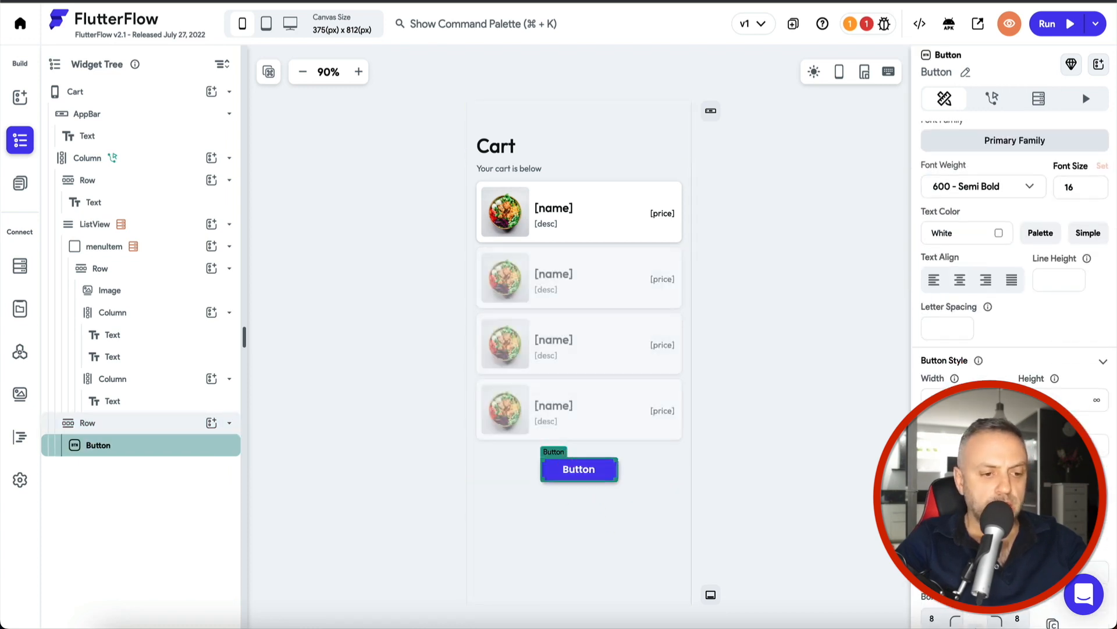
{"action": "scroll", "coordinate": [1023, 348], "scroll_direction": "up", "scroll_amount": 1}
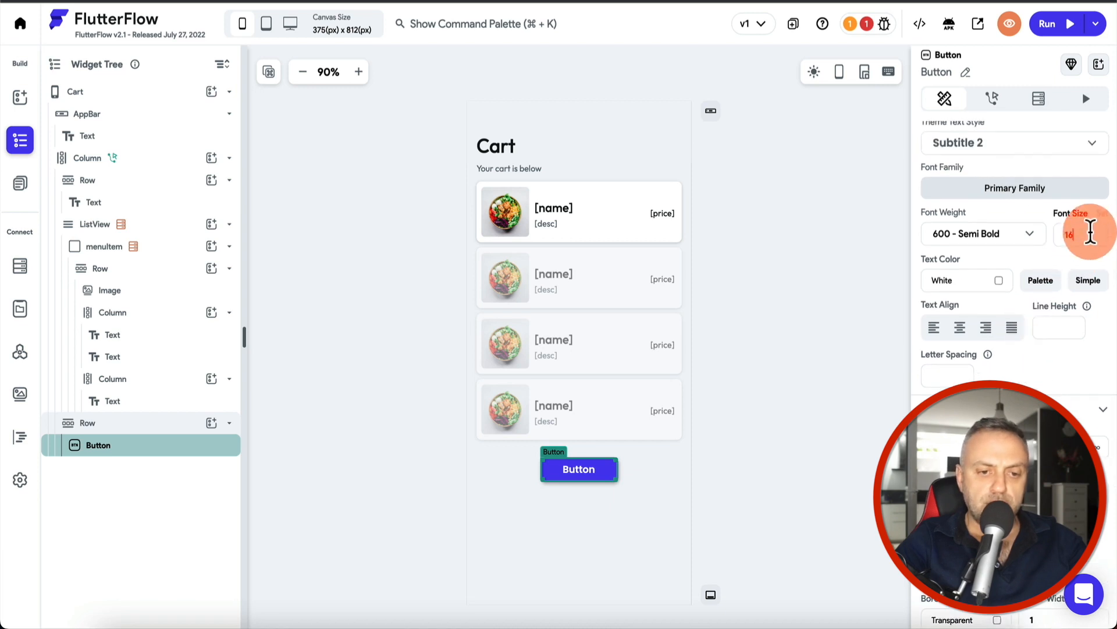
{"action": "key", "text": "BackSpace"}
{"action": "key", "text": "BackSpace"}
{"action": "key", "text": "Return"}
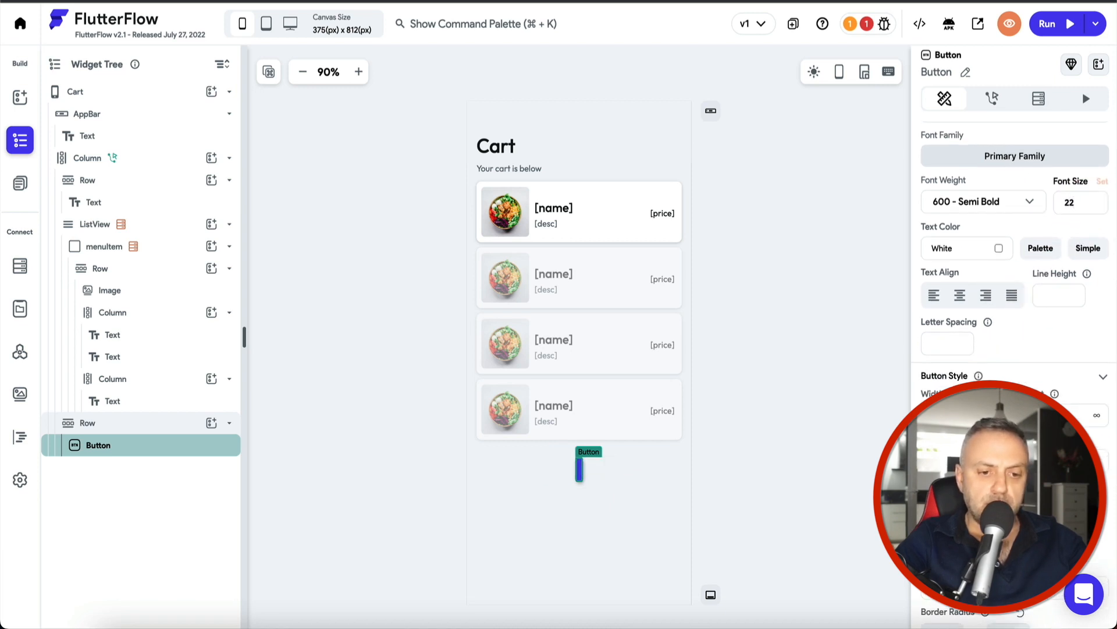
Step: Change the button's text to "CHECKOUT"
{"action": "left_click", "coordinate": [589, 470]}
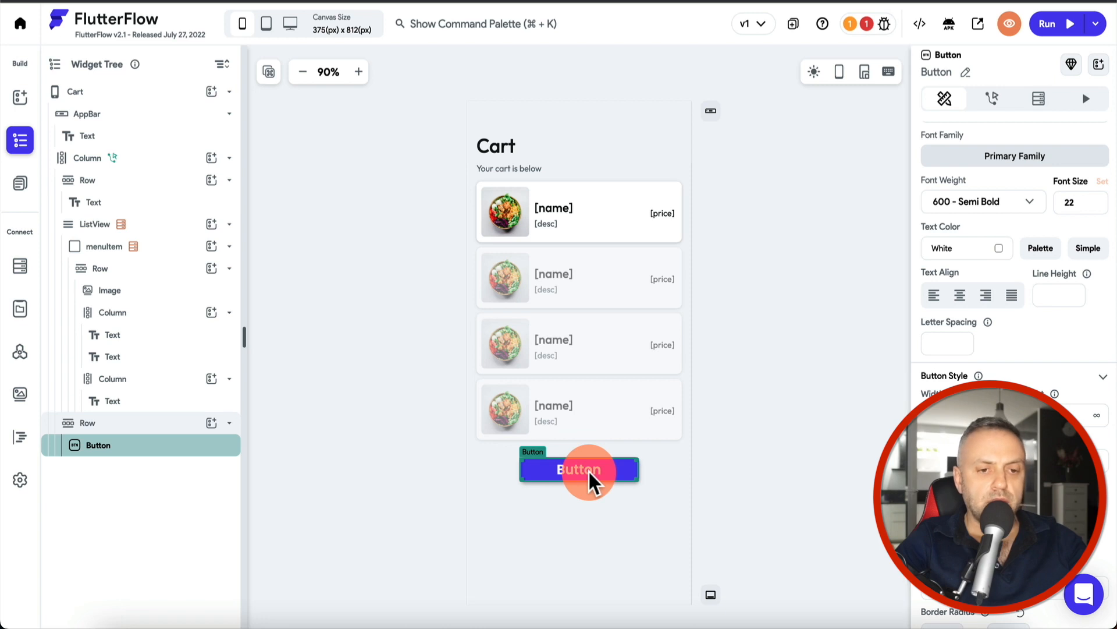
{"action": "scroll", "coordinate": [948, 295], "scroll_direction": "down", "scroll_amount": 10}
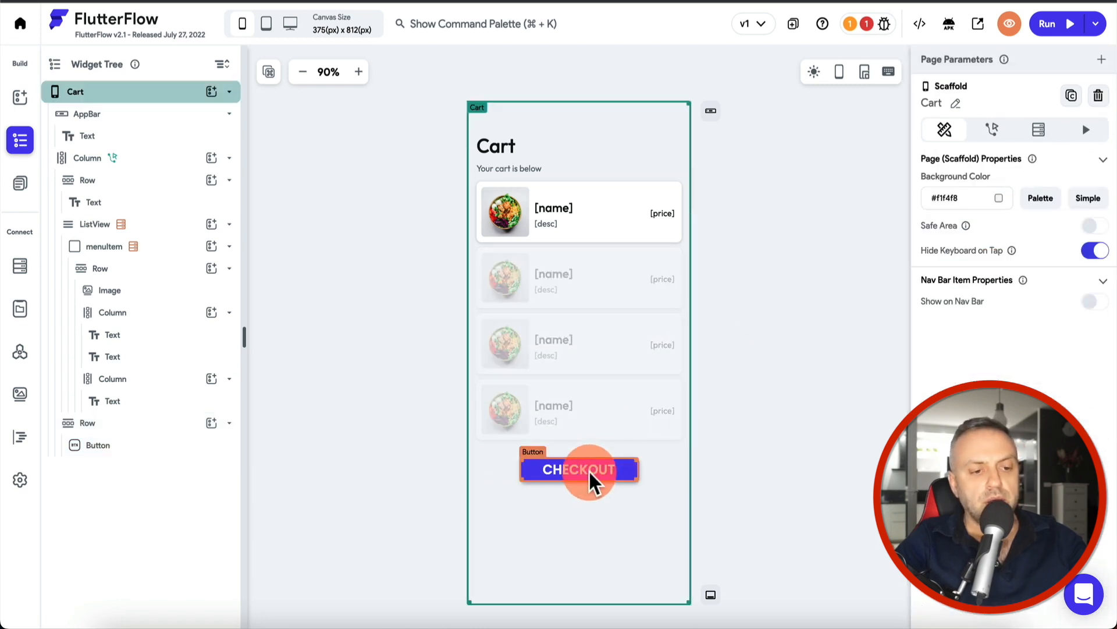
Step: Give the CHECKOUT button an On Tap action that navigates to the Checkout page
{"action": "left_click", "coordinate": [589, 470]}
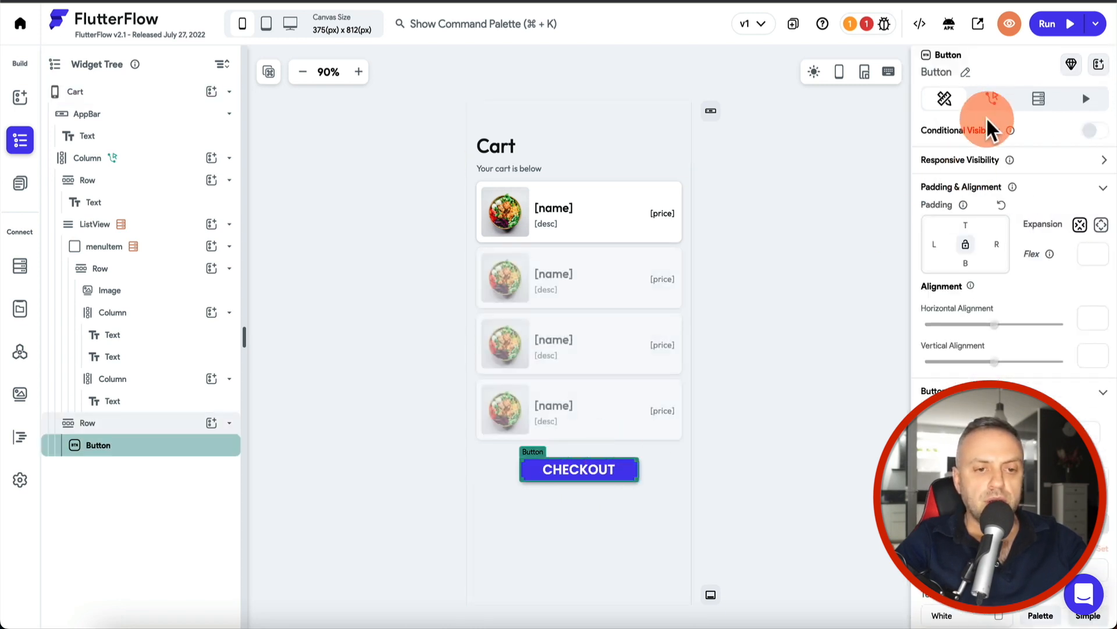
{"action": "left_click", "coordinate": [996, 102]}
{"action": "left_click", "coordinate": [972, 205]}
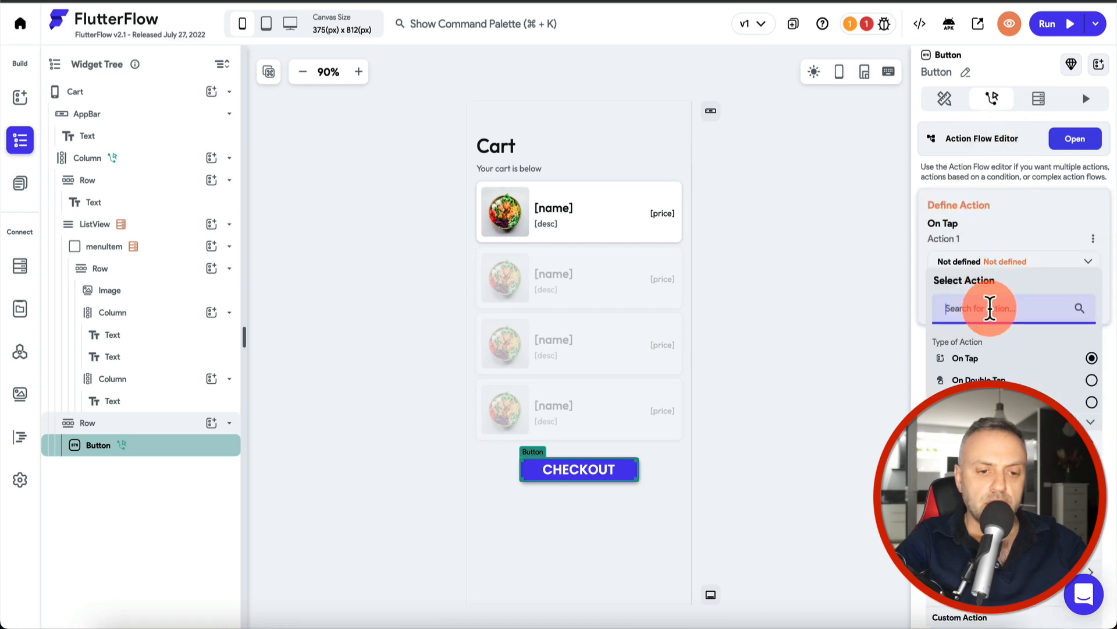
{"action": "type", "text": "nav"}
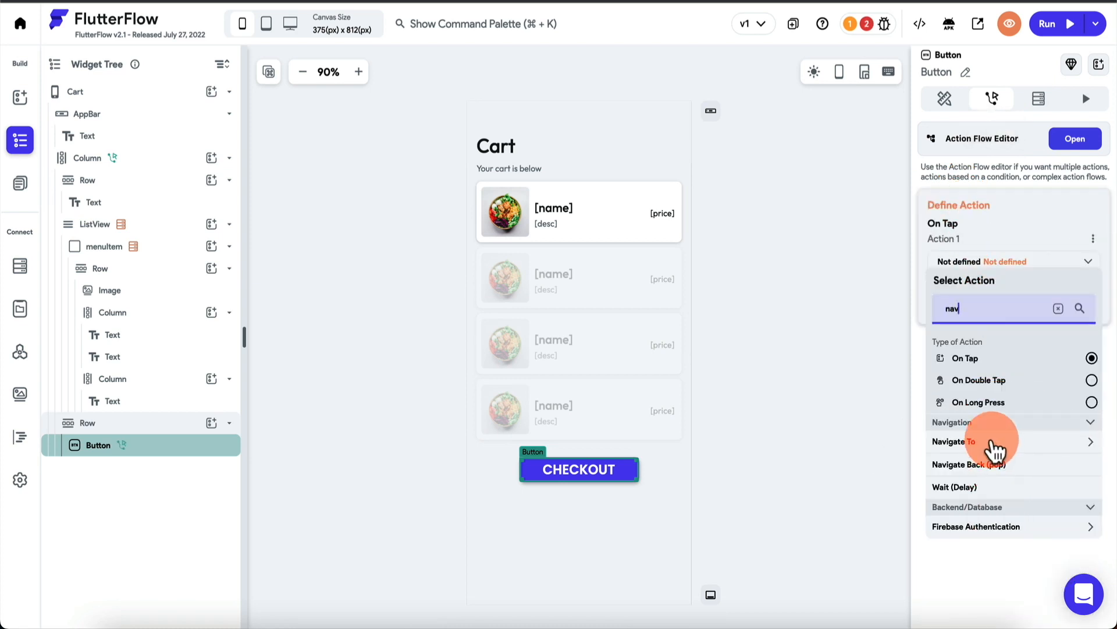
{"action": "left_click", "coordinate": [994, 445]}
{"action": "left_click", "coordinate": [970, 579]}
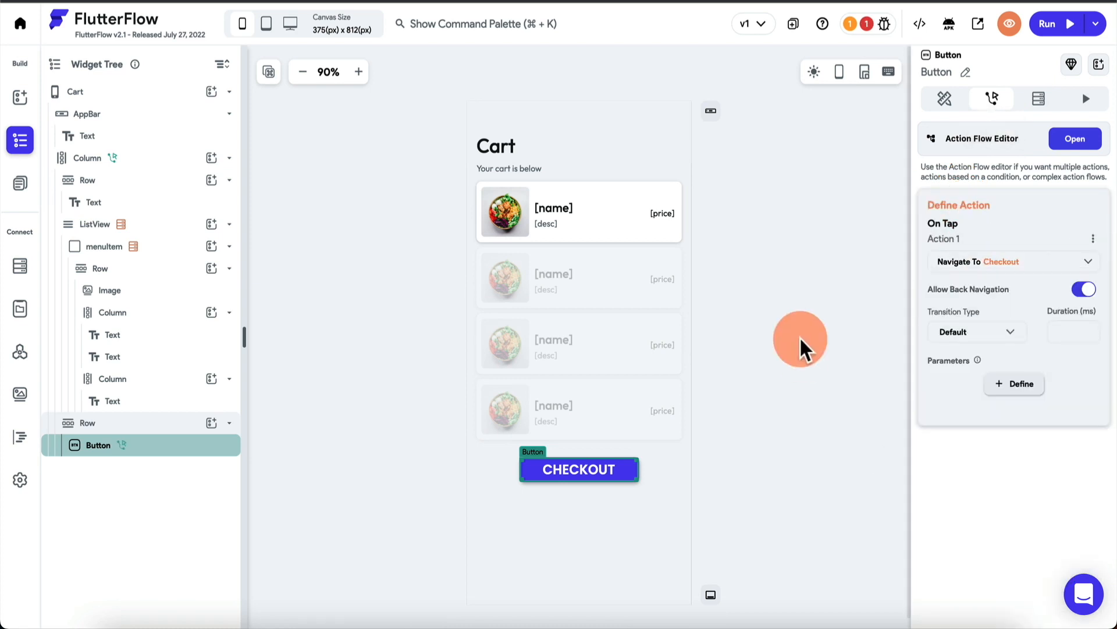
Step: Change the Cart page's heading text to "Cart:"
{"action": "left_click", "coordinate": [798, 341]}
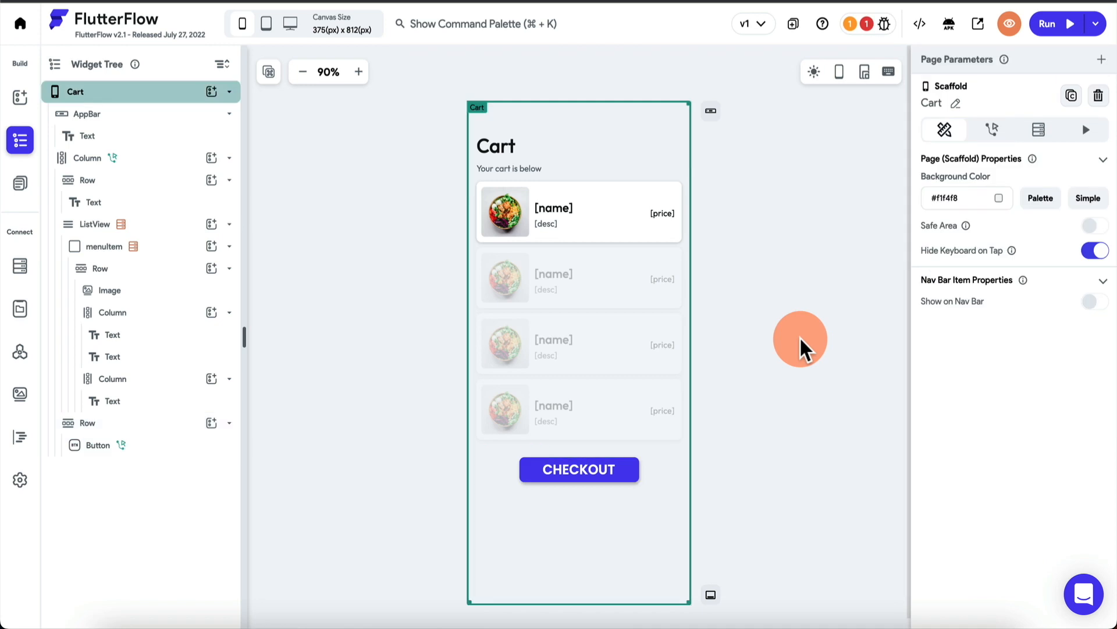
{"action": "left_click", "coordinate": [504, 154]}
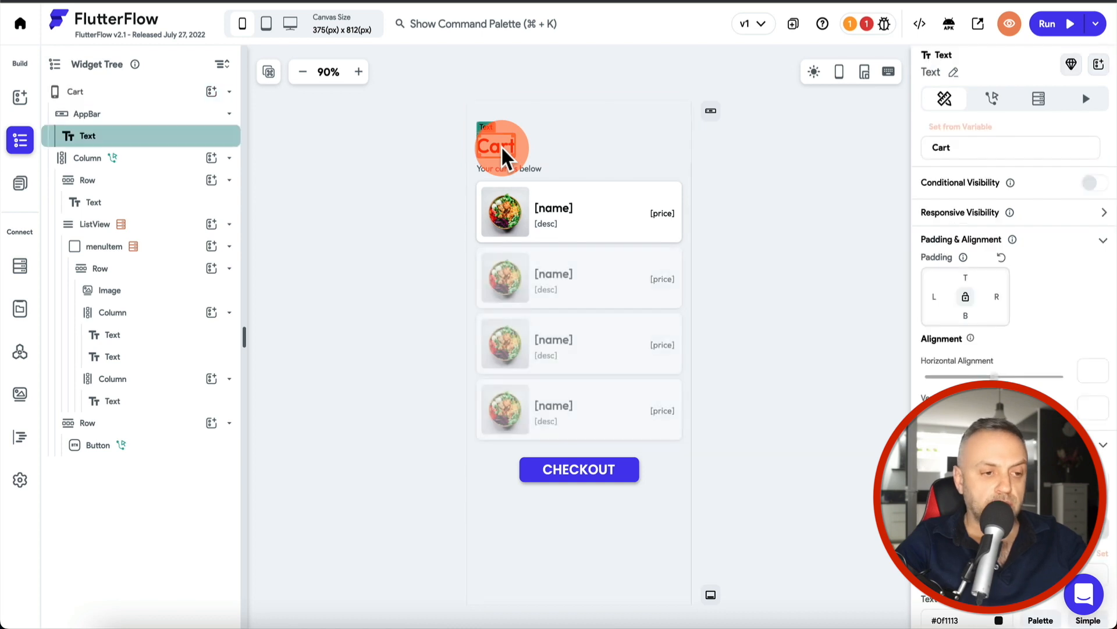
{"action": "left_click", "coordinate": [970, 148]}
{"action": "type", "text": ":"}
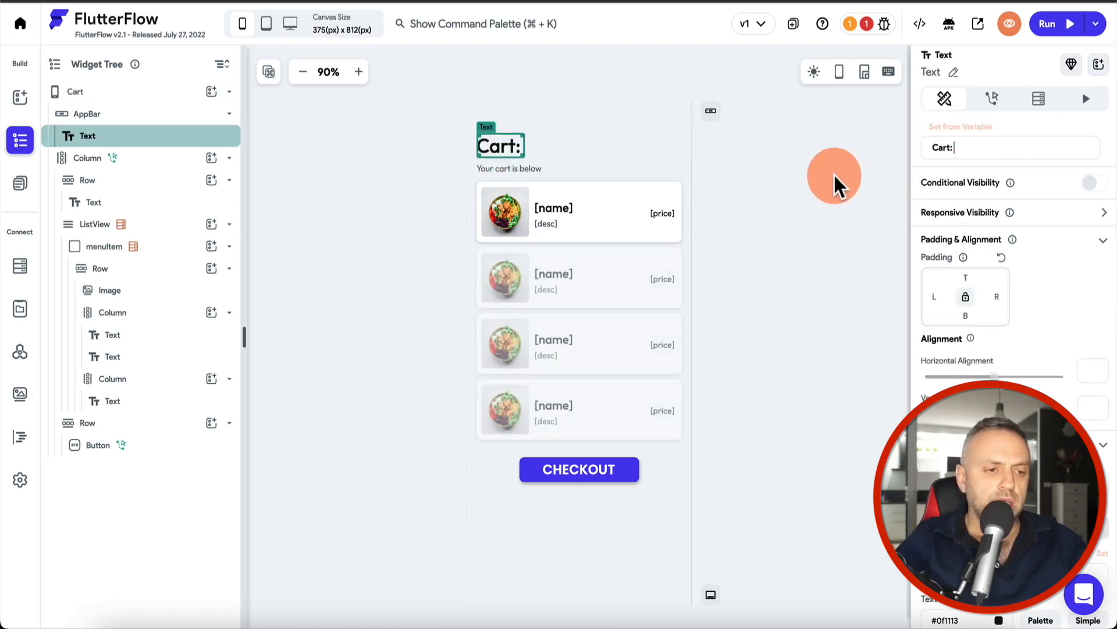
{"action": "left_click", "coordinate": [834, 173]}
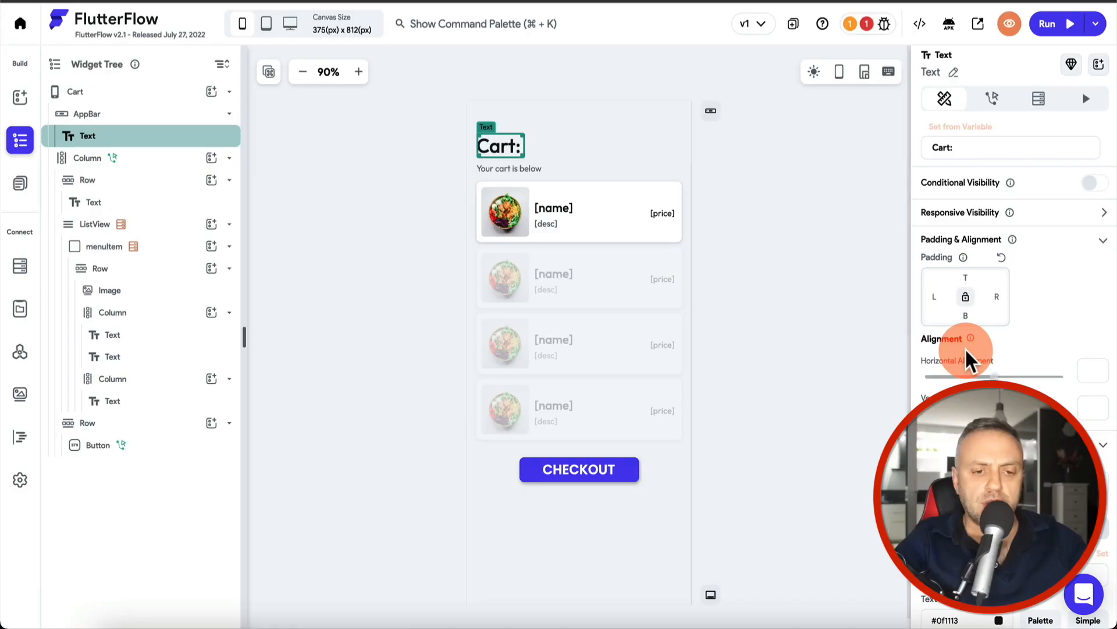
{"action": "scroll", "coordinate": [965, 347], "scroll_direction": "down", "scroll_amount": 5}
{"action": "scroll", "coordinate": [965, 347], "scroll_direction": "up", "scroll_amount": 5}
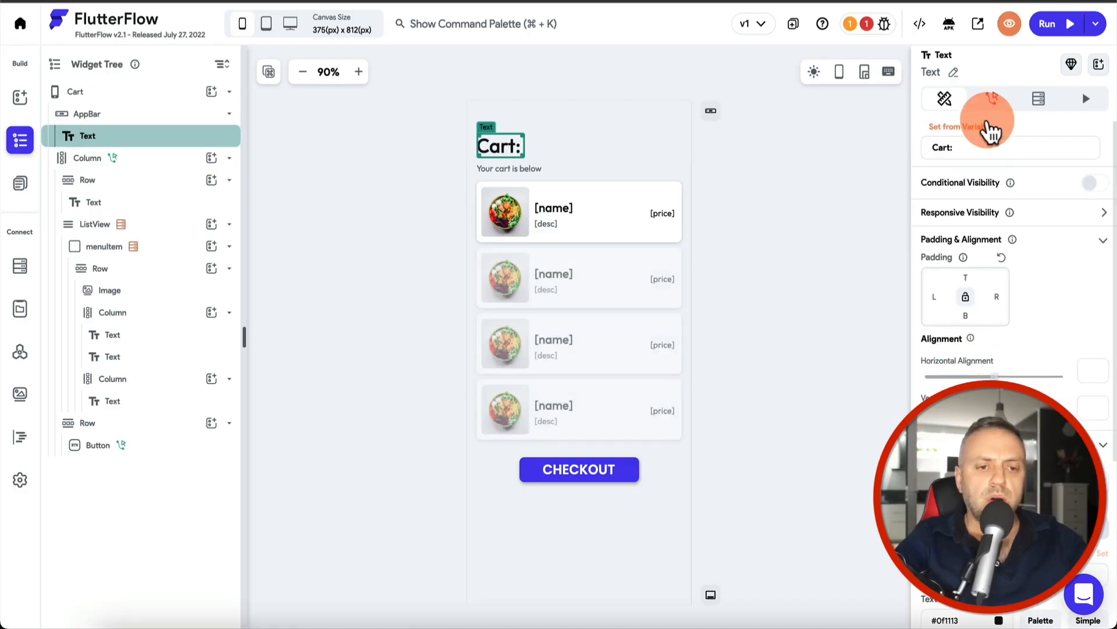
{"action": "left_click", "coordinate": [984, 129]}
{"action": "left_click", "coordinate": [794, 298]}
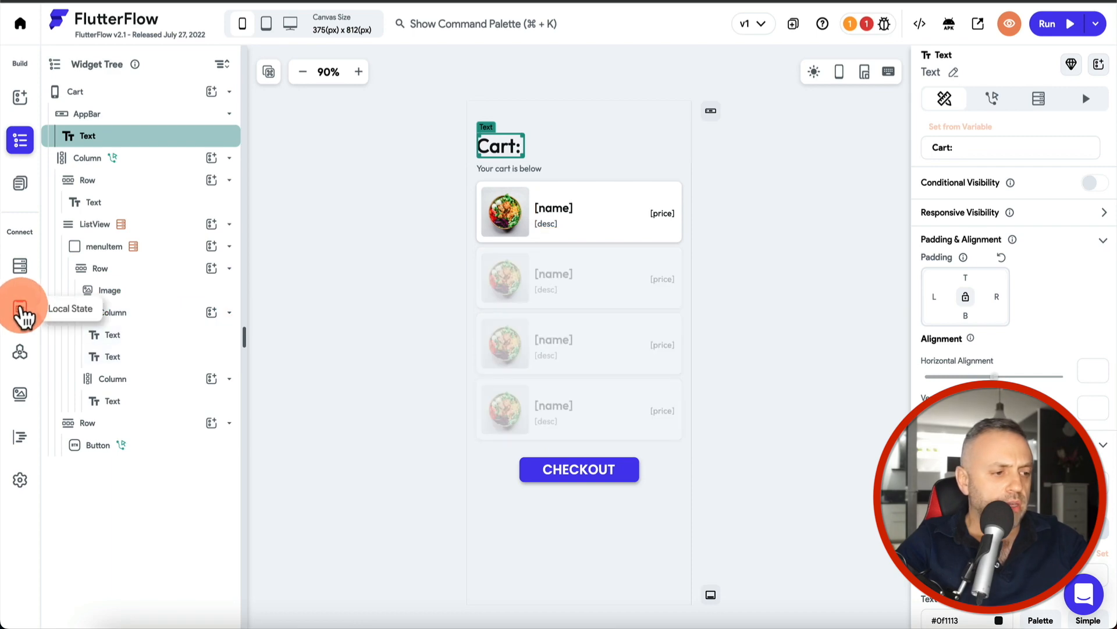
Step: Create a local state variable named cartSum with the data type Double
{"action": "left_click", "coordinate": [21, 309]}
{"action": "left_click", "coordinate": [895, 119]}
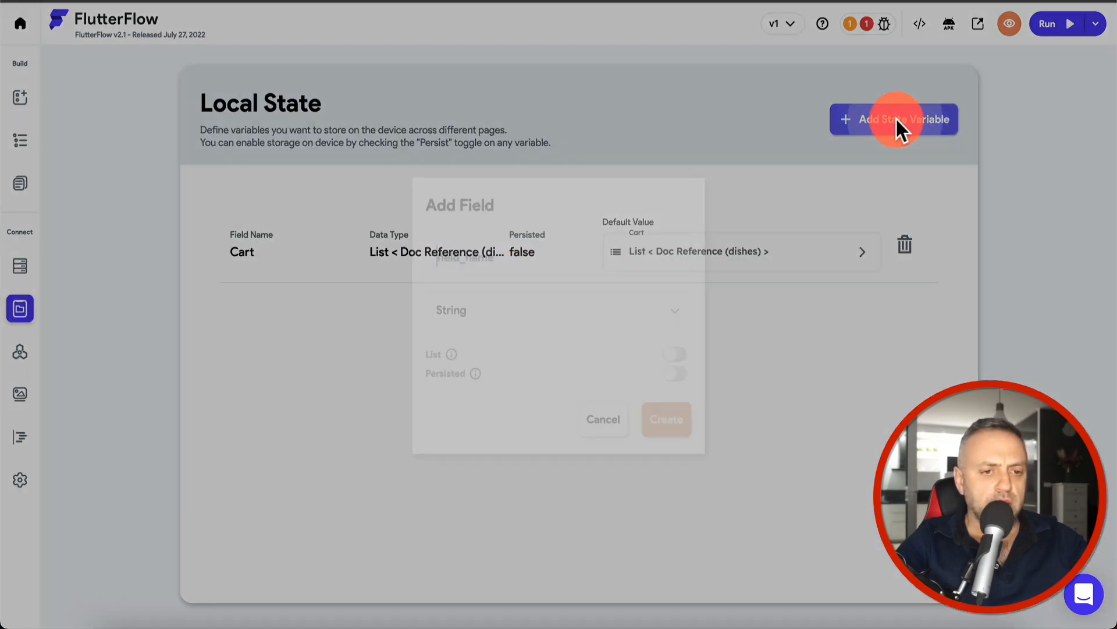
{"action": "type", "text": "cartSum"}
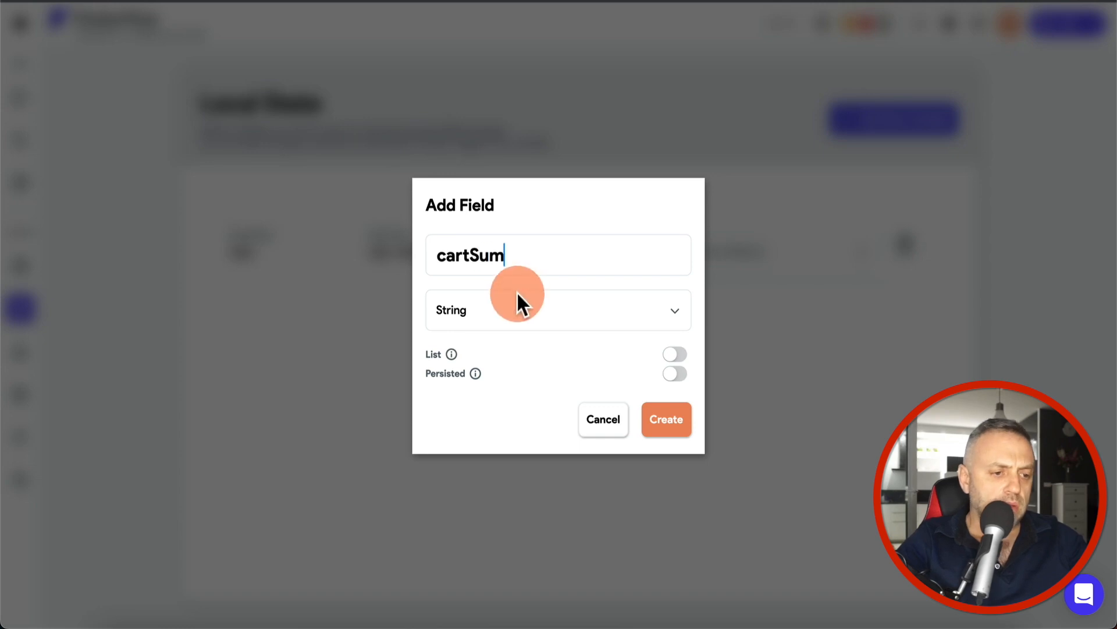
{"action": "left_click", "coordinate": [516, 314]}
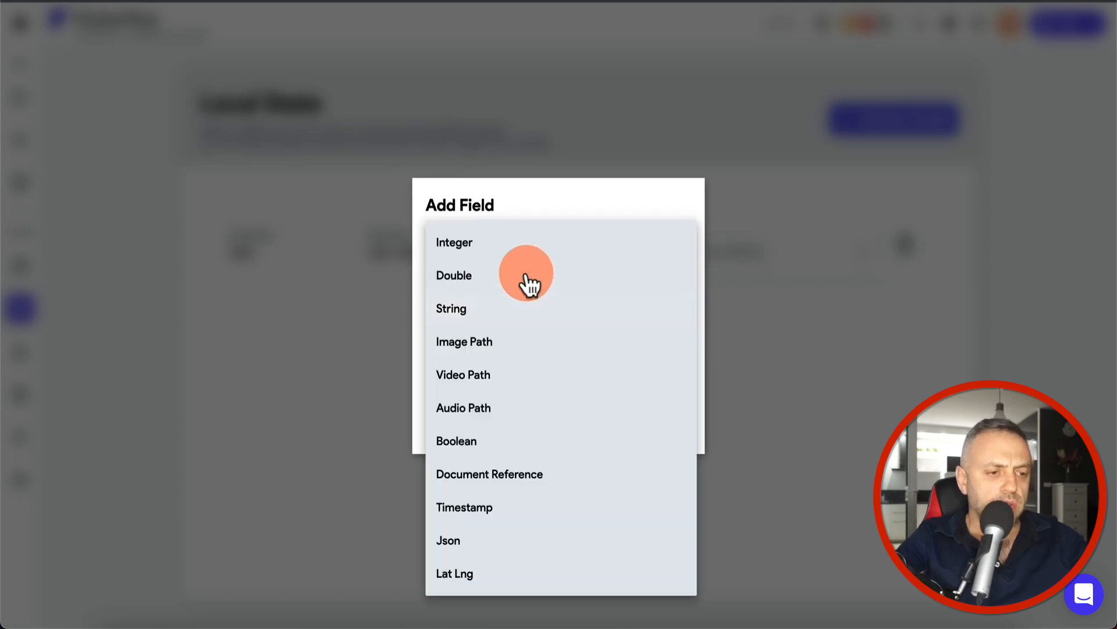
{"action": "left_click", "coordinate": [526, 276]}
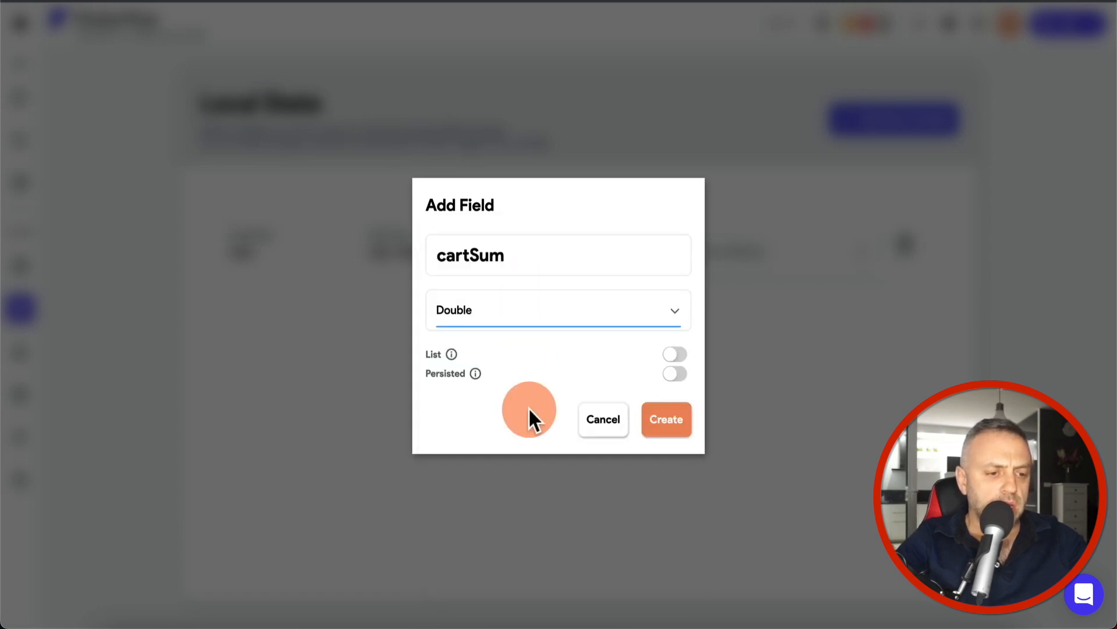
{"action": "left_click", "coordinate": [679, 424]}
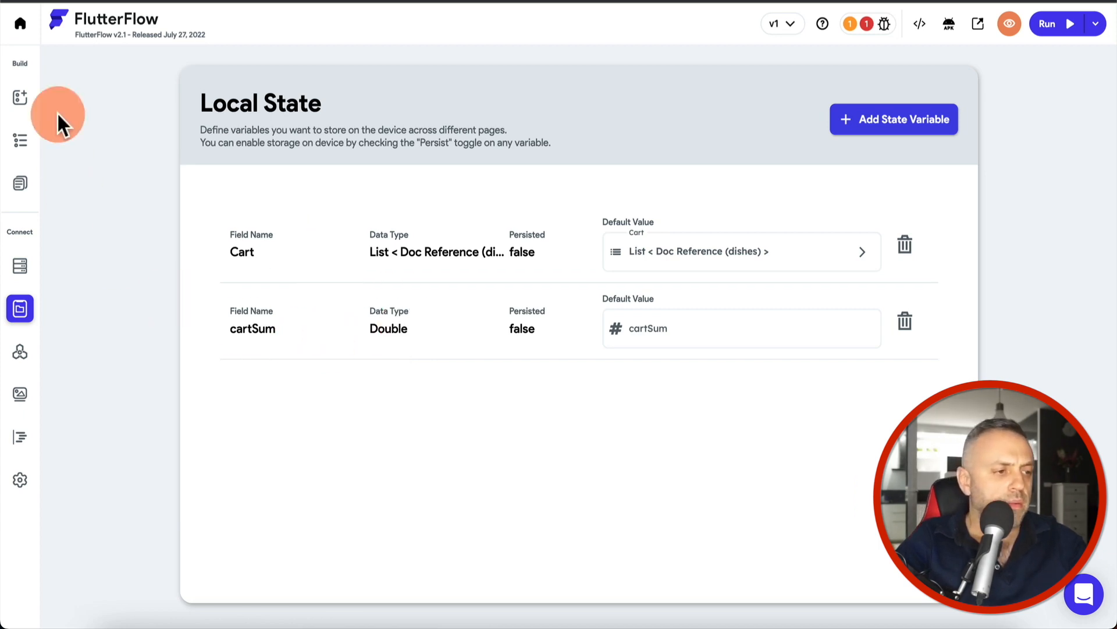
Step: On the DishDetail page, add a second On Tap action, Update Local State, to the Add to Cart button
{"action": "left_click", "coordinate": [21, 102]}
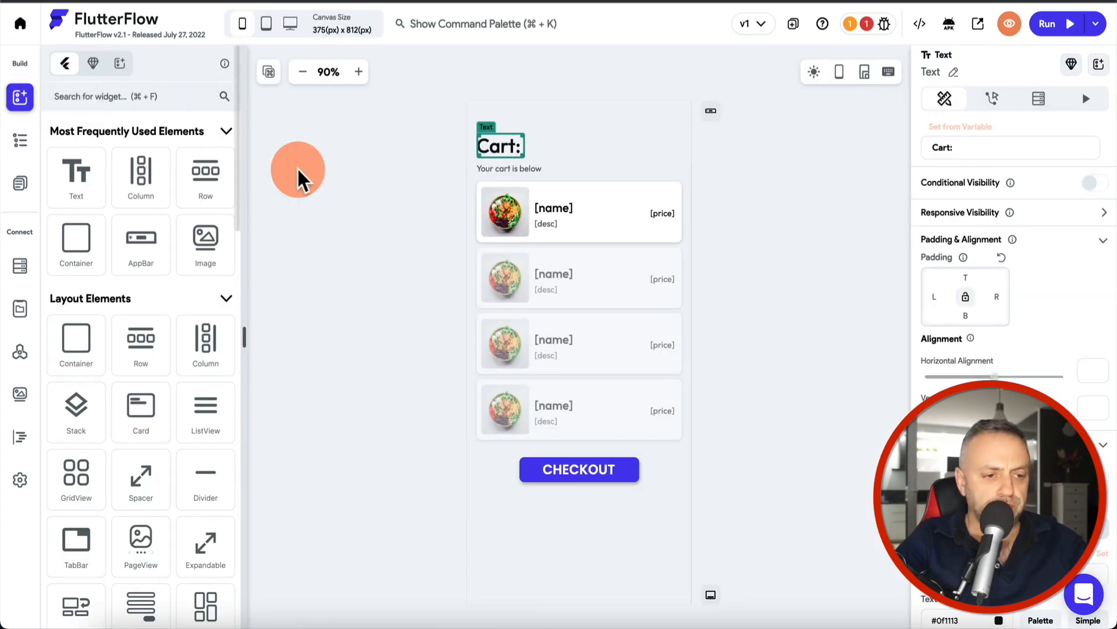
{"action": "left_click", "coordinate": [20, 149]}
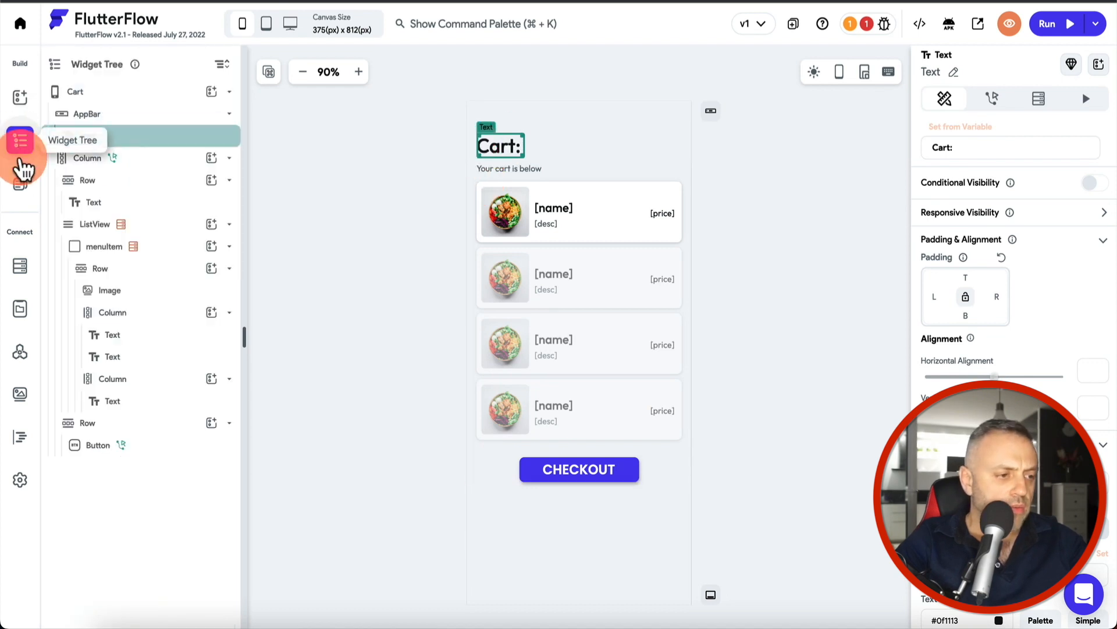
{"action": "left_click", "coordinate": [22, 185]}
{"action": "left_click", "coordinate": [87, 199]}
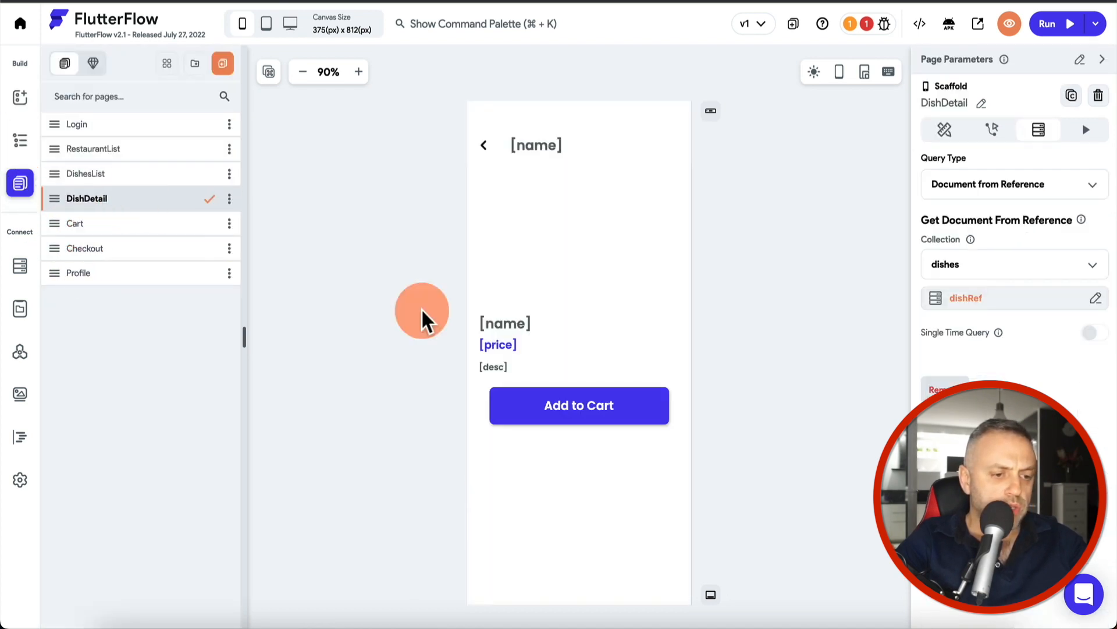
{"action": "left_click", "coordinate": [613, 410]}
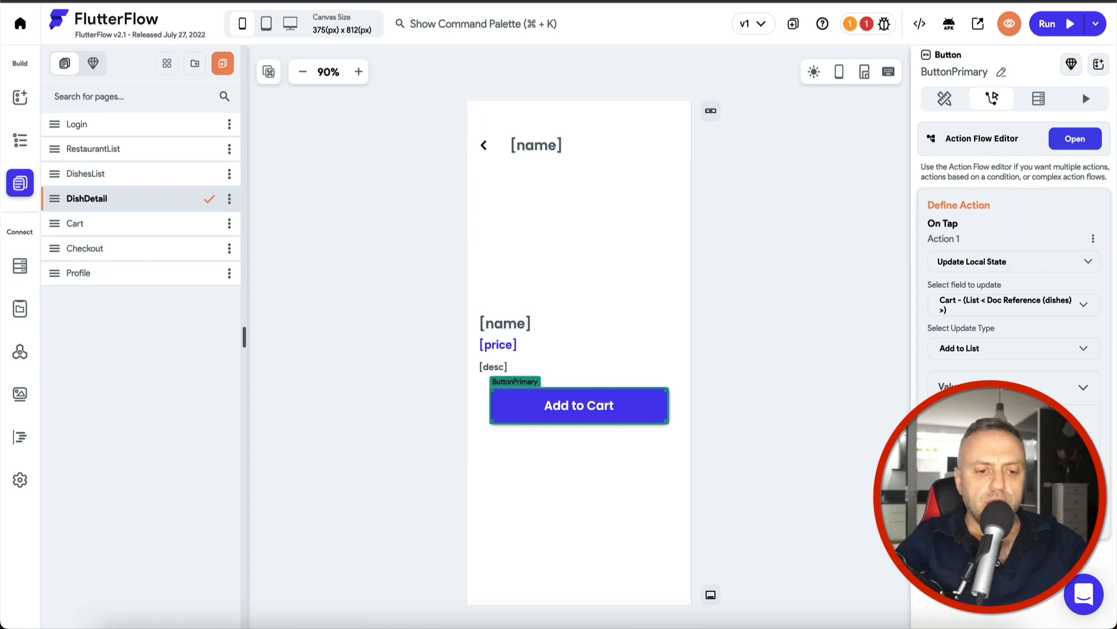
{"action": "left_click", "coordinate": [1074, 140]}
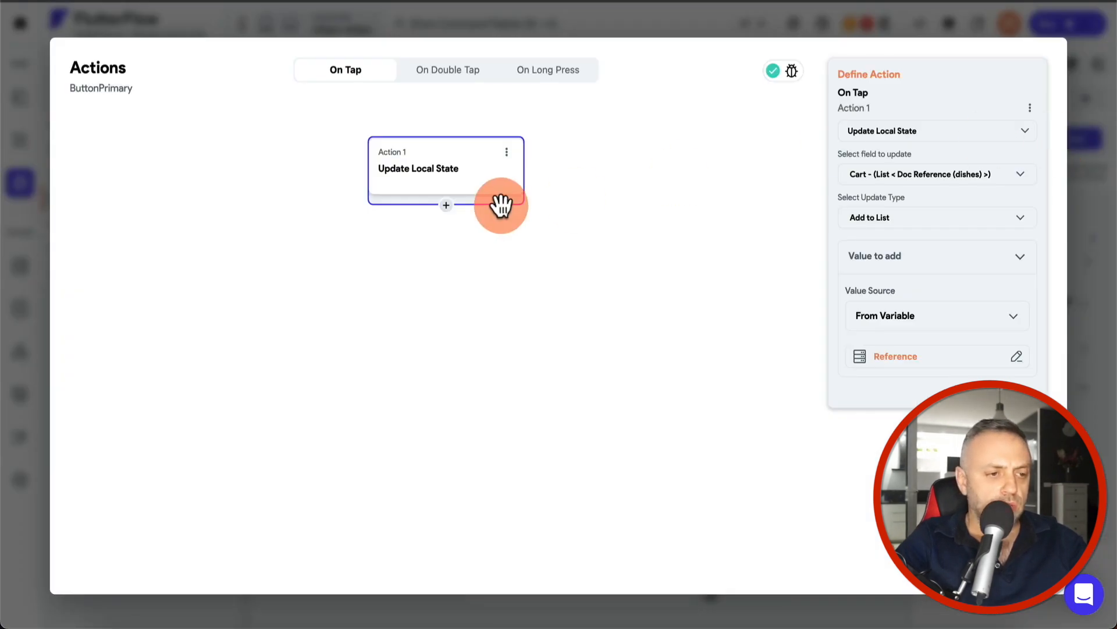
{"action": "left_click", "coordinate": [446, 205]}
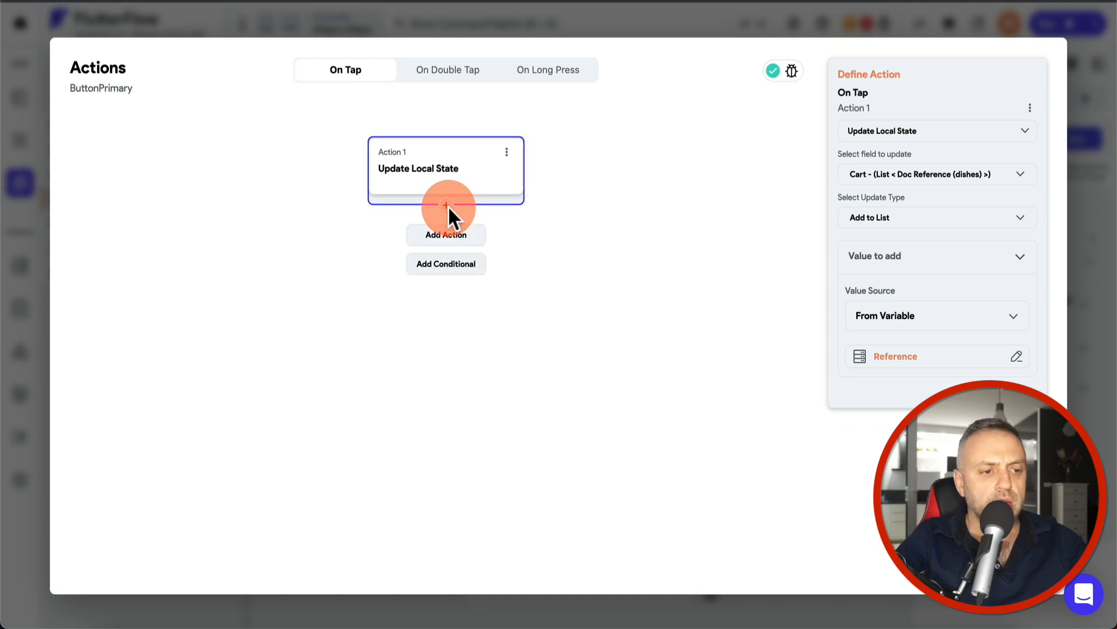
{"action": "left_click", "coordinate": [449, 235]}
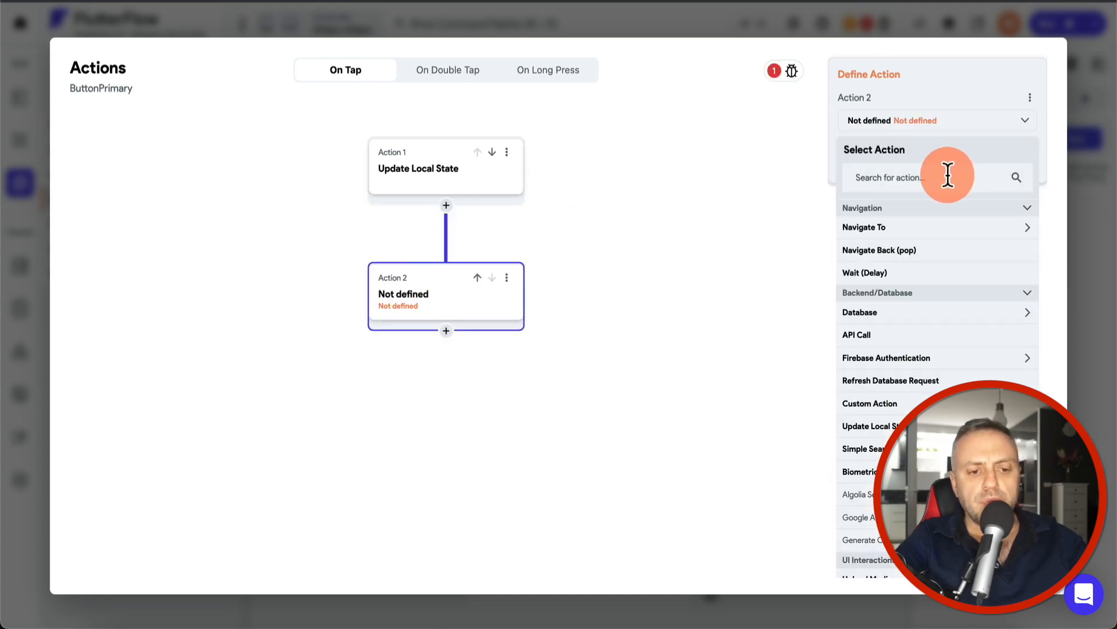
{"action": "left_click", "coordinate": [879, 425]}
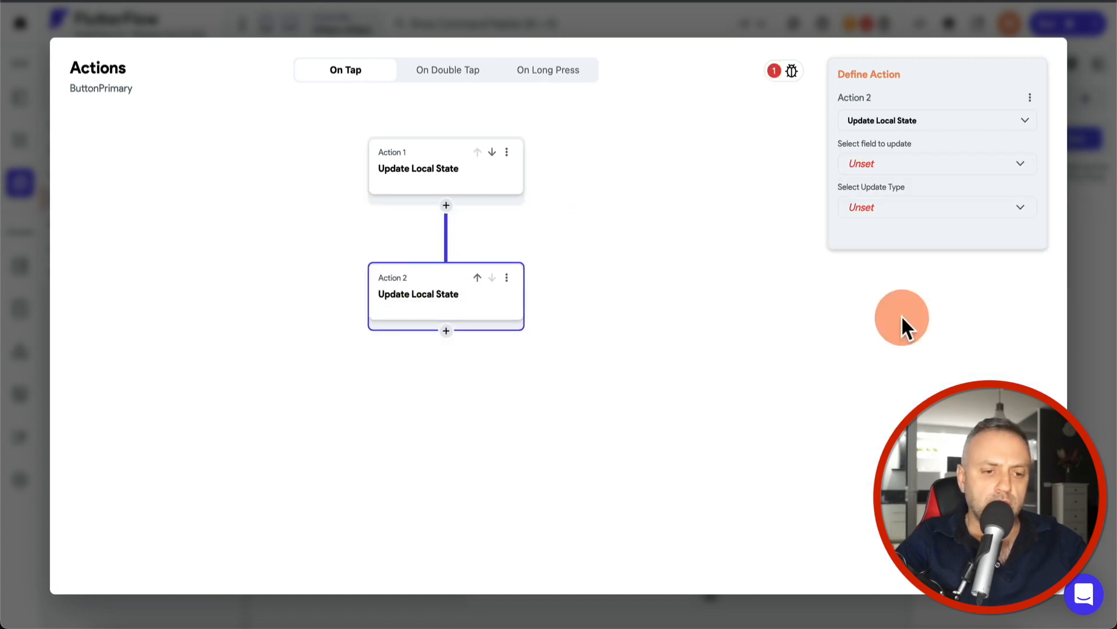
Step: Make the second action update the cartSum field with the Increment/Decrement update type
{"action": "left_click", "coordinate": [943, 167]}
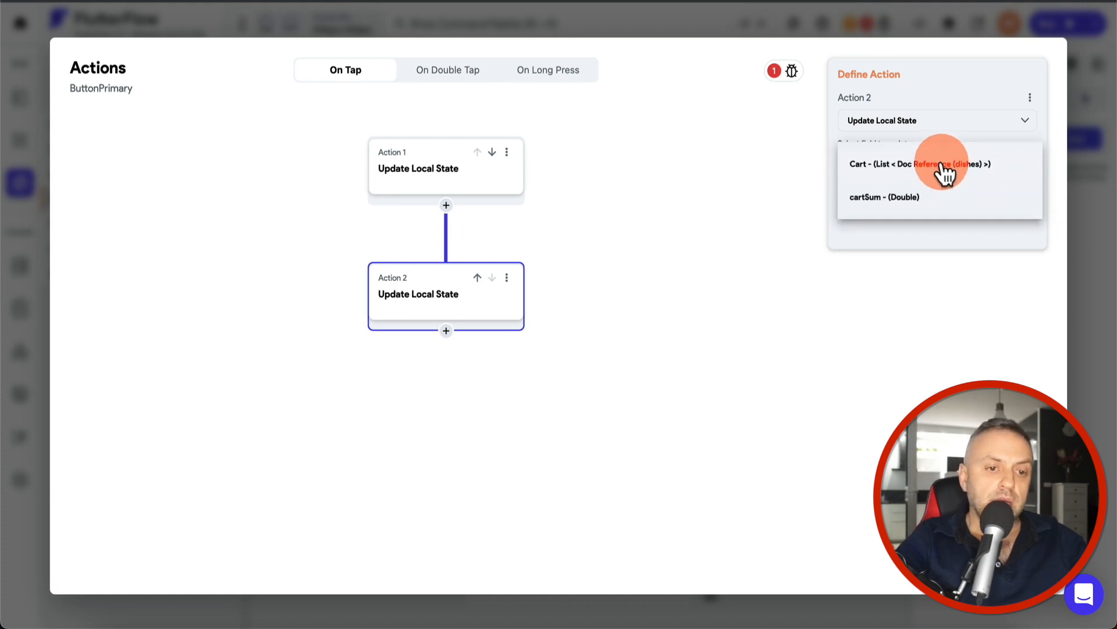
{"action": "left_click", "coordinate": [903, 196]}
{"action": "left_click", "coordinate": [902, 222]}
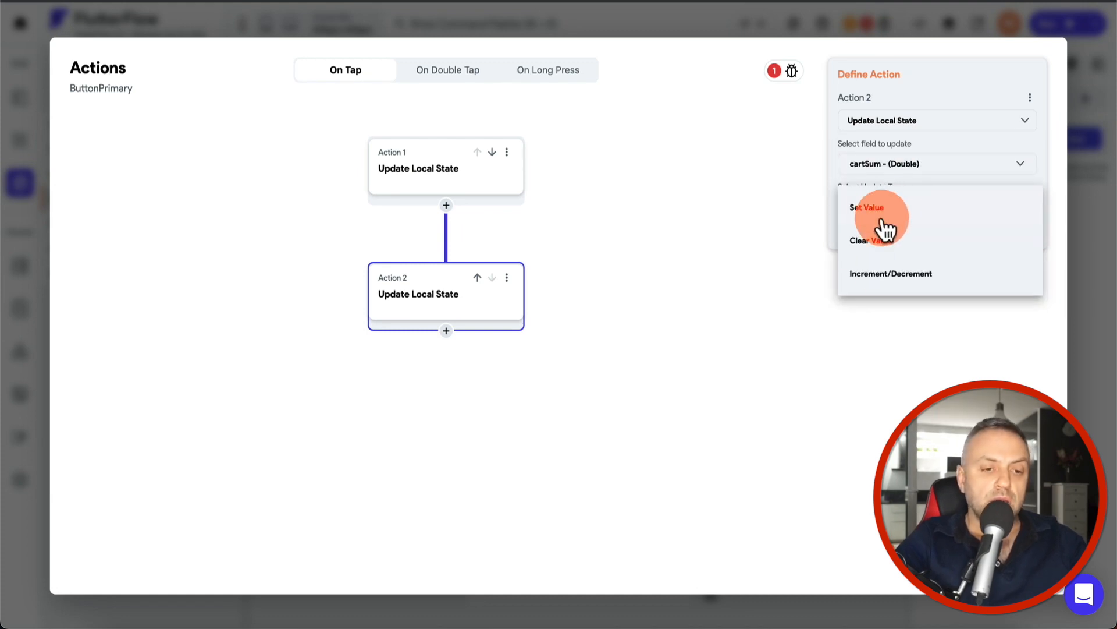
{"action": "left_click", "coordinate": [886, 279]}
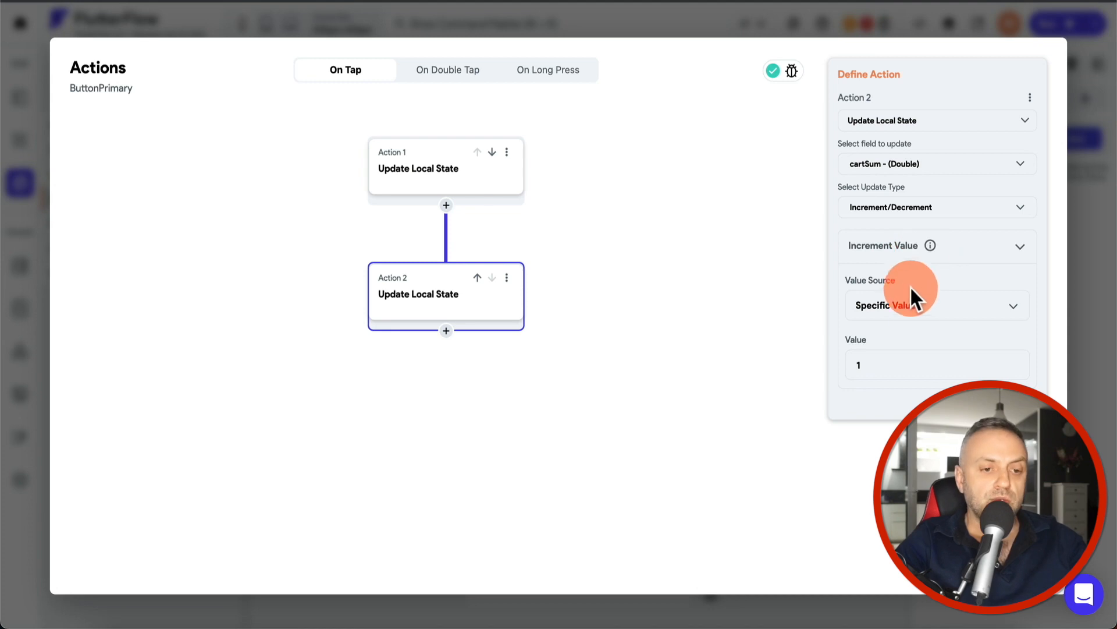
Step: Take the increment value from a variable, the dishes document's price, and close the action flow editor
{"action": "left_click", "coordinate": [914, 317]}
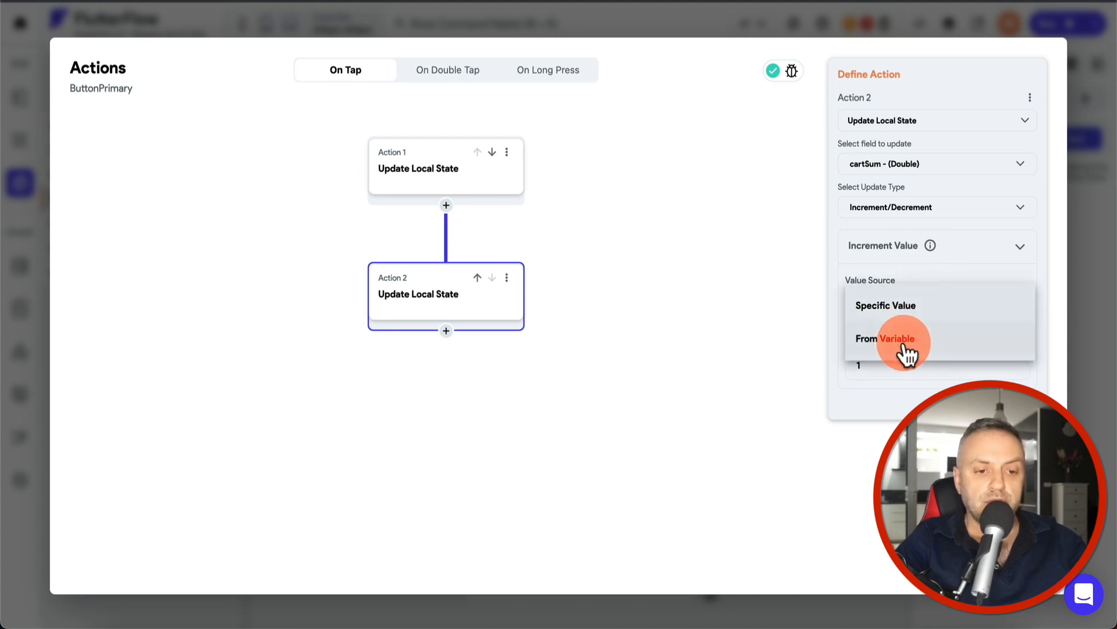
{"action": "left_click", "coordinate": [906, 349]}
{"action": "left_click", "coordinate": [907, 347]}
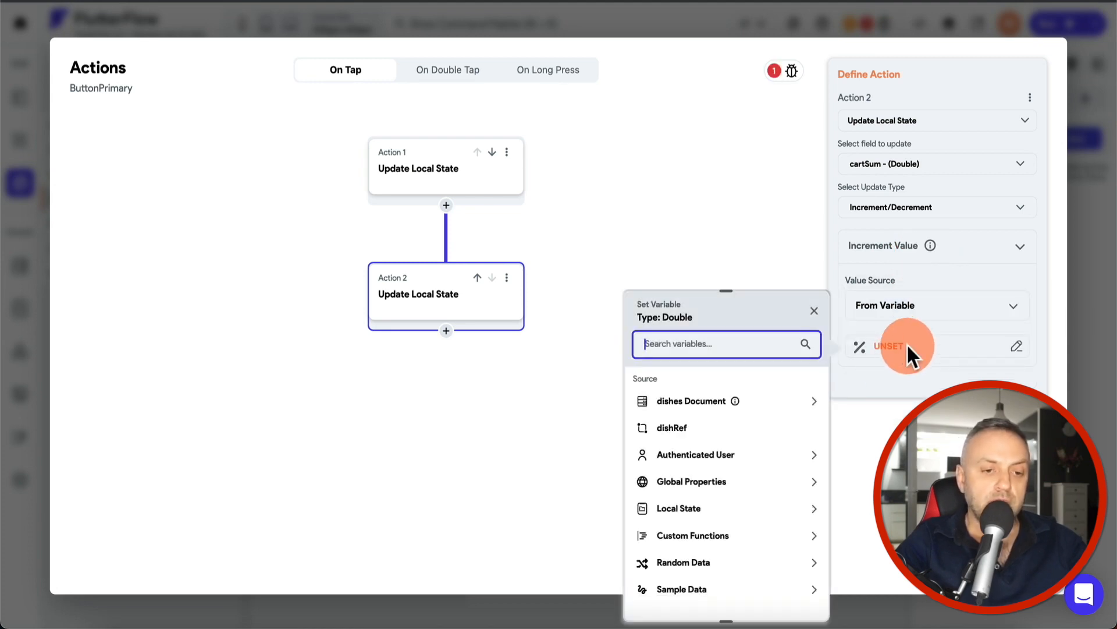
{"action": "left_click", "coordinate": [687, 403]}
{"action": "left_click", "coordinate": [670, 512]}
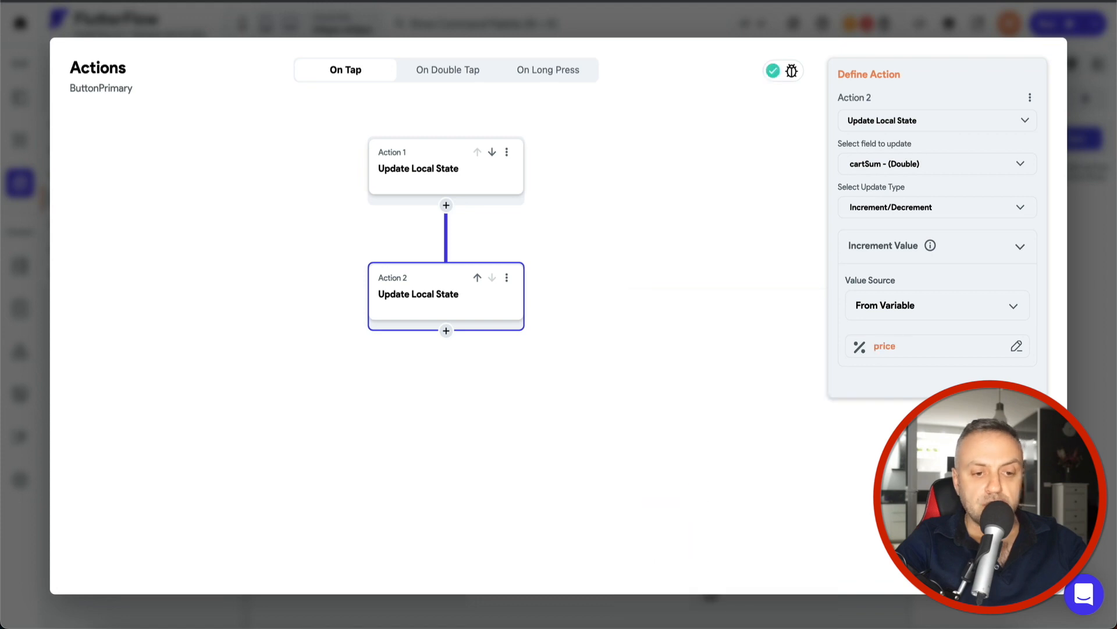
{"action": "left_click", "coordinate": [1014, 567]}
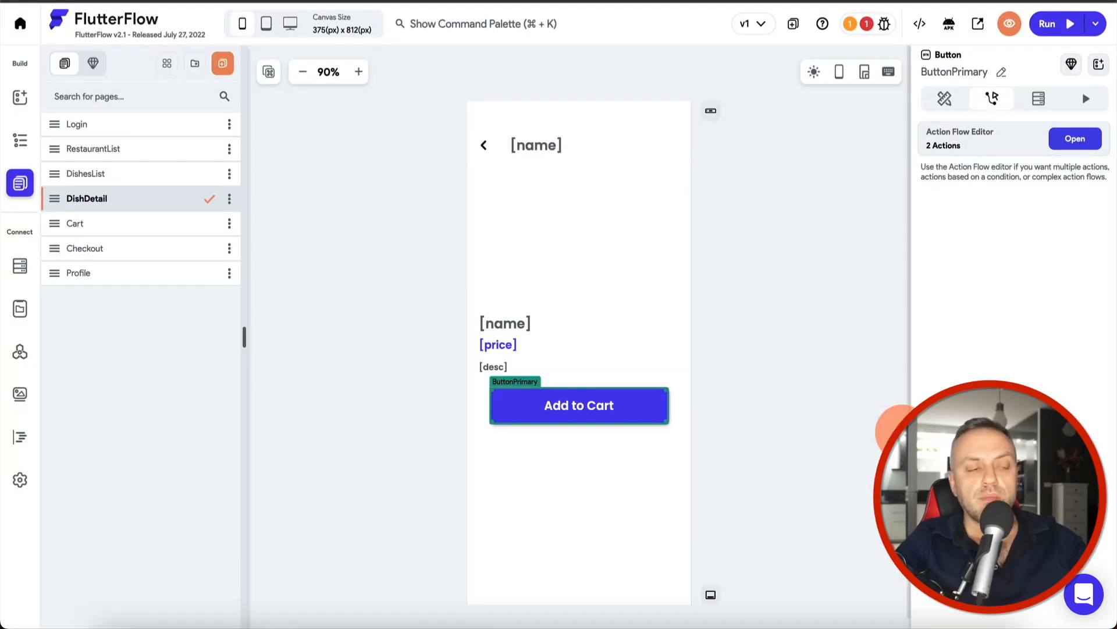
Step: Set the default value of the cartSum local state variable to 0 and return to the page builder
{"action": "left_click", "coordinate": [20, 307]}
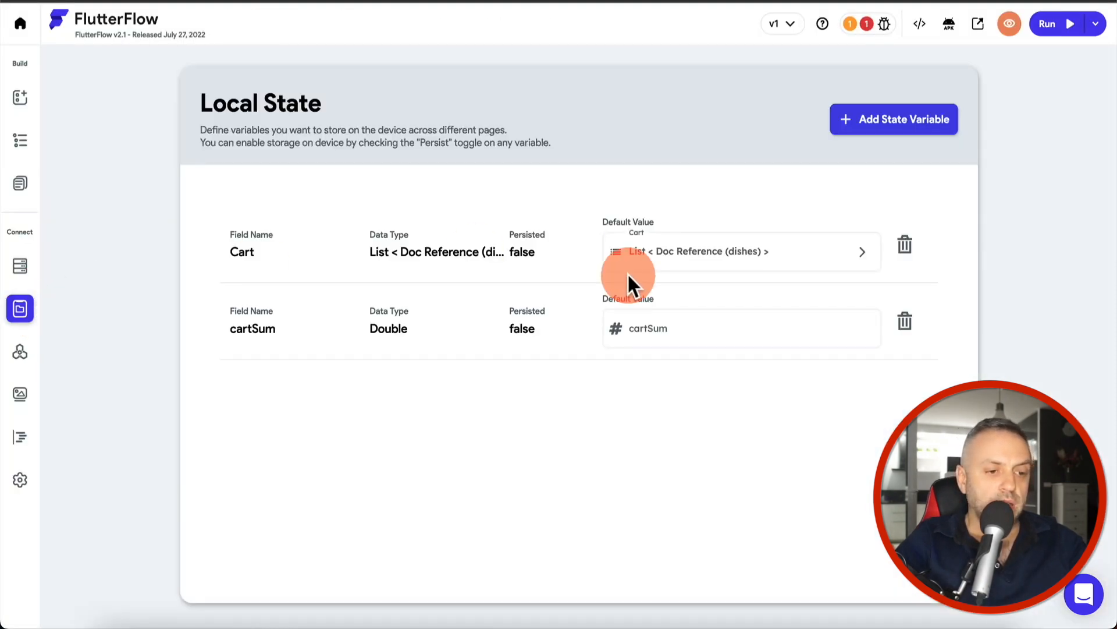
{"action": "type", "text": "0"}
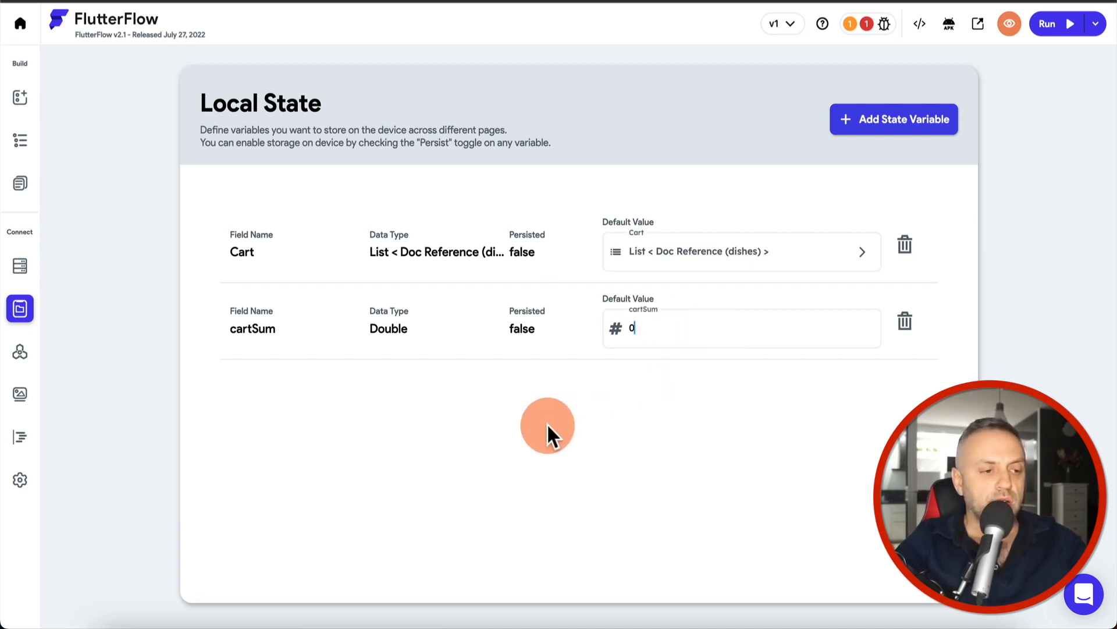
{"action": "left_click", "coordinate": [29, 105]}
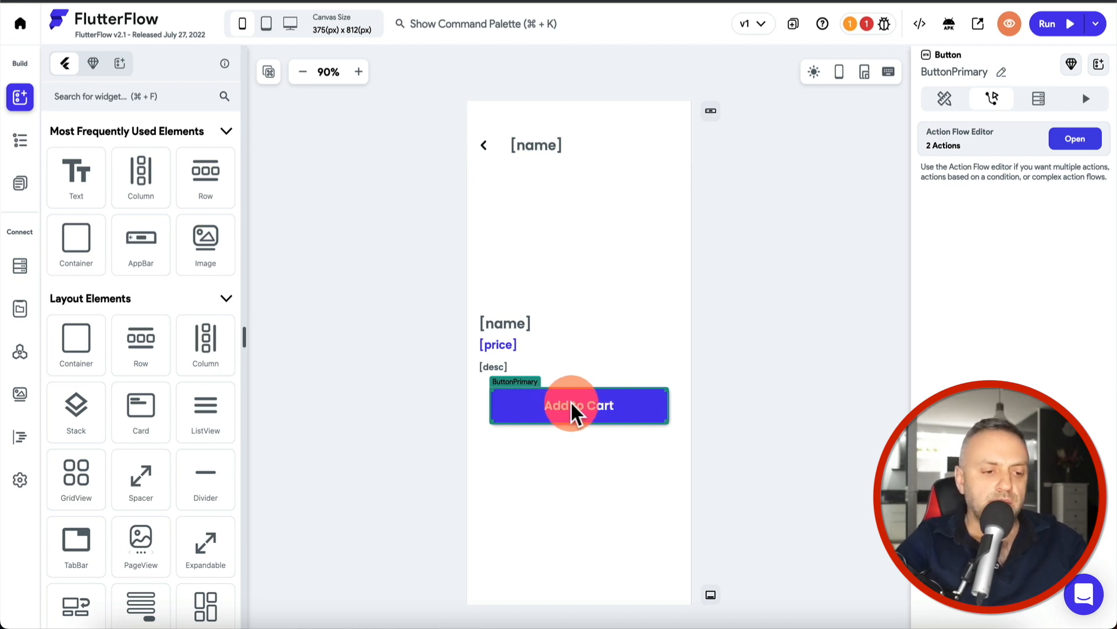
Step: On the Cart page, set the heading text from a Combine Text variable and enter "Cart: " as its first text
{"action": "left_click", "coordinate": [868, 24]}
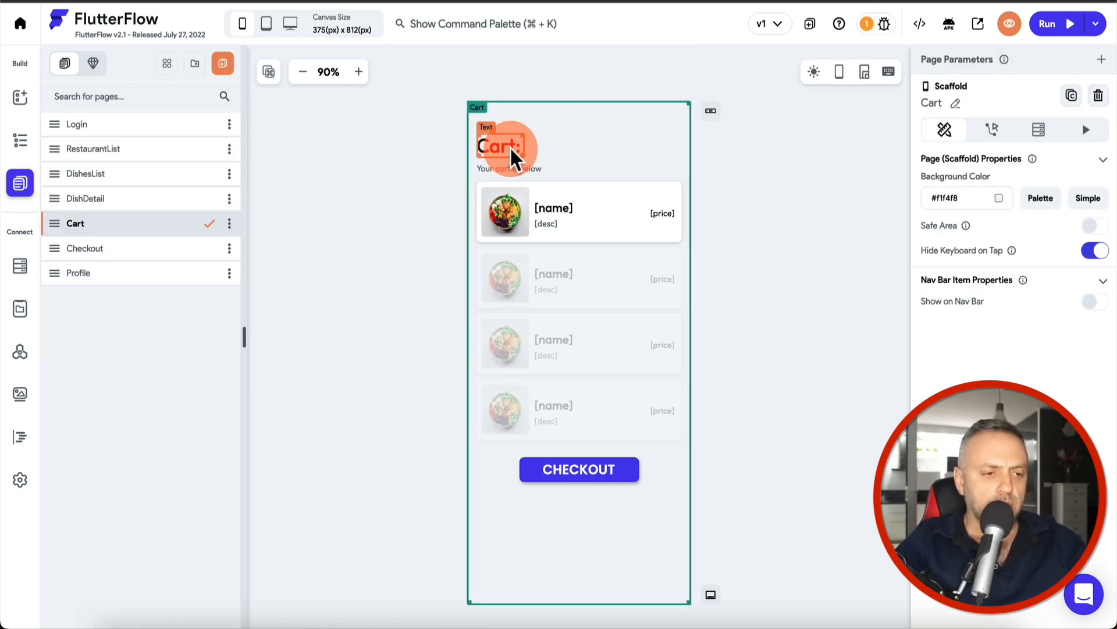
{"action": "left_click", "coordinate": [507, 145]}
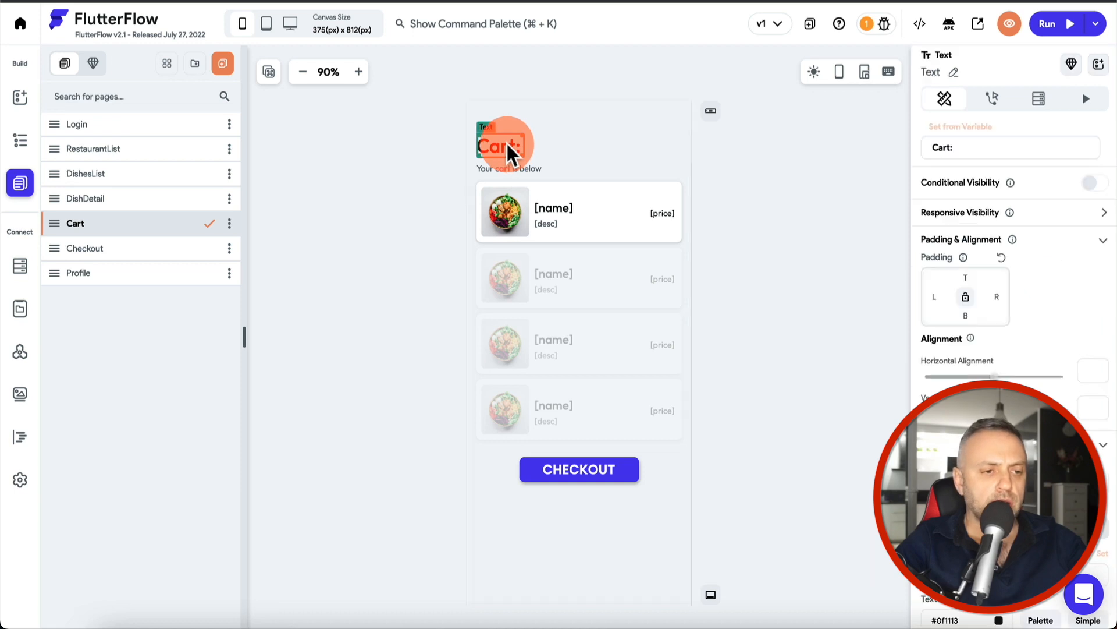
{"action": "left_click", "coordinate": [960, 128]}
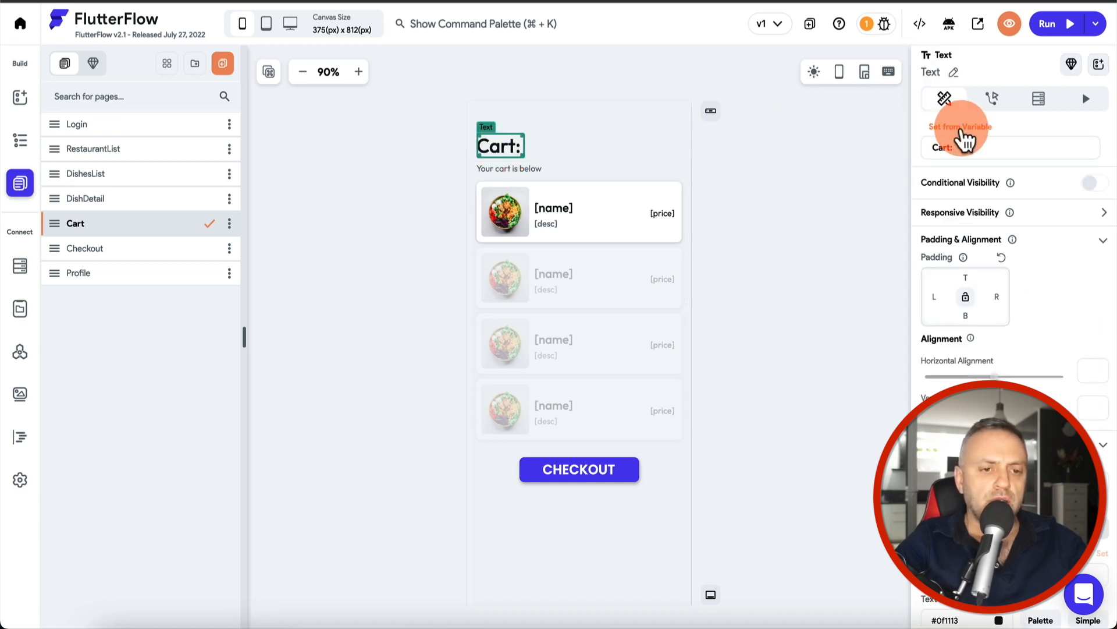
{"action": "left_click", "coordinate": [762, 318]}
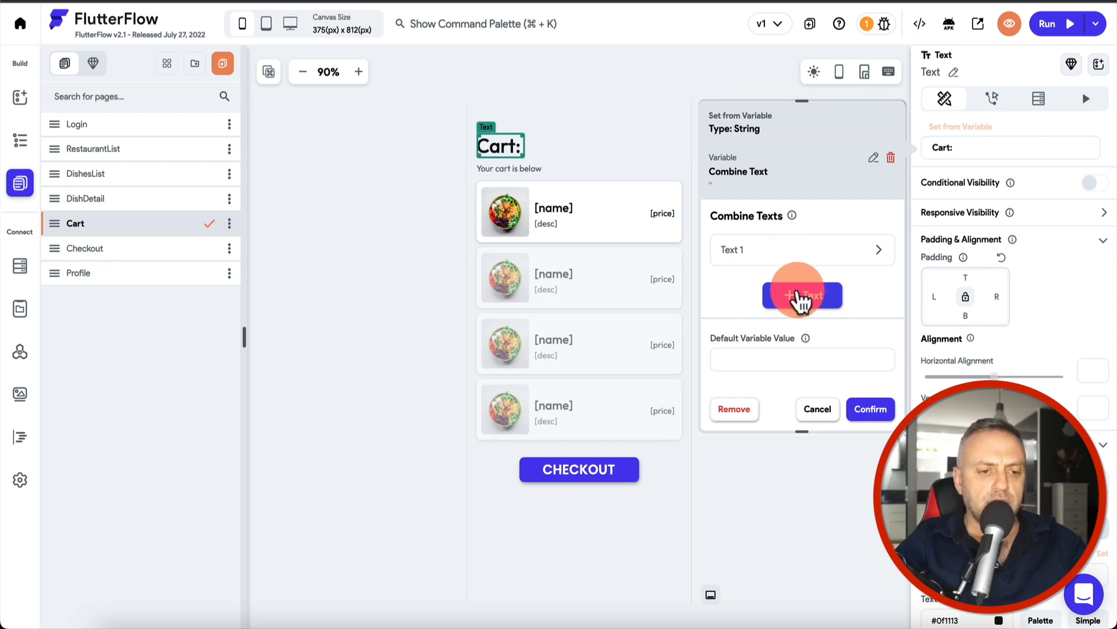
{"action": "left_click", "coordinate": [801, 297]}
{"action": "left_click", "coordinate": [782, 253]}
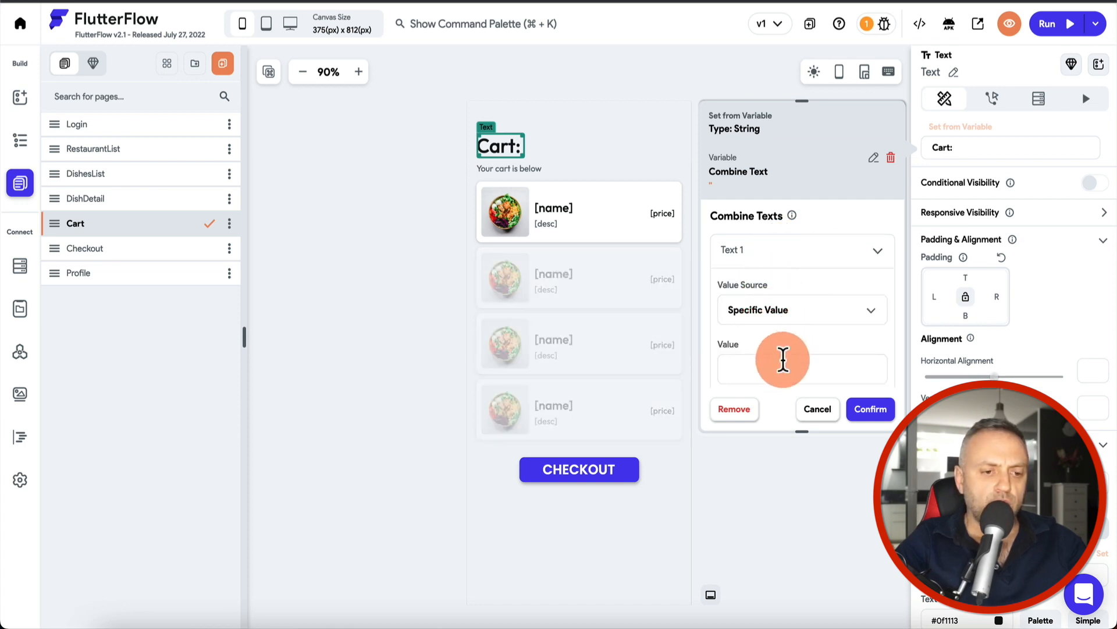
{"action": "type", "text": "Cart:"}
{"action": "scroll", "coordinate": [787, 346], "scroll_direction": "down", "scroll_amount": 3}
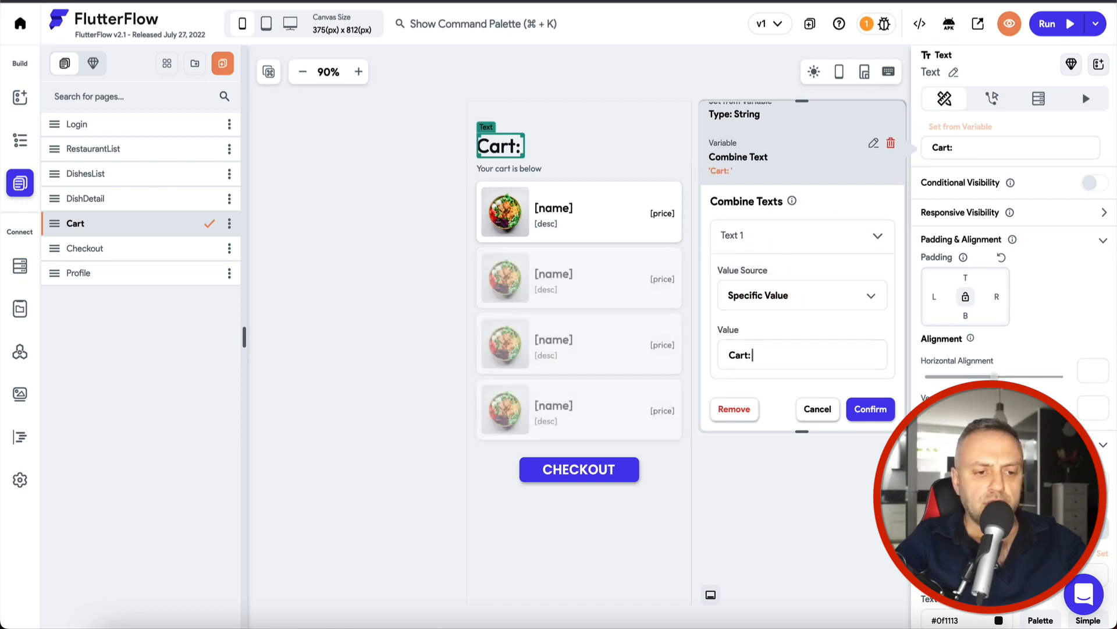
Step: Take the second text of the heading's combination from a variable, the cartSum local state field
{"action": "left_click", "coordinate": [828, 256]}
{"action": "scroll", "coordinate": [754, 335], "scroll_direction": "down", "scroll_amount": 2}
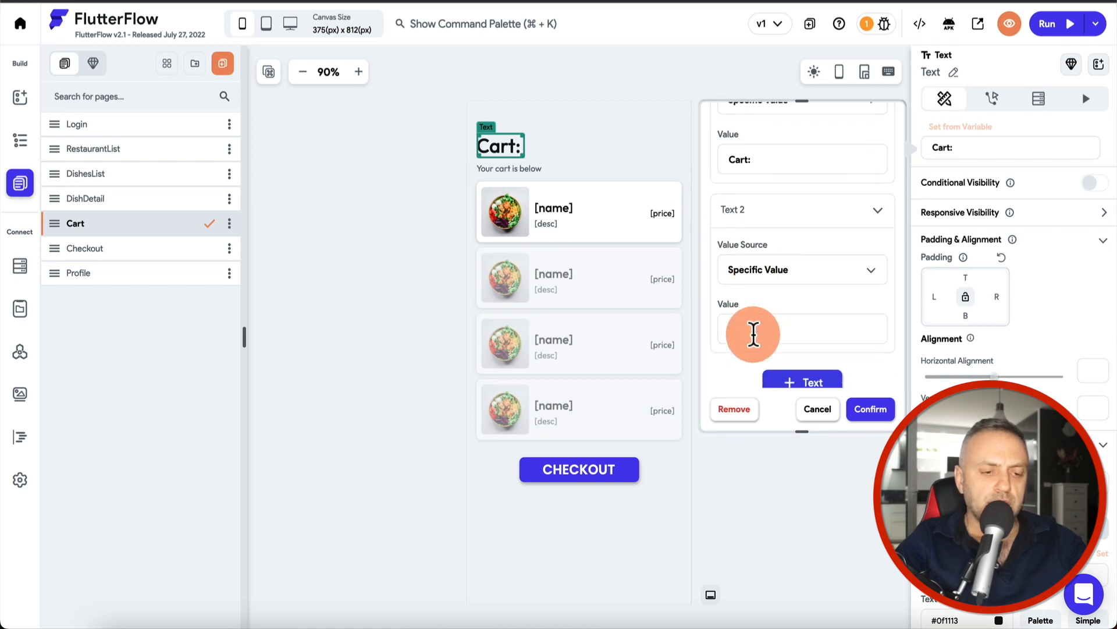
{"action": "left_click", "coordinate": [794, 251]}
{"action": "left_click", "coordinate": [794, 279]}
{"action": "left_click", "coordinate": [793, 299]}
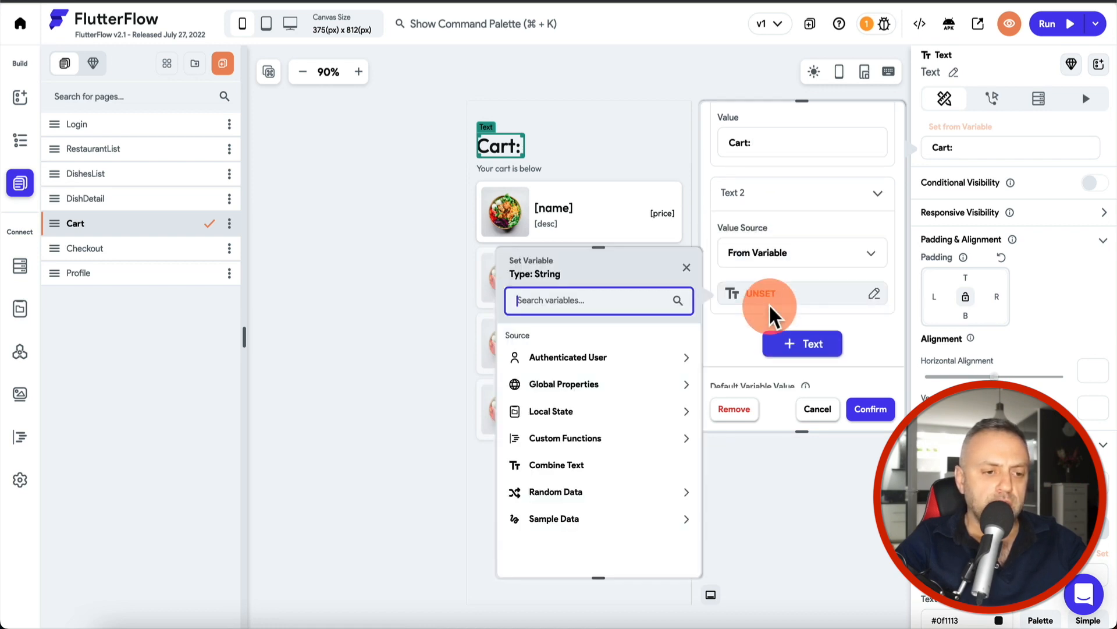
{"action": "left_click", "coordinate": [597, 414]}
{"action": "left_click", "coordinate": [572, 481]}
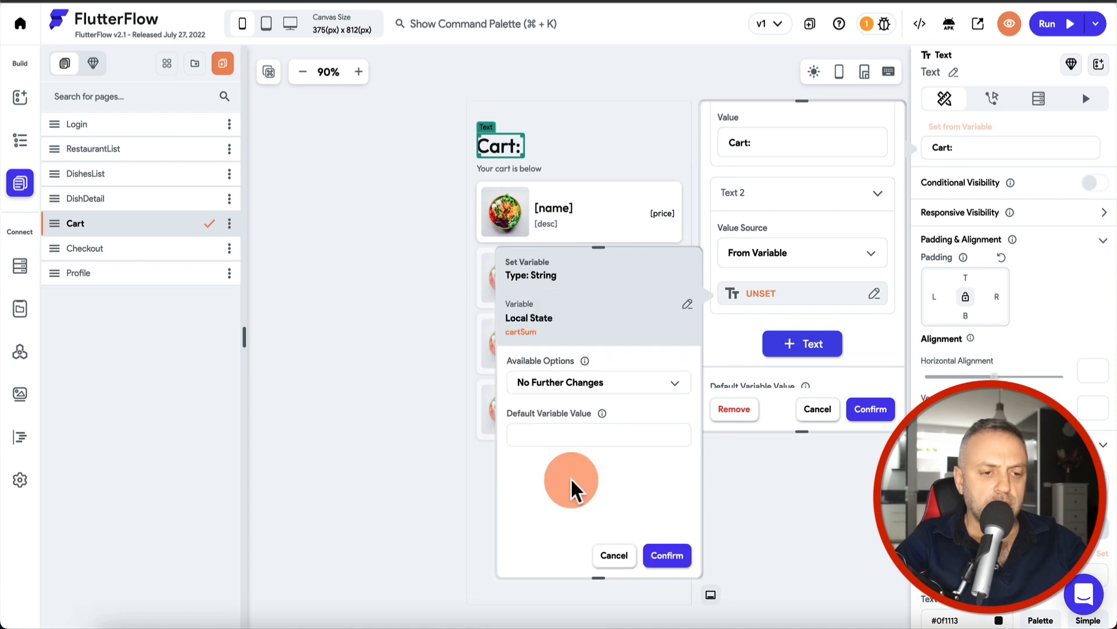
Step: Format cartSum with the Decimal number format displayed as currency, and confirm the heading's text combination
{"action": "left_click", "coordinate": [644, 384]}
{"action": "left_click", "coordinate": [559, 349]}
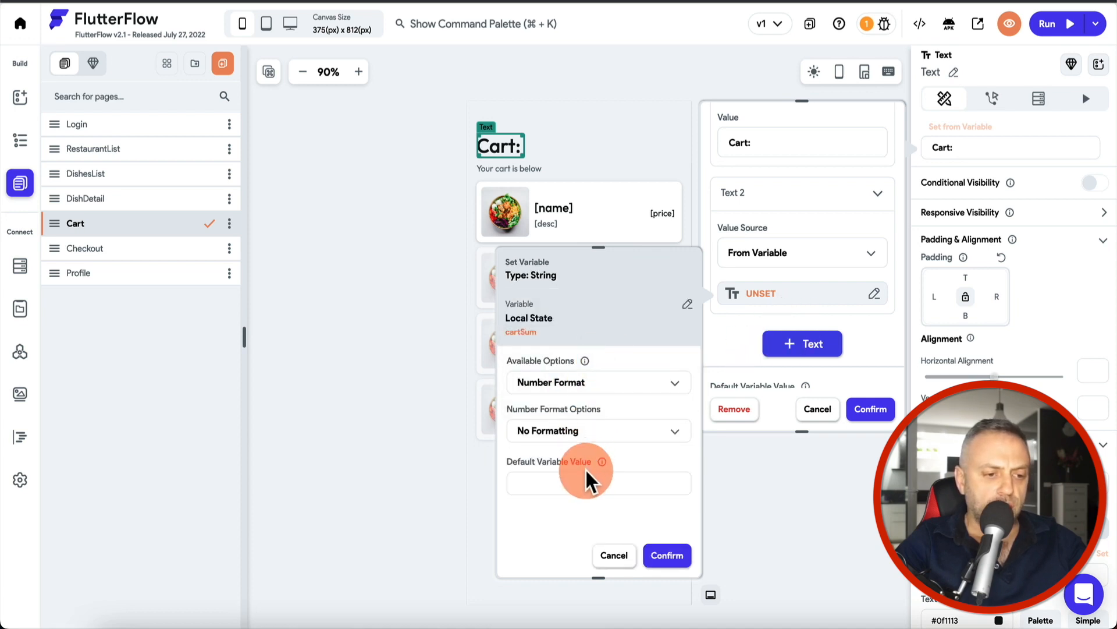
{"action": "left_click", "coordinate": [613, 443]}
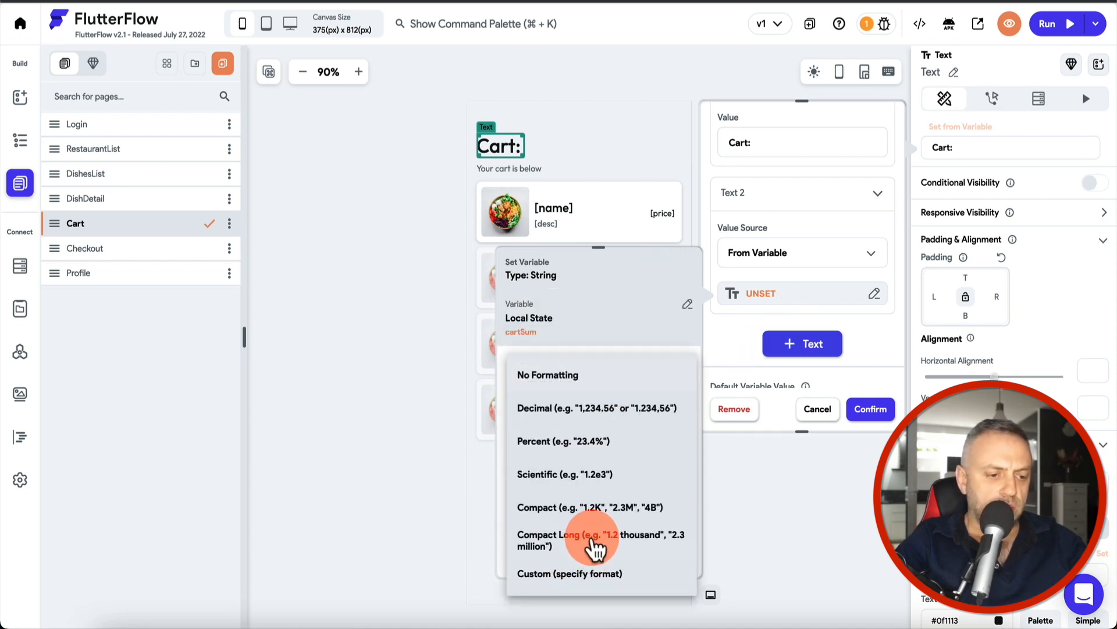
{"action": "left_click", "coordinate": [639, 409]}
{"action": "scroll", "coordinate": [629, 484], "scroll_direction": "down", "scroll_amount": 2}
{"action": "left_click", "coordinate": [677, 430]}
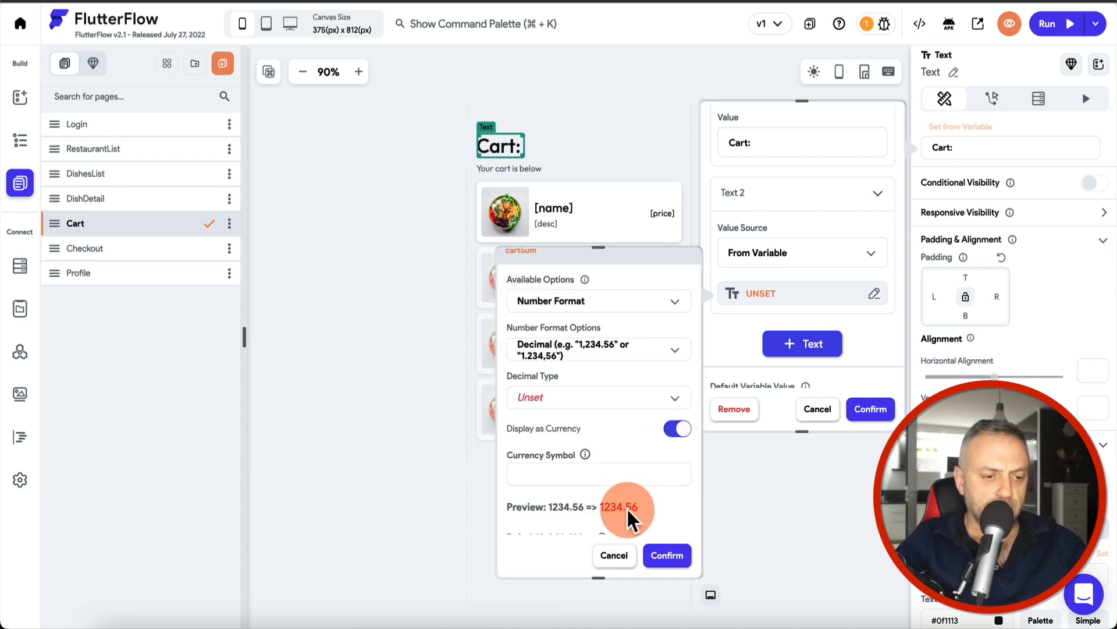
{"action": "scroll", "coordinate": [626, 512], "scroll_direction": "down", "scroll_amount": 2}
{"action": "left_click", "coordinate": [667, 555]}
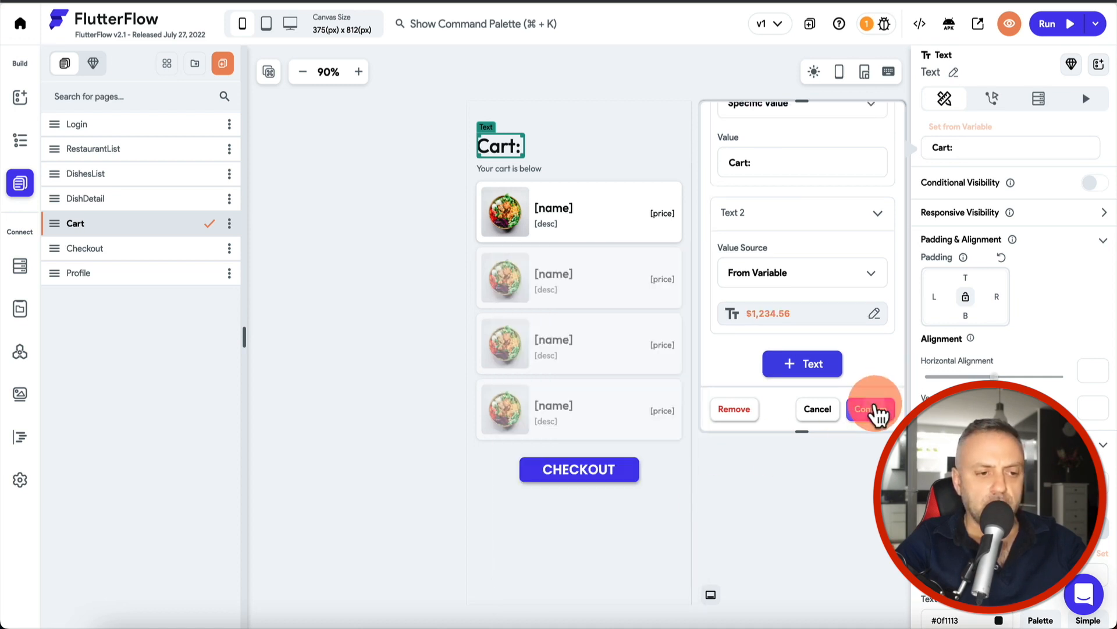
{"action": "left_click", "coordinate": [878, 411]}
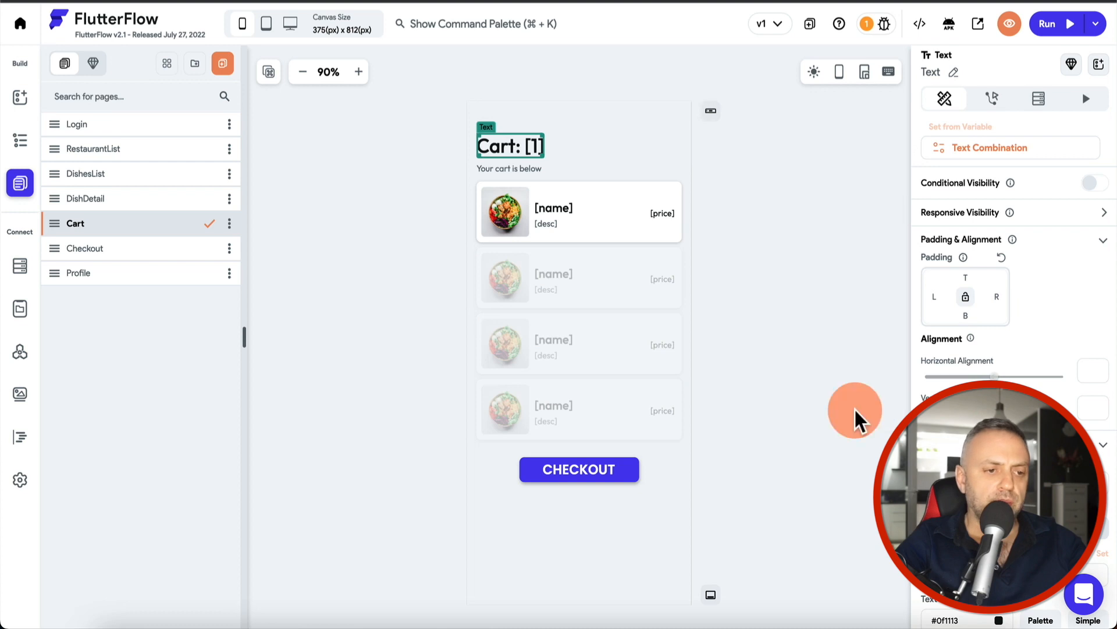
{"action": "left_click", "coordinate": [417, 249]}
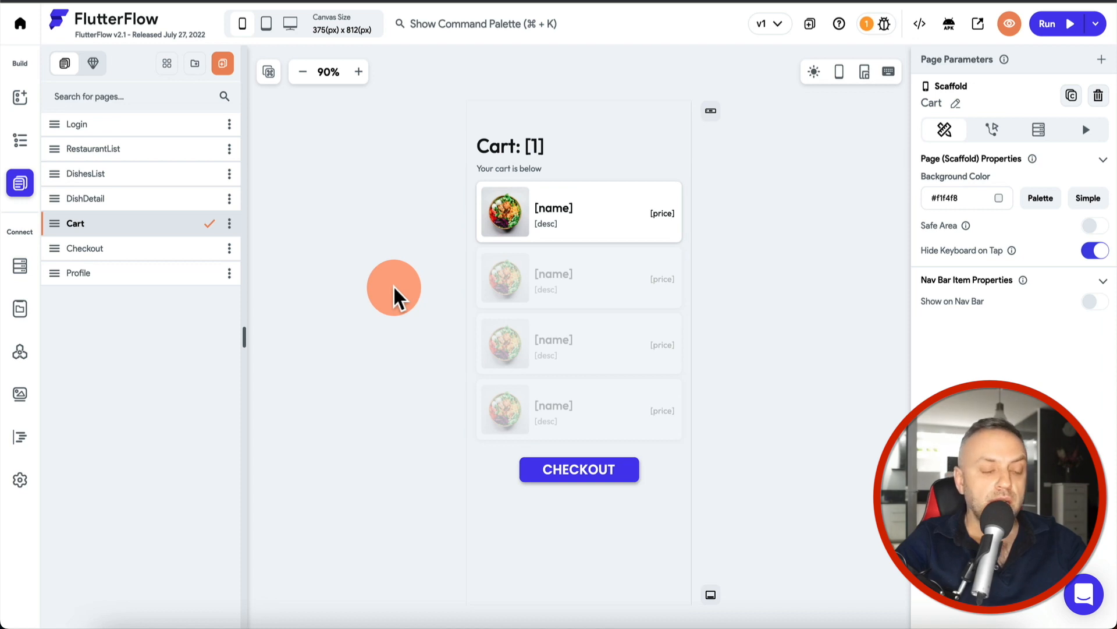
Step: In the app's test mode, add the Steak Burger from James Burger to the cart and go back to check the cart
{"action": "left_click", "coordinate": [1063, 36]}
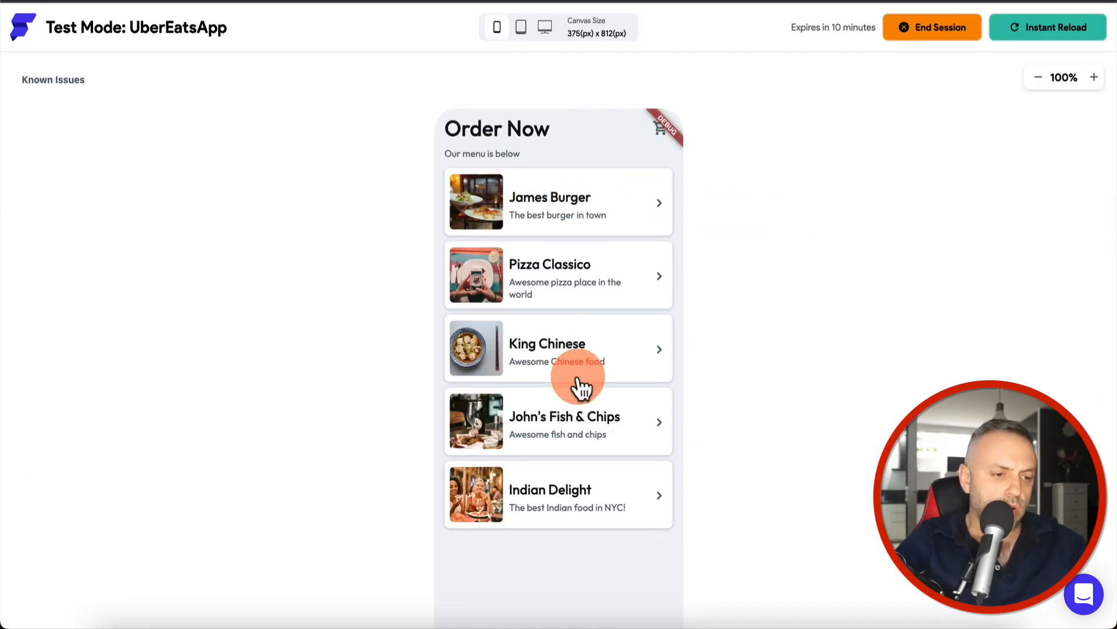
{"action": "left_click", "coordinate": [582, 209]}
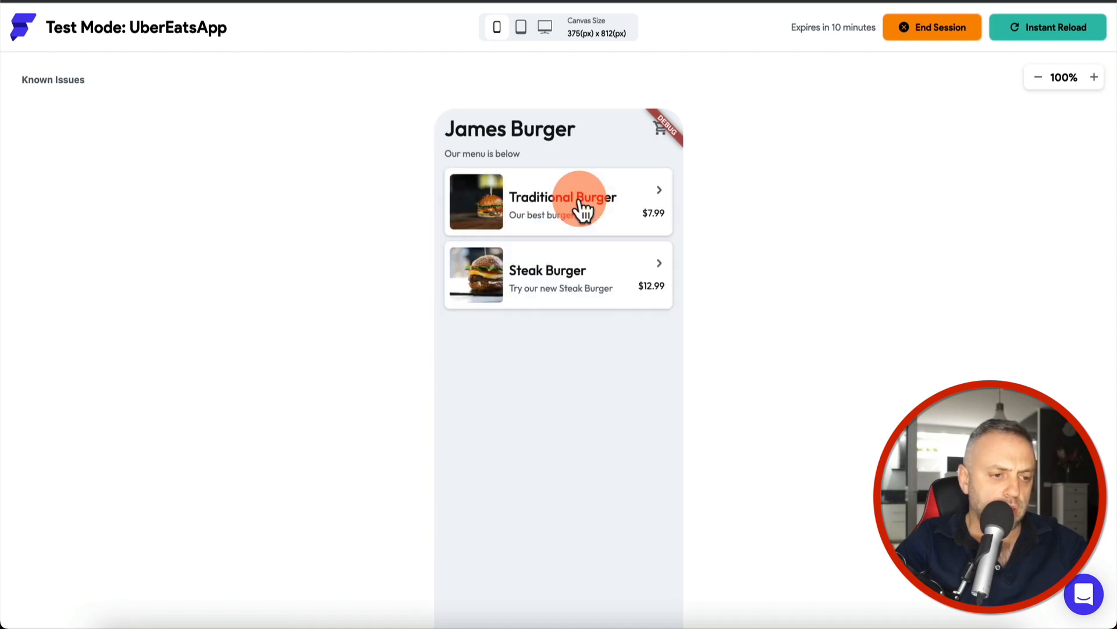
{"action": "left_click", "coordinate": [565, 287]}
{"action": "left_click", "coordinate": [553, 415]}
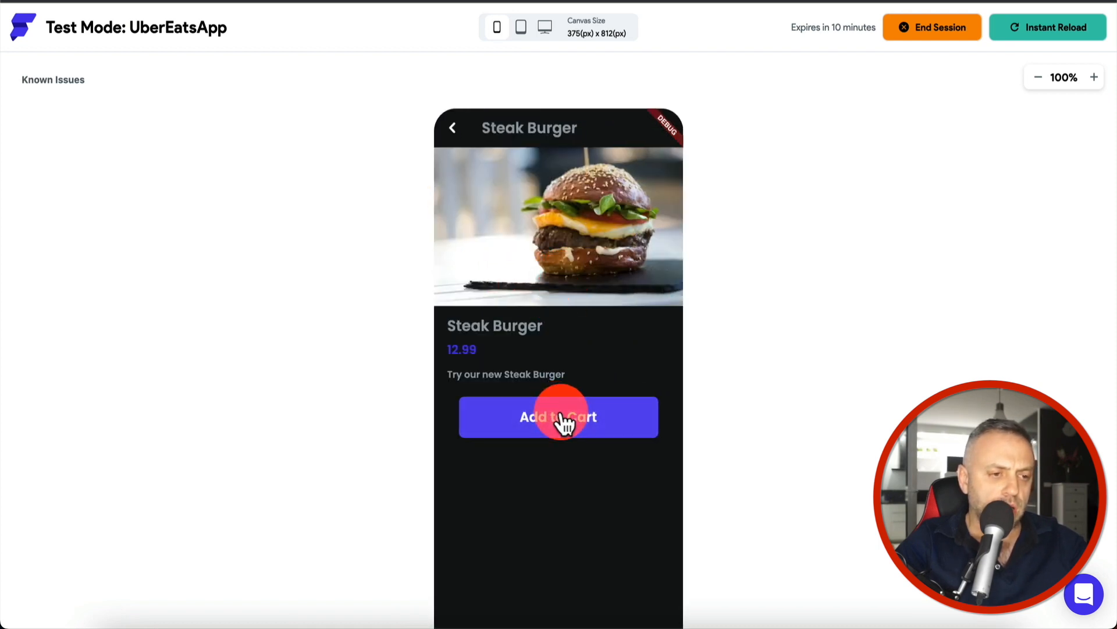
{"action": "left_click", "coordinate": [453, 129]}
{"action": "left_click", "coordinate": [635, 133]}
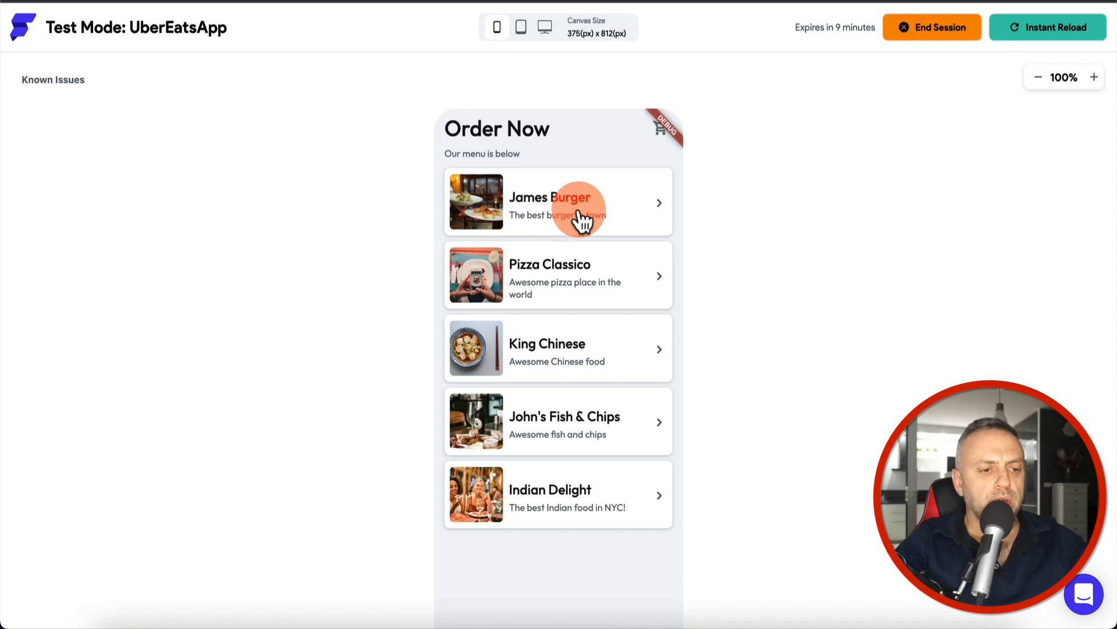
Step: Test the Traditional Burger from James Burger as a second cart dish and check the cart again
{"action": "left_click", "coordinate": [580, 216]}
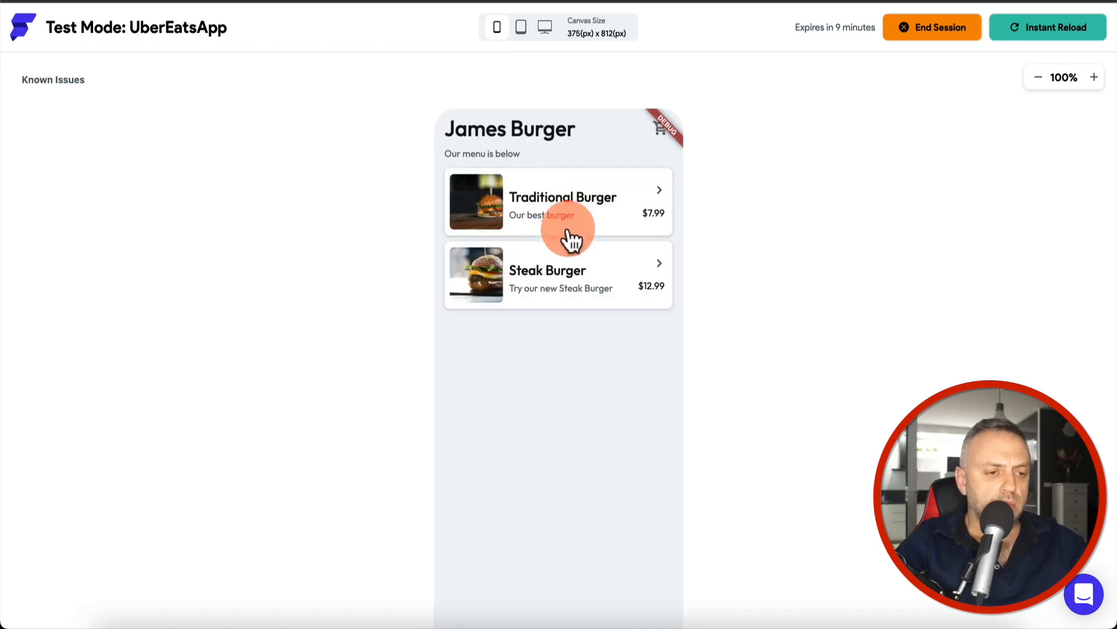
{"action": "left_click", "coordinate": [601, 220]}
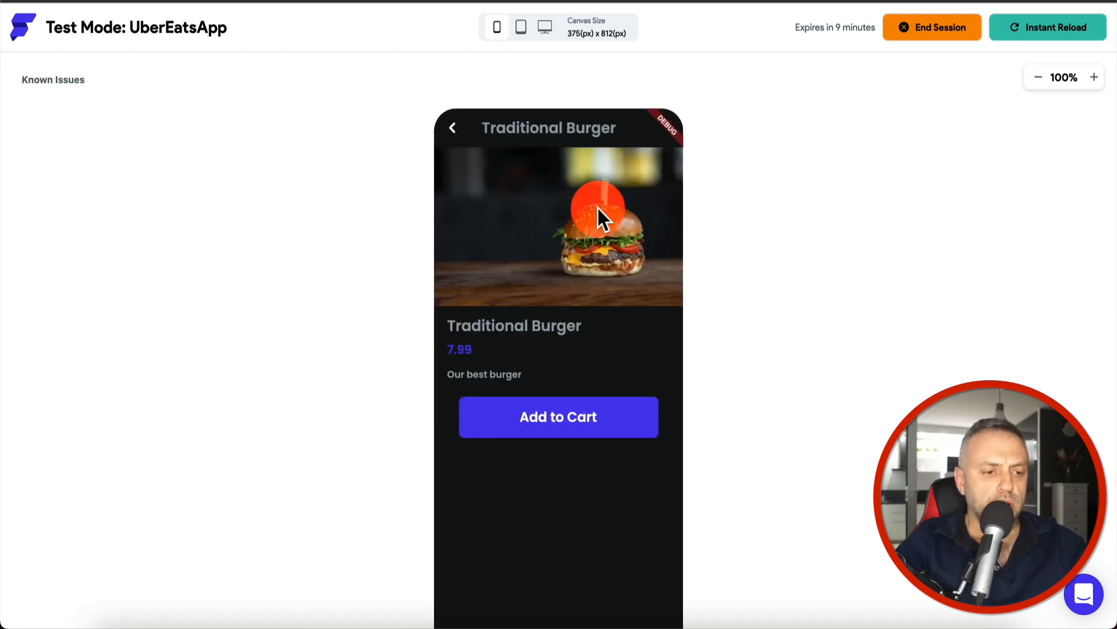
{"action": "left_click", "coordinate": [453, 130]}
{"action": "left_click", "coordinate": [656, 133]}
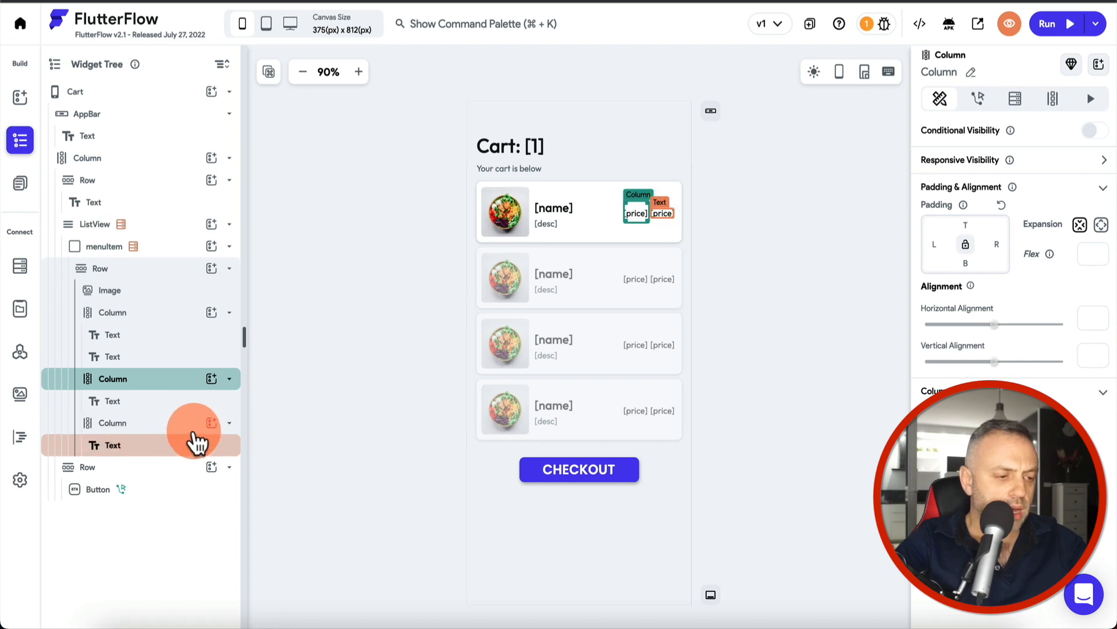
Step: Add an icon button of size 30 to the Cart list item's duplicated price column and delete that column's price text
{"action": "left_click", "coordinate": [173, 445]}
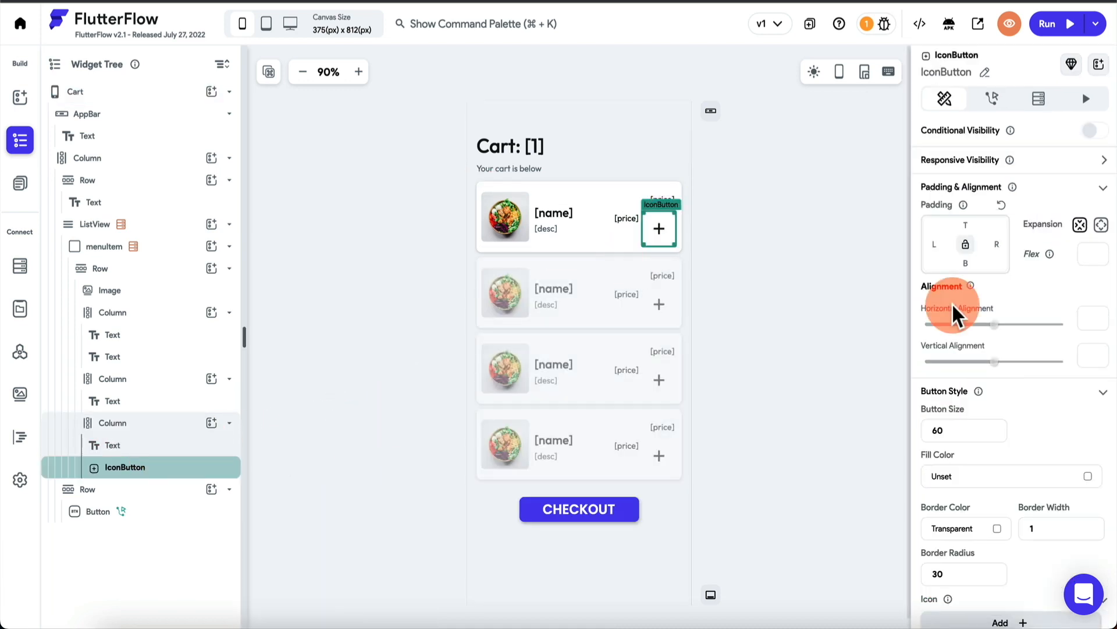
{"action": "double_click", "coordinate": [948, 424]}
{"action": "type", "text": "30"}
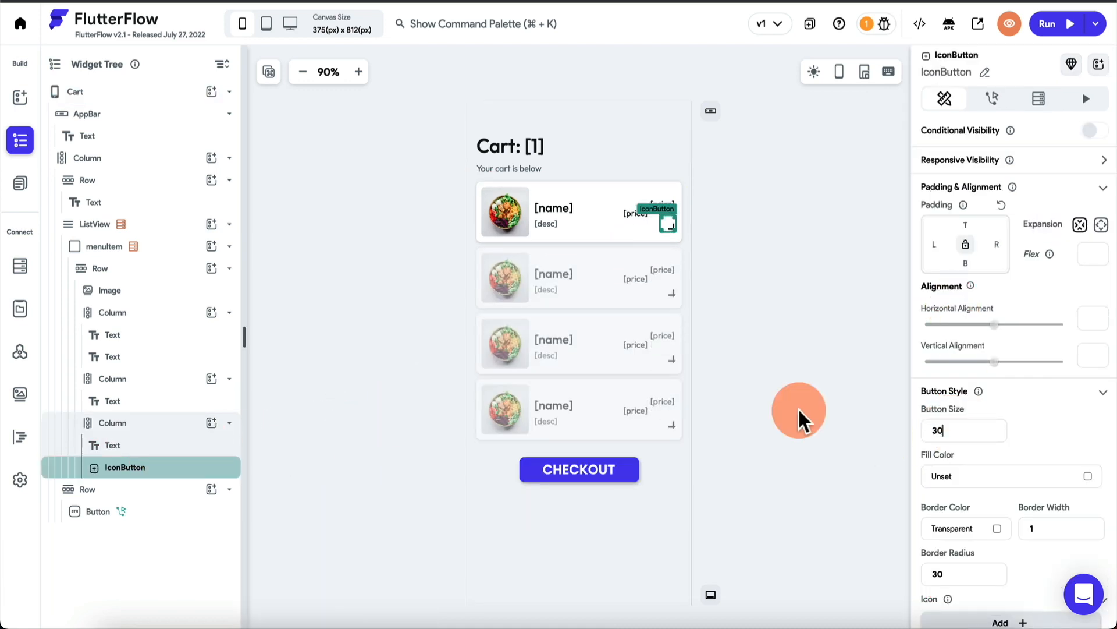
{"action": "left_click", "coordinate": [725, 219]}
{"action": "left_click", "coordinate": [130, 447]}
{"action": "key", "text": "Delete"}
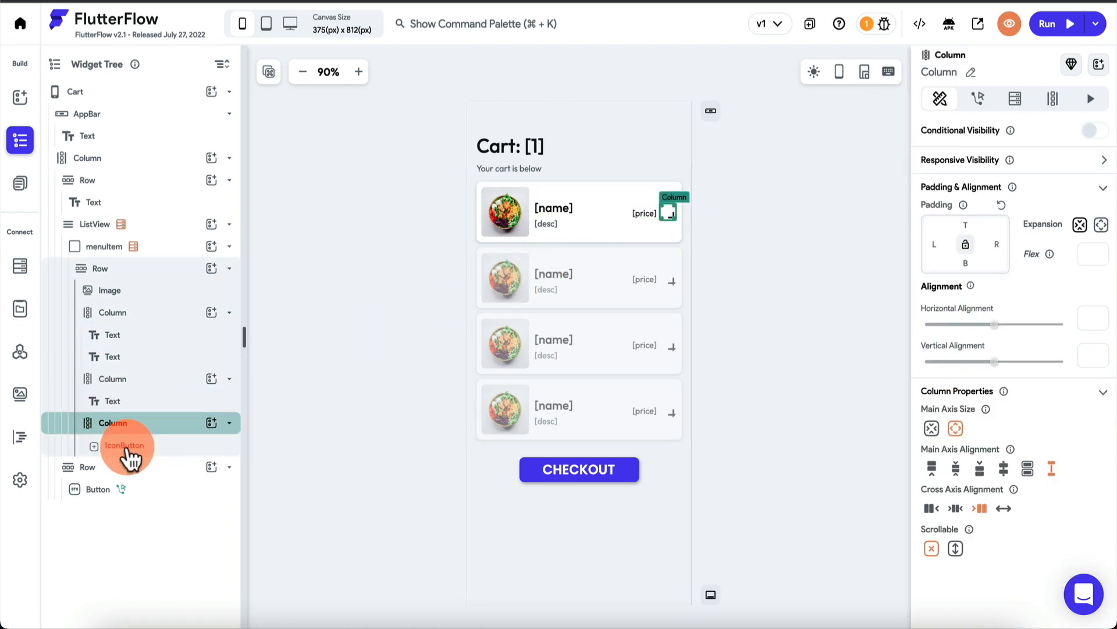
Step: Reduce the icon size of the Cart list item's icon button and set its button size to 40
{"action": "left_click", "coordinate": [125, 446]}
{"action": "scroll", "coordinate": [1042, 364], "scroll_direction": "down", "scroll_amount": 3}
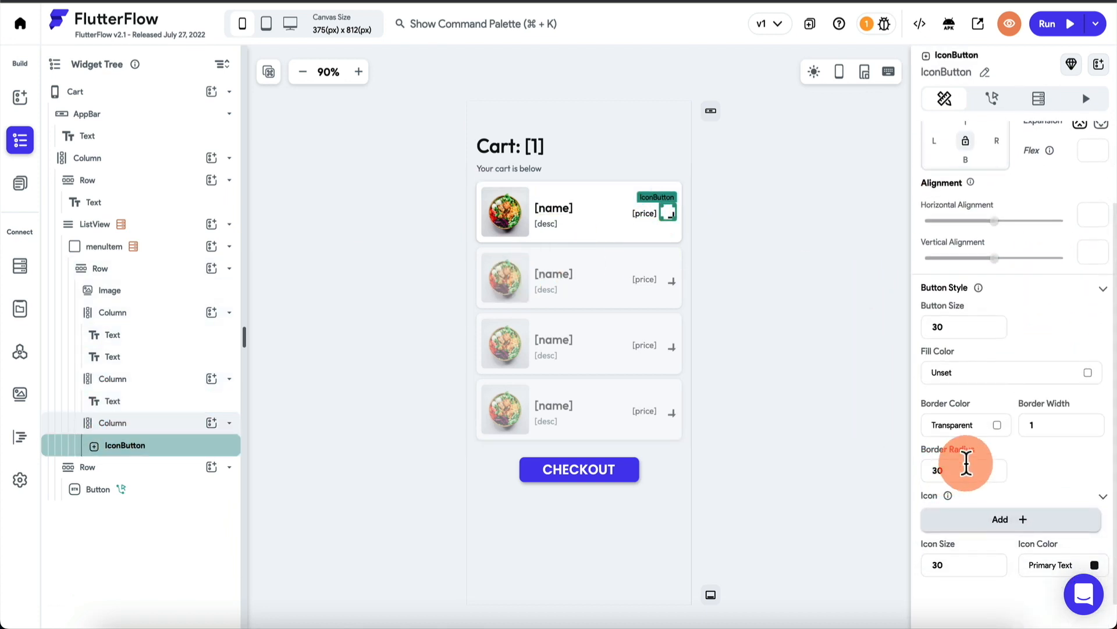
{"action": "scroll", "coordinate": [1017, 317], "scroll_direction": "down", "scroll_amount": 1}
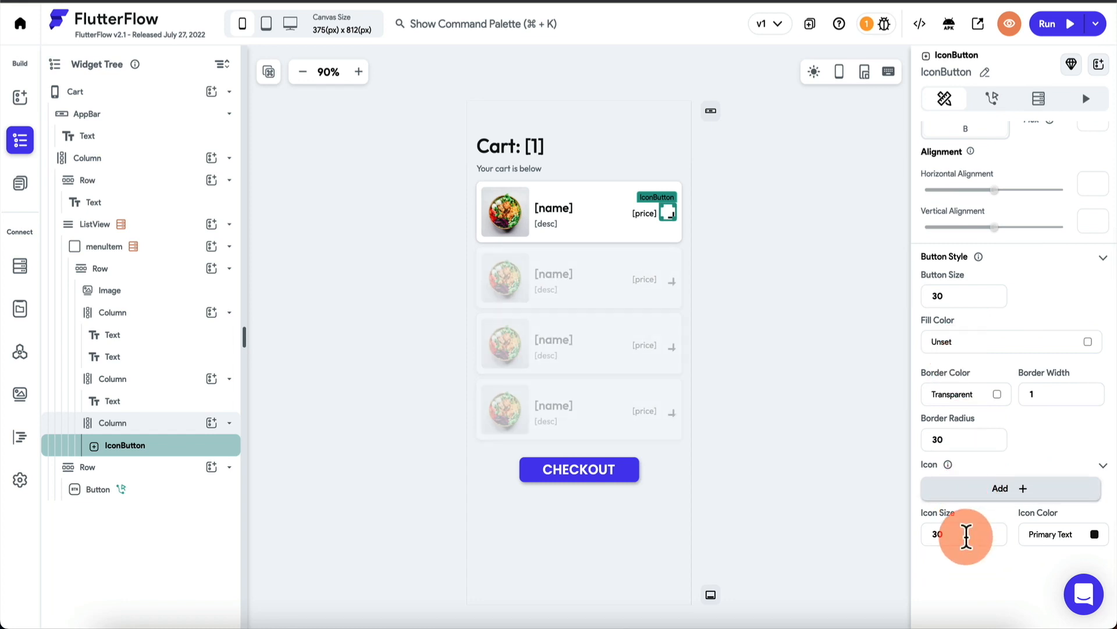
{"action": "left_click", "coordinate": [973, 293]}
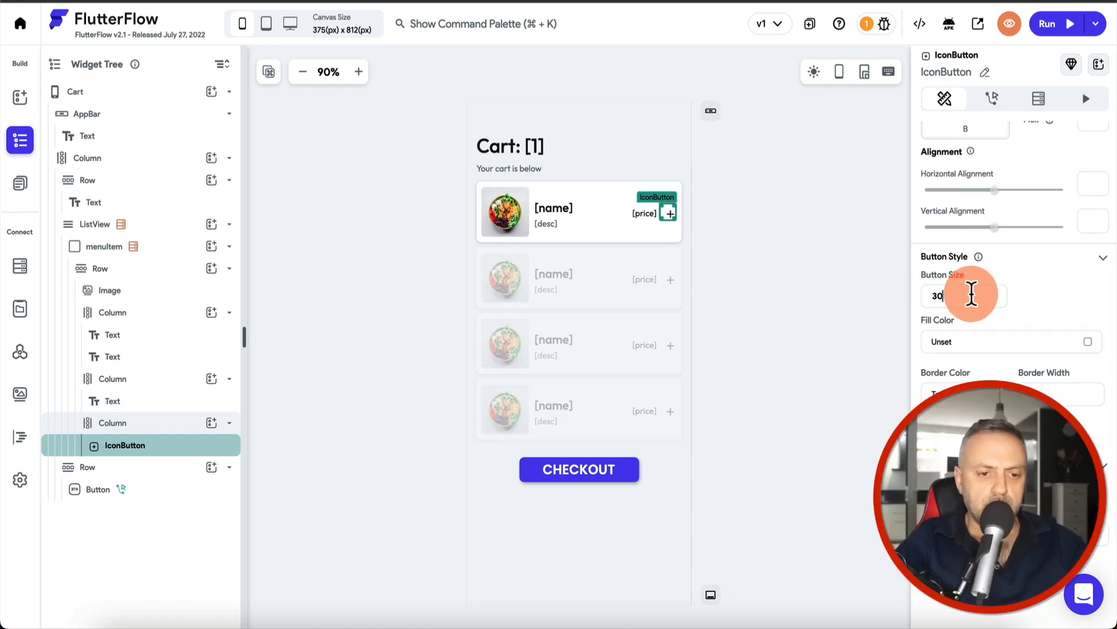
{"action": "key", "text": "BackSpace"}
{"action": "key", "text": "BackSpace"}
{"action": "type", "text": "40"}
{"action": "left_click", "coordinate": [1022, 309]}
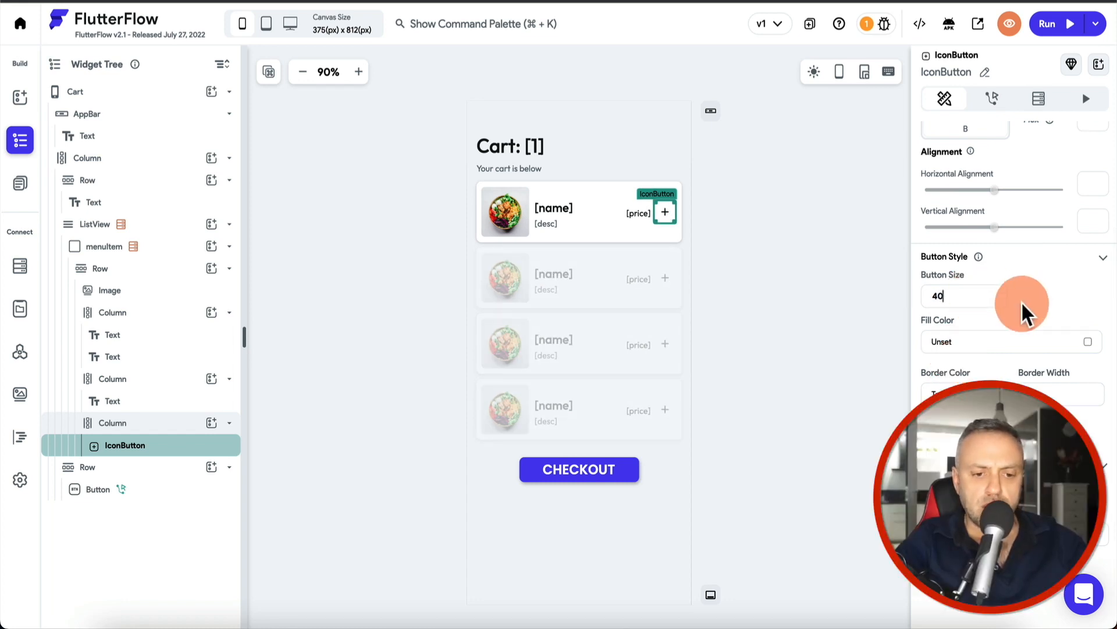
Step: Search the icon library for "delete" and change the icon button's icon to the Material trash can
{"action": "left_click", "coordinate": [457, 174]}
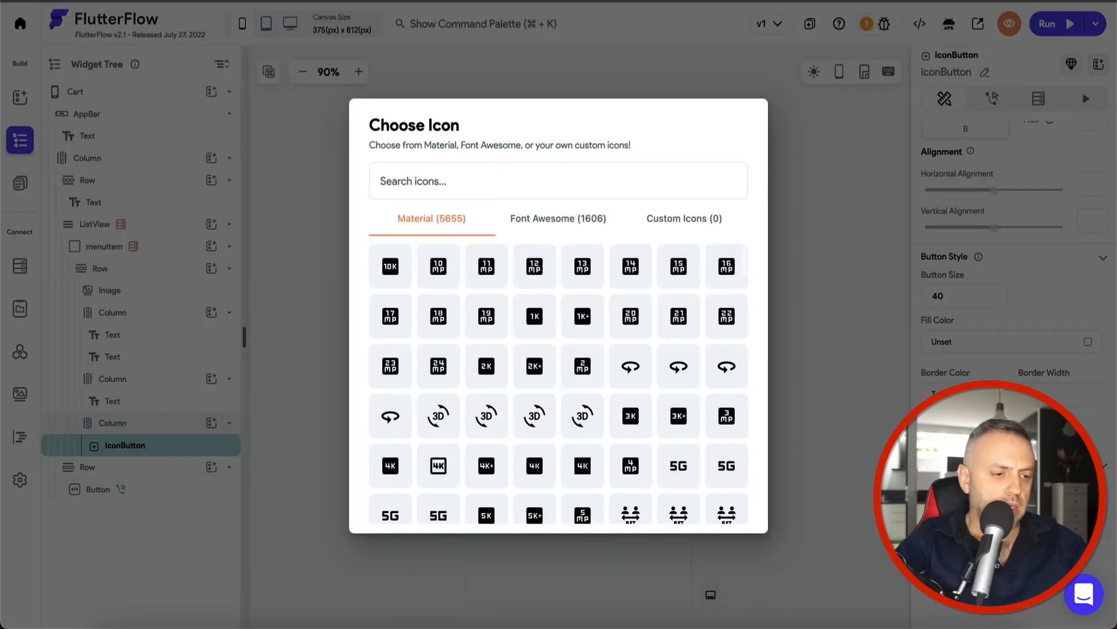
{"action": "type", "text": "garb"}
{"action": "left_click", "coordinate": [441, 197]}
{"action": "key", "text": "BackSpace"}
{"action": "key", "text": "BackSpace"}
{"action": "key", "text": "BackSpace"}
{"action": "key", "text": "BackSpace"}
{"action": "type", "text": "remove"}
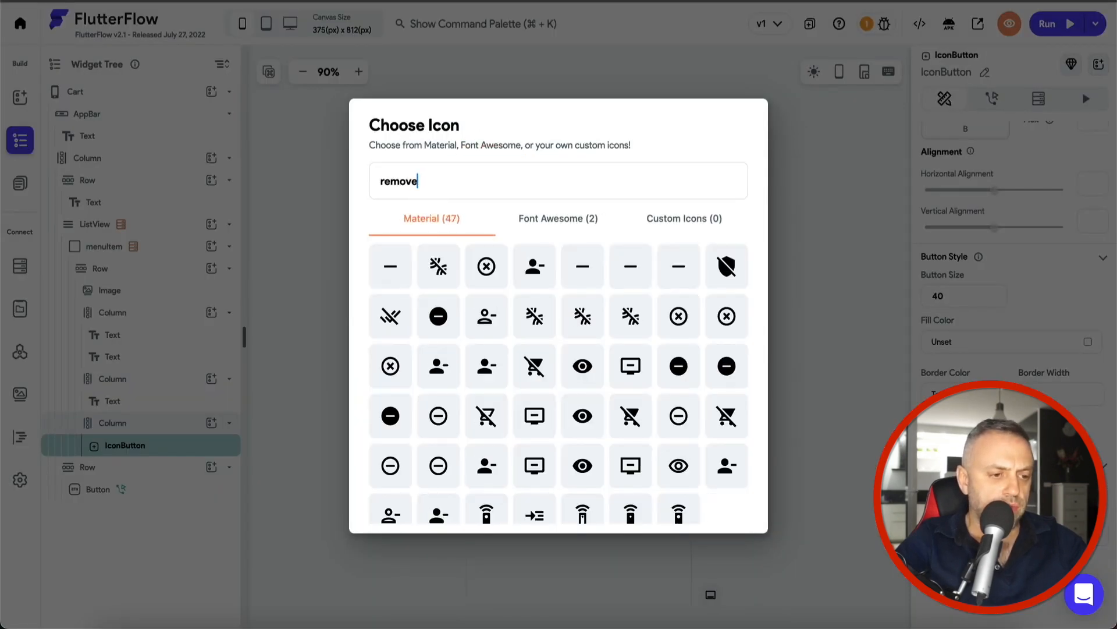
{"action": "type", "text": "lete"}
{"action": "left_click", "coordinate": [388, 270]}
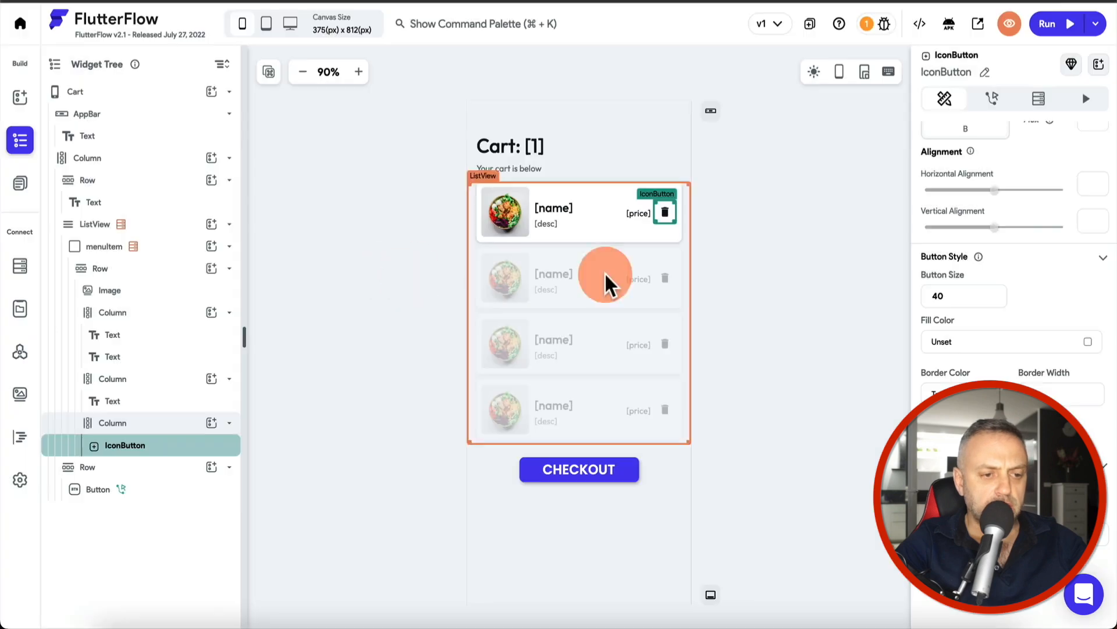
{"action": "left_click", "coordinate": [772, 285]}
Step: Add an On Tap action, Update Local State, to the Cart list item's delete icon button
{"action": "left_click", "coordinate": [666, 215]}
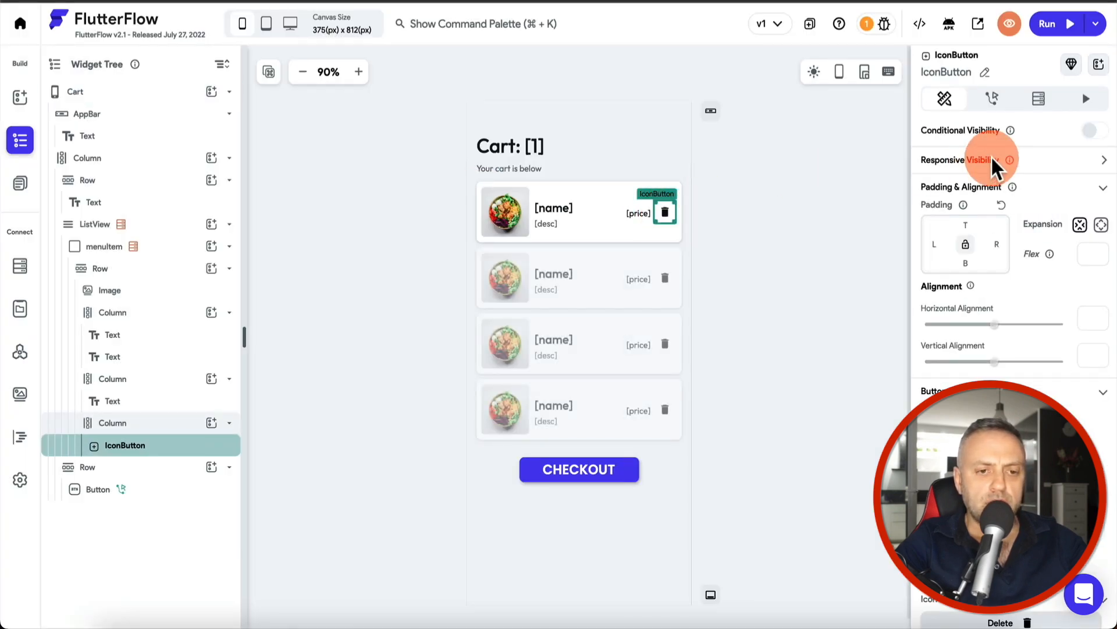
{"action": "left_click", "coordinate": [992, 98]}
{"action": "left_click", "coordinate": [1002, 211]}
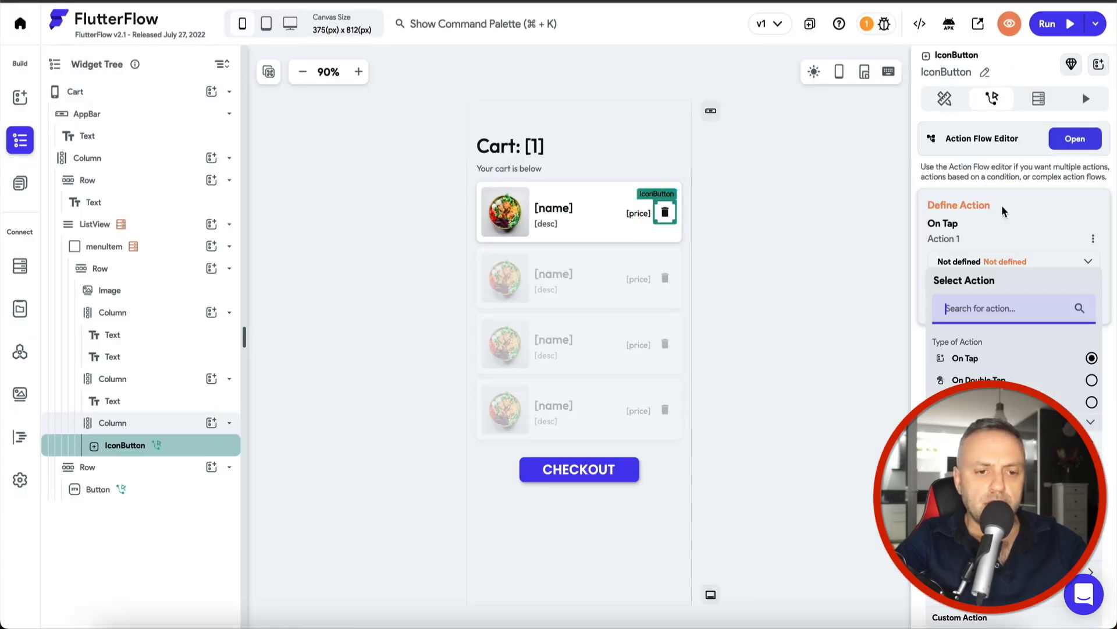
{"action": "scroll", "coordinate": [1013, 466], "scroll_direction": "down", "scroll_amount": 3}
{"action": "left_click", "coordinate": [990, 478]}
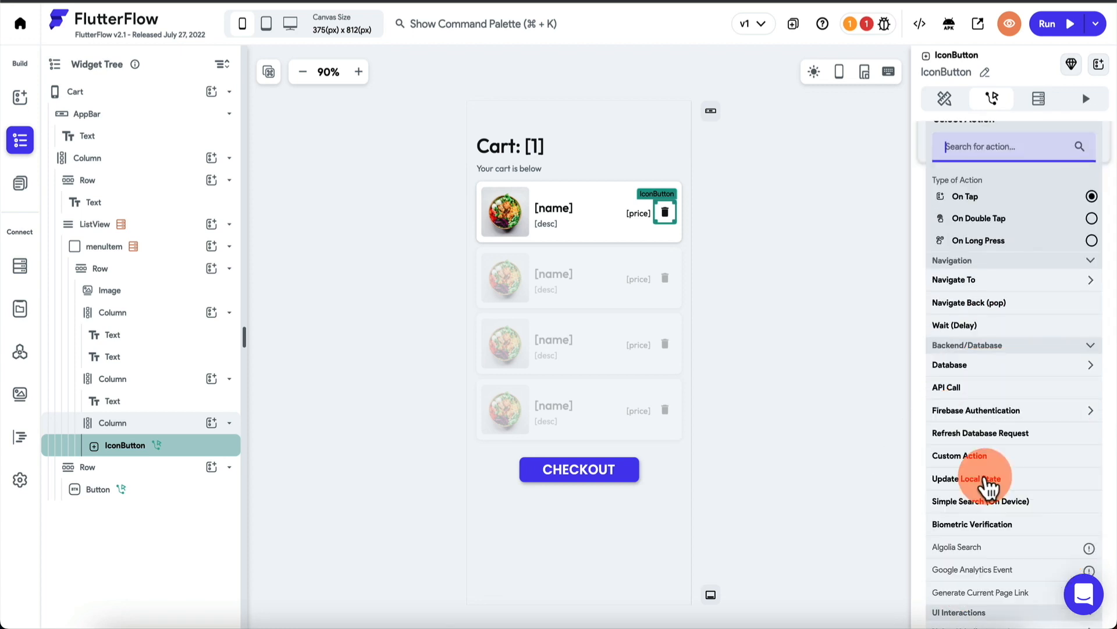
Step: Configure the delete icon button's action to remove the dishes document's Reference from the Cart list, using Remove from List with a variable value
{"action": "left_click", "coordinate": [995, 296]}
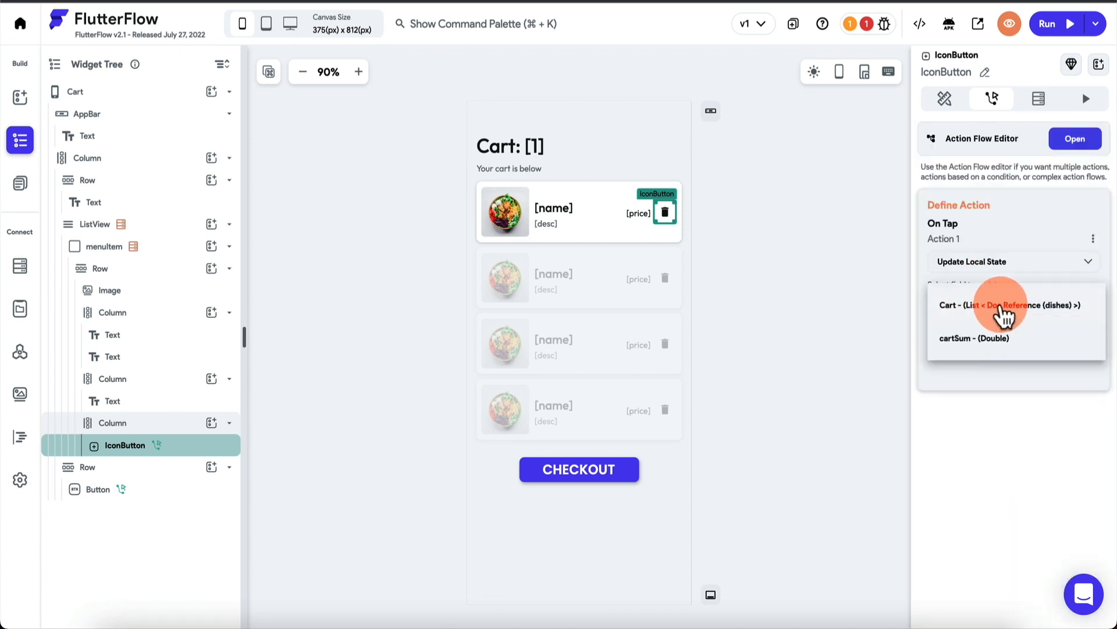
{"action": "left_click", "coordinate": [1002, 308]}
{"action": "left_click", "coordinate": [978, 354]}
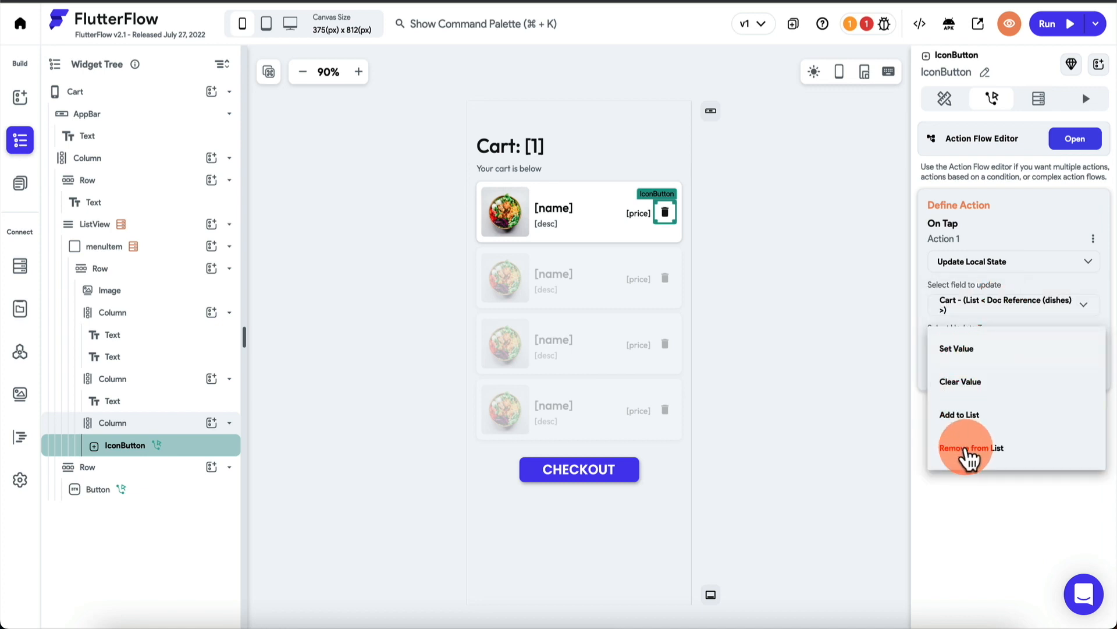
{"action": "left_click", "coordinate": [970, 448]}
{"action": "left_click", "coordinate": [980, 449]}
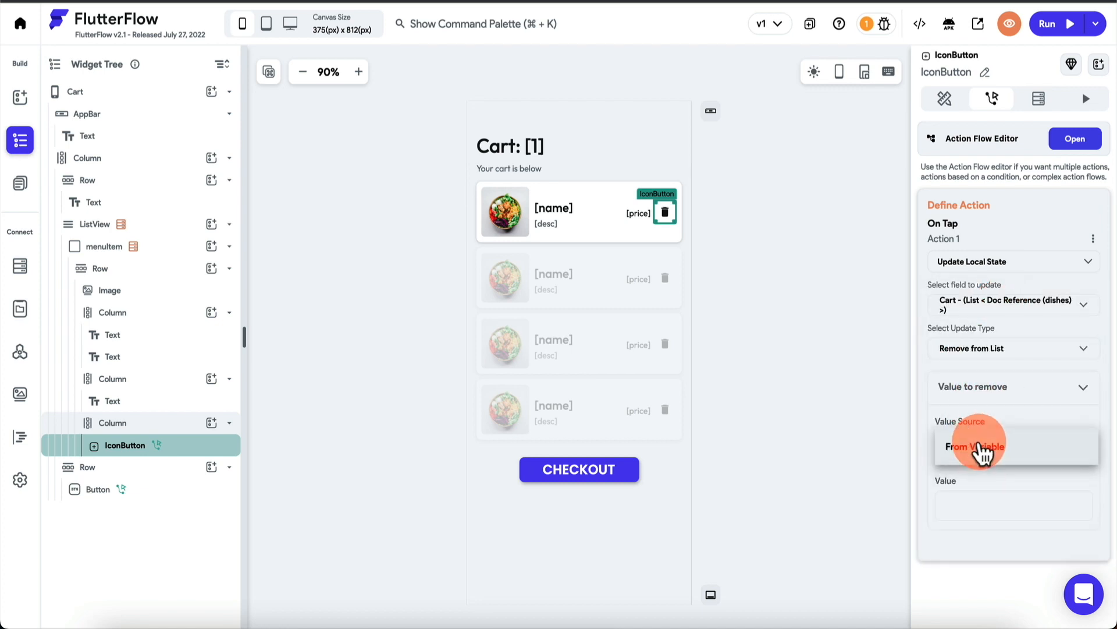
{"action": "left_click", "coordinate": [803, 408]}
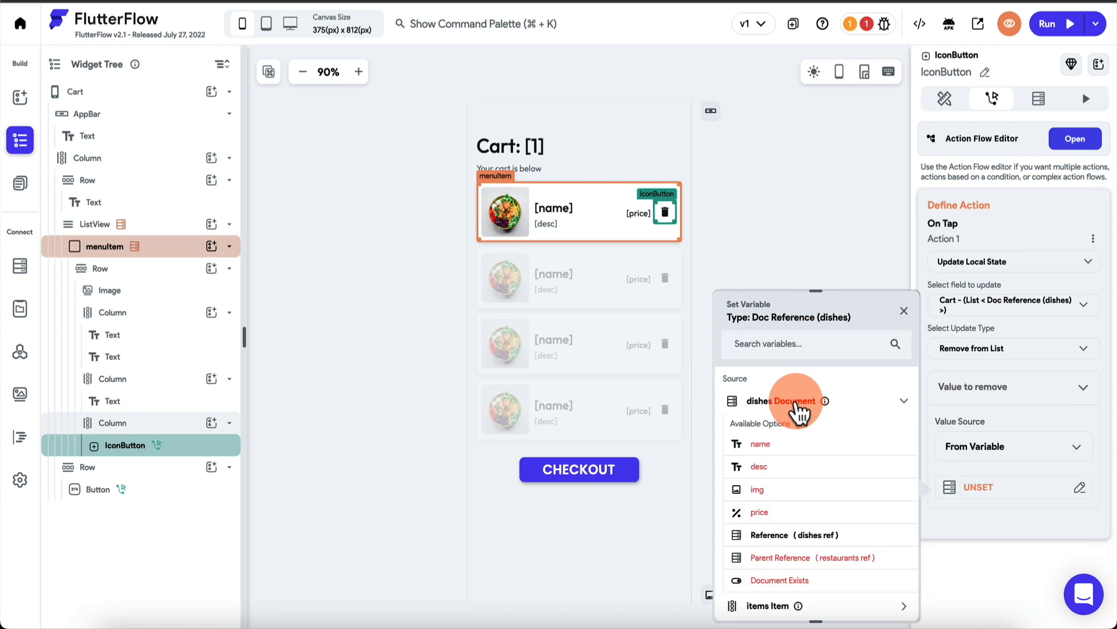
{"action": "left_click", "coordinate": [807, 407]}
{"action": "left_click", "coordinate": [806, 408]}
{"action": "left_click", "coordinate": [801, 534]}
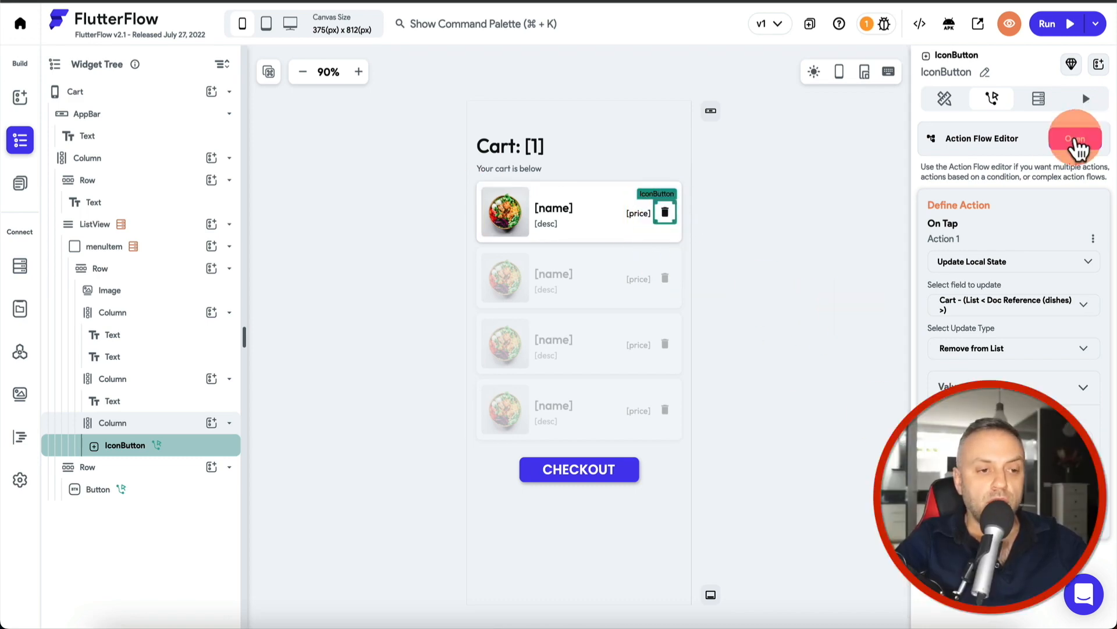
Step: Add a second On Tap action, Update Local State, after the first one in the delete icon button's Action Flow Editor
{"action": "left_click", "coordinate": [1075, 138]}
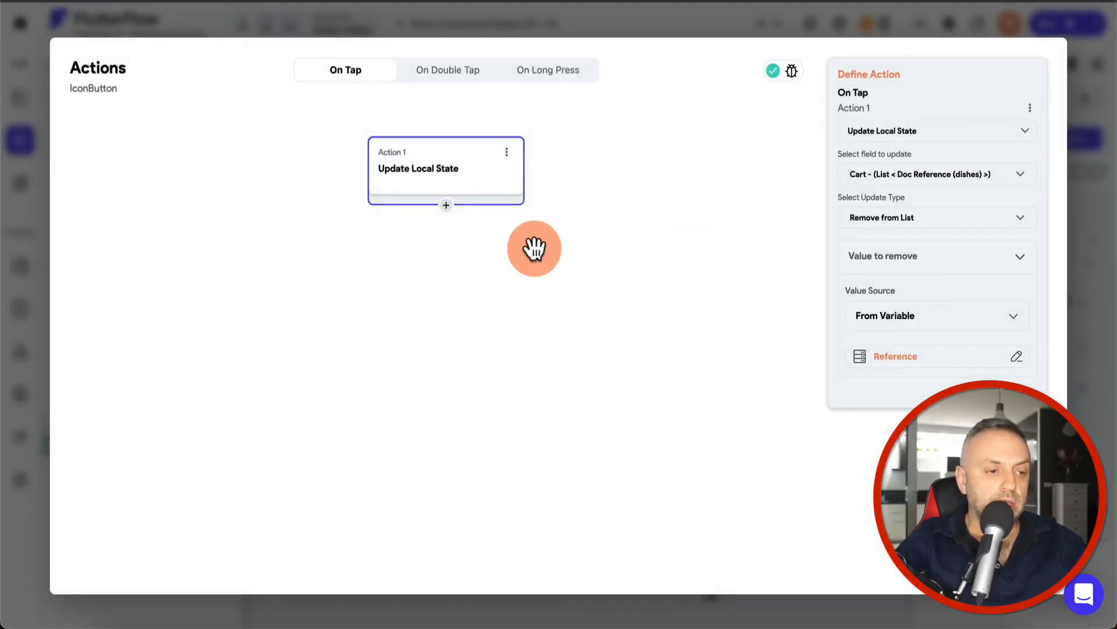
{"action": "left_click", "coordinate": [446, 204]}
{"action": "left_click", "coordinate": [445, 236]}
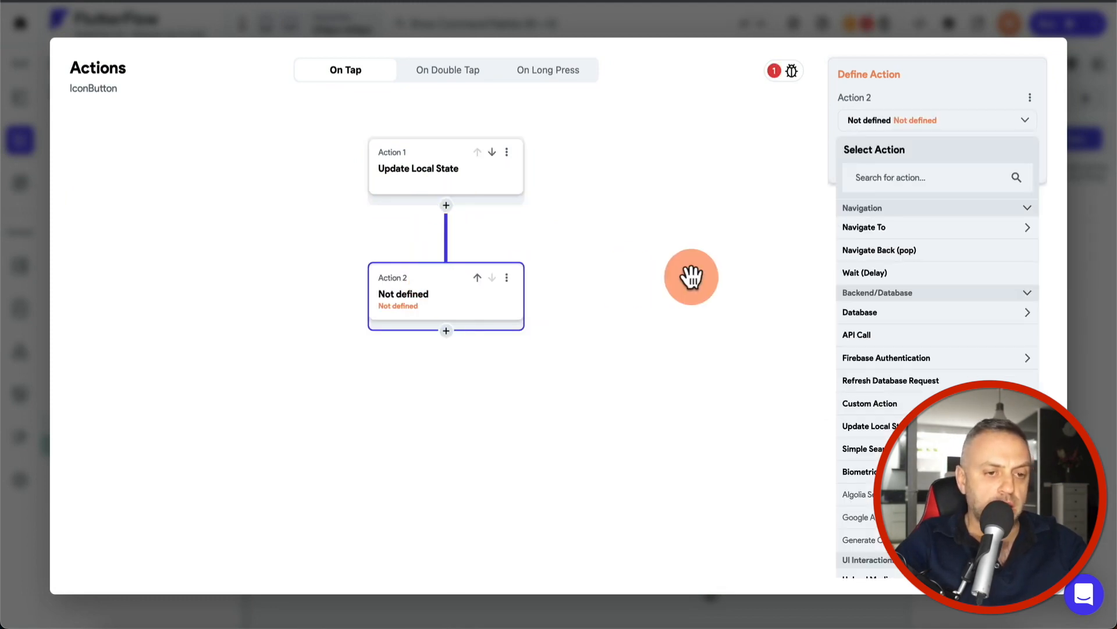
{"action": "left_click", "coordinate": [870, 428]}
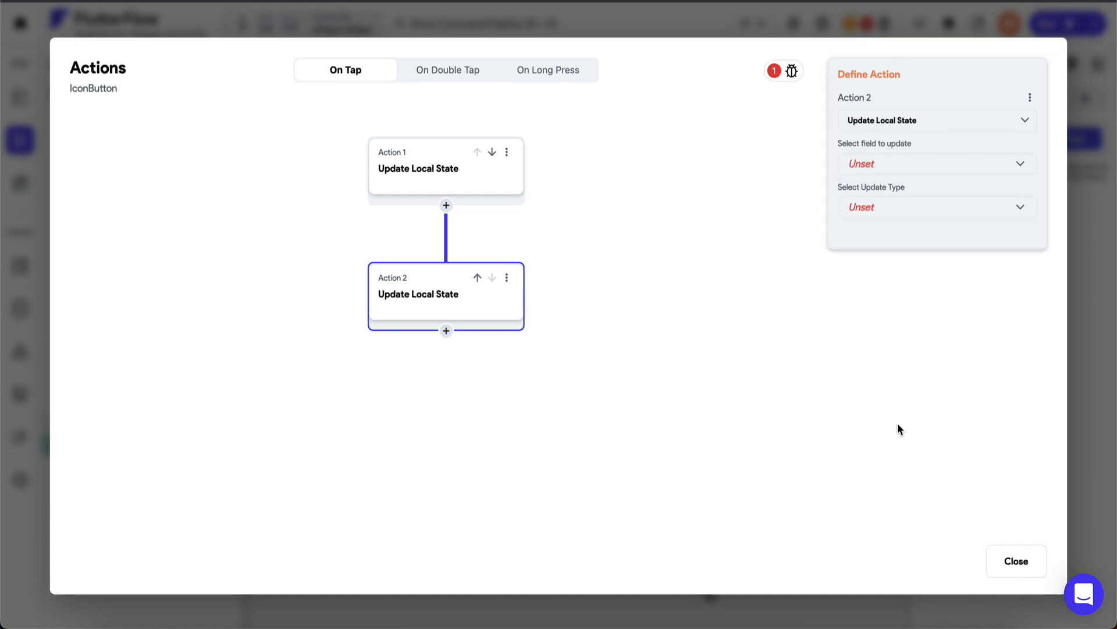
Step: Make the second action update cartSum with Increment/Decrement, taking the increment value from a variable
{"action": "left_click", "coordinate": [918, 167]}
{"action": "left_click", "coordinate": [890, 196]}
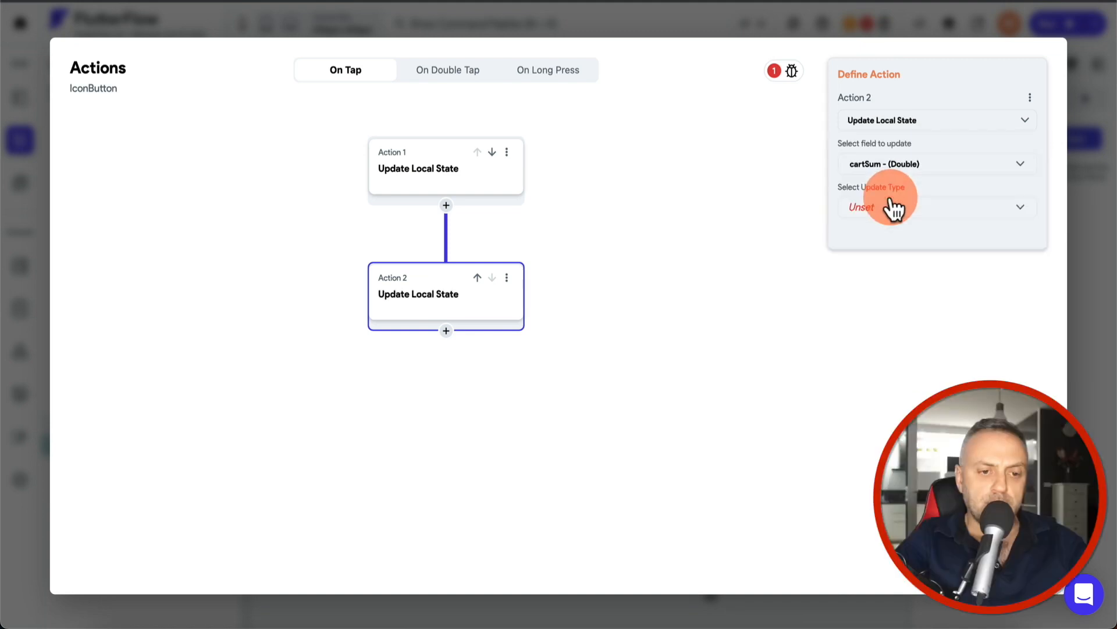
{"action": "left_click", "coordinate": [902, 219]}
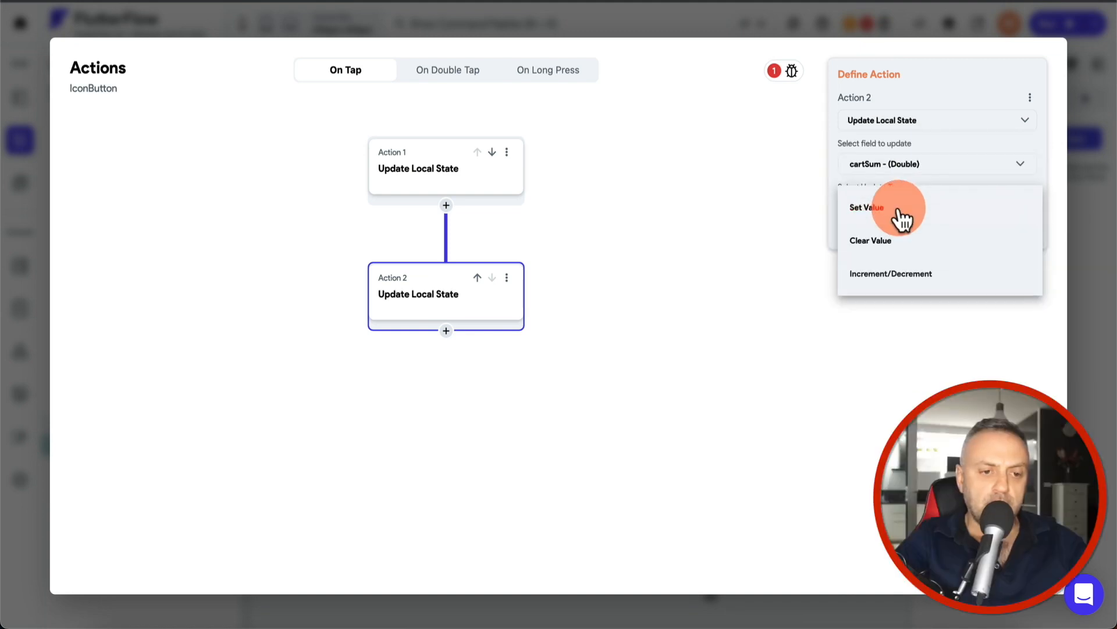
{"action": "left_click", "coordinate": [890, 273]}
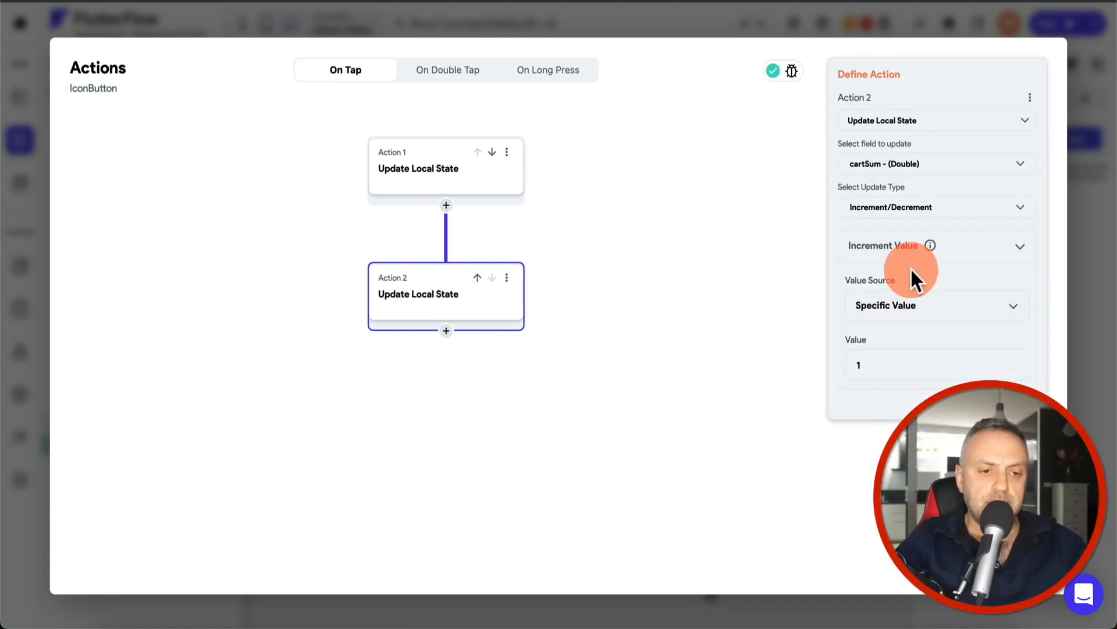
{"action": "left_click", "coordinate": [902, 311]}
{"action": "left_click", "coordinate": [899, 344]}
{"action": "left_click", "coordinate": [893, 347]}
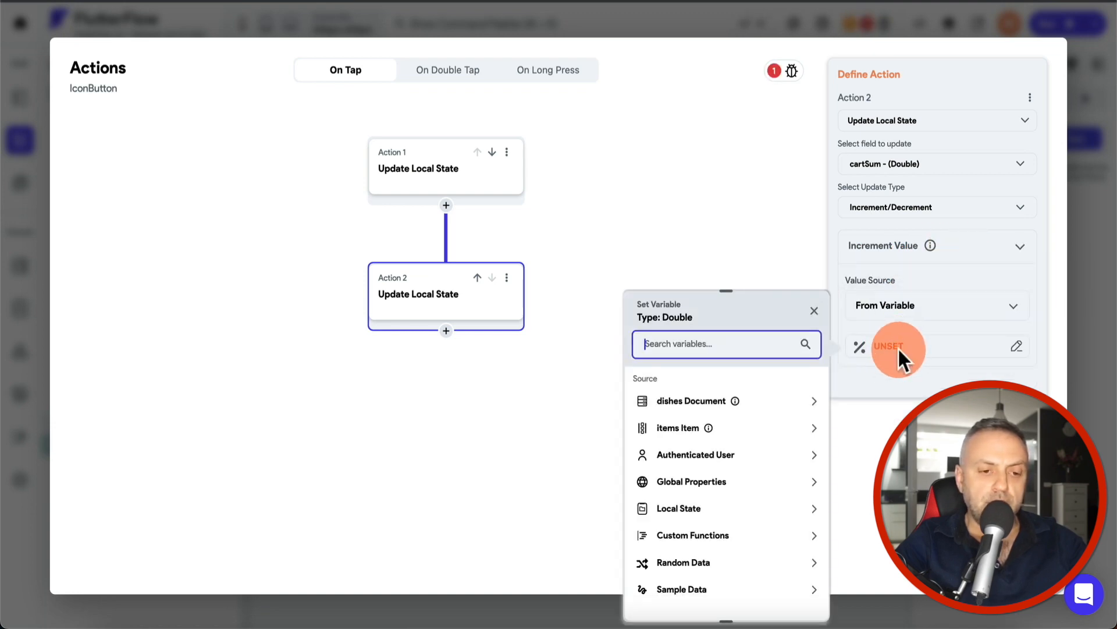
Step: Try the dishes document's price as the cartSum increment value and clear that variable again
{"action": "left_click", "coordinate": [698, 401]}
{"action": "left_click", "coordinate": [690, 521]}
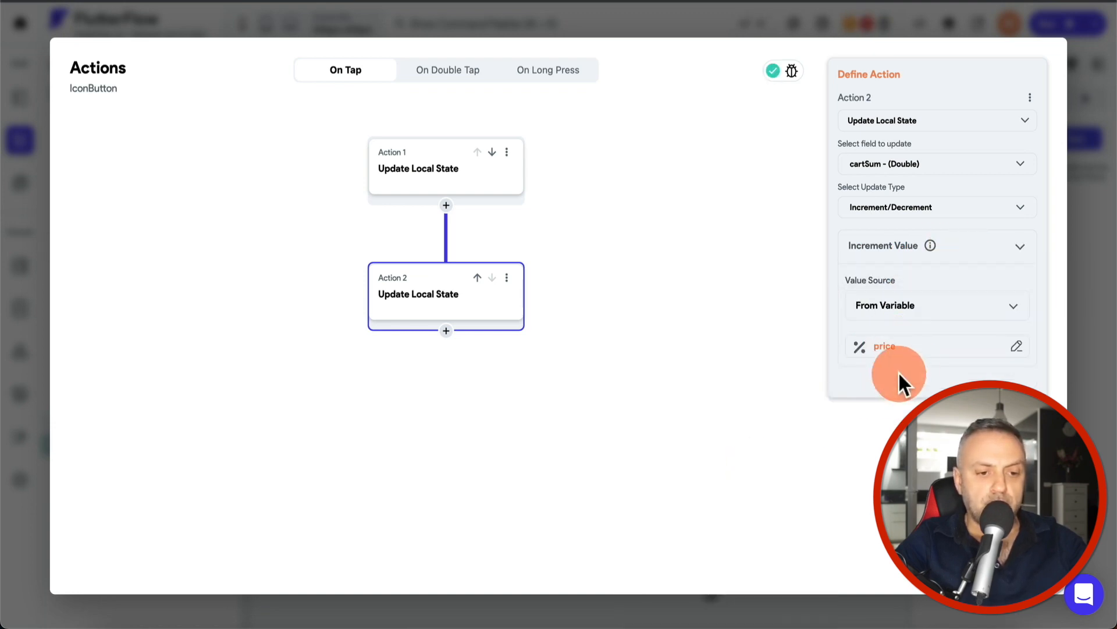
{"action": "mouse_move", "coordinate": [931, 247]}
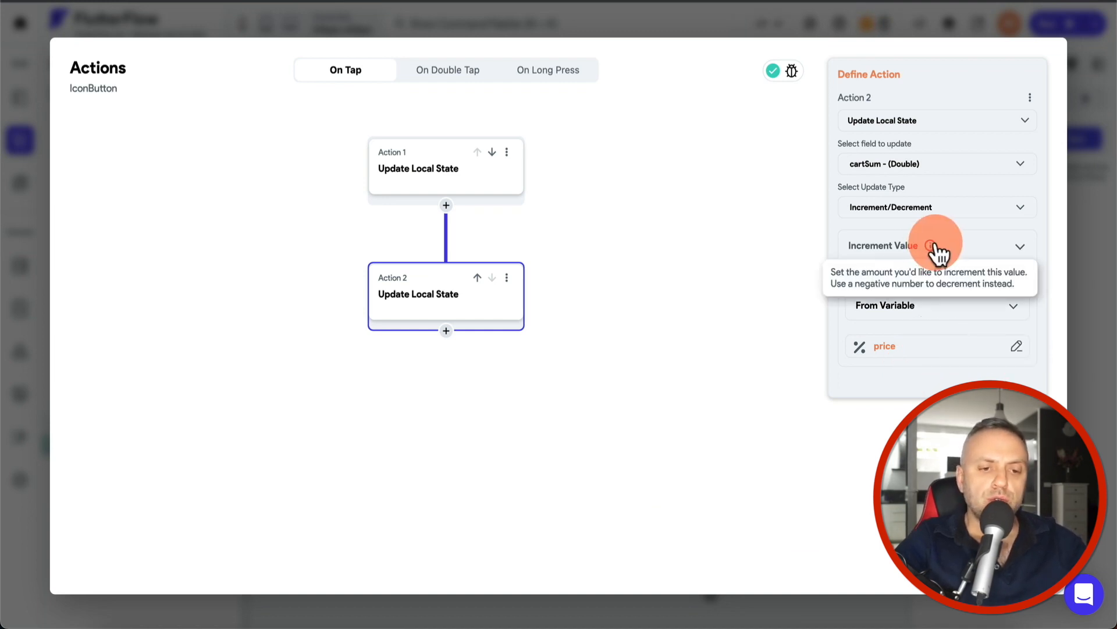
{"action": "left_click", "coordinate": [908, 350]}
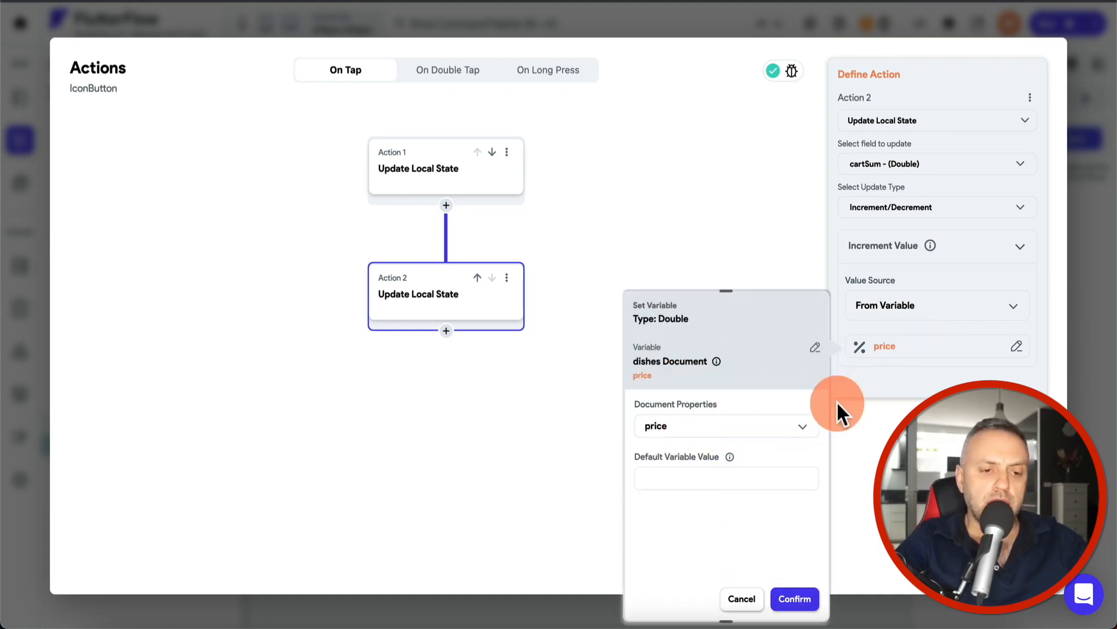
{"action": "left_click", "coordinate": [813, 337]}
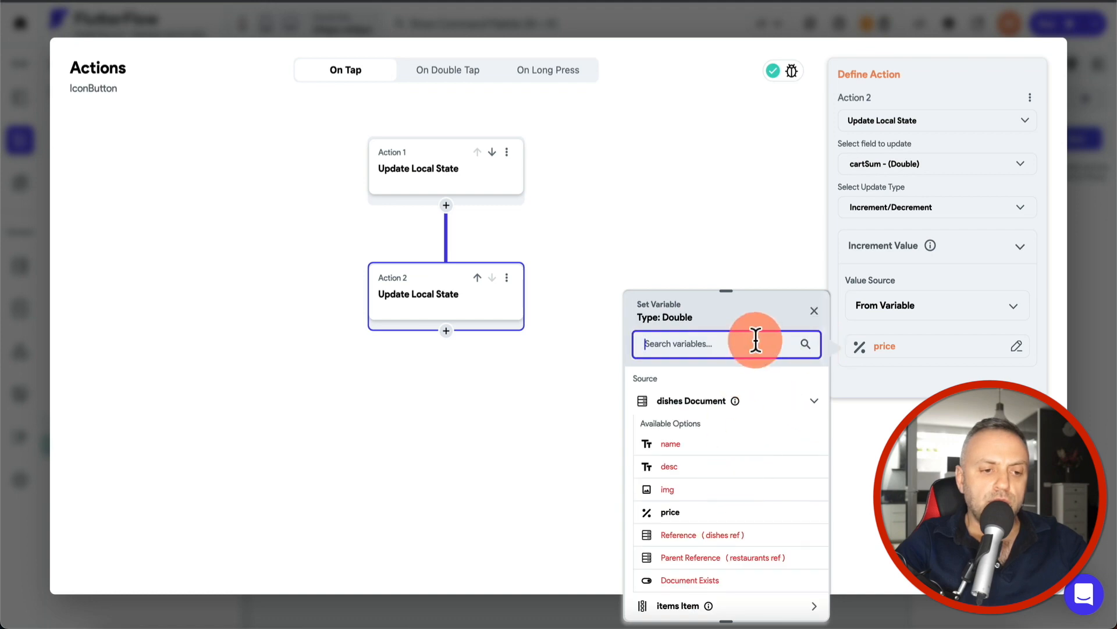
{"action": "left_click", "coordinate": [898, 299]}
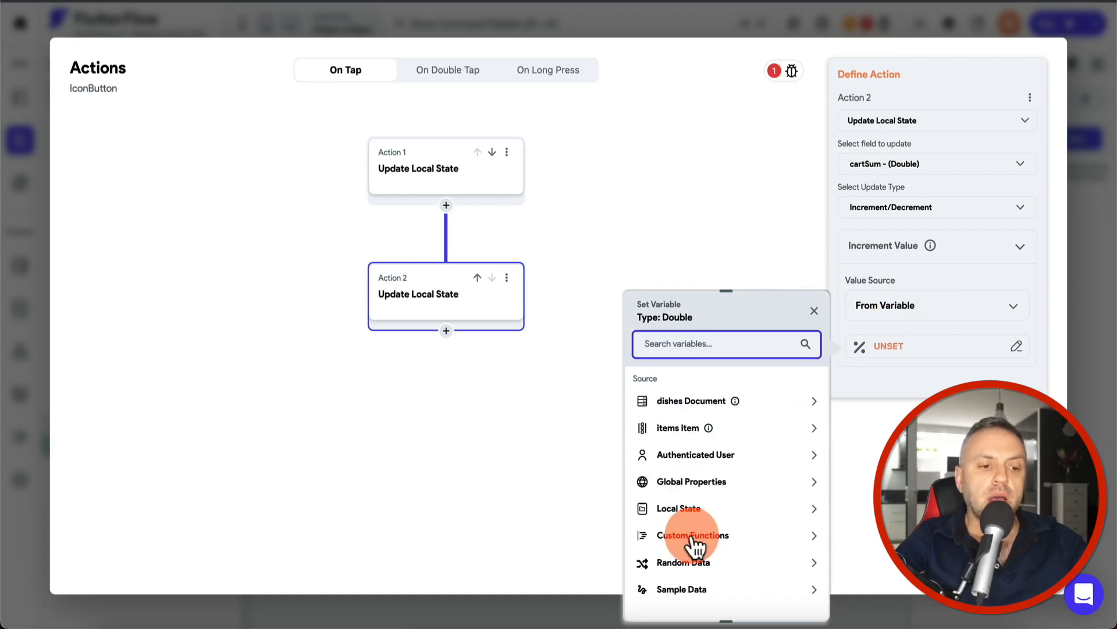
Step: Create a new custom function named negativeValue with return type Double for the cartSum increment value
{"action": "left_click", "coordinate": [694, 535]}
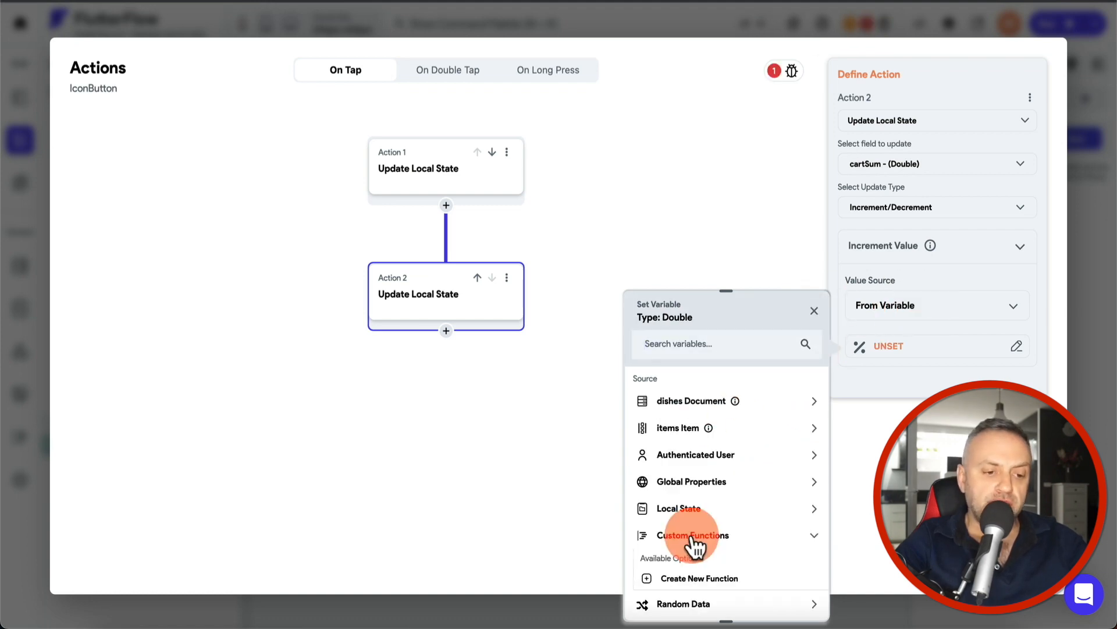
{"action": "left_click", "coordinate": [706, 578]}
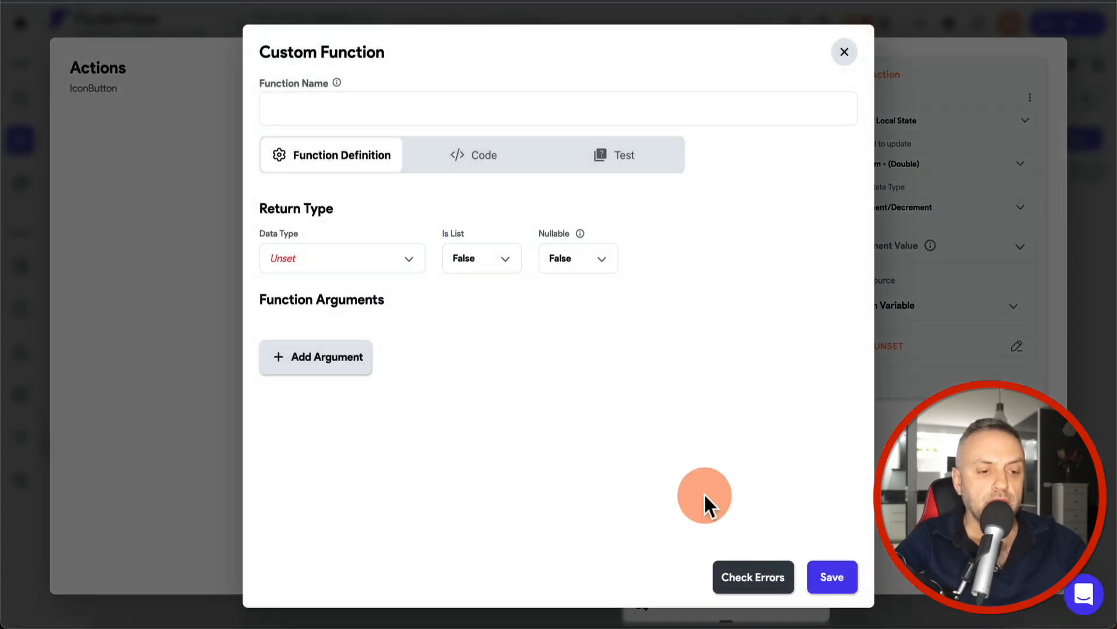
{"action": "left_click", "coordinate": [361, 267]}
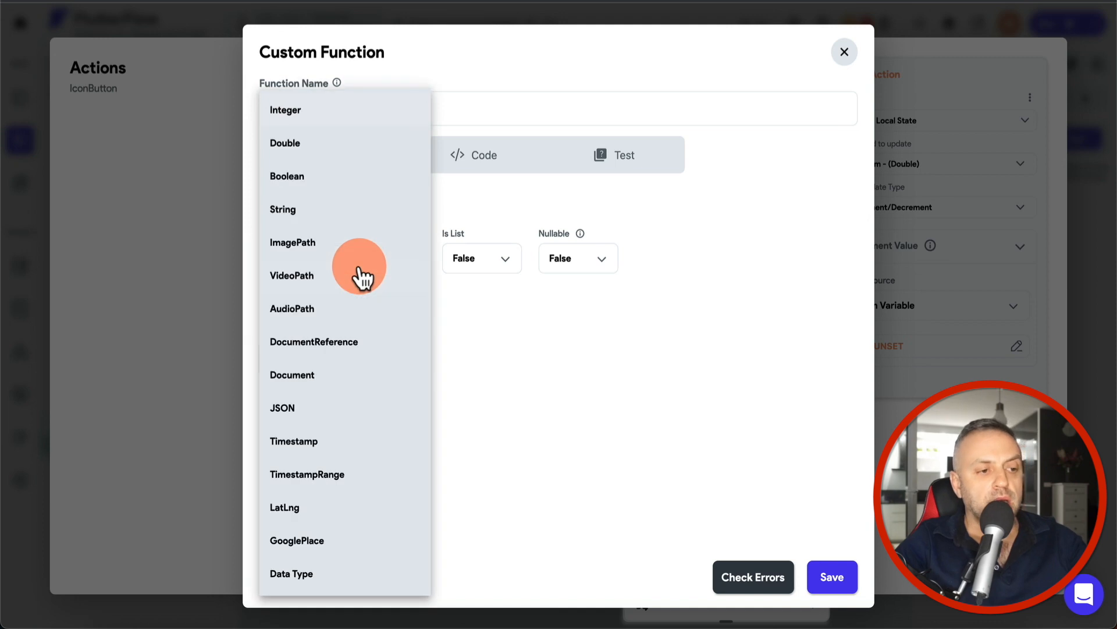
{"action": "left_click", "coordinate": [336, 156]}
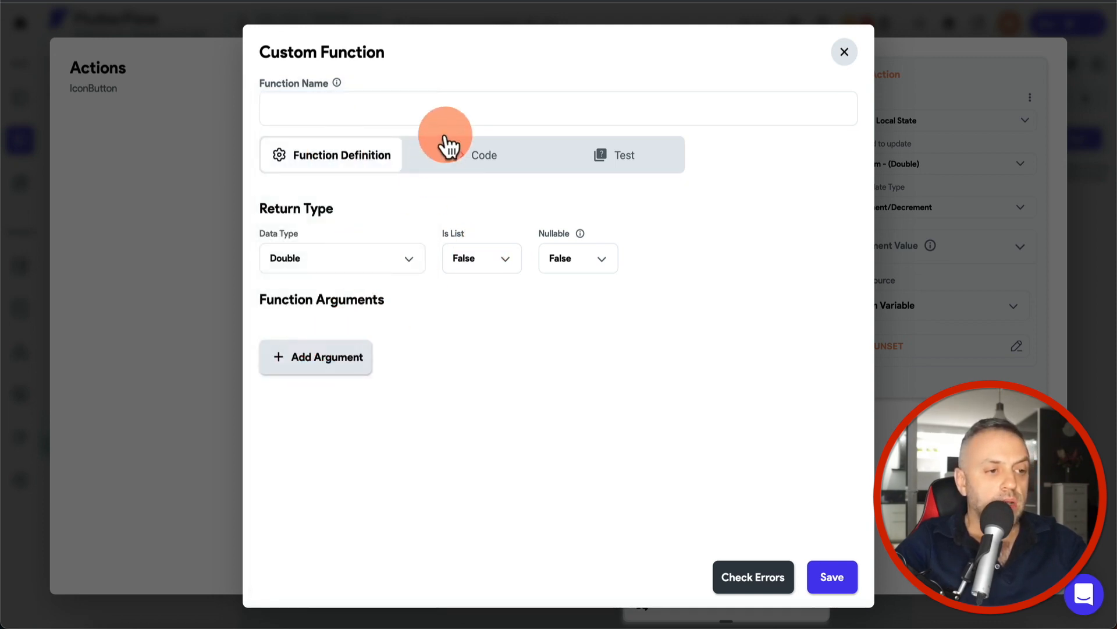
{"action": "left_click", "coordinate": [461, 100]}
{"action": "type", "text": "return"}
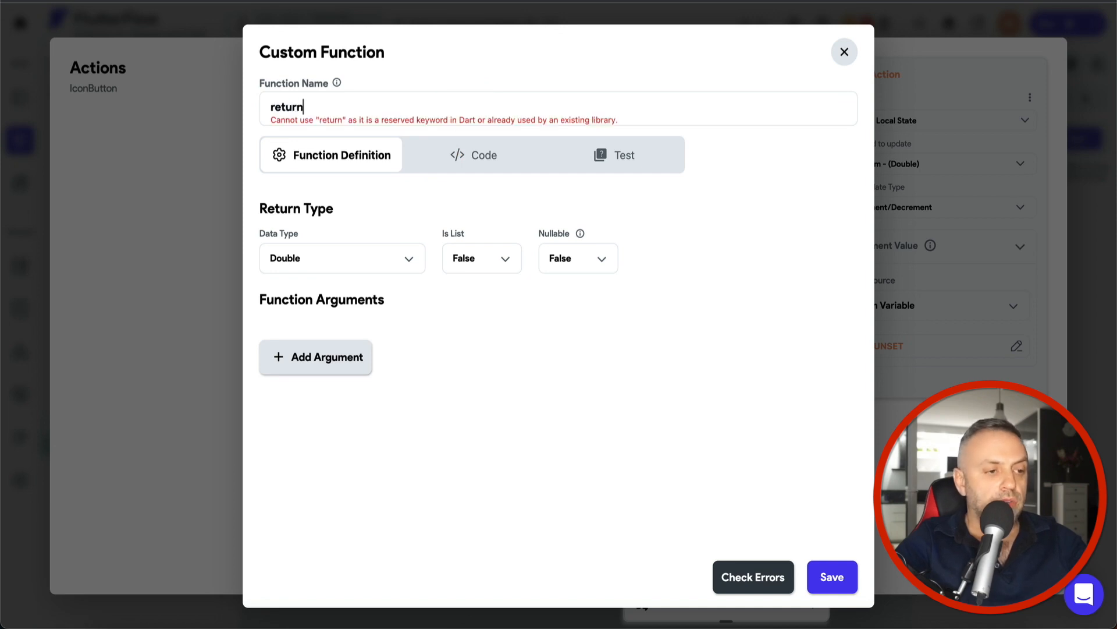
{"action": "type", "text": "negativeValue"}
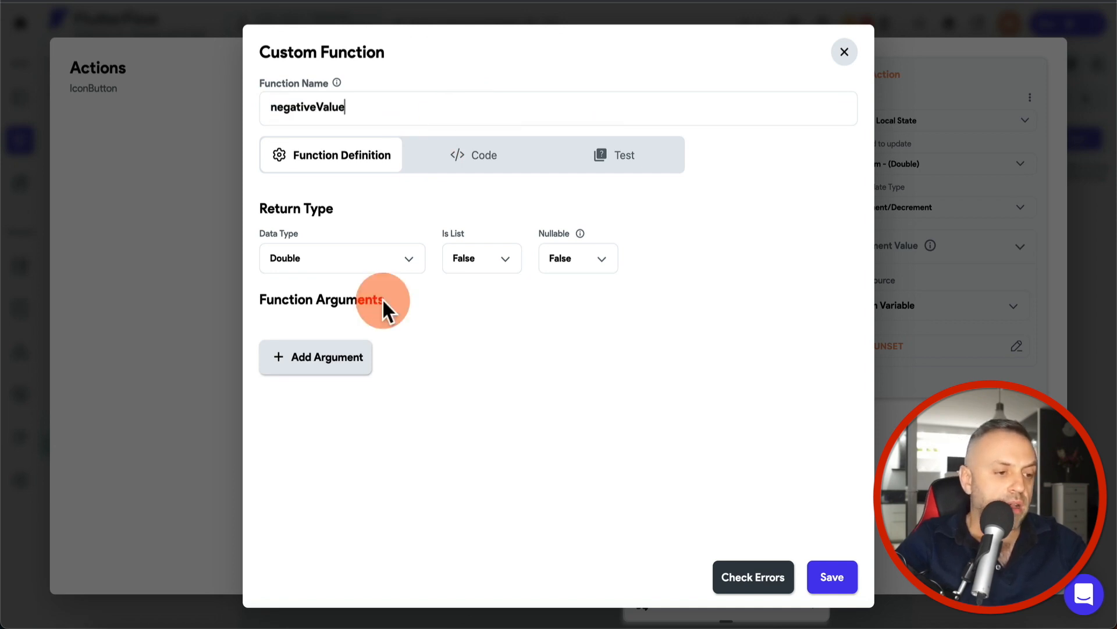
Step: Add an argument named value with data type Double to the negativeValue function
{"action": "left_click", "coordinate": [338, 357]}
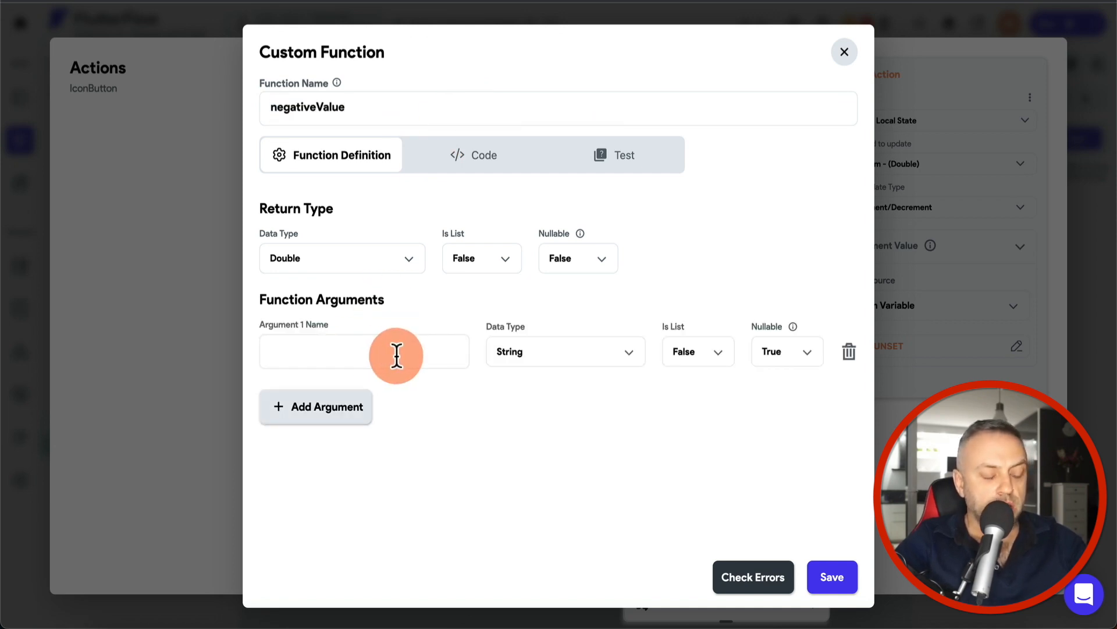
{"action": "type", "text": "price"}
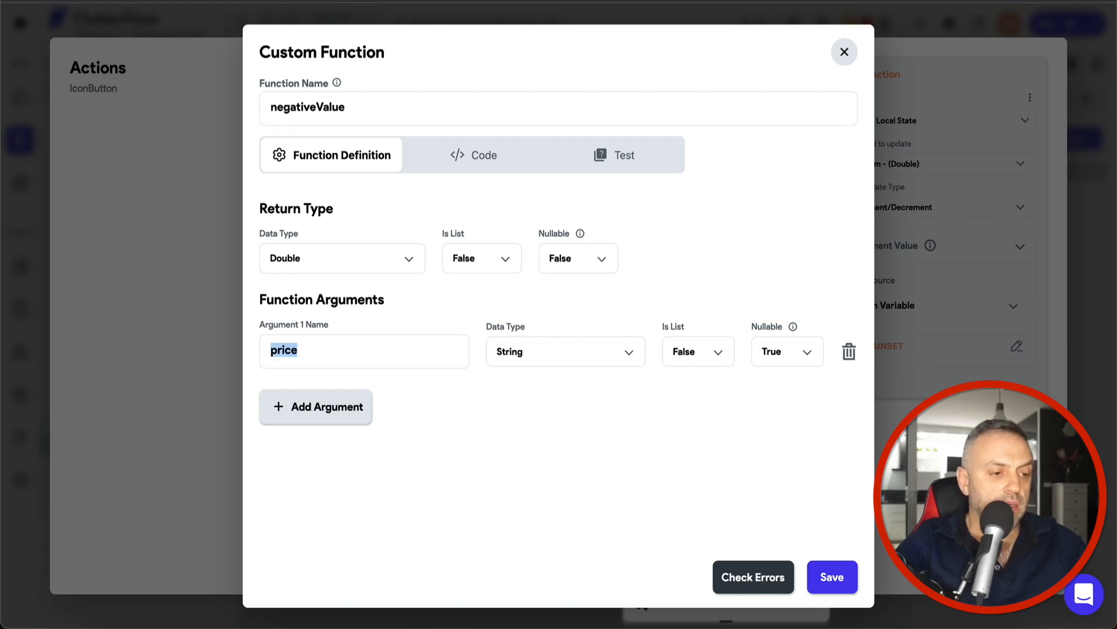
{"action": "type", "text": "value"}
{"action": "left_click", "coordinate": [569, 359]}
{"action": "left_click", "coordinate": [579, 146]}
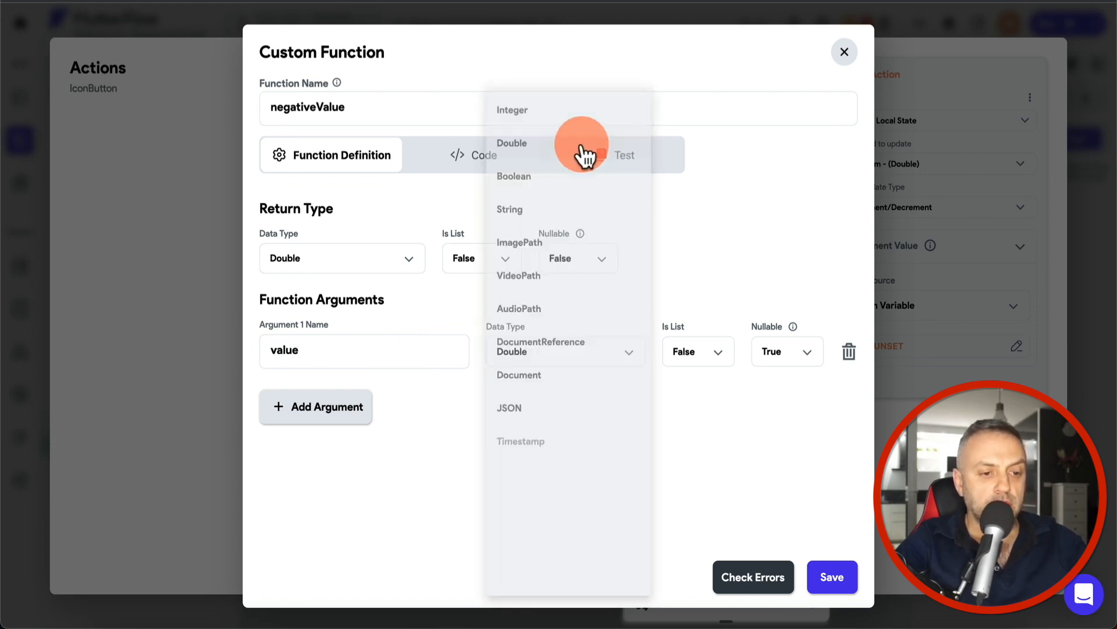
Step: Write "return value * -1;" as the negativeValue function's code, make its double parameter non-nullable, and save the function
{"action": "left_click", "coordinate": [472, 154]}
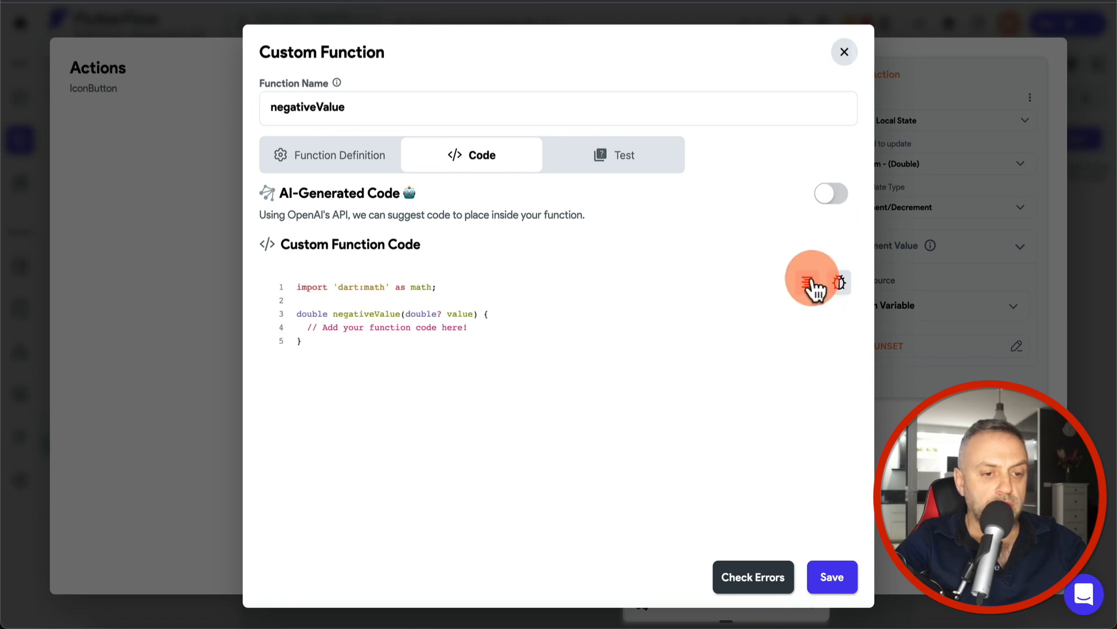
{"action": "left_click_drag", "start_coordinate": [307, 327], "coordinate": [511, 329]}
{"action": "type", "text": "return value * -1;"}
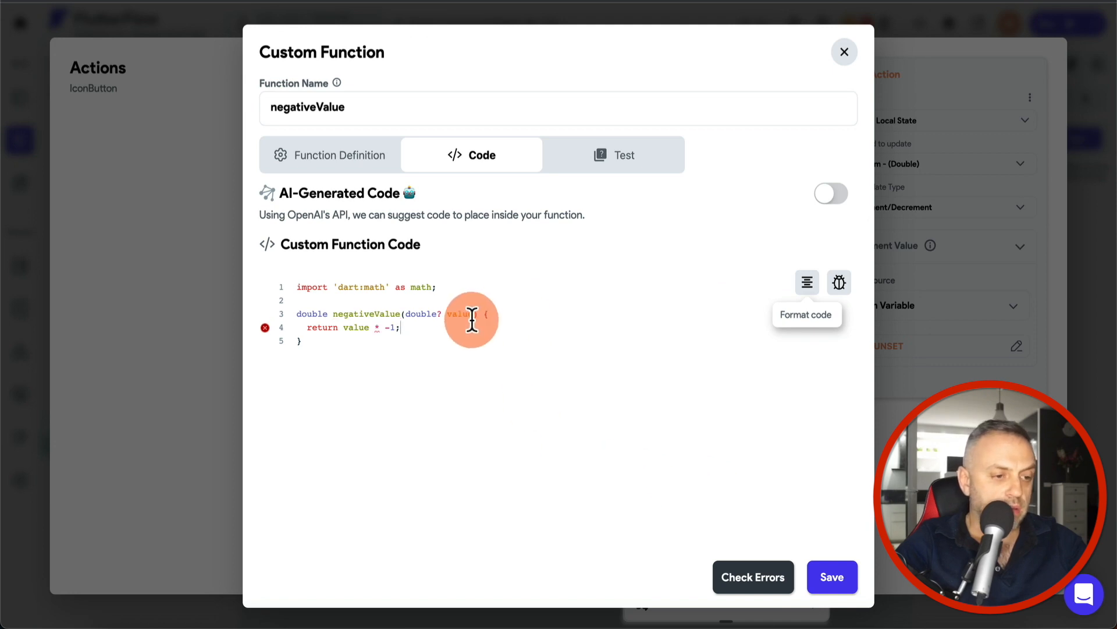
{"action": "left_click", "coordinate": [443, 314]}
{"action": "key", "text": "BackSpace"}
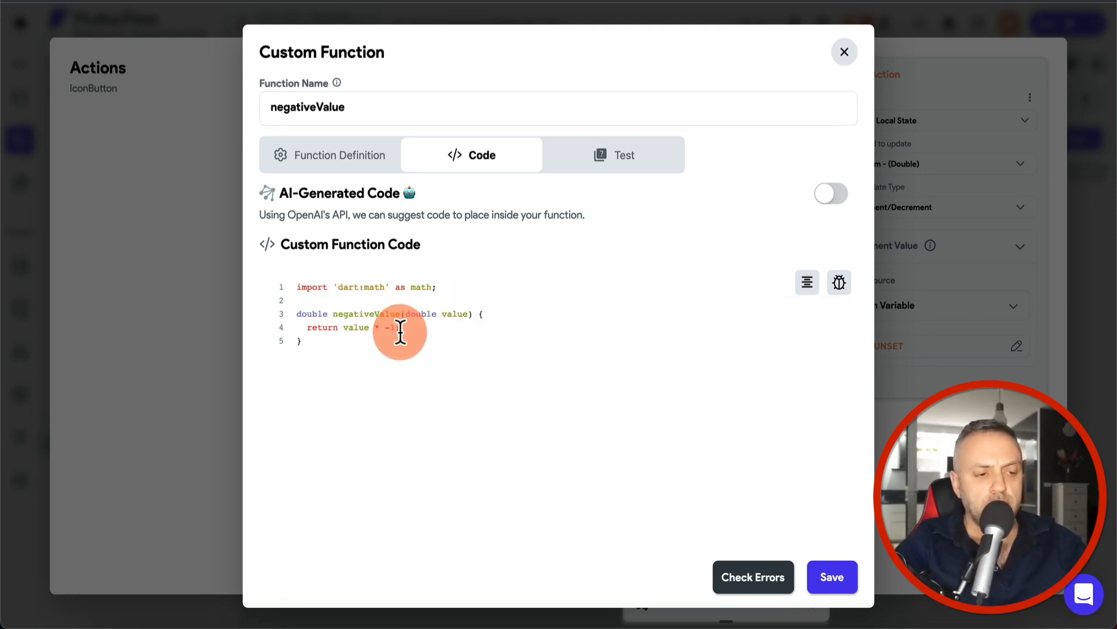
{"action": "left_click", "coordinate": [833, 578]}
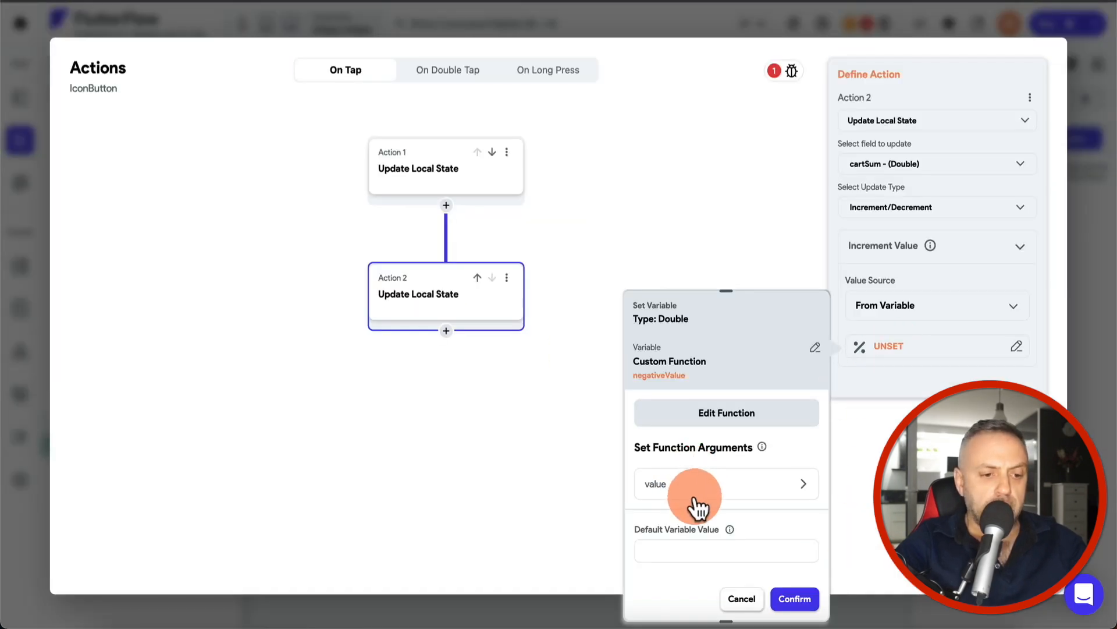
Step: Set the negativeValue function's value argument from the dishes document's price, confirm it, and close the action editor
{"action": "left_click", "coordinate": [709, 487]}
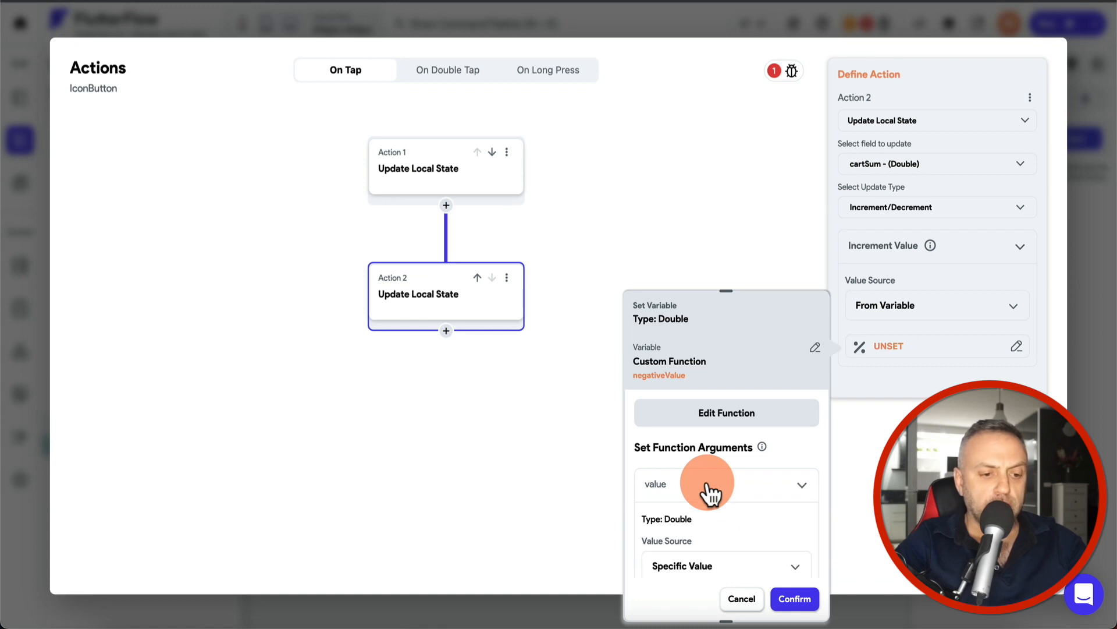
{"action": "left_click", "coordinate": [709, 488]}
{"action": "left_click", "coordinate": [709, 487]}
{"action": "left_click", "coordinate": [712, 487]}
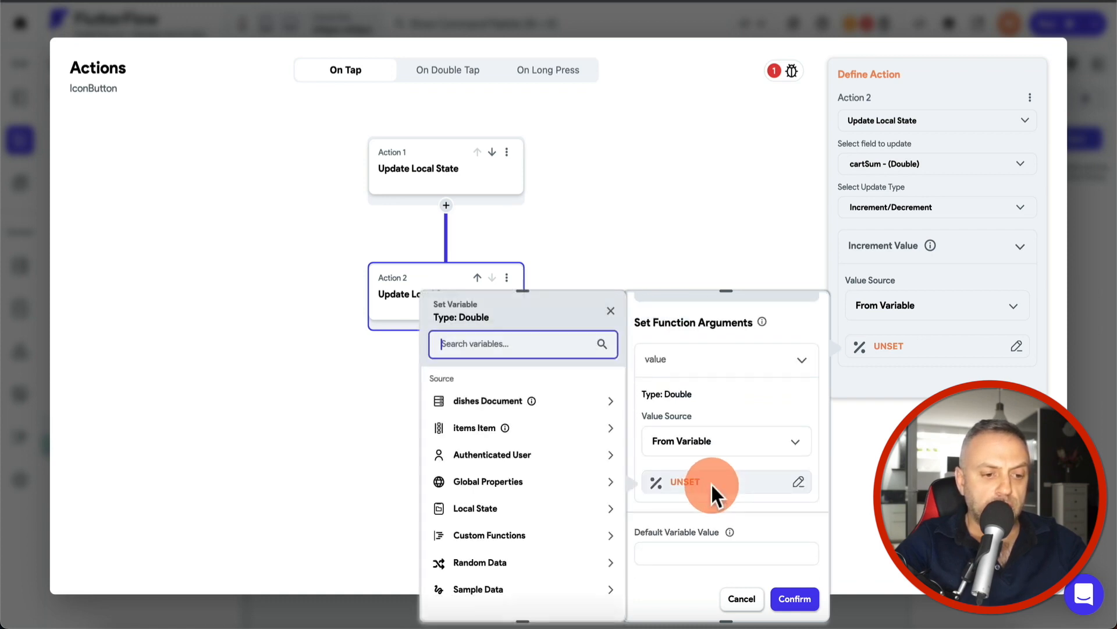
{"action": "left_click", "coordinate": [534, 407]}
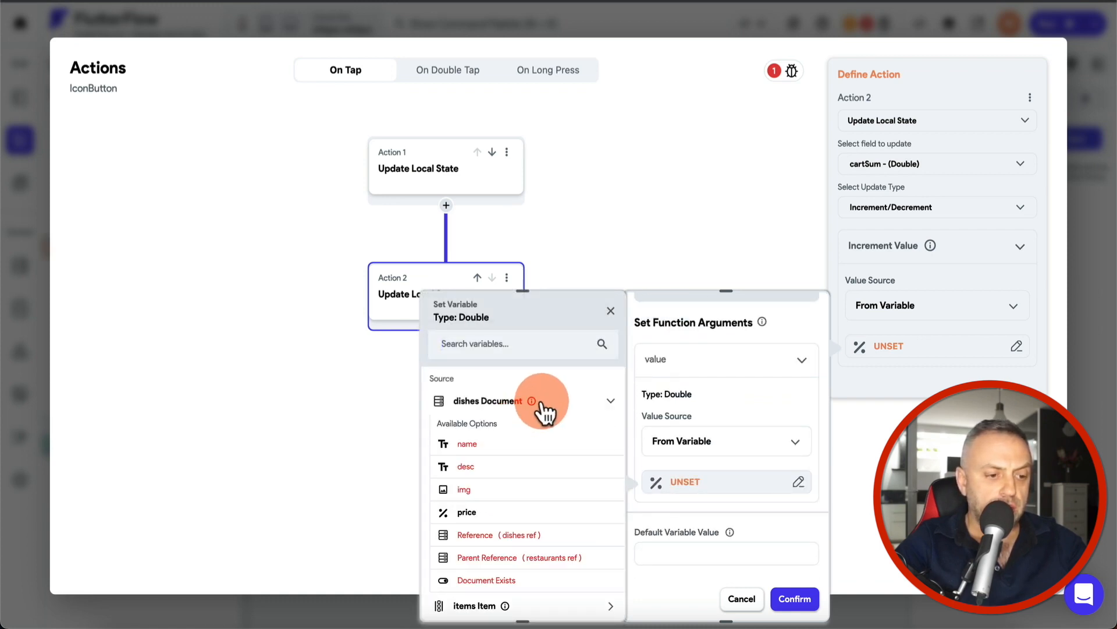
{"action": "left_click", "coordinate": [491, 524]}
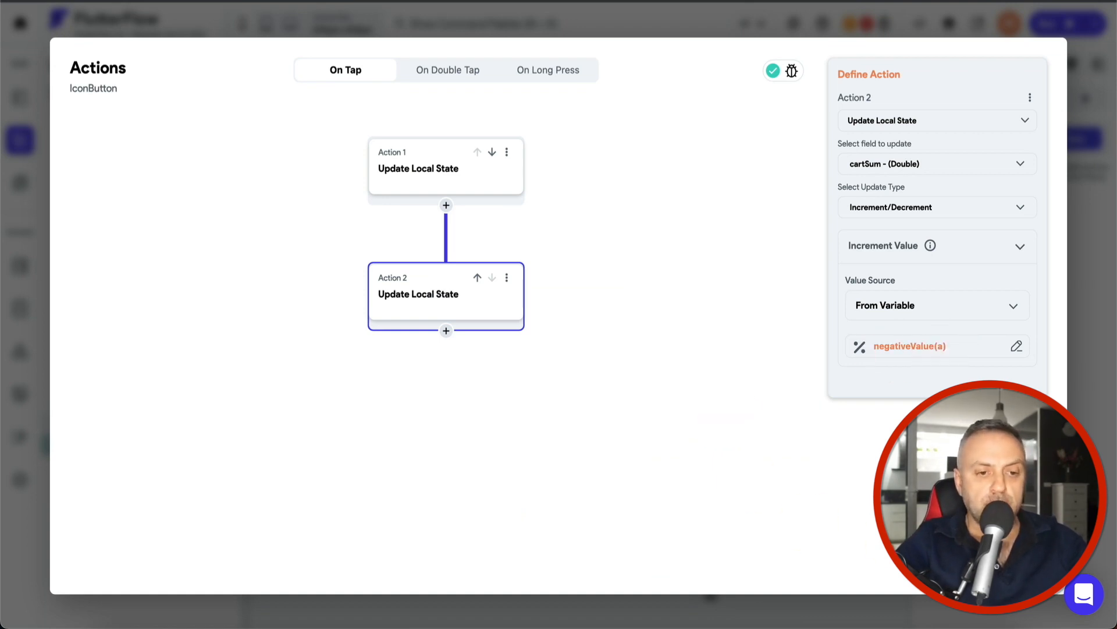
{"action": "key", "text": "Escape"}
{"action": "left_click", "coordinate": [777, 187]}
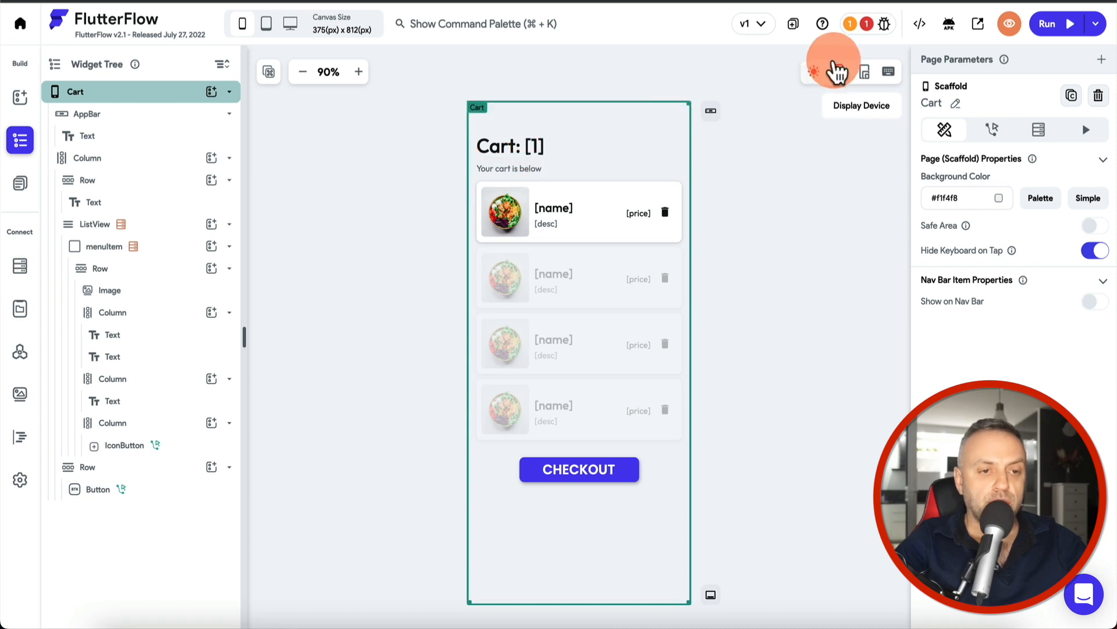
Step: Preview the app, add the Traditional Burger from James Burger to the cart, and open the cart
{"action": "left_click", "coordinate": [868, 24]}
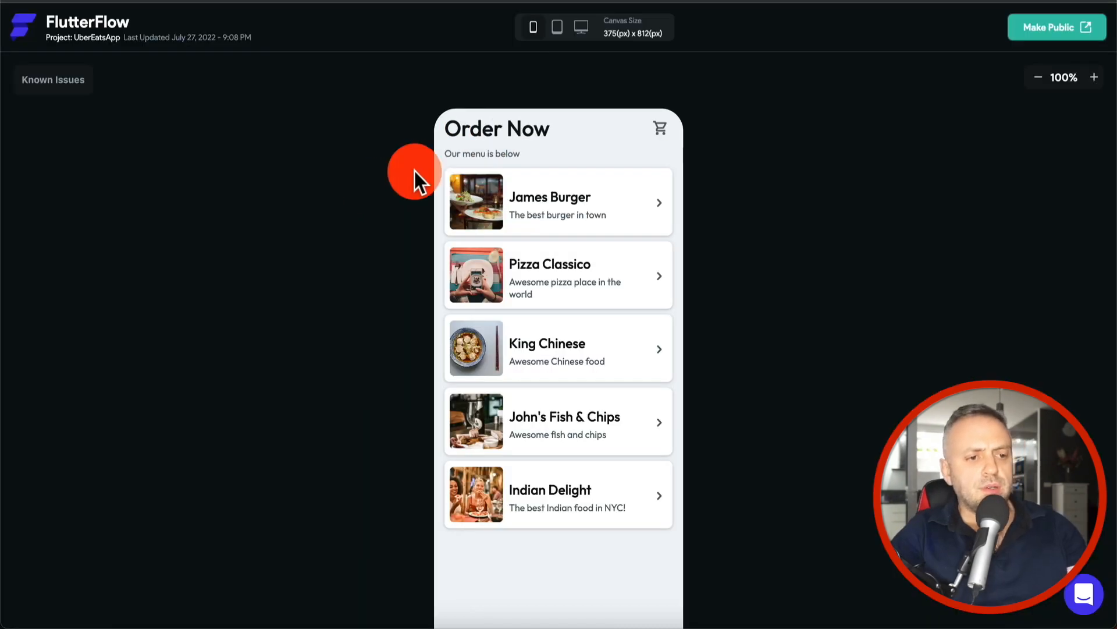
{"action": "left_click", "coordinate": [572, 200]}
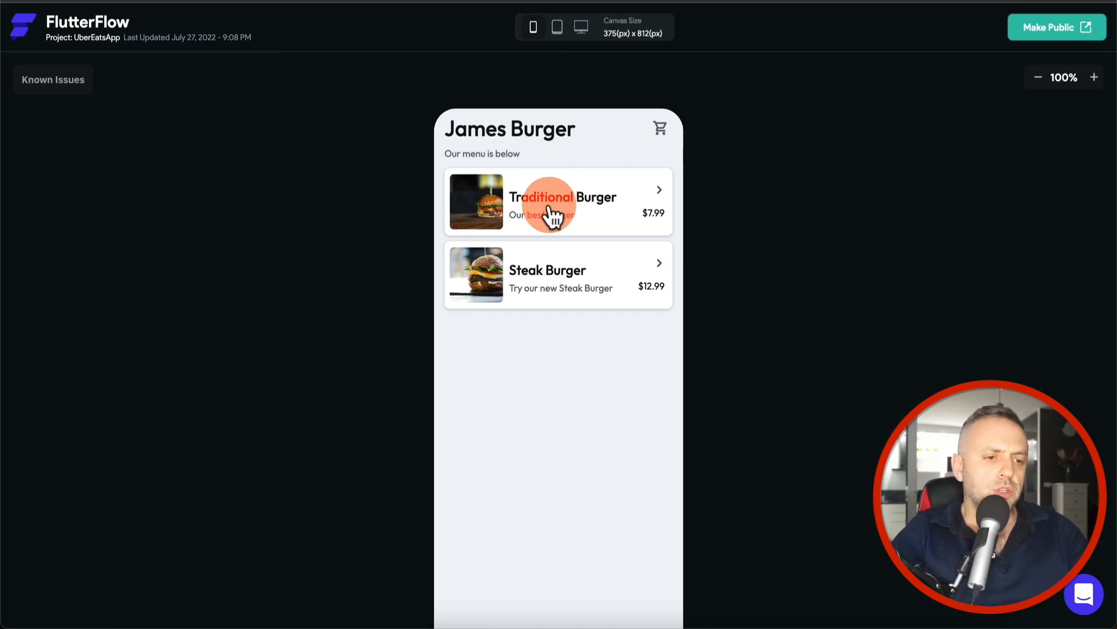
{"action": "left_click", "coordinate": [552, 217]}
{"action": "left_click", "coordinate": [570, 433]}
{"action": "left_click", "coordinate": [466, 146]}
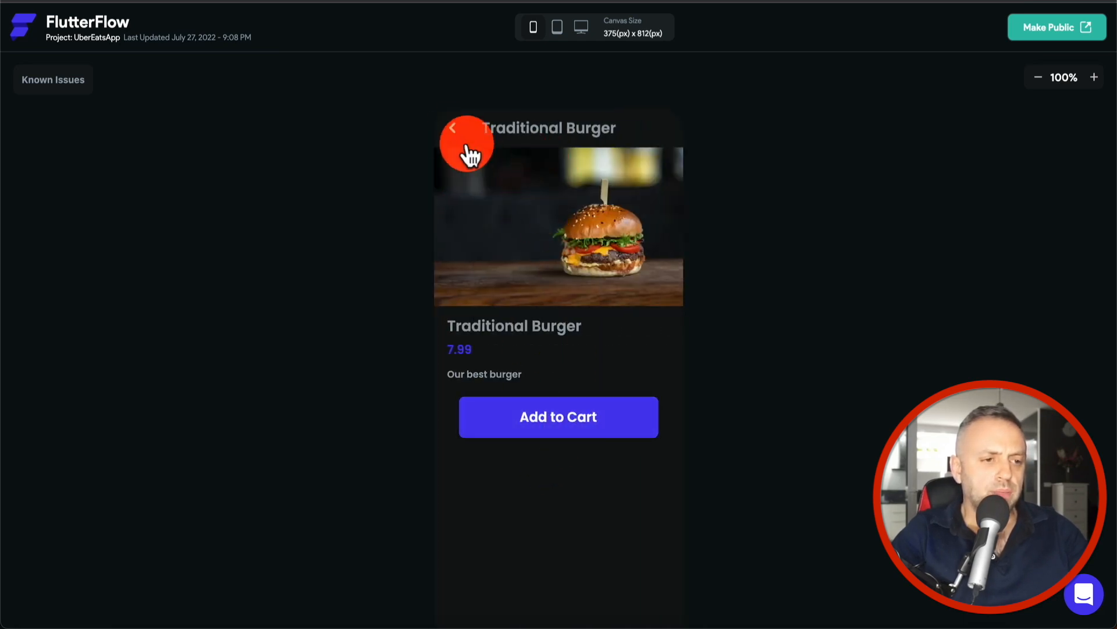
{"action": "left_click", "coordinate": [668, 123]}
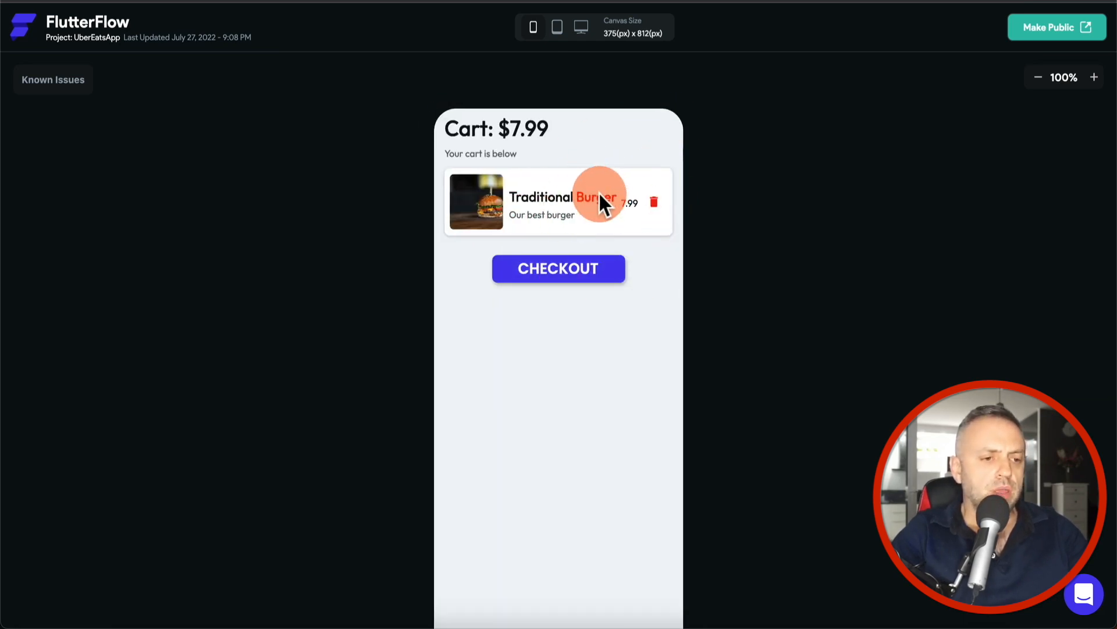
Step: Add the Steak Burger from the James Burger menu to the previewed cart and return to the cart
{"action": "left_click", "coordinate": [474, 127]}
{"action": "left_click", "coordinate": [554, 272]}
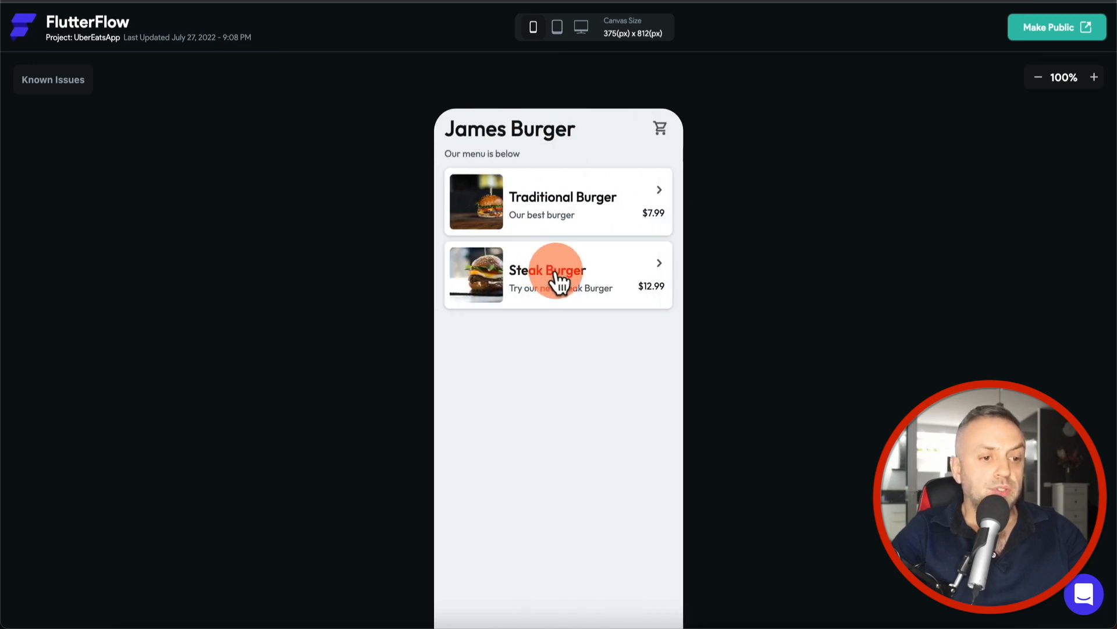
{"action": "left_click", "coordinate": [558, 417]}
{"action": "left_click", "coordinate": [457, 127]}
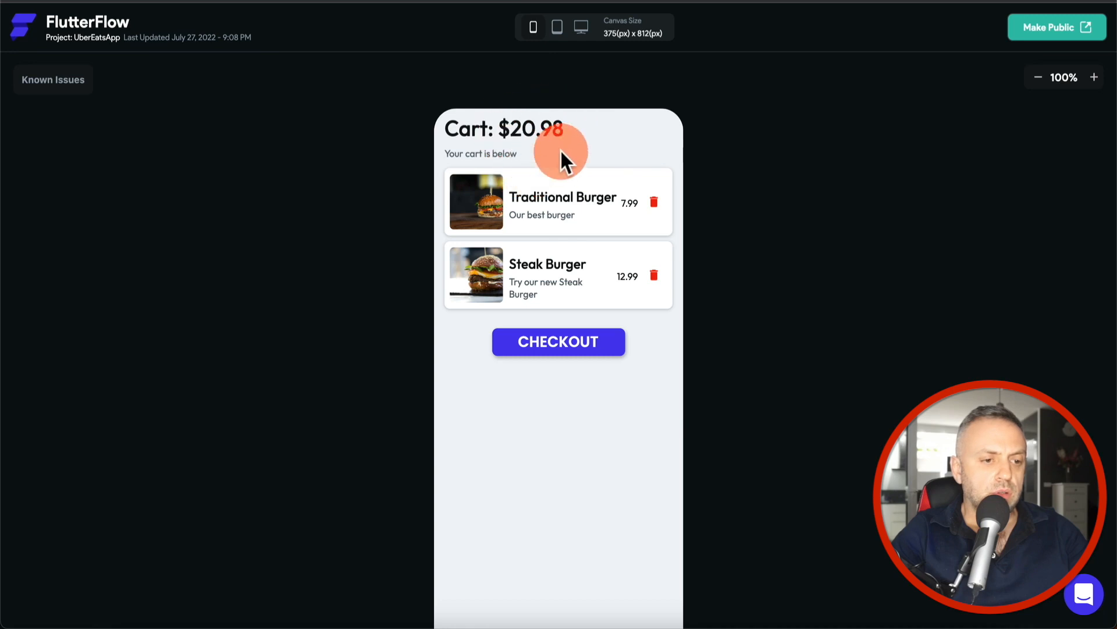
Step: Remove the Steak Burger and the Traditional Burger from the previewed cart to test the total's reduction
{"action": "left_click", "coordinate": [655, 275]}
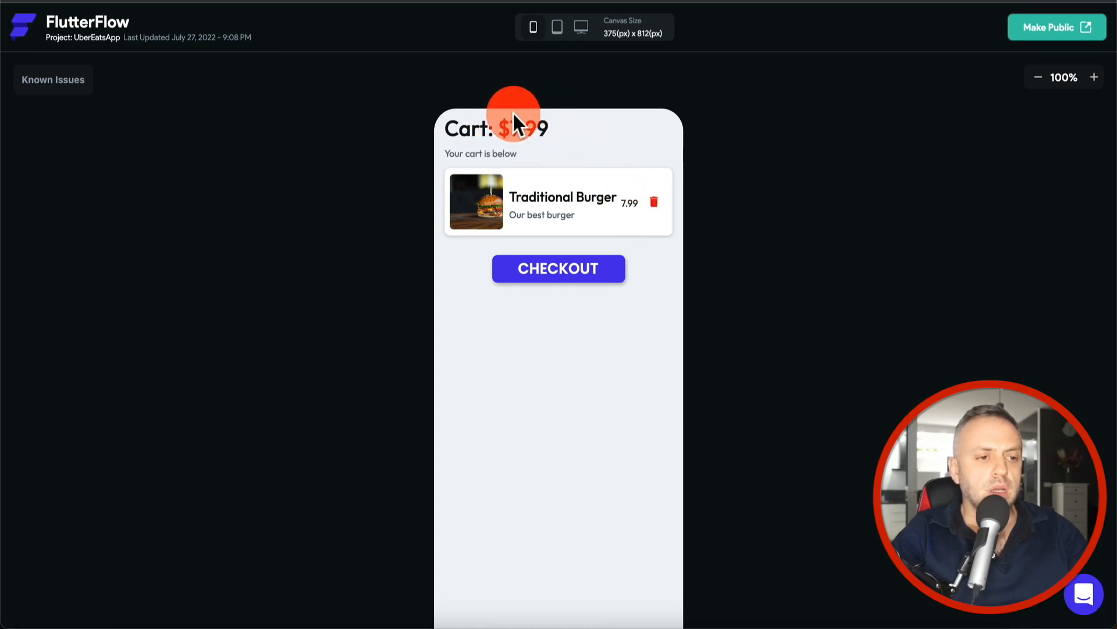
{"action": "left_click", "coordinate": [654, 203]}
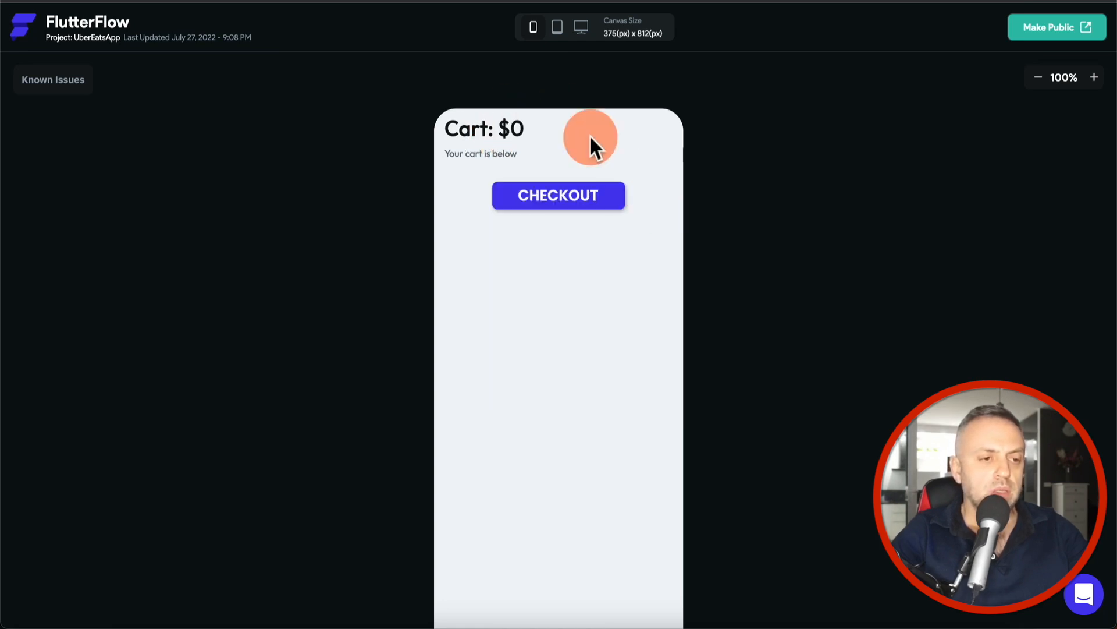
{"action": "left_click", "coordinate": [489, 139]}
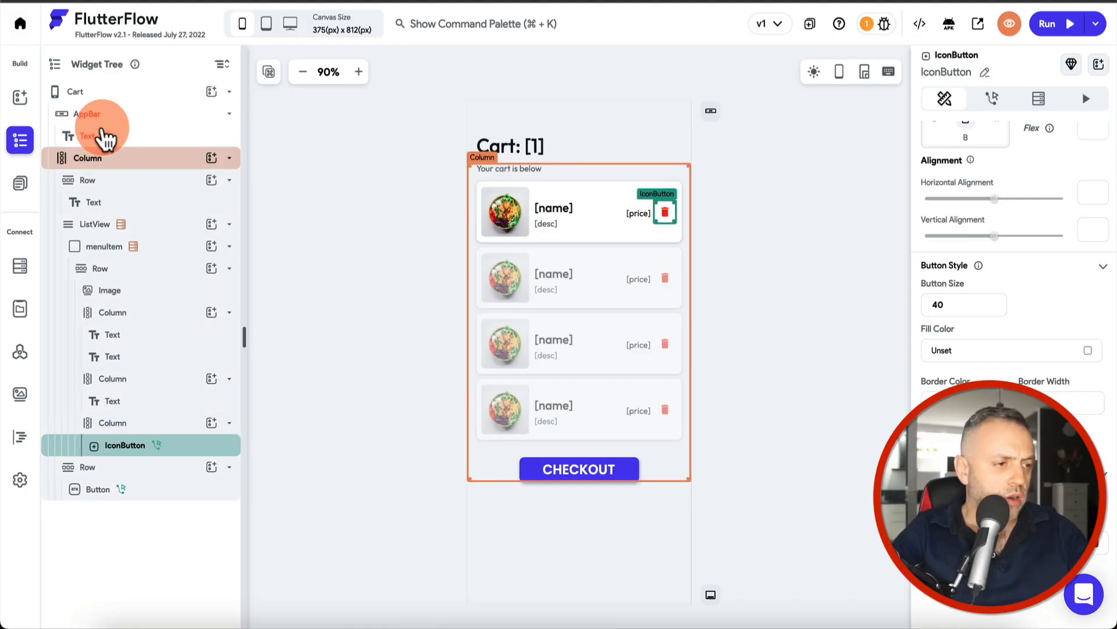
Step: Check the CHECKOUT button's on-tap action, open the Checkout page, and inspect its Subscription title
{"action": "left_click", "coordinate": [599, 486]}
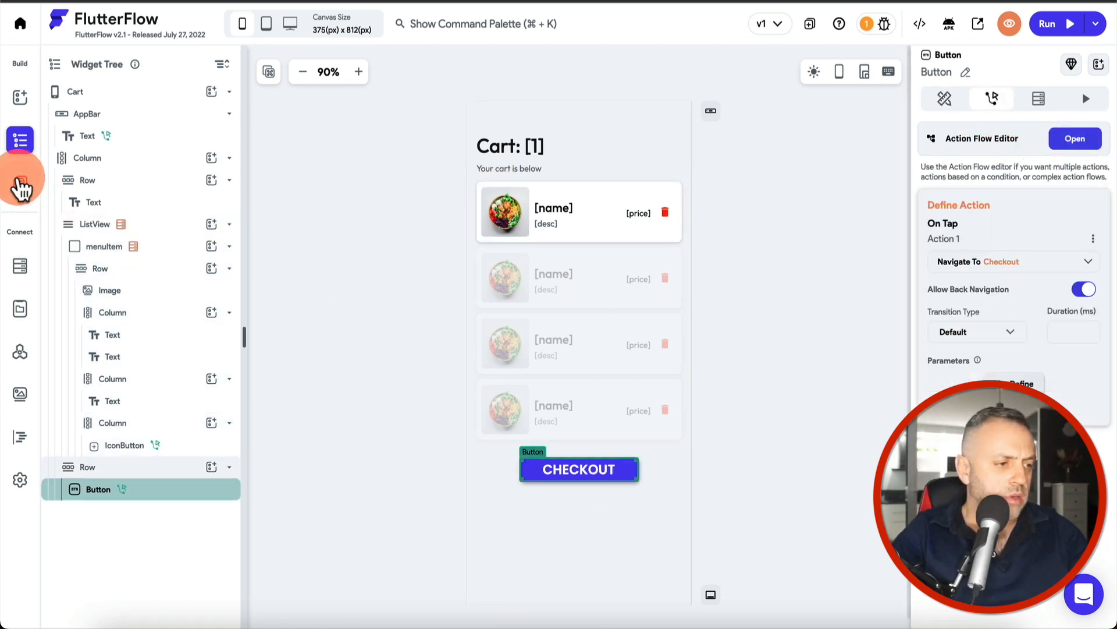
{"action": "left_click", "coordinate": [20, 185]}
{"action": "left_click", "coordinate": [110, 262]}
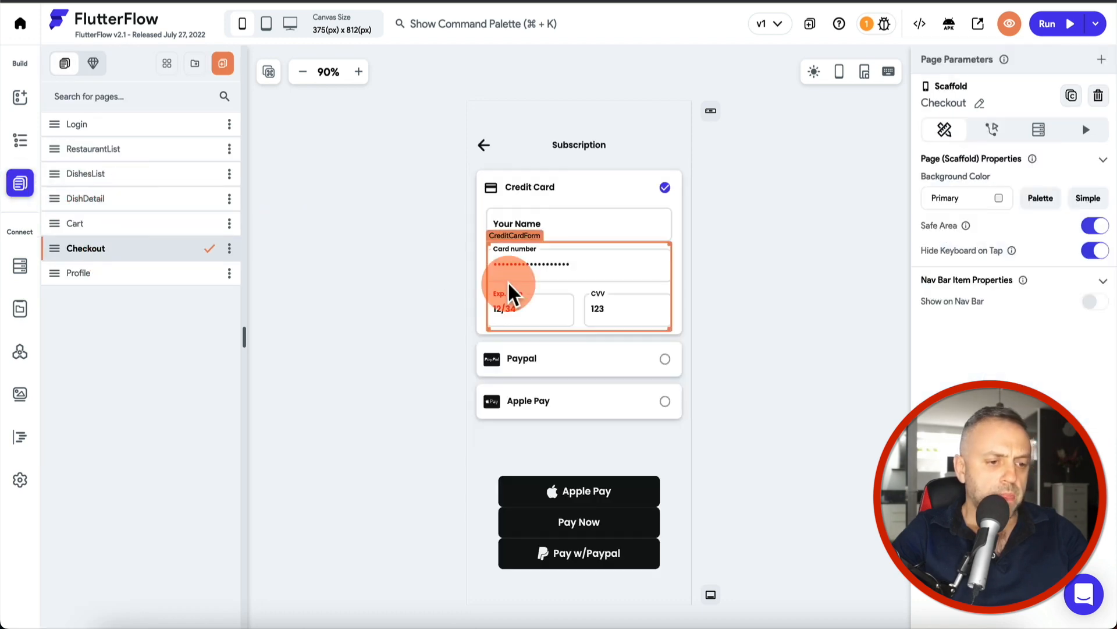
{"action": "left_click", "coordinate": [585, 154]}
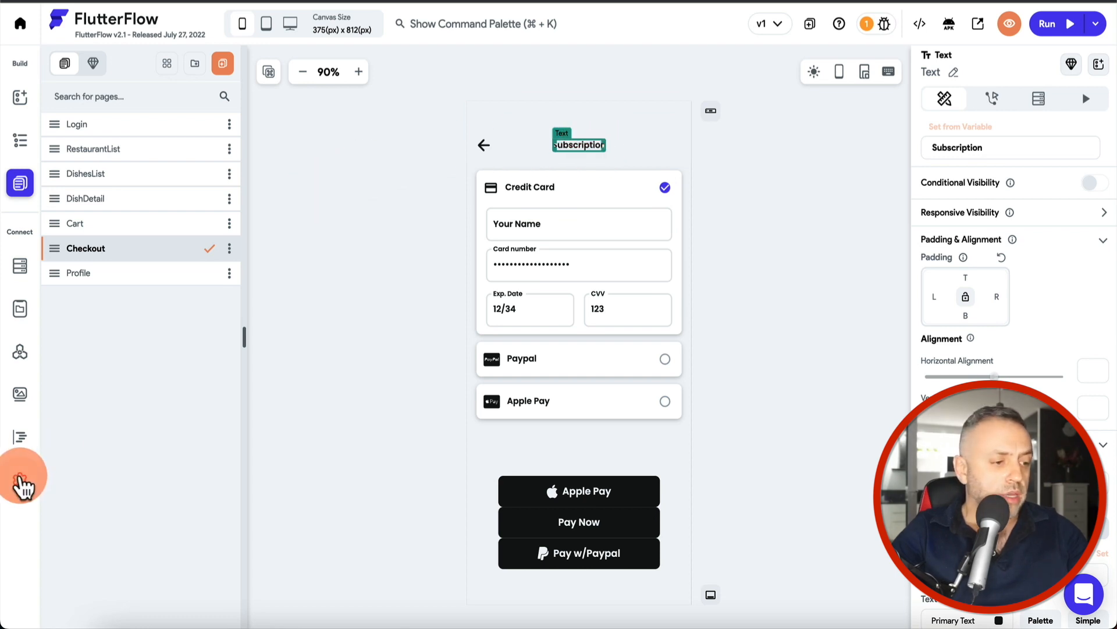
Step: Try enabling Stripe payments in the app settings to view the required credentials, and return to the page
{"action": "left_click", "coordinate": [21, 480]}
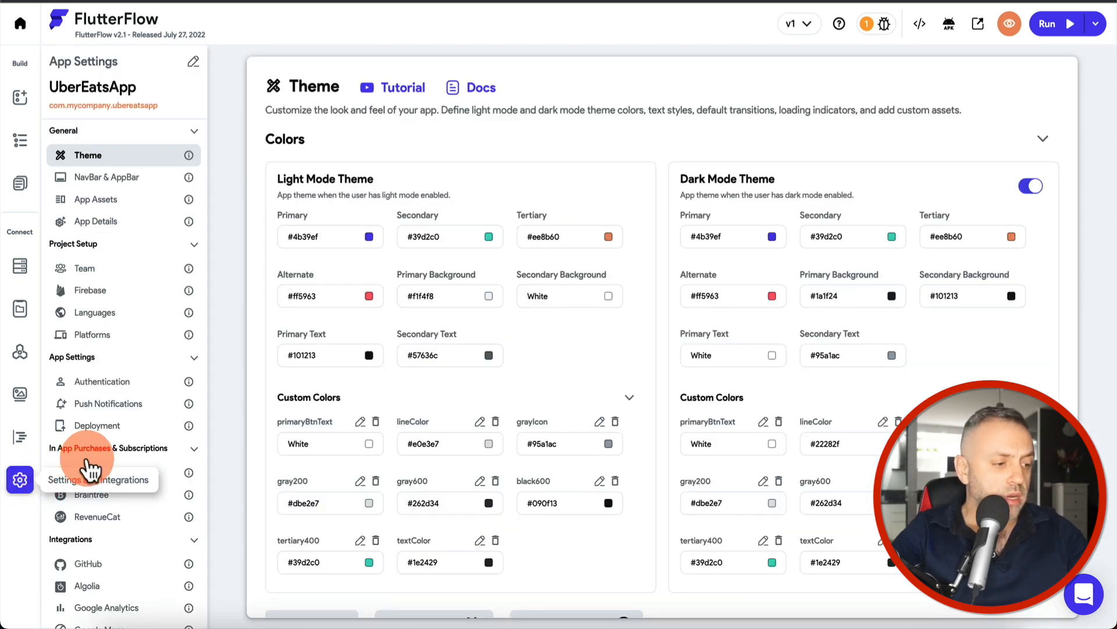
{"action": "scroll", "coordinate": [111, 512], "scroll_direction": "down", "scroll_amount": 1}
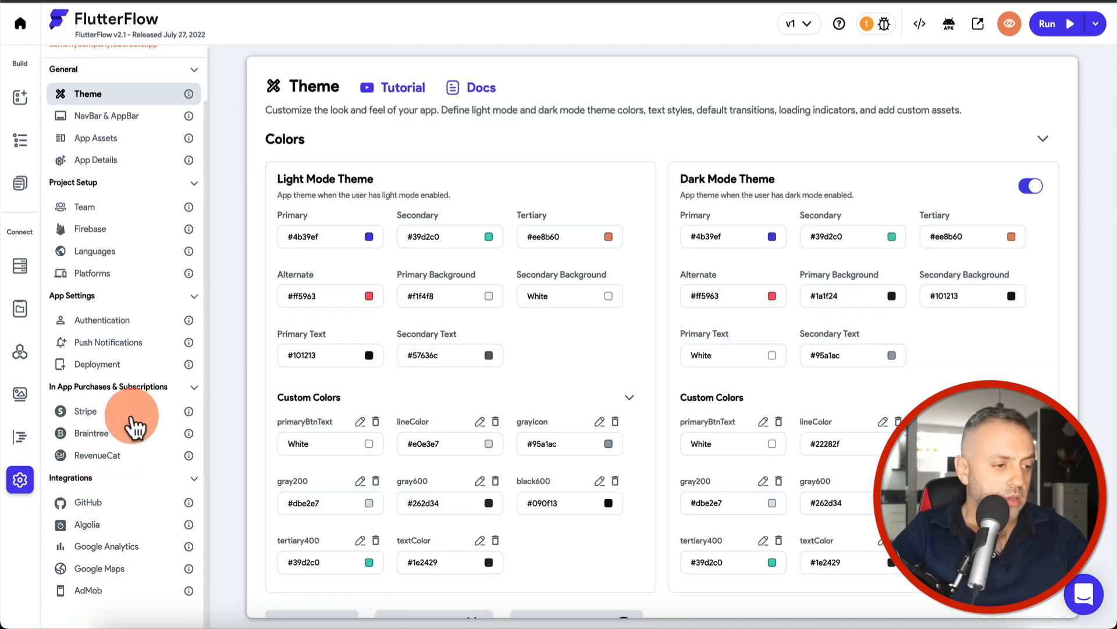
{"action": "left_click", "coordinate": [125, 414]}
{"action": "left_click", "coordinate": [414, 156]}
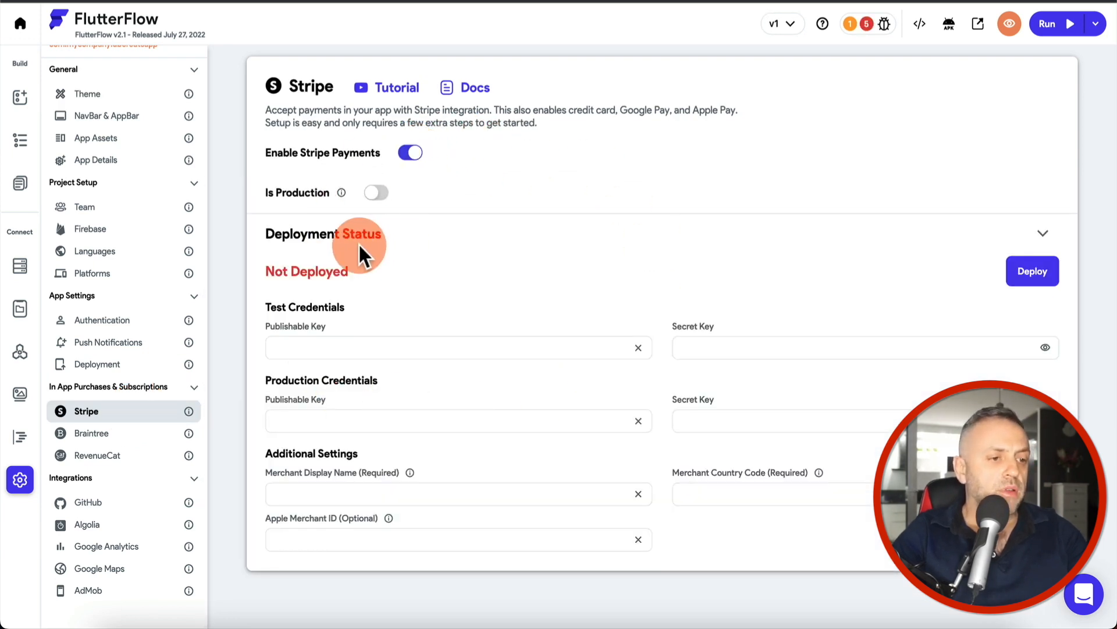
{"action": "left_click", "coordinate": [411, 153]}
{"action": "left_click", "coordinate": [20, 140]}
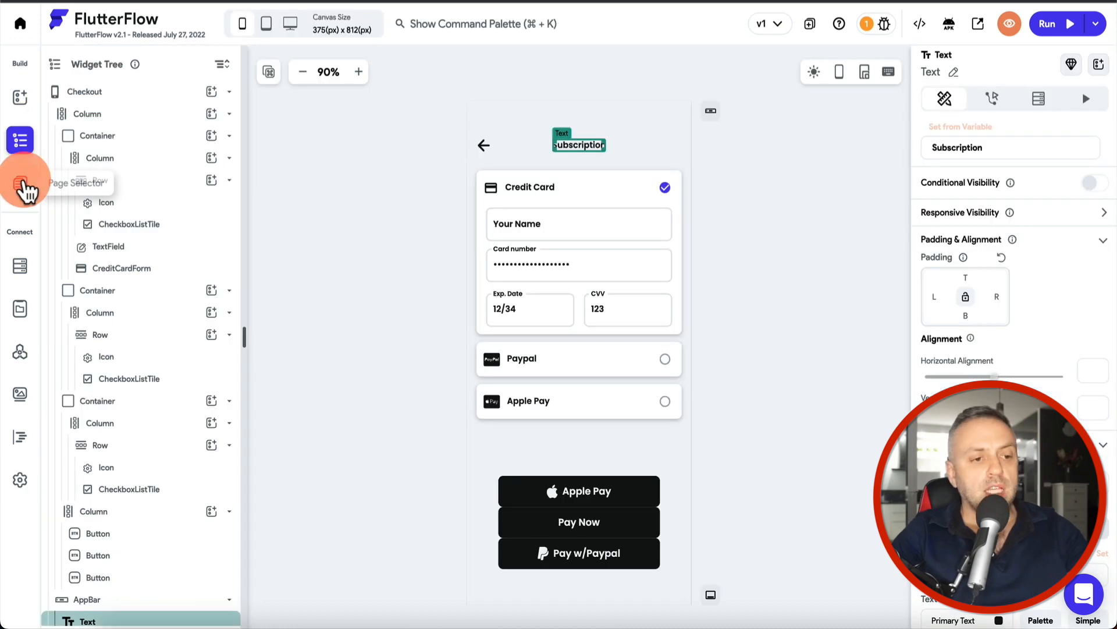
Step: Open the Profile page and set its circle image from the authenticated user's Photo URL
{"action": "left_click", "coordinate": [22, 184]}
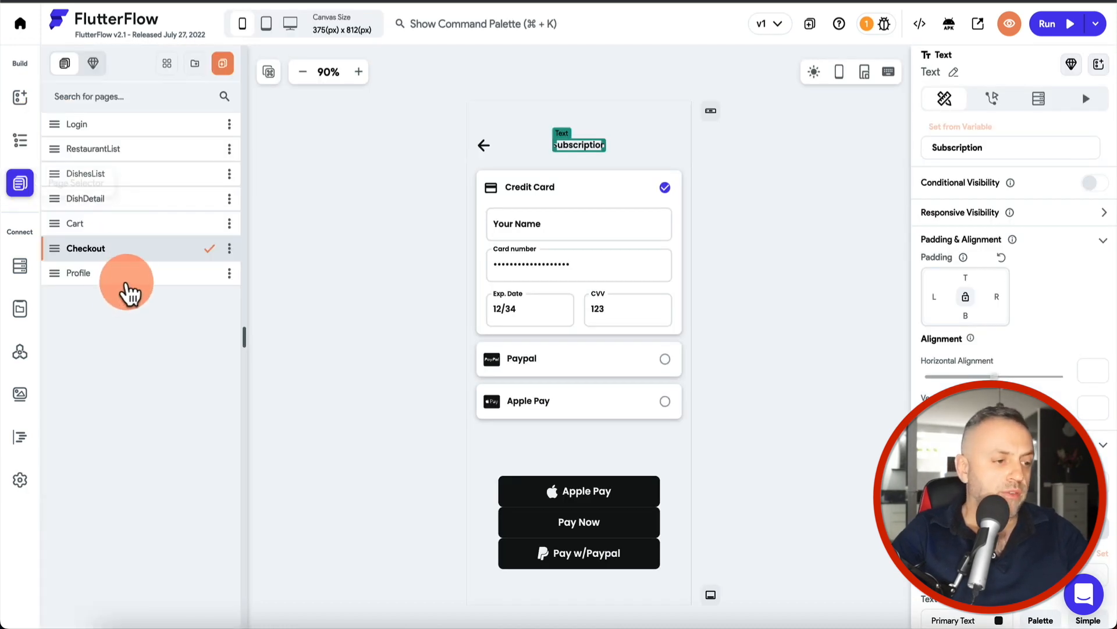
{"action": "left_click", "coordinate": [128, 275]}
{"action": "left_click", "coordinate": [591, 283]}
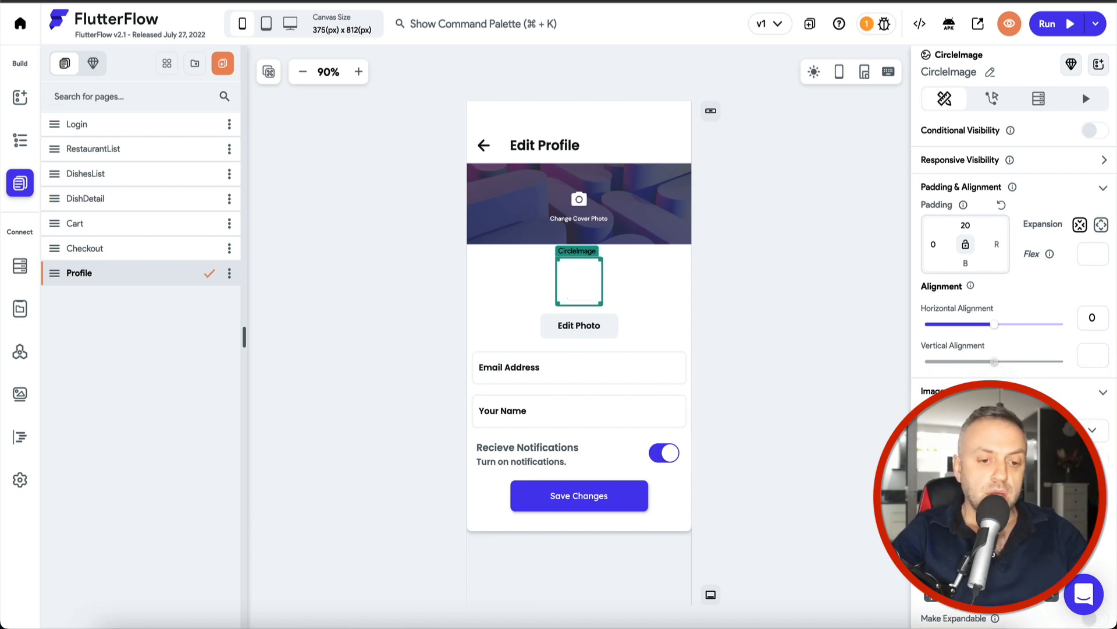
{"action": "left_click", "coordinate": [779, 405]}
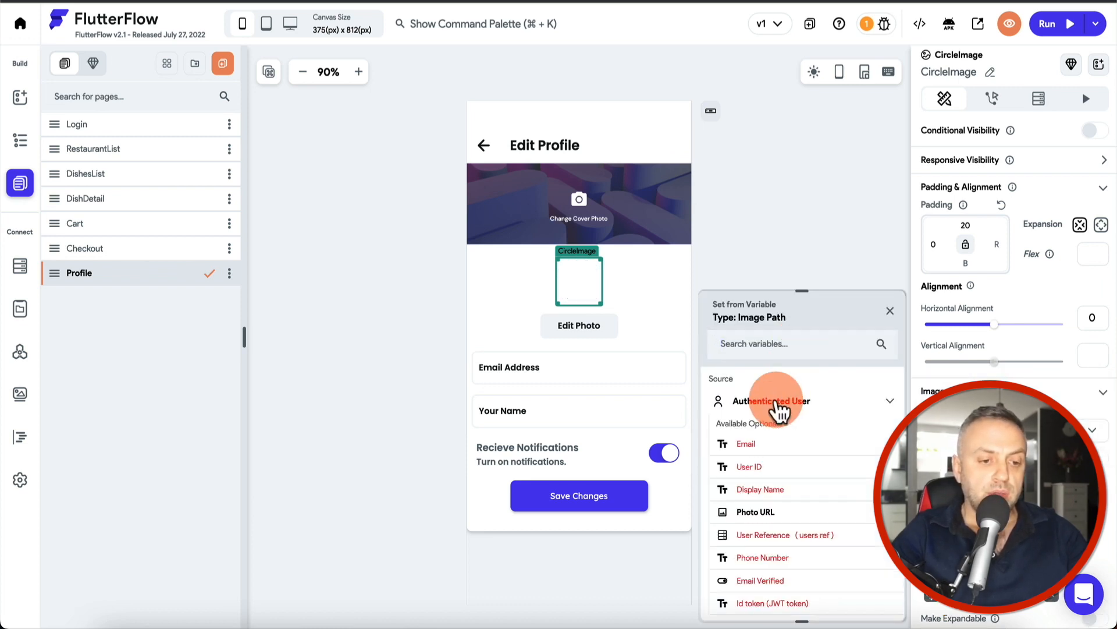
{"action": "left_click", "coordinate": [771, 512]}
Step: Set the Email Address field's keyboard type to Email Address and its initial value to the authenticated user's Email
{"action": "left_click", "coordinate": [562, 365]}
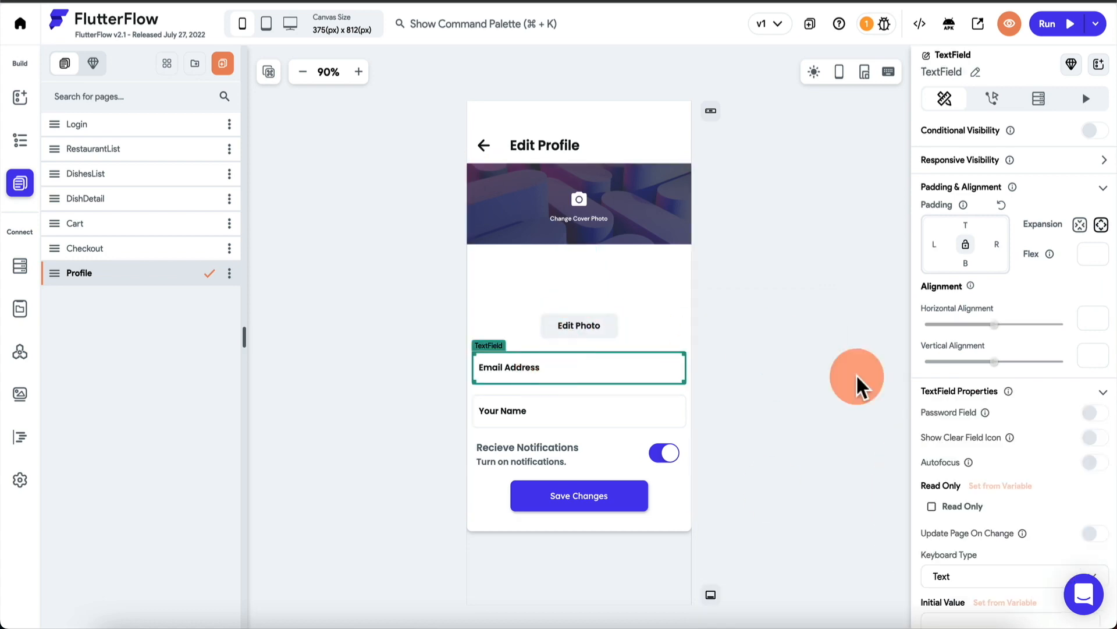
{"action": "scroll", "coordinate": [997, 404], "scroll_direction": "down", "scroll_amount": 4}
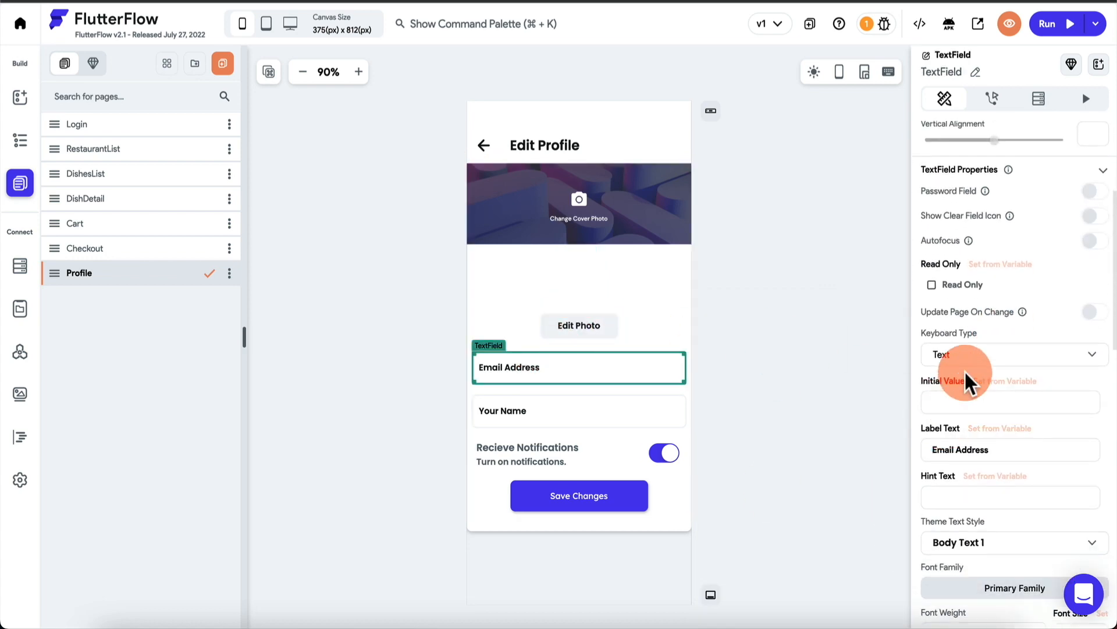
{"action": "scroll", "coordinate": [966, 385], "scroll_direction": "down", "scroll_amount": 1}
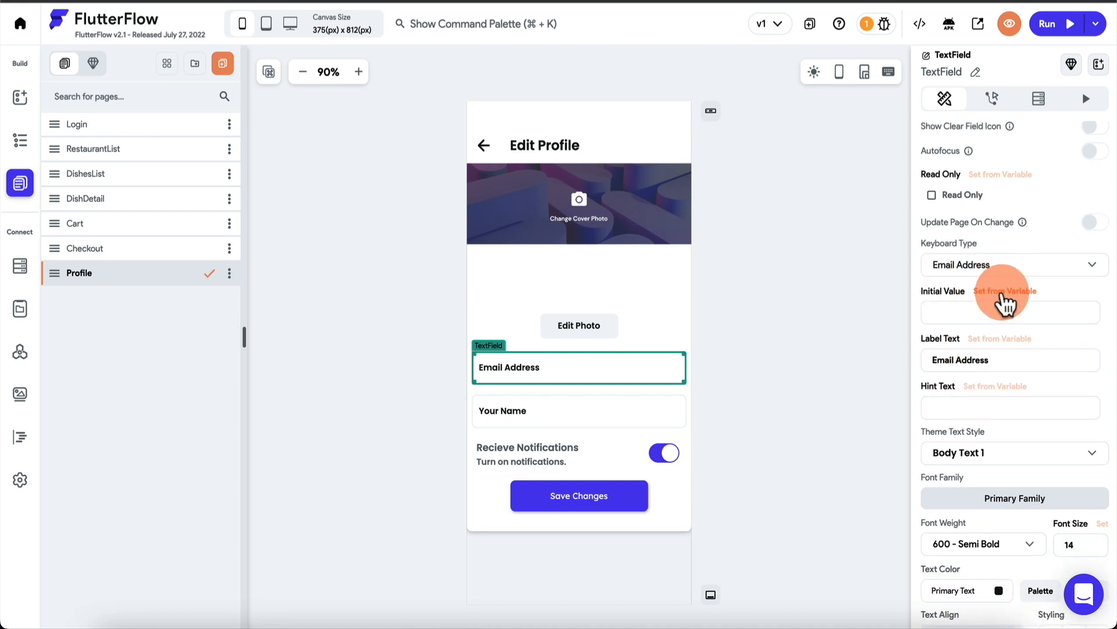
{"action": "left_click", "coordinate": [1004, 291]}
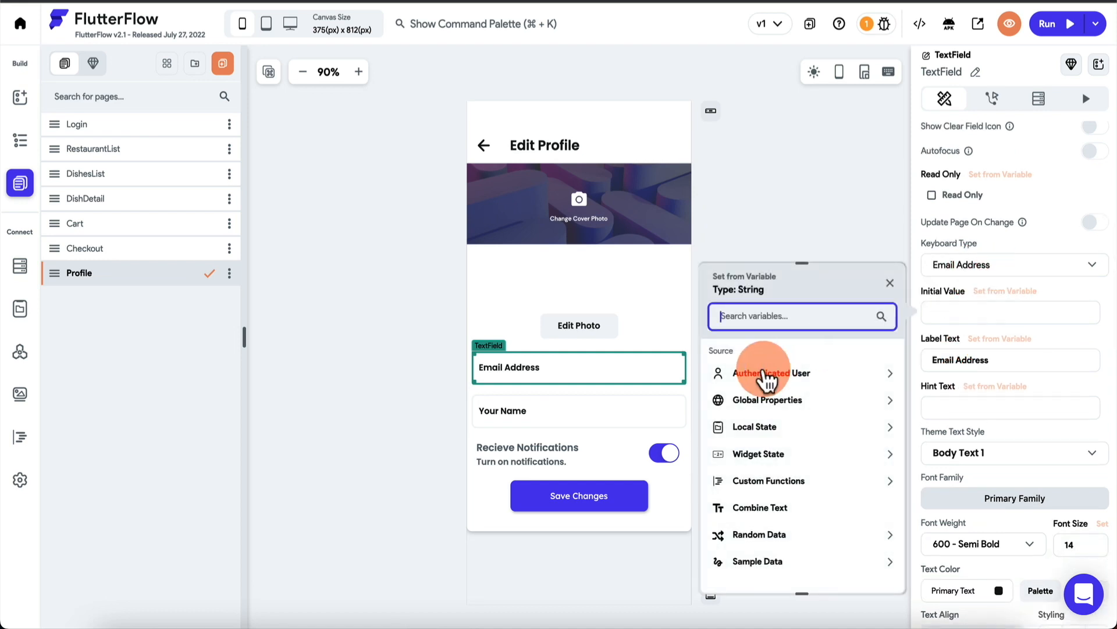
{"action": "left_click", "coordinate": [767, 378]}
{"action": "left_click", "coordinate": [769, 416]}
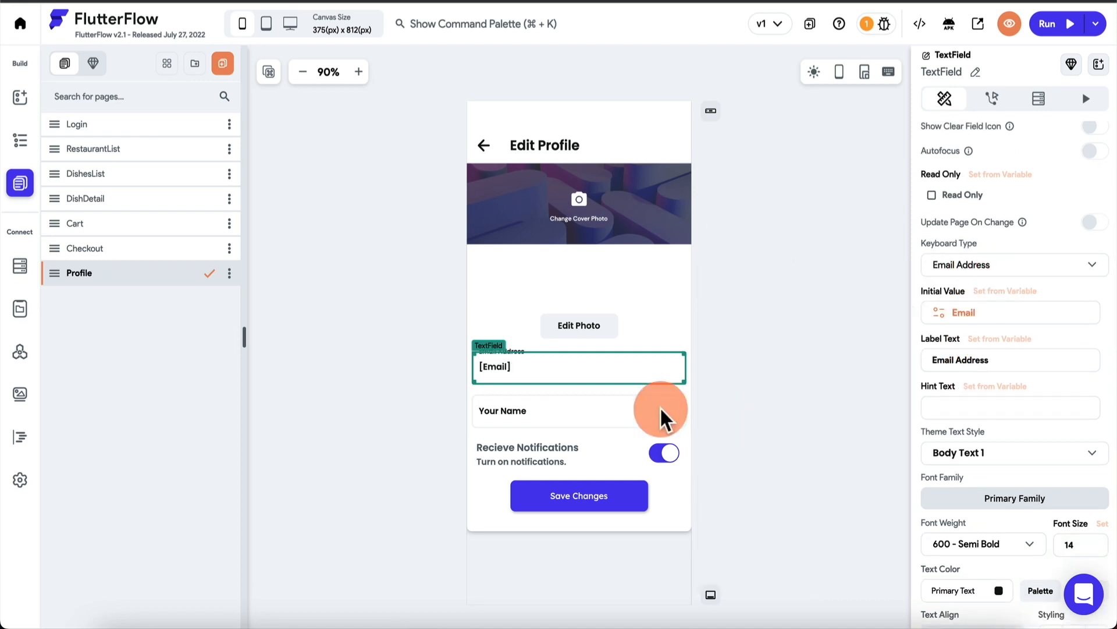
Step: Set the Your Name field's initial value from the authenticated user's Display Name
{"action": "left_click", "coordinate": [531, 418]}
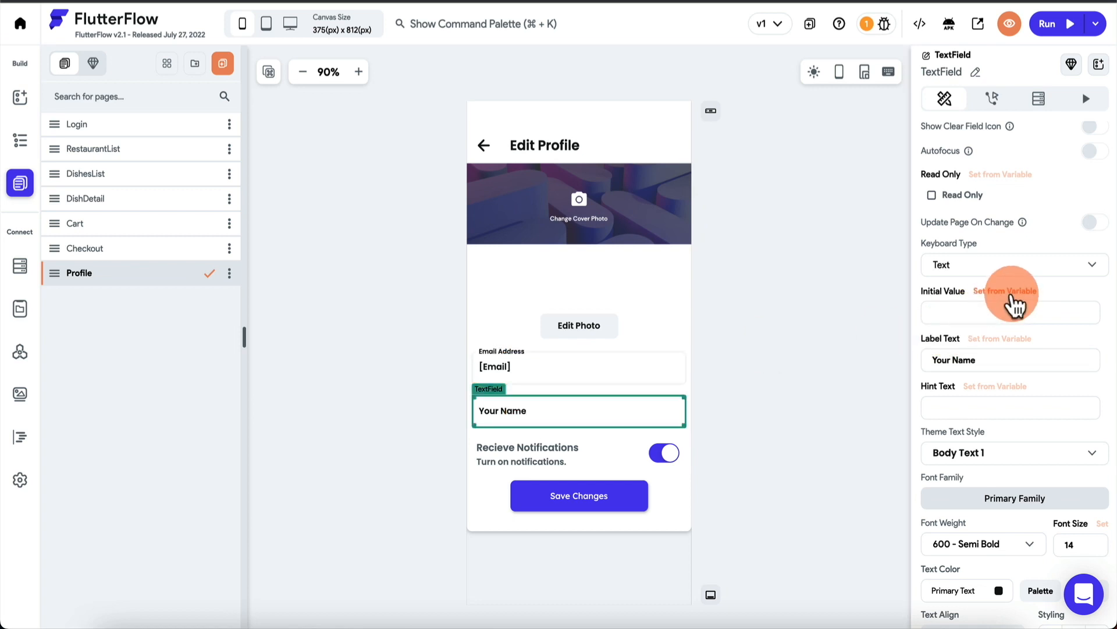
{"action": "left_click", "coordinate": [1005, 292]}
{"action": "left_click", "coordinate": [793, 381]}
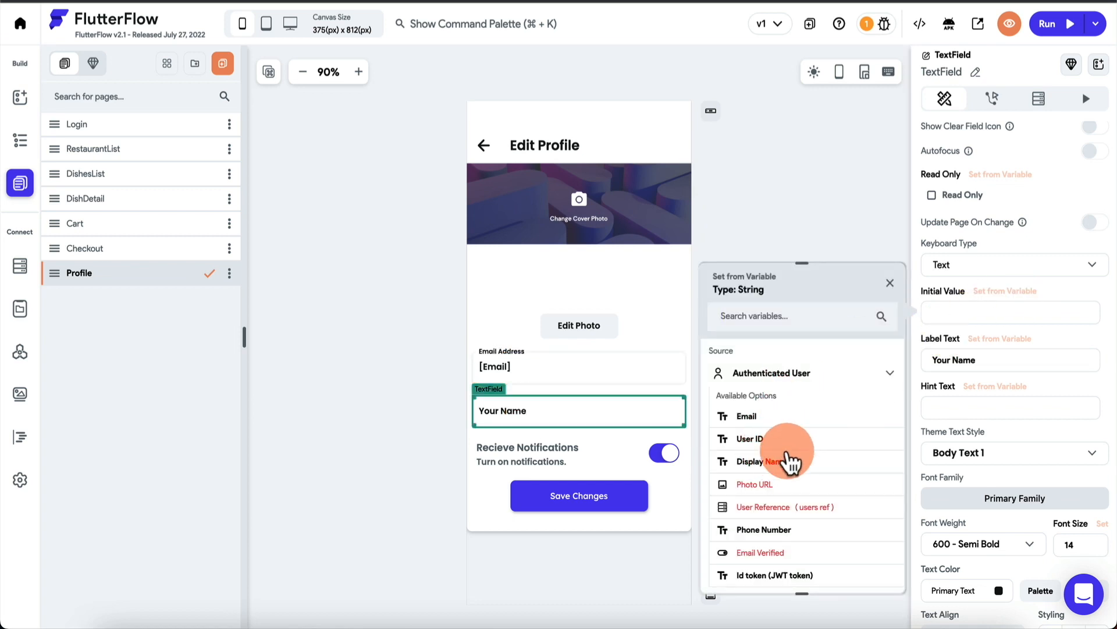
{"action": "left_click", "coordinate": [792, 466]}
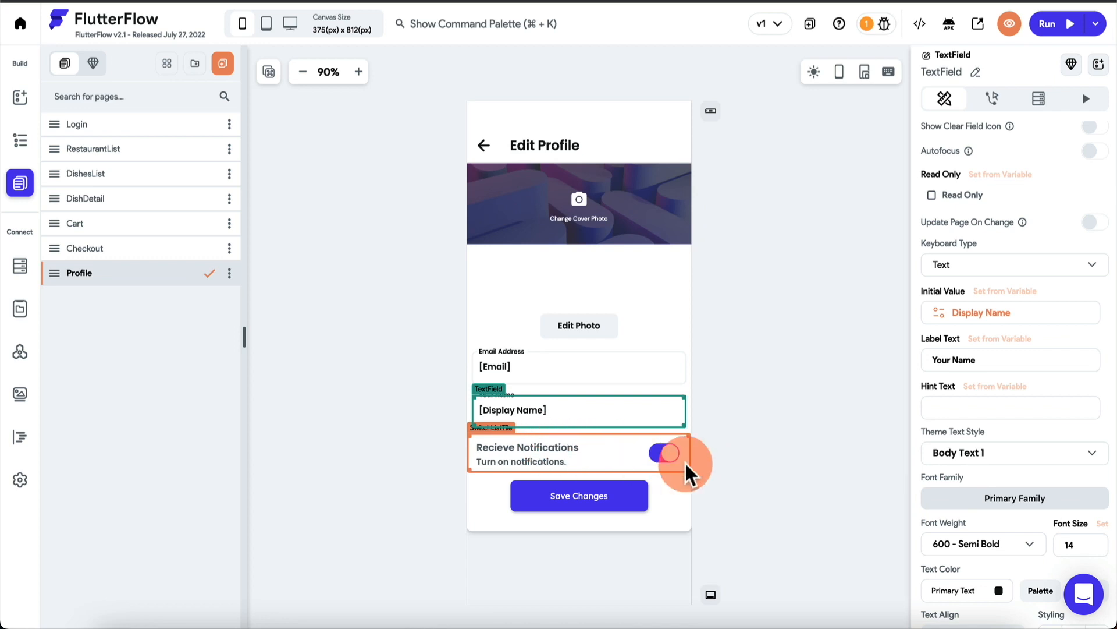
Step: Give the Save Changes button an on-tap Update Document action on the authenticated user's User Reference
{"action": "left_click", "coordinate": [585, 501]}
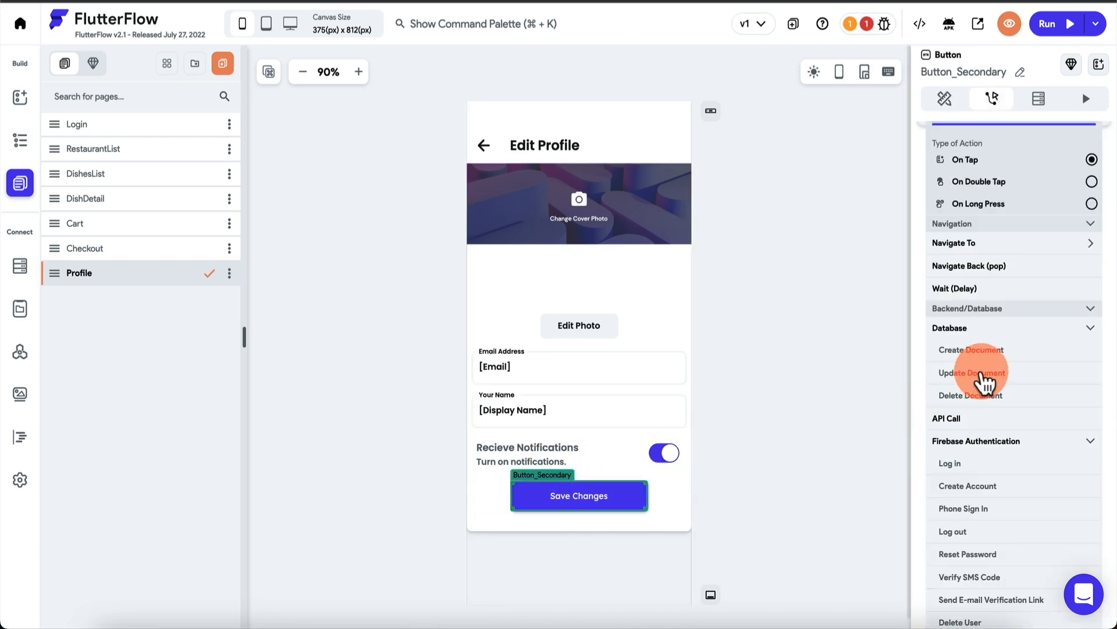
{"action": "left_click", "coordinate": [975, 375]}
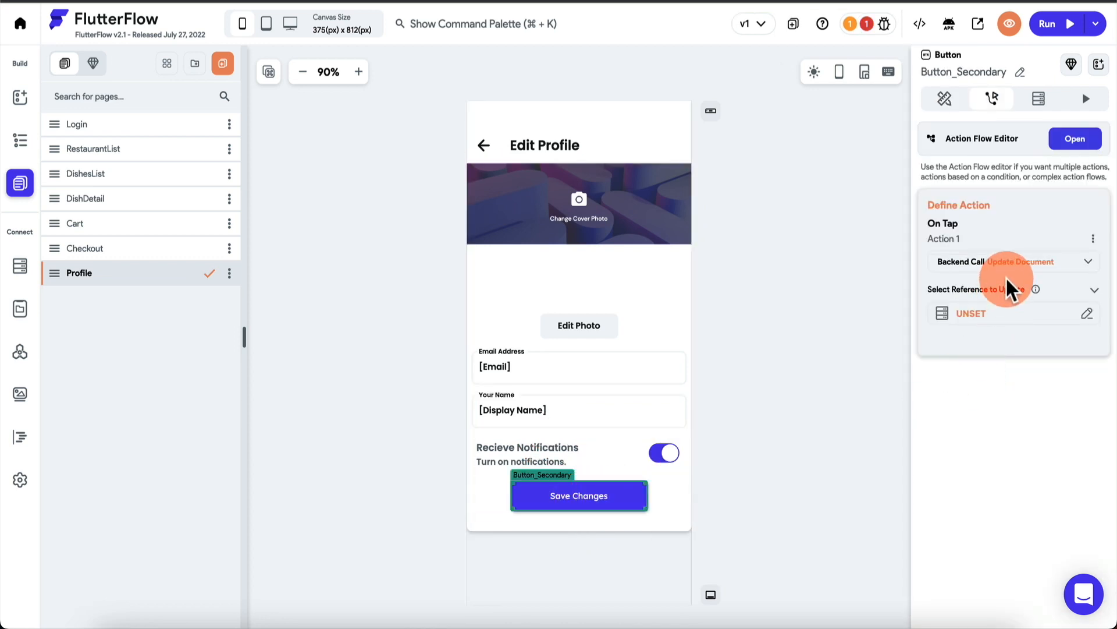
{"action": "left_click", "coordinate": [998, 317]}
{"action": "left_click", "coordinate": [793, 380]}
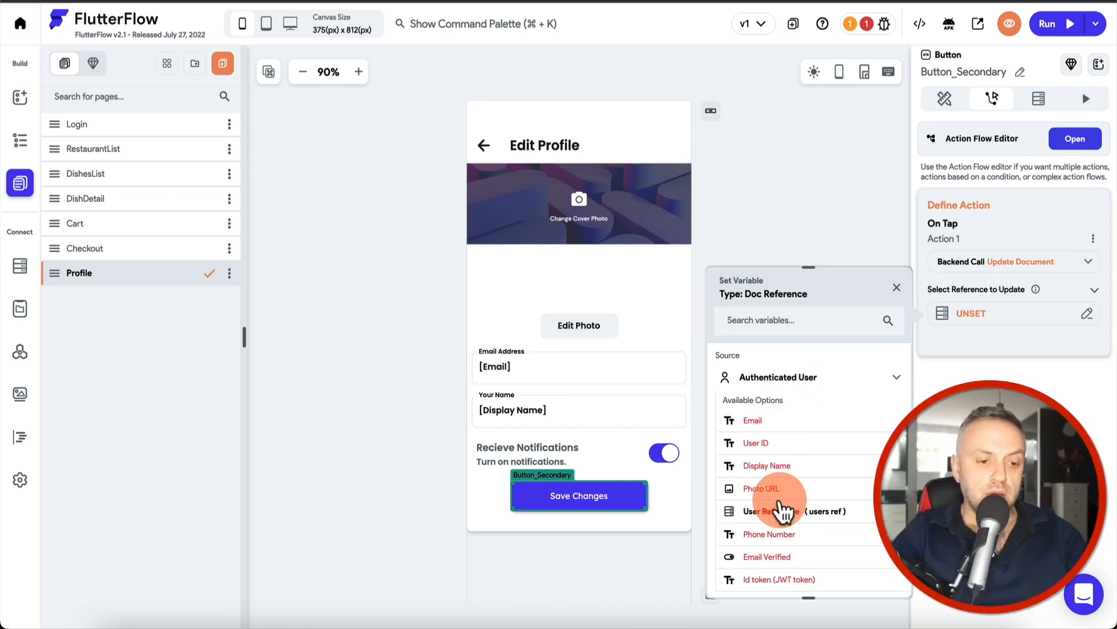
{"action": "left_click", "coordinate": [794, 511]}
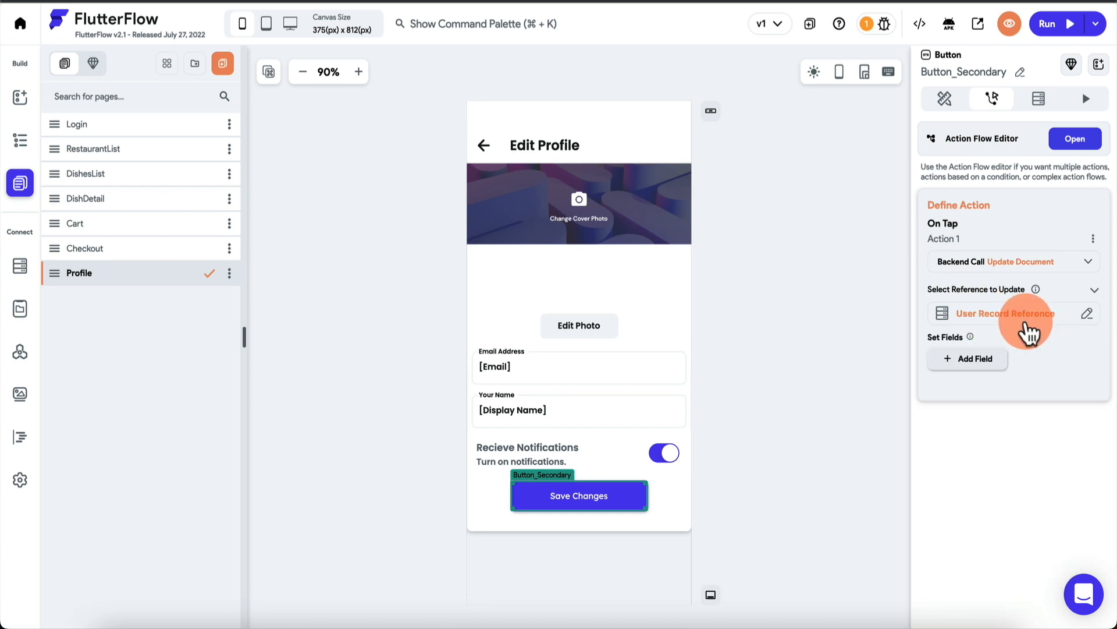
Step: Add the email, display_name and photo_url fields to the Save Changes button's Update Document action
{"action": "left_click", "coordinate": [980, 362]}
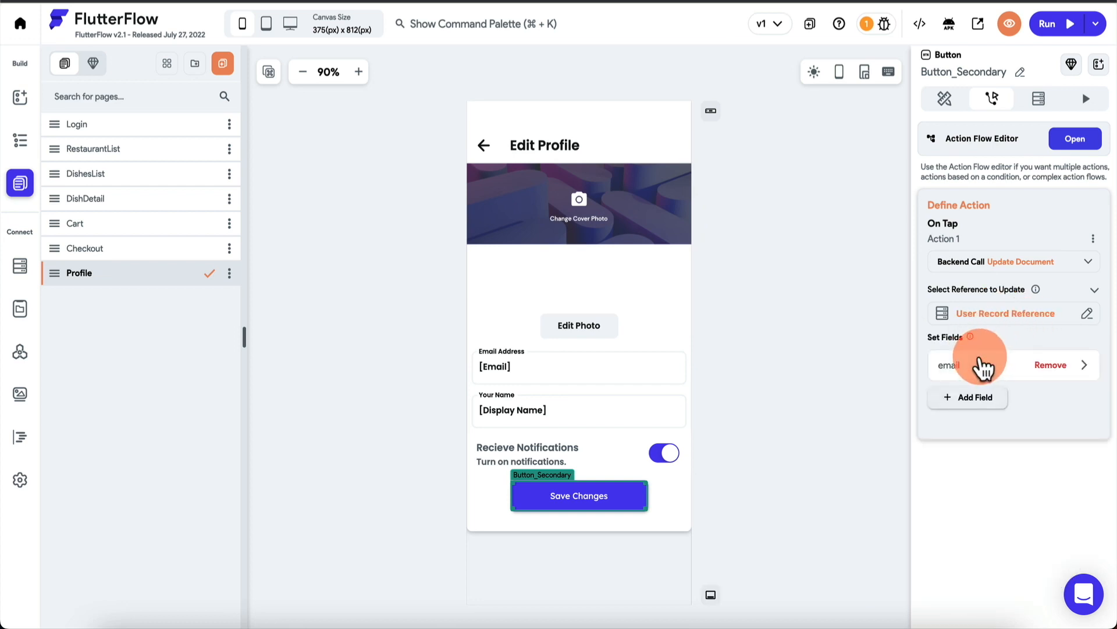
{"action": "left_click", "coordinate": [990, 373]}
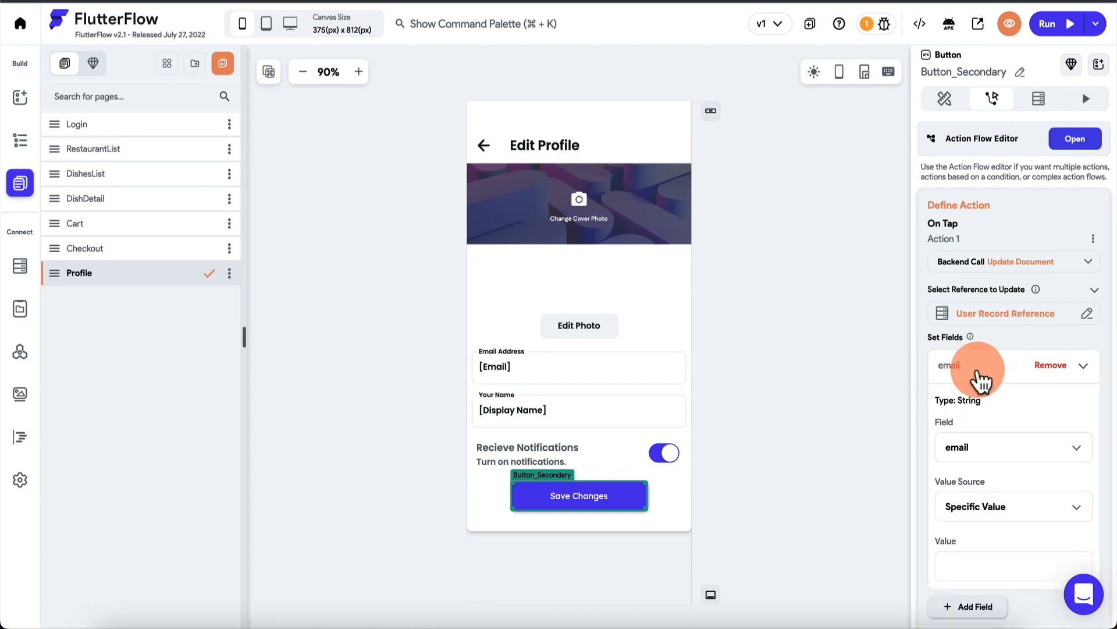
{"action": "left_click", "coordinate": [981, 378]}
{"action": "left_click", "coordinate": [977, 402]}
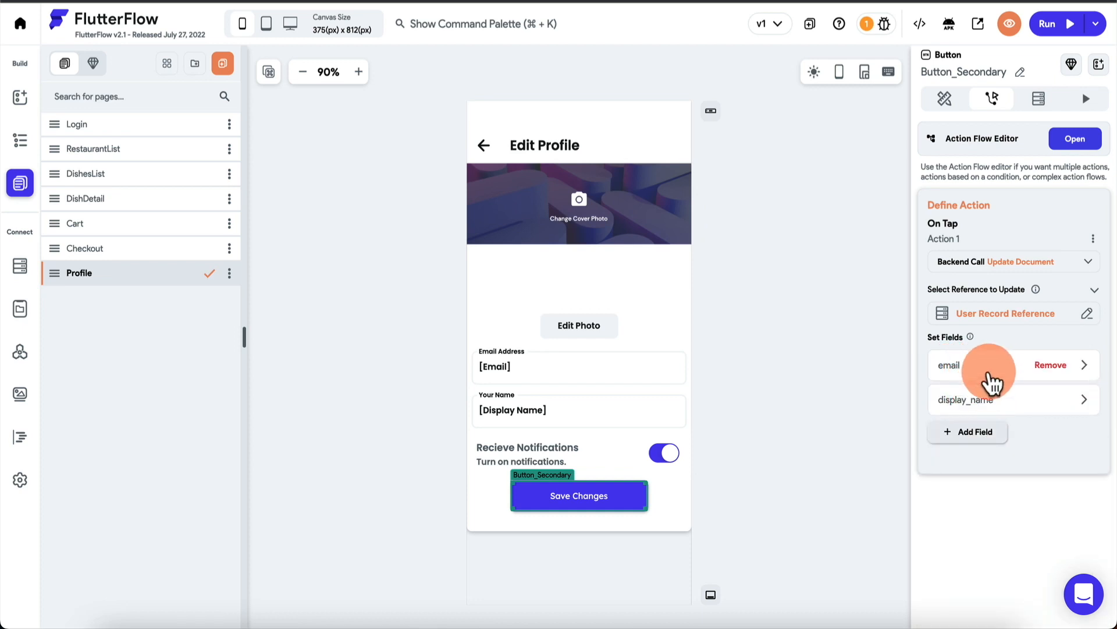
{"action": "left_click", "coordinate": [978, 432]}
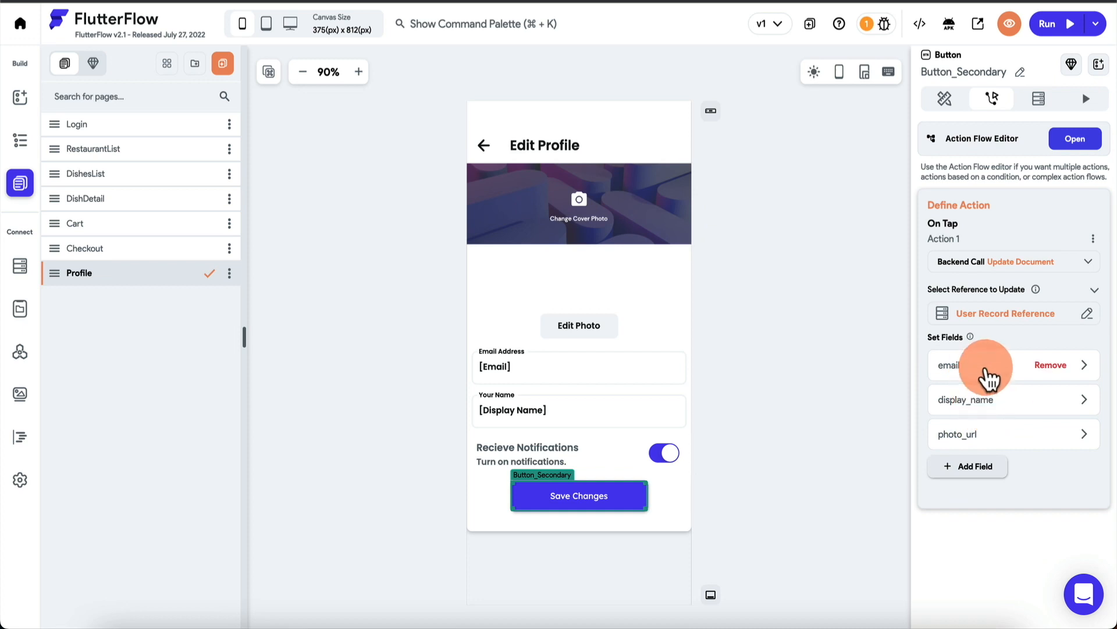
Step: Set the email field's value in the Update Document action from a variable, using the Email Address widget state
{"action": "left_click", "coordinate": [989, 375]}
{"action": "scroll", "coordinate": [993, 451], "scroll_direction": "down", "scroll_amount": 3}
{"action": "left_click", "coordinate": [1034, 351]}
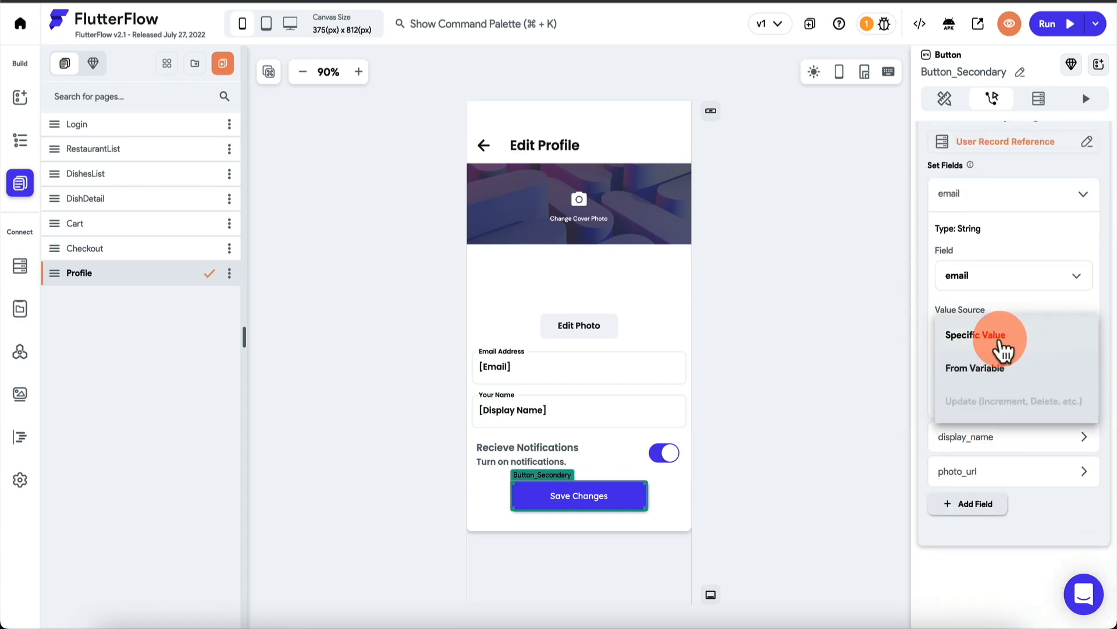
{"action": "left_click", "coordinate": [978, 371]}
{"action": "left_click", "coordinate": [984, 407]}
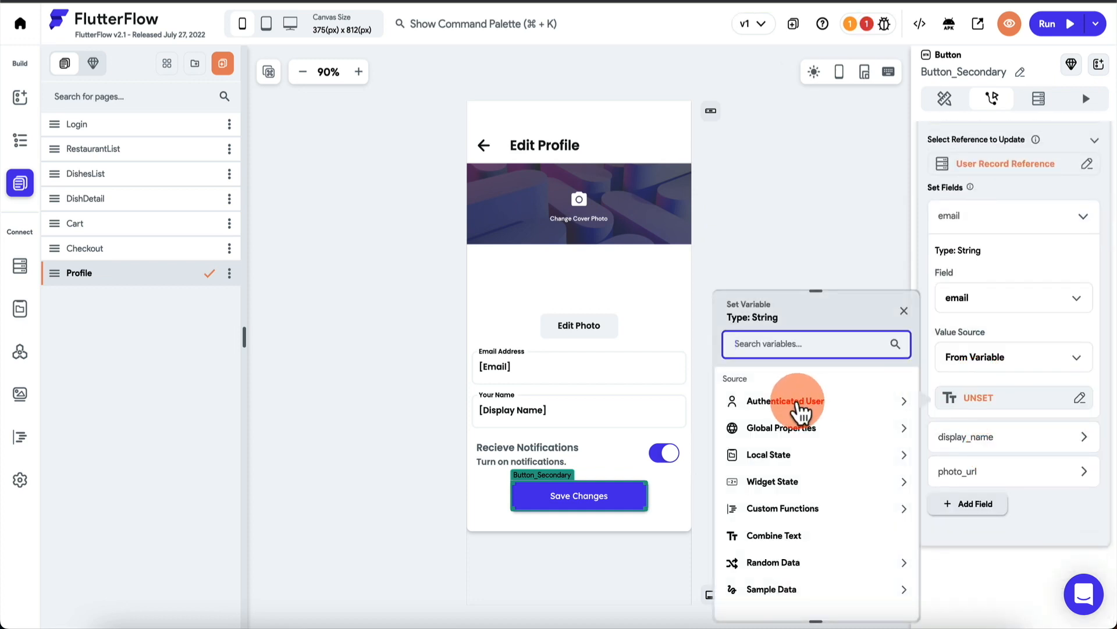
{"action": "left_click", "coordinate": [777, 482]}
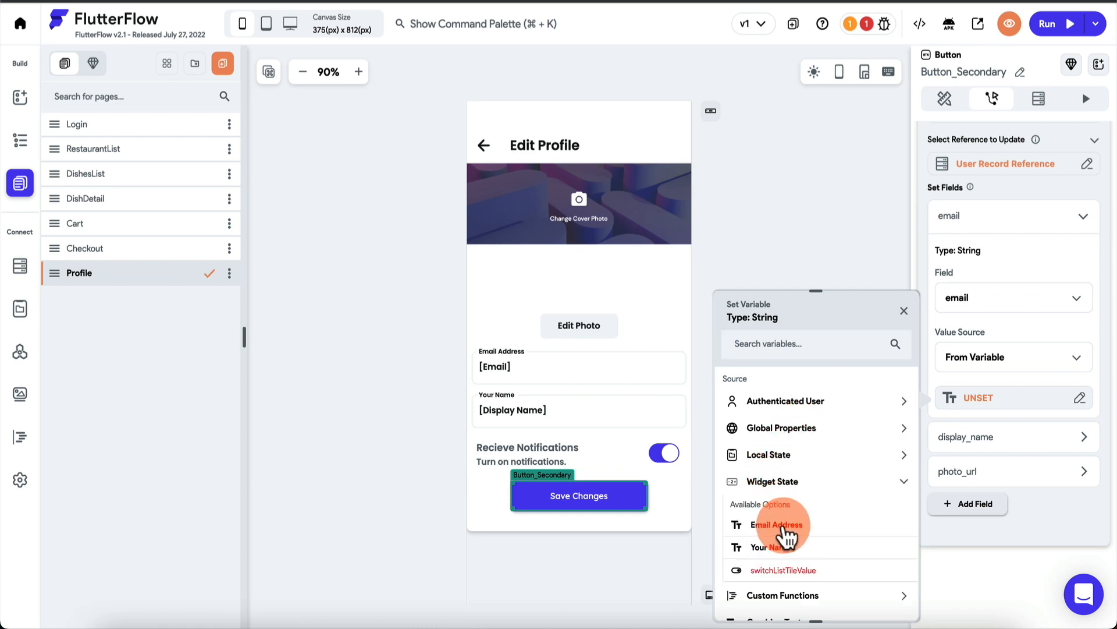
{"action": "left_click", "coordinate": [783, 528]}
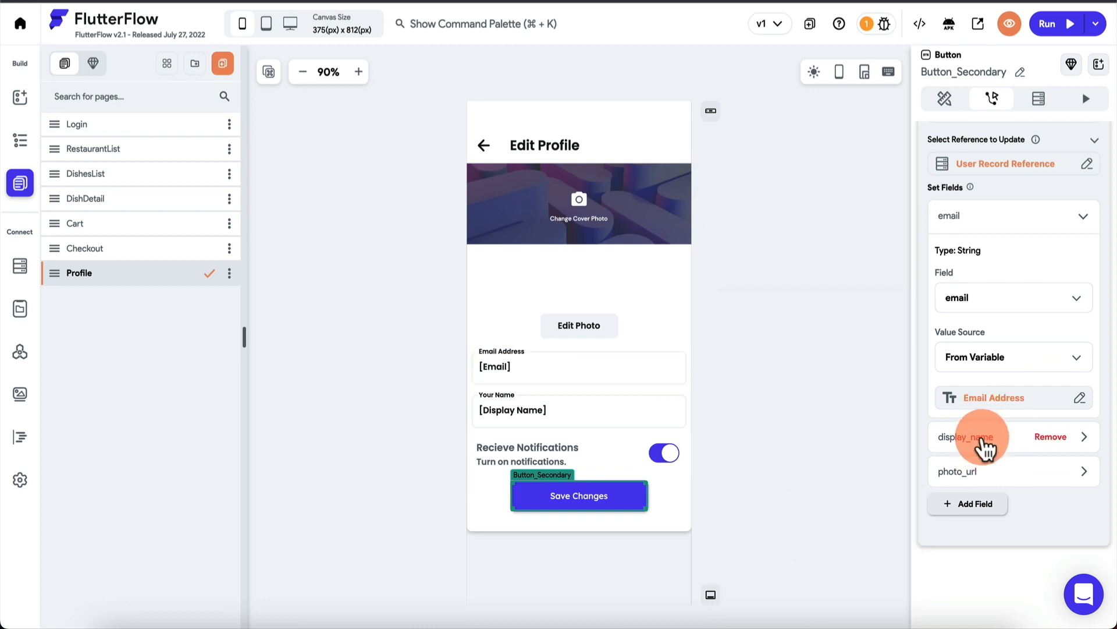
Step: Set the display_name field's value in the Update Document action from a variable, using the Your Name widget state
{"action": "left_click", "coordinate": [983, 442]}
{"action": "left_click", "coordinate": [997, 387]}
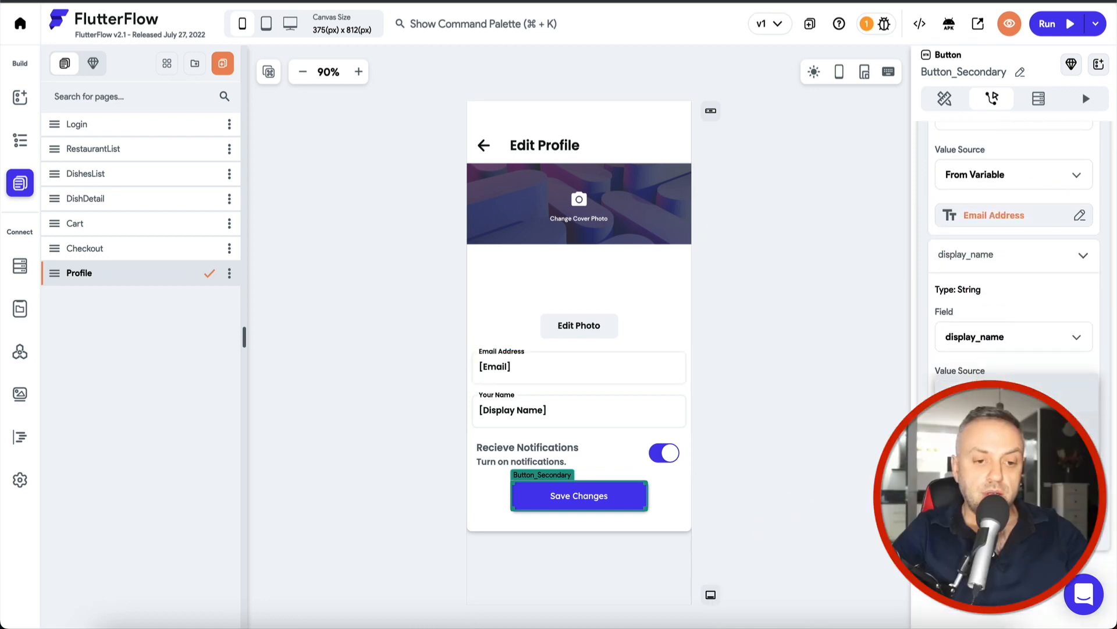
{"action": "left_click", "coordinate": [984, 427]}
{"action": "left_click", "coordinate": [984, 437]}
{"action": "left_click", "coordinate": [784, 481]}
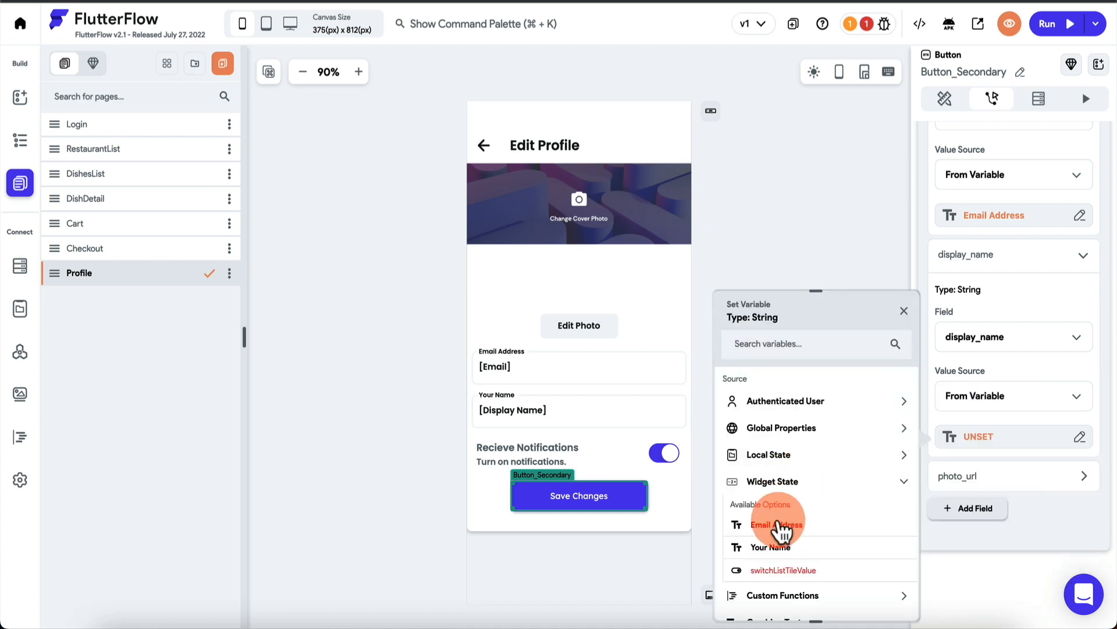
{"action": "left_click", "coordinate": [779, 547]}
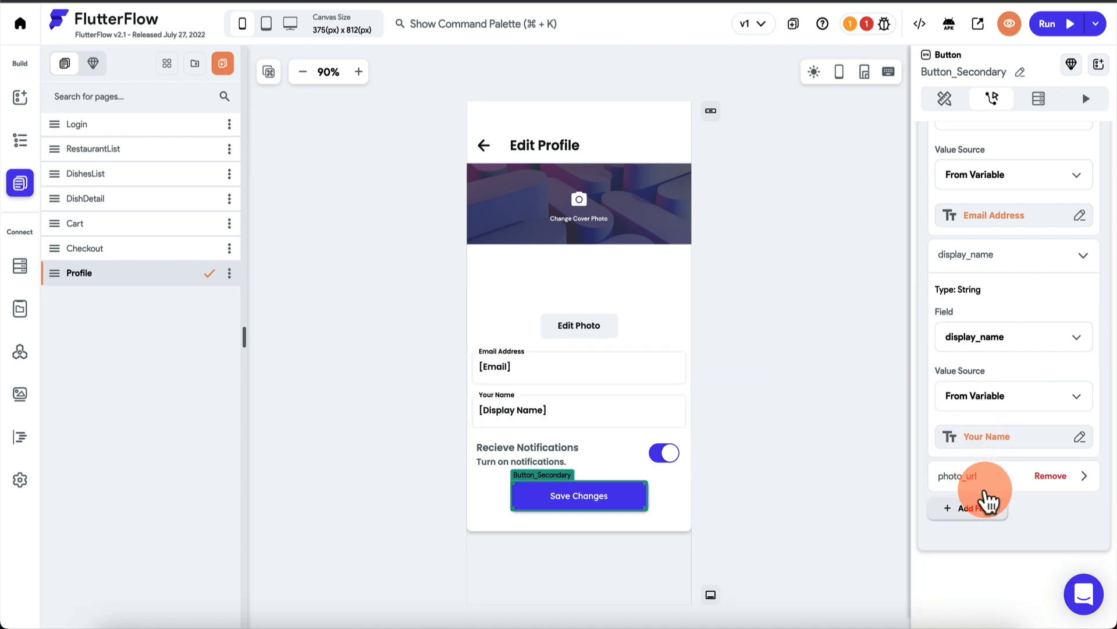
{"action": "left_click", "coordinate": [614, 503]}
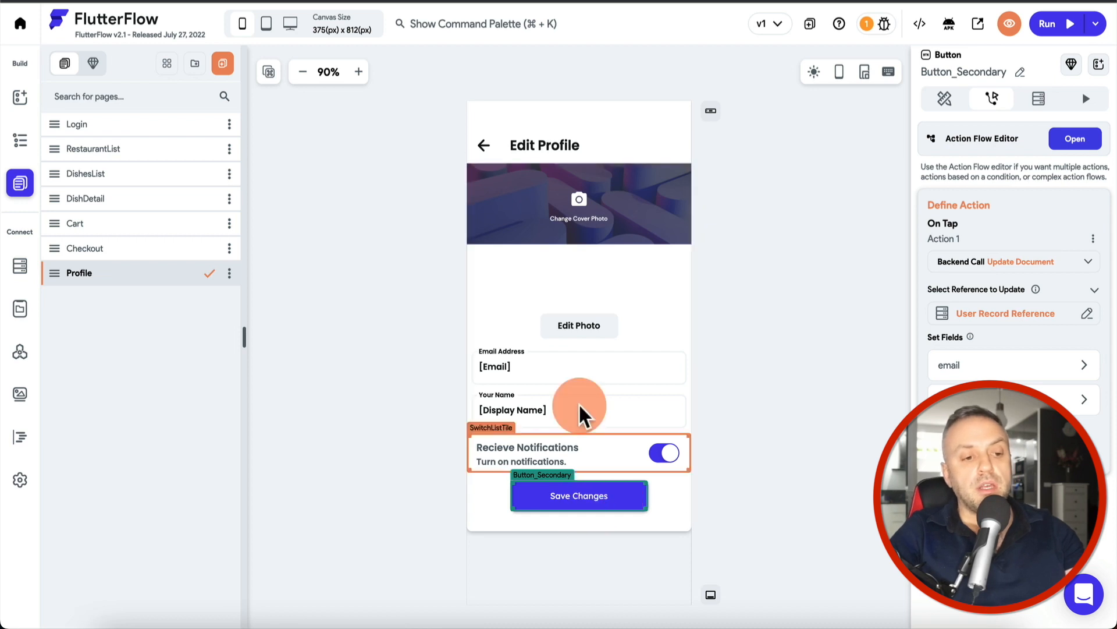